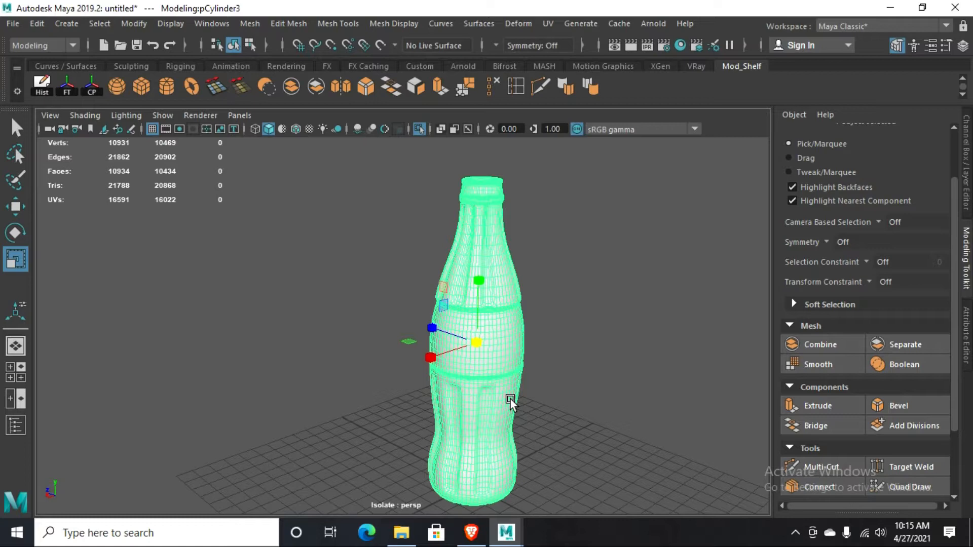
- Check the bottle's base against the reference image in the front view with wireframe display
key(space)
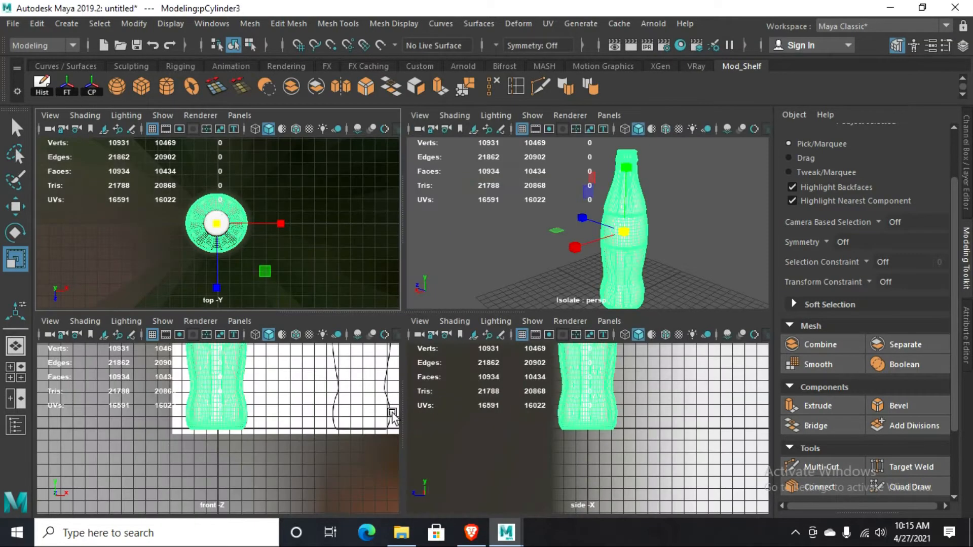
key(space)
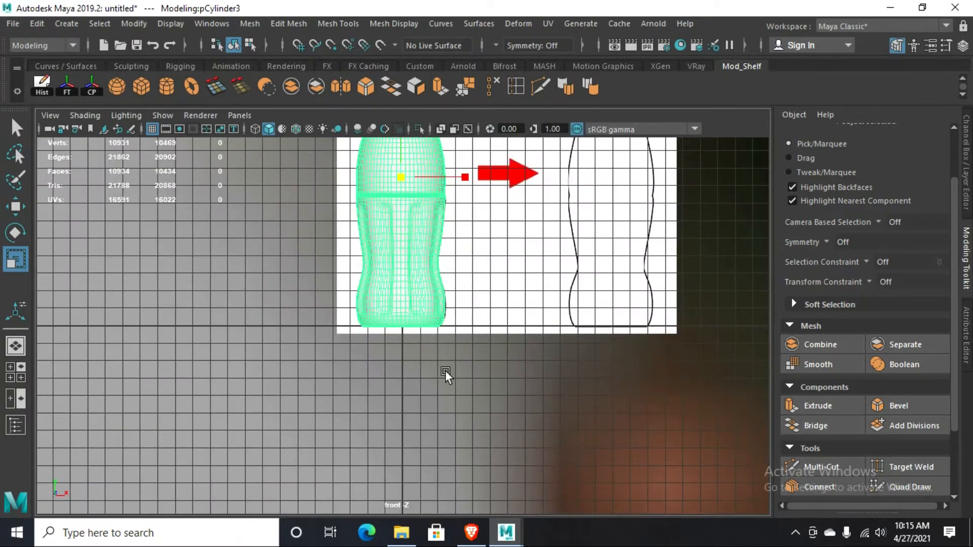
key(4)
scroll(428, 337, up, 6)
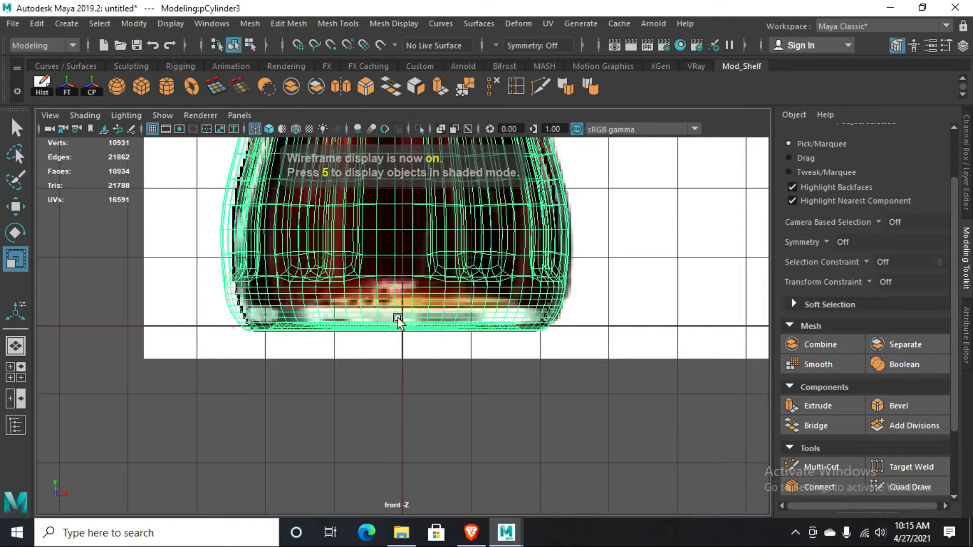
click(380, 320)
scroll(380, 325, down, 6)
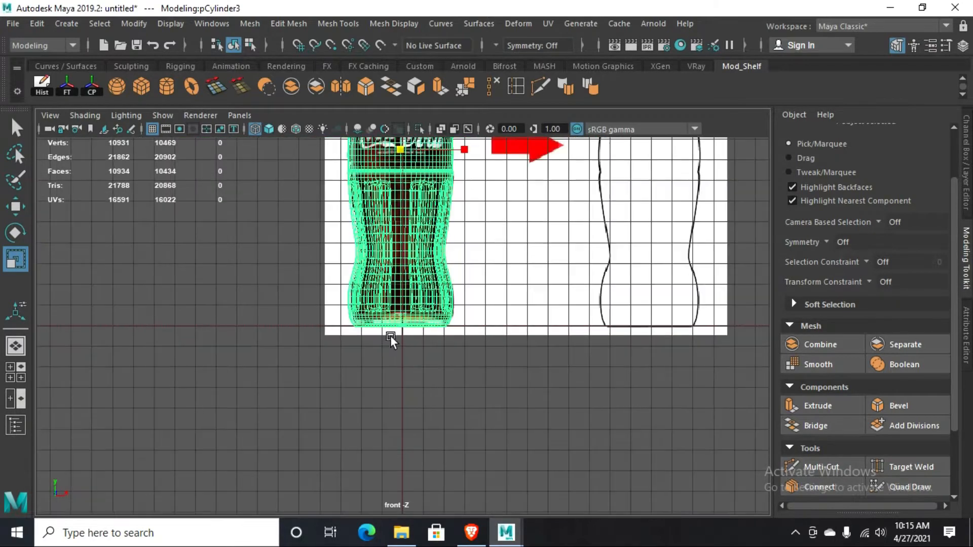
- Try to move the bottle sideways along X, off the reference image, to see the base outline
key(w)
drag(467, 151, 289, 151)
scroll(394, 385, up, 8)
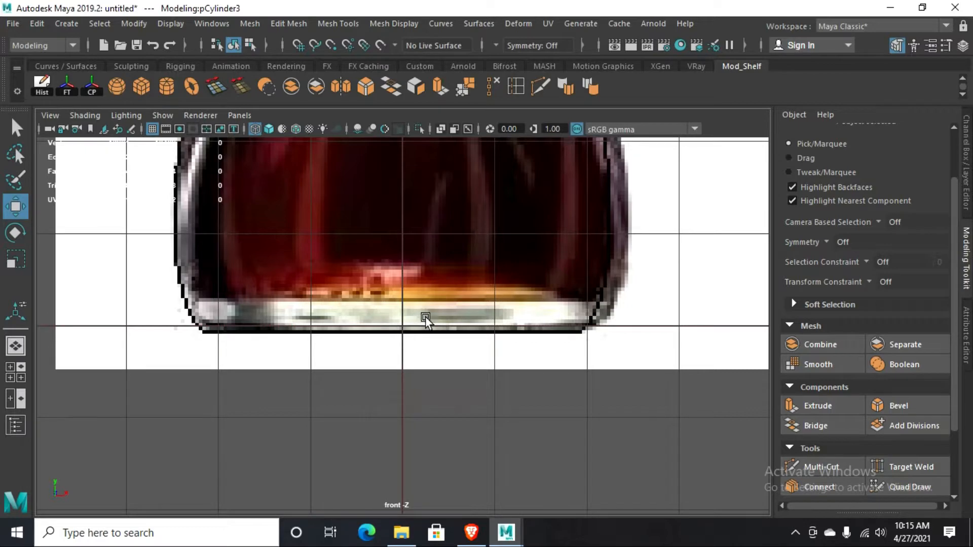
click(466, 313)
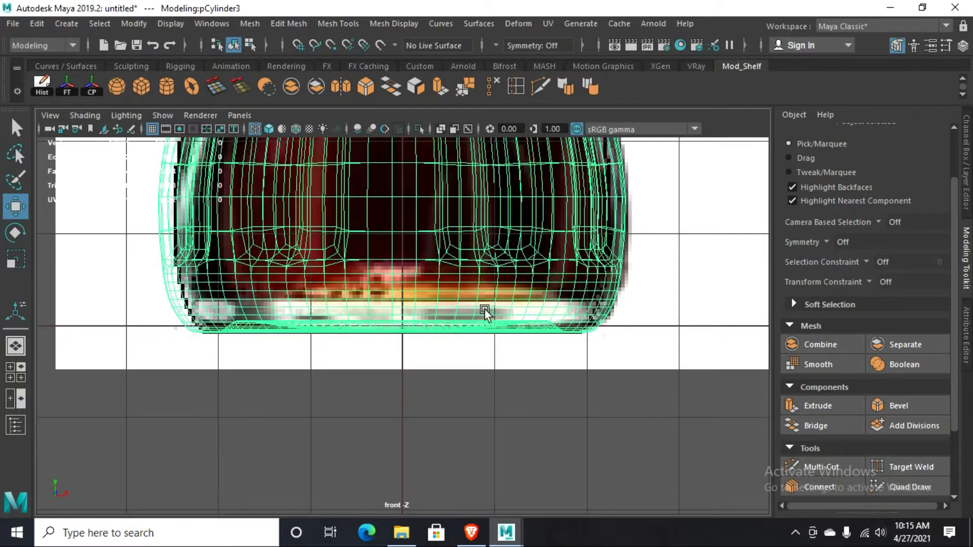
- Examine the bottle's mesh density in wireframe display in the perspective view
key(space)
key(space)
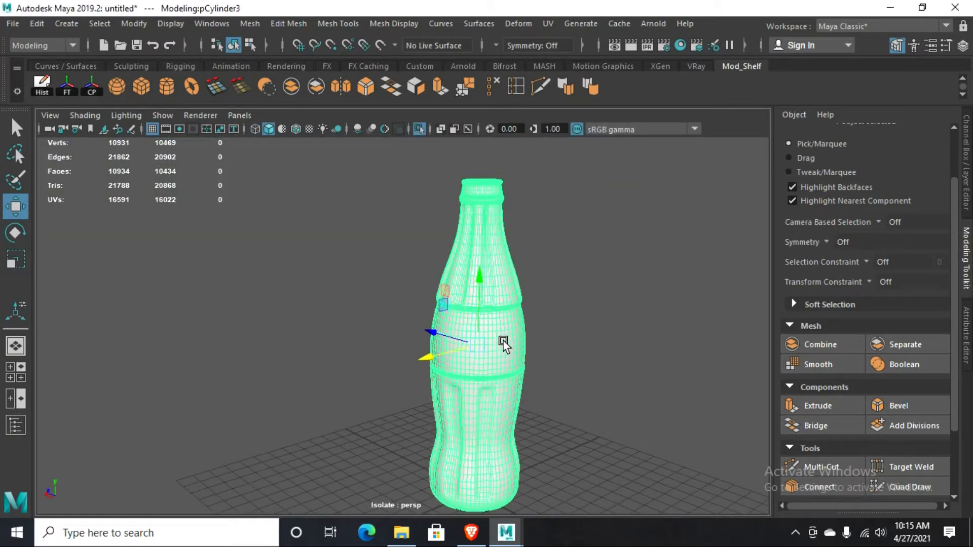
key(4)
scroll(504, 342, up, 5)
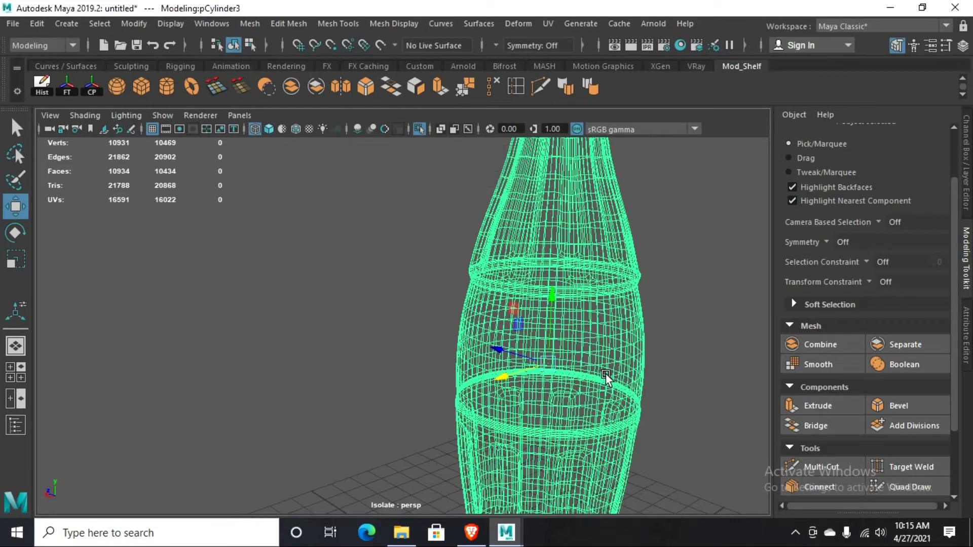
mouse_move(606, 377)
alt+mouse_down()
mouse_move(562, 396)
mouse_move(596, 391)
alt+mouse_up()
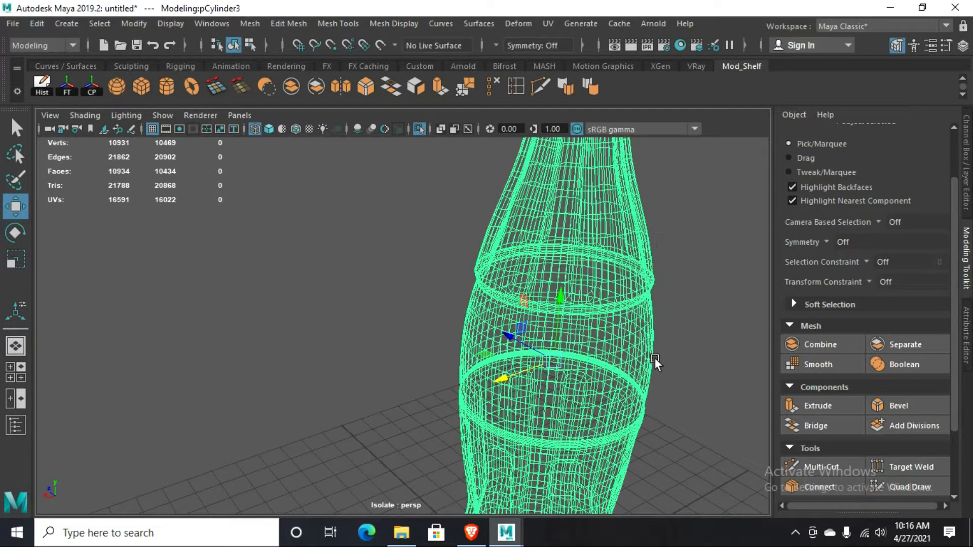
scroll(655, 287, down, 4)
alt+drag(625, 304, 560, 312)
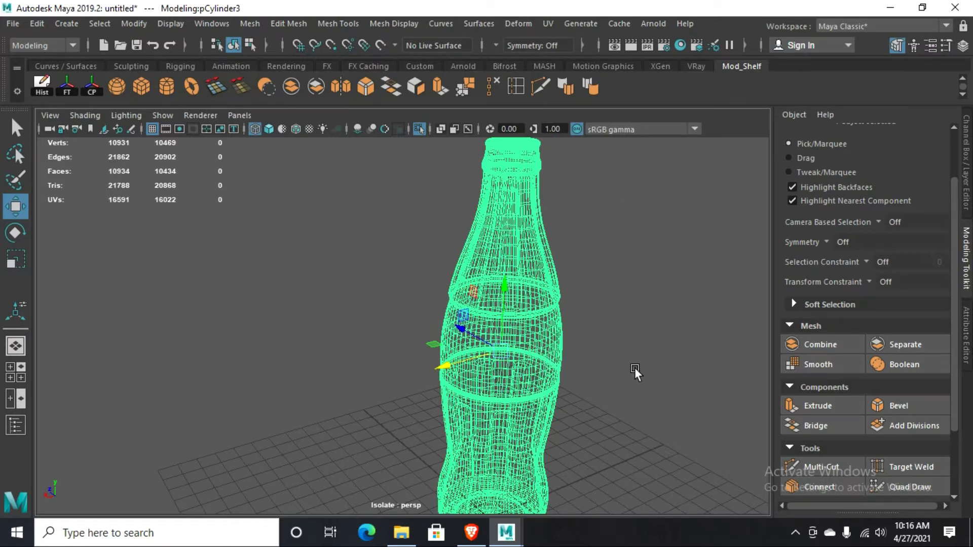
- Delete alternate vertical edge loops all around the bottle, from the neck down to the base, with shaded display on
key(5)
scroll(526, 337, up, 4)
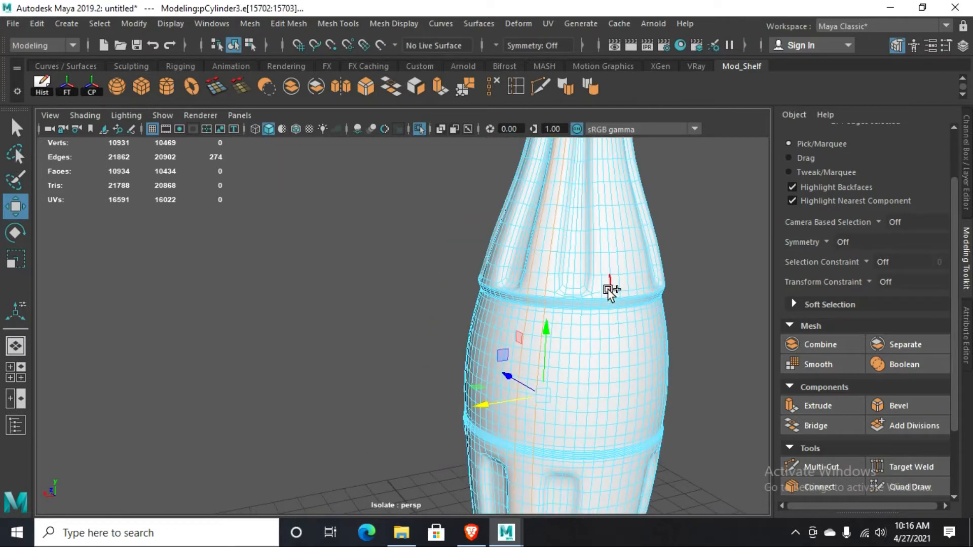
alt+drag(599, 307, 478, 271)
scroll(478, 268, up, 2)
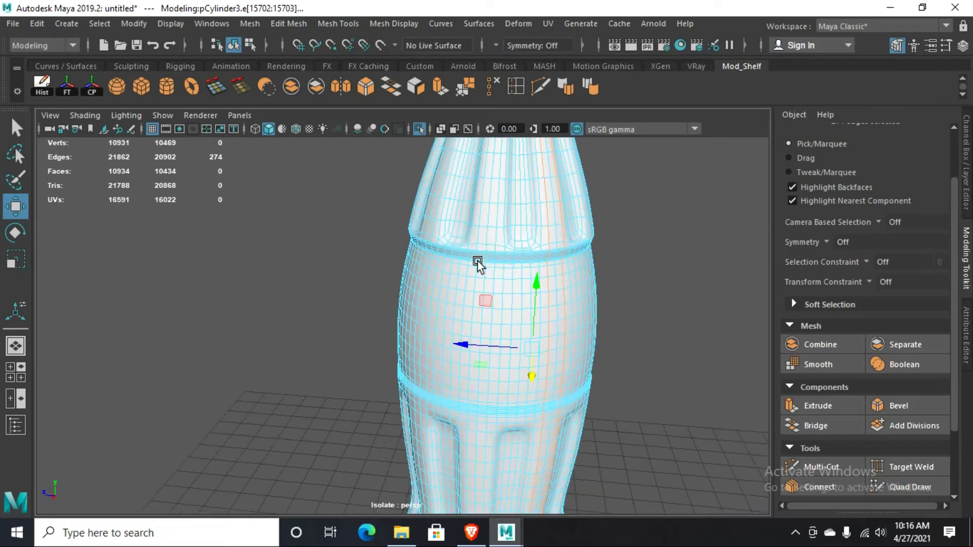
shift+double_click(496, 218)
shift+double_click(482, 218)
alt+drag(473, 289, 348, 289)
shift+double_click(254, 267)
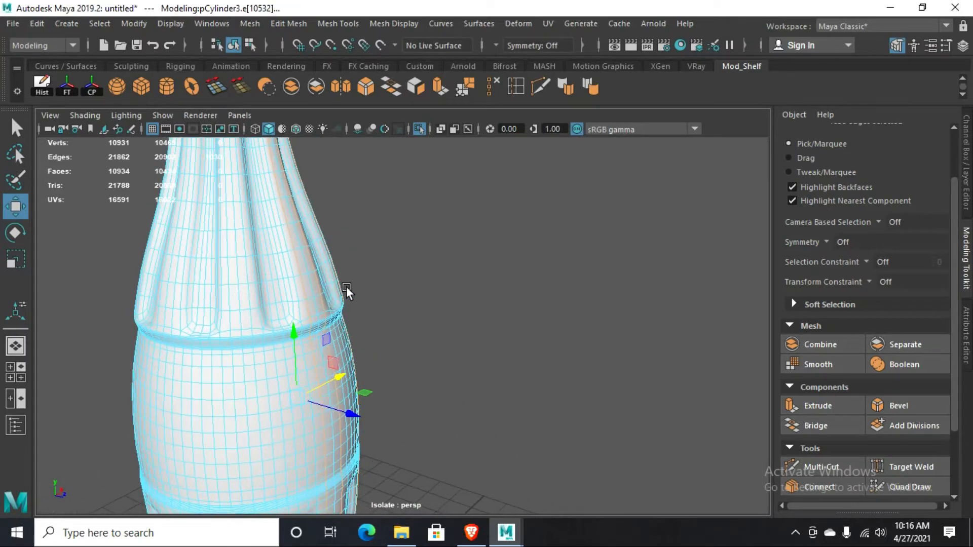
shift+double_click(236, 315)
alt+drag(237, 314, 330, 326)
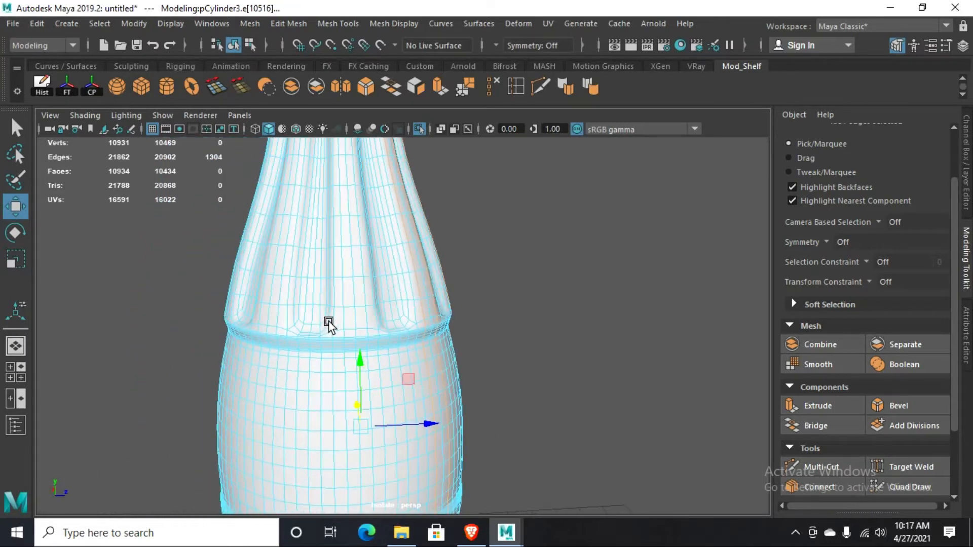
shift+double_click(359, 293)
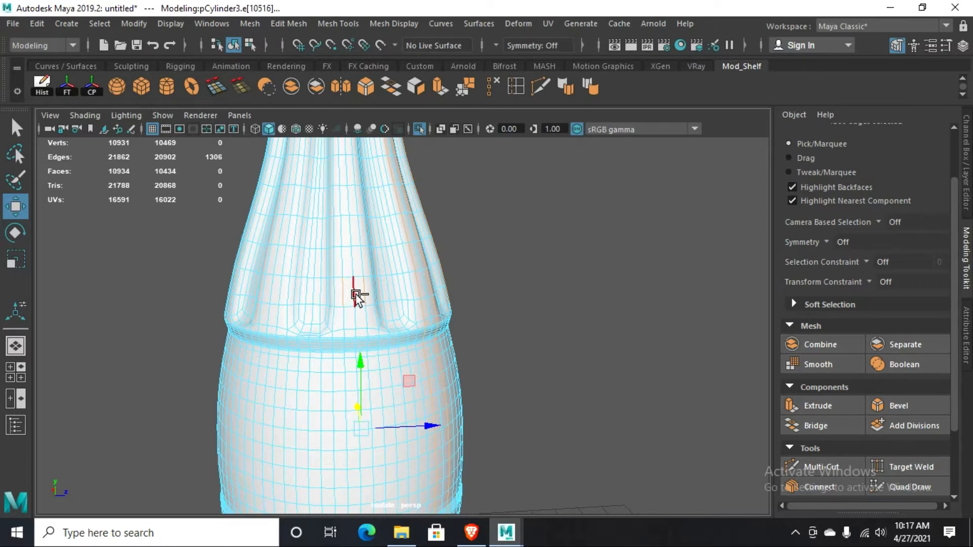
alt+drag(358, 293, 560, 337)
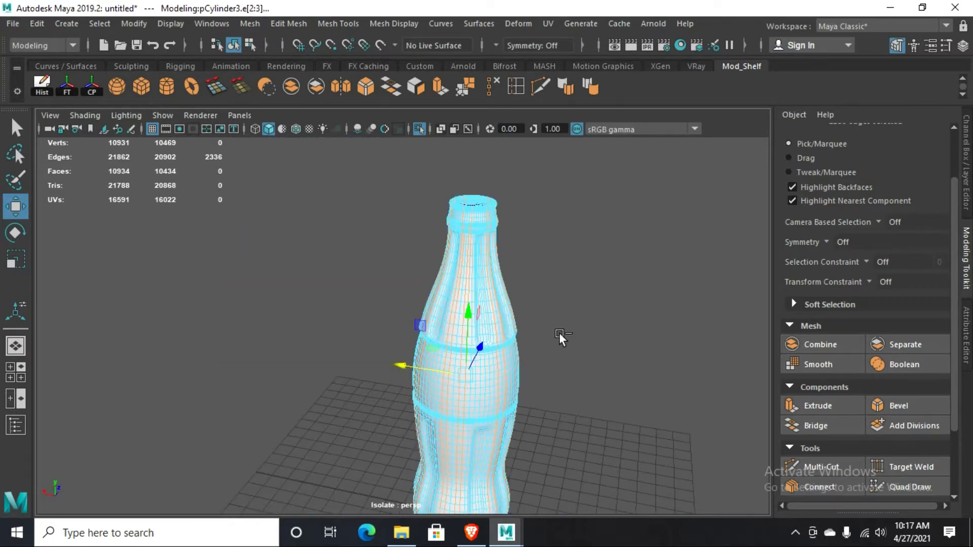
key(Delete)
- Delete every second horizontal edge loop on the smooth label section between the bottle's two rings
scroll(455, 350, up, 5)
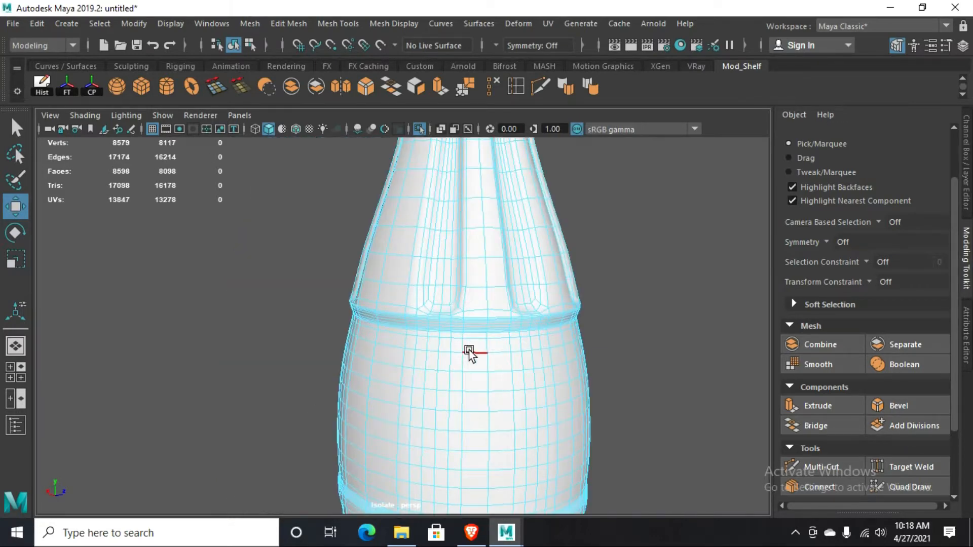
double_click(469, 353)
shift+double_click(476, 391)
shift+double_click(473, 428)
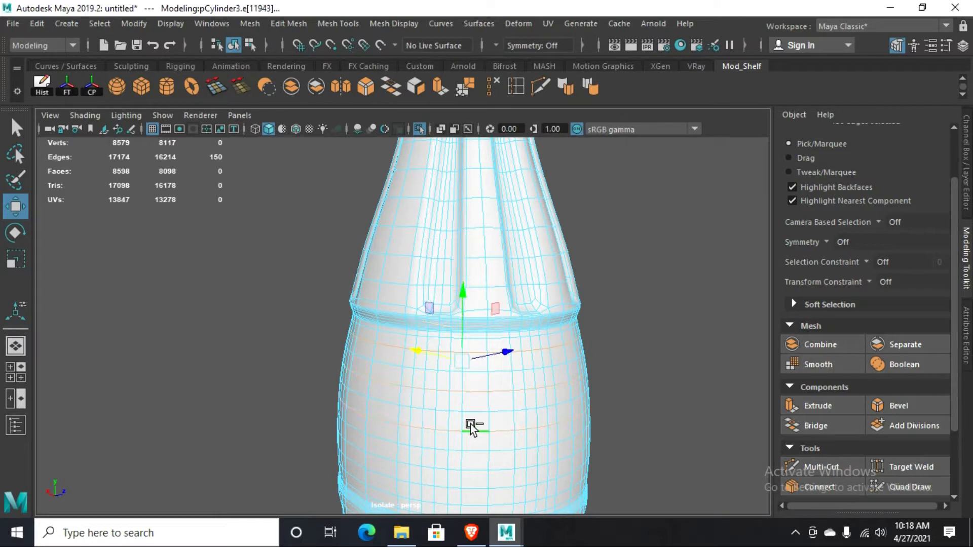
shift+double_click(469, 469)
alt+middle_drag(469, 469, 486, 361)
shift+double_click(474, 458)
key(ctrl+Delete)
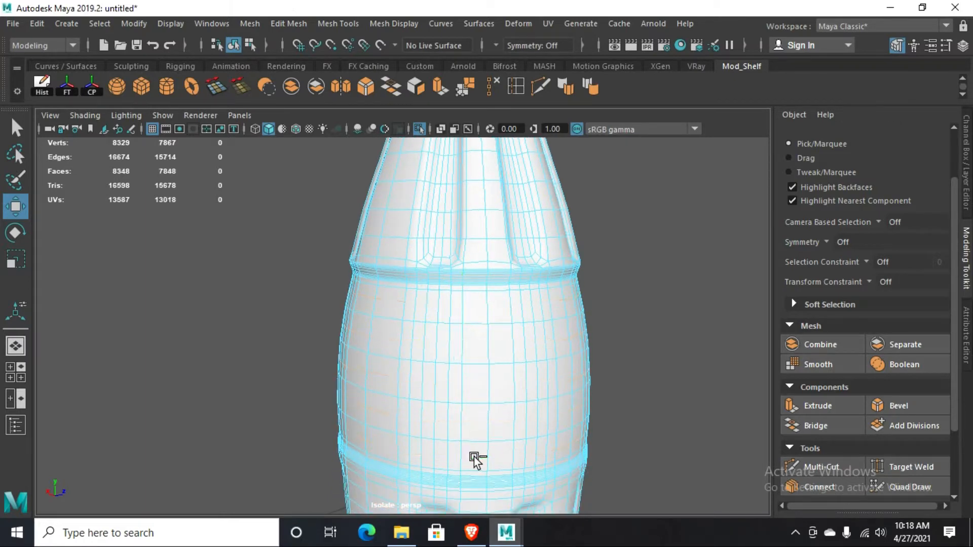
- Delete alternate horizontal edge loops on the bottle's lower ring and one extra loop just beneath it
alt+drag(477, 461, 488, 408)
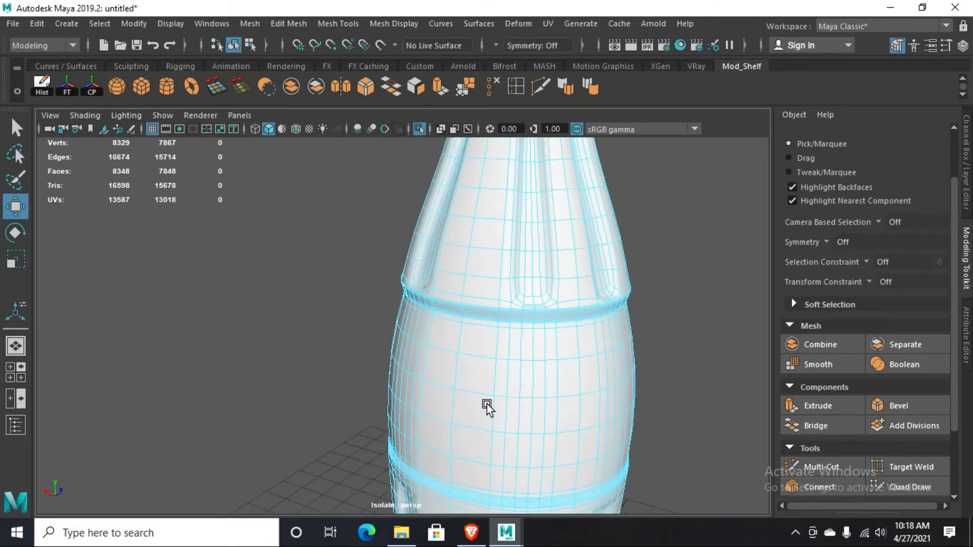
scroll(487, 408, down, 4)
alt+middle_drag(486, 412, 484, 234)
scroll(480, 321, up, 5)
scroll(469, 284, down, 2)
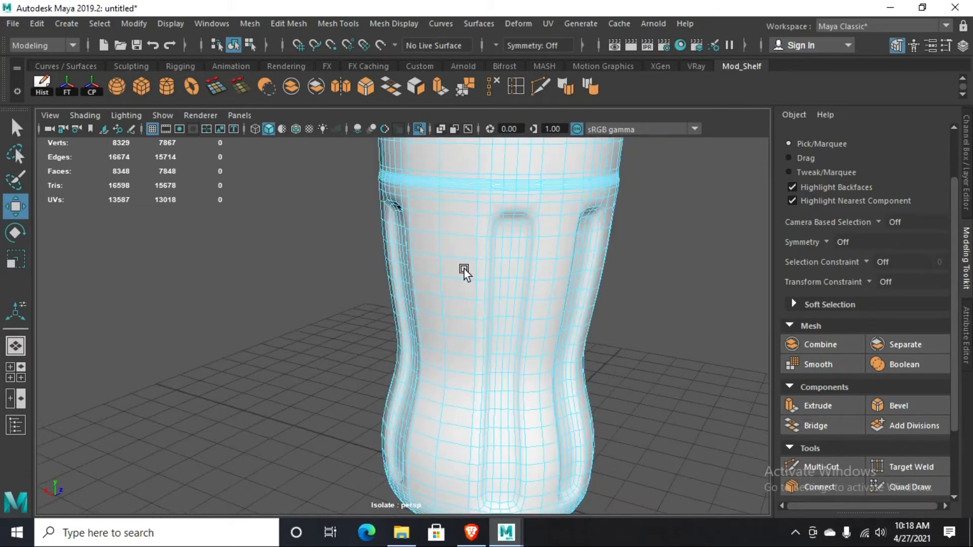
scroll(465, 272, up, 3)
scroll(456, 263, up, 3)
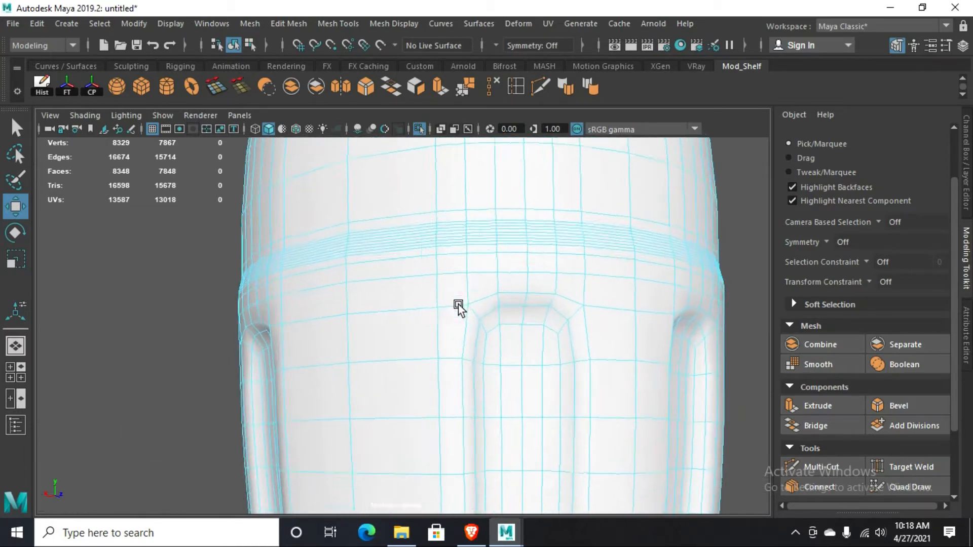
scroll(456, 299, up, 1)
double_click(427, 221)
scroll(513, 252, up, 3)
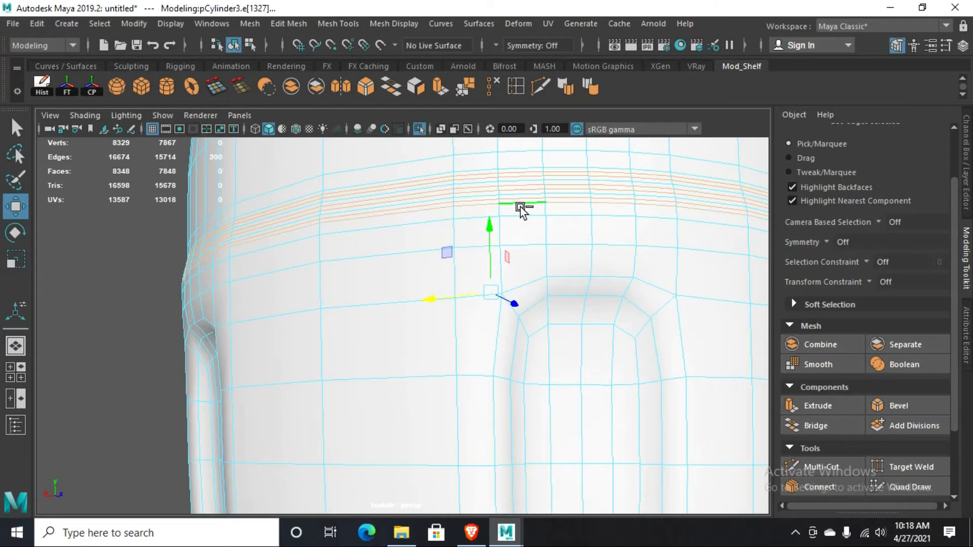
key(ctrl+Delete)
double_click(480, 247)
key(ctrl+Delete)
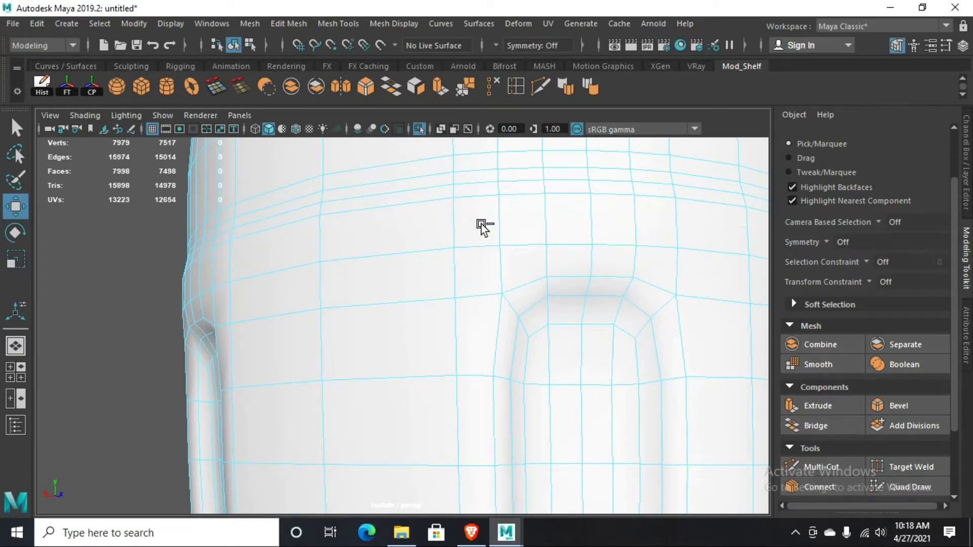
- Delete every second horizontal edge loop along the fluted lower body of the bottle
scroll(482, 226, down, 5)
double_click(489, 297)
shift+double_click(493, 358)
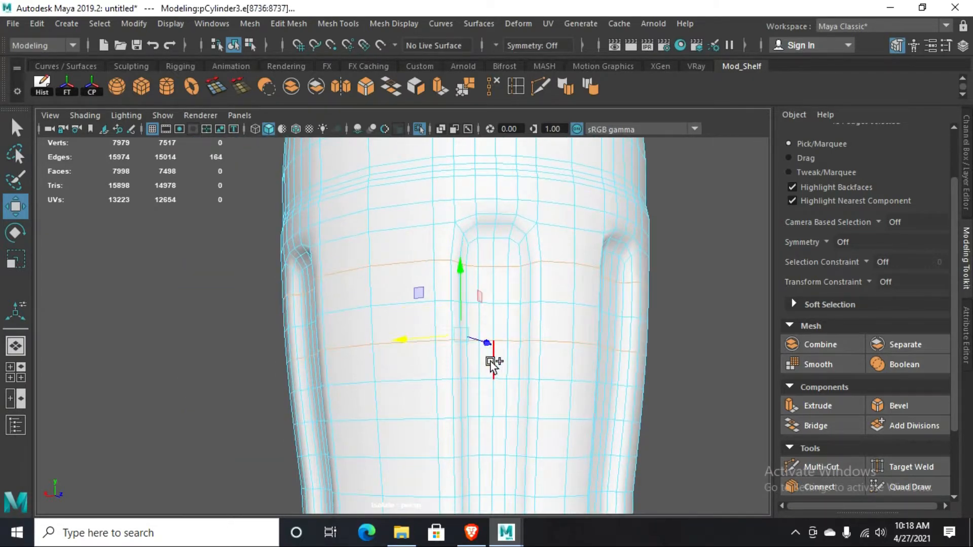
shift+double_click(489, 415)
scroll(529, 393, up, 3)
shift+double_click(530, 395)
alt+middle_drag(532, 423, 536, 285)
shift+double_click(536, 282)
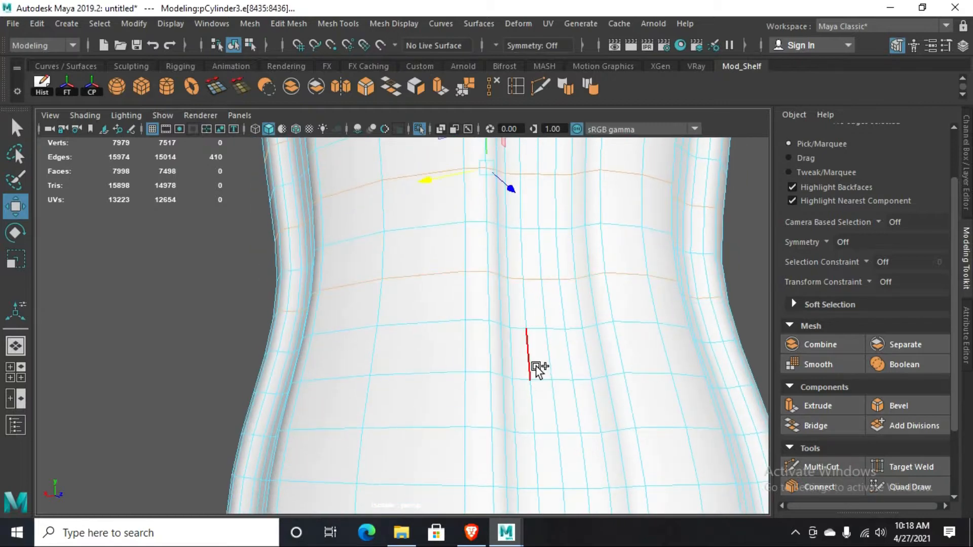
shift+double_click(537, 371)
shift+double_click(546, 469)
alt+middle_drag(553, 470, 562, 394)
scroll(508, 341, down, 5)
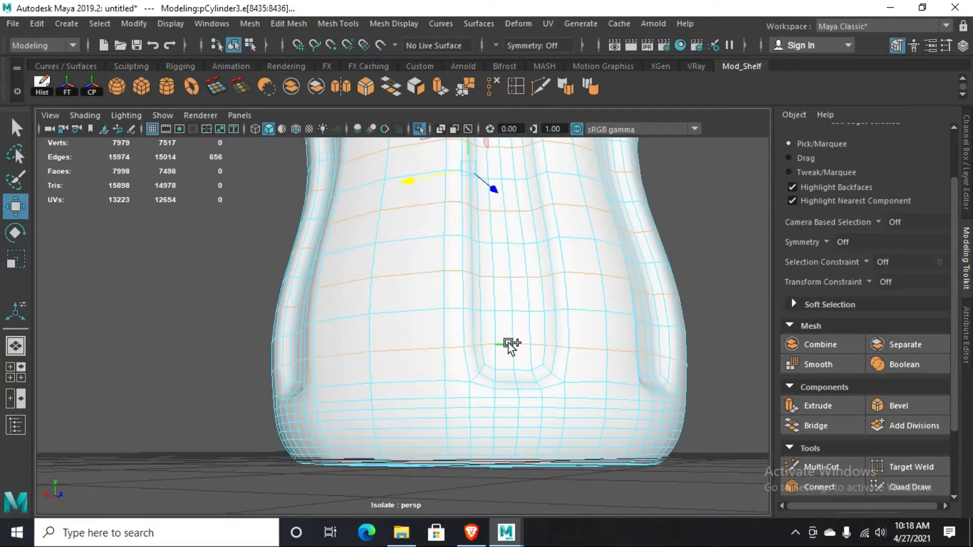
key(ctrl+Delete)
- Delete alternate horizontal edge loops on the rounded section between the flutes and the bottle's base
scroll(240, 179, down, 2)
scroll(482, 254, up, 5)
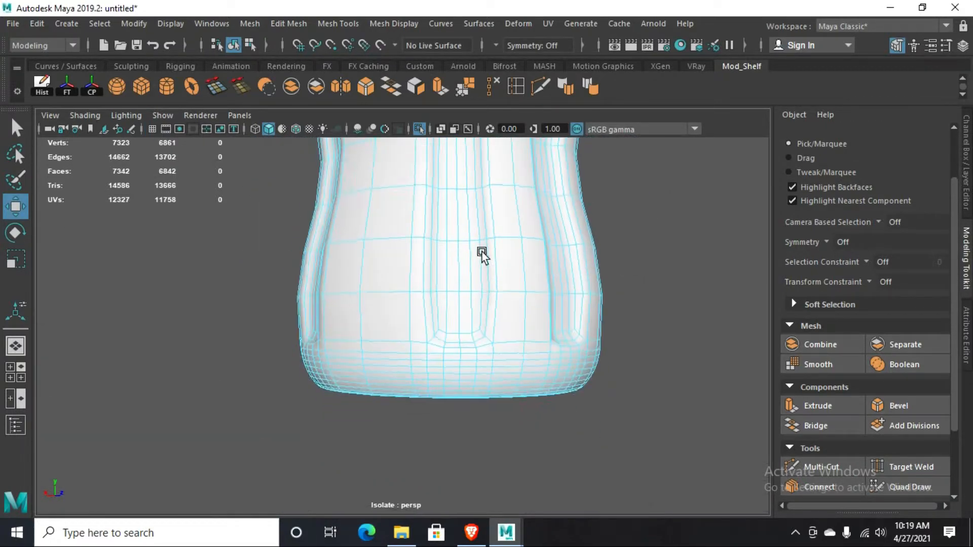
double_click(500, 381)
shift+double_click(507, 426)
shift+double_click(506, 456)
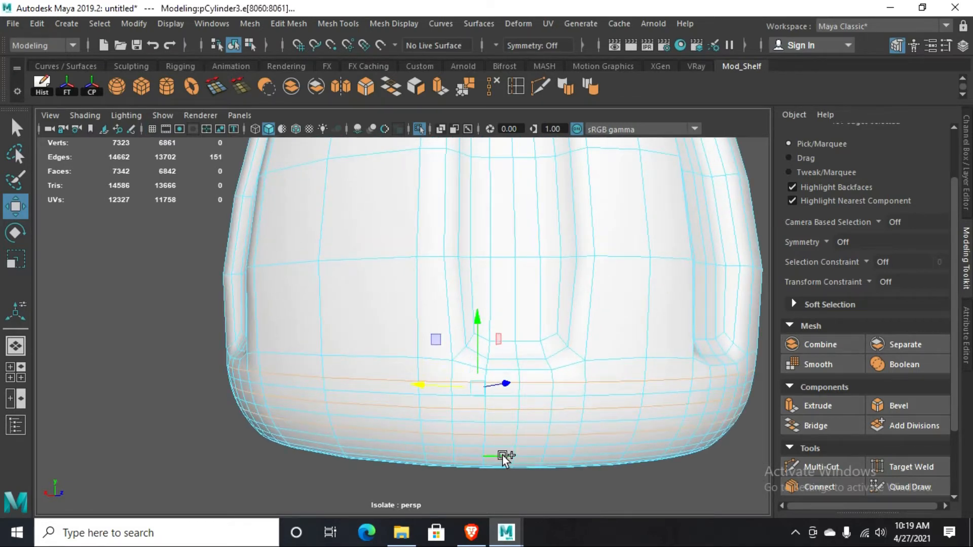
shift+double_click(504, 467)
alt+drag(532, 278, 511, 342)
key(ctrl+Delete)
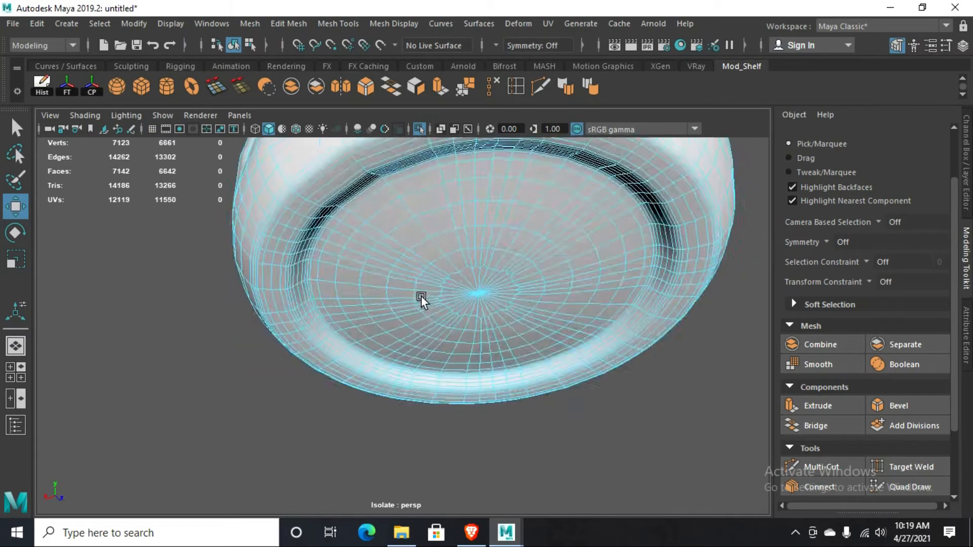
- Delete redundant edge loops along the outer edge of the base rim on the bottle's underside
scroll(423, 301, up, 3)
double_click(369, 281)
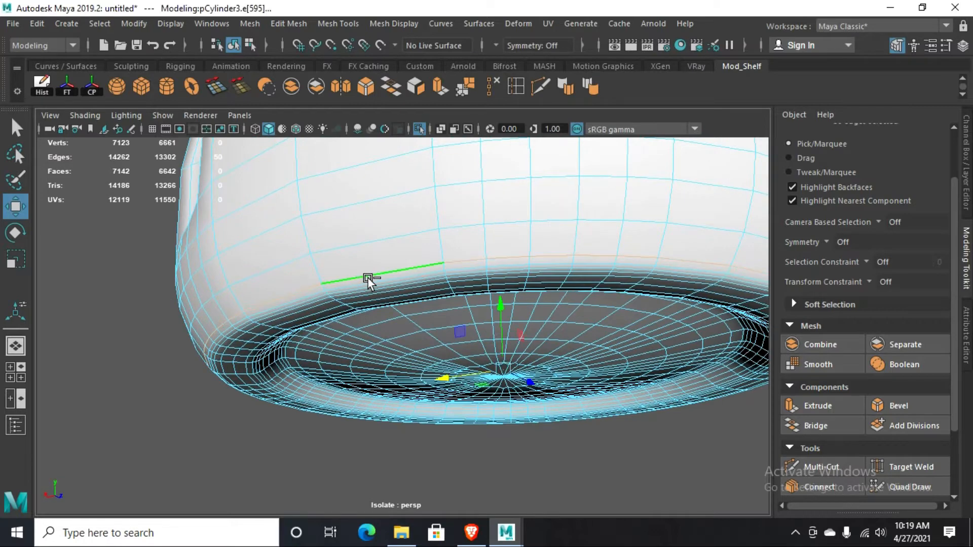
key(ctrl+Delete)
alt+drag(386, 289, 263, 243)
double_click(264, 241)
shift+double_click(259, 238)
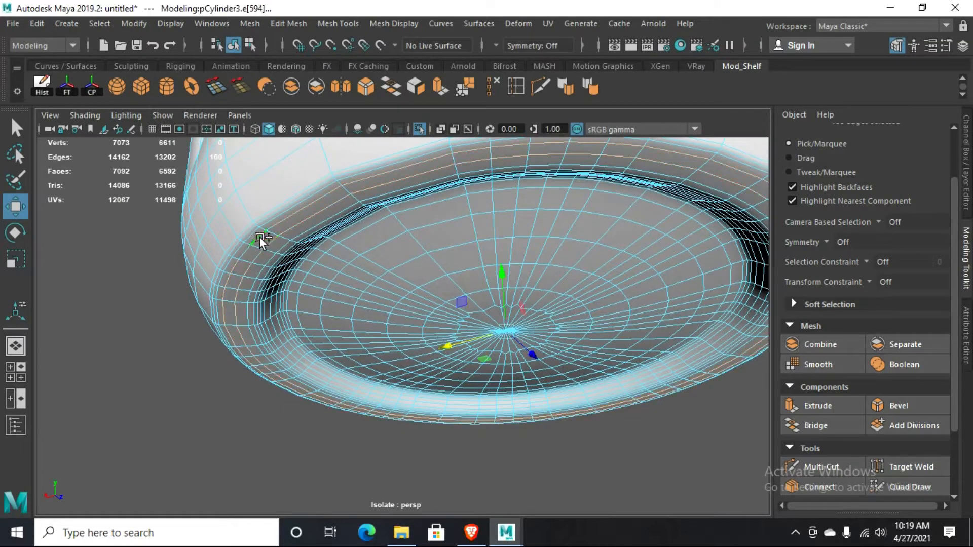
shift+double_click(285, 246)
key(ctrl+Delete)
key(ctrl+z)
key(ctrl+Delete)
- Delete the surplus edge loops around the crest and inner wall of the rim on the bottle's underside
alt+drag(298, 249, 205, 292)
double_click(200, 293)
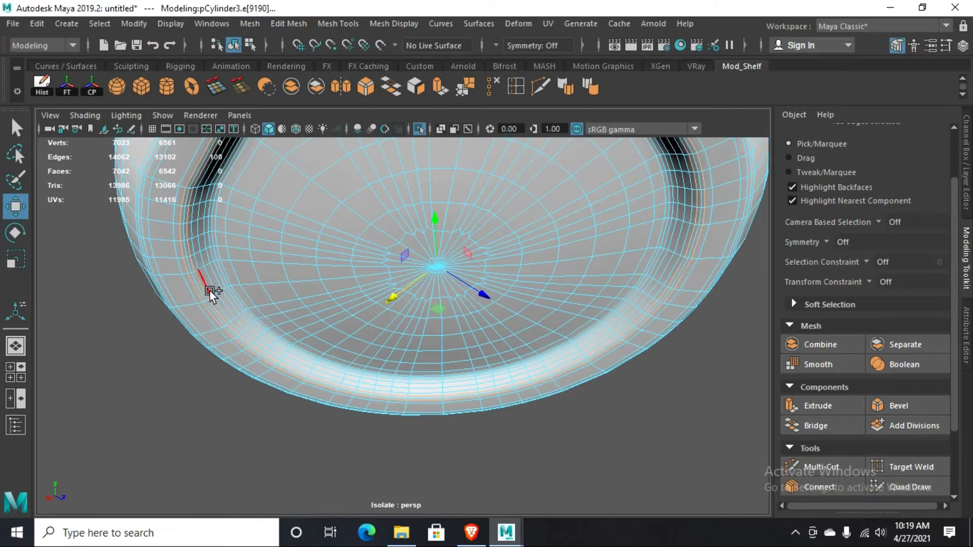
key(ctrl+Delete)
double_click(212, 286)
shift+double_click(225, 275)
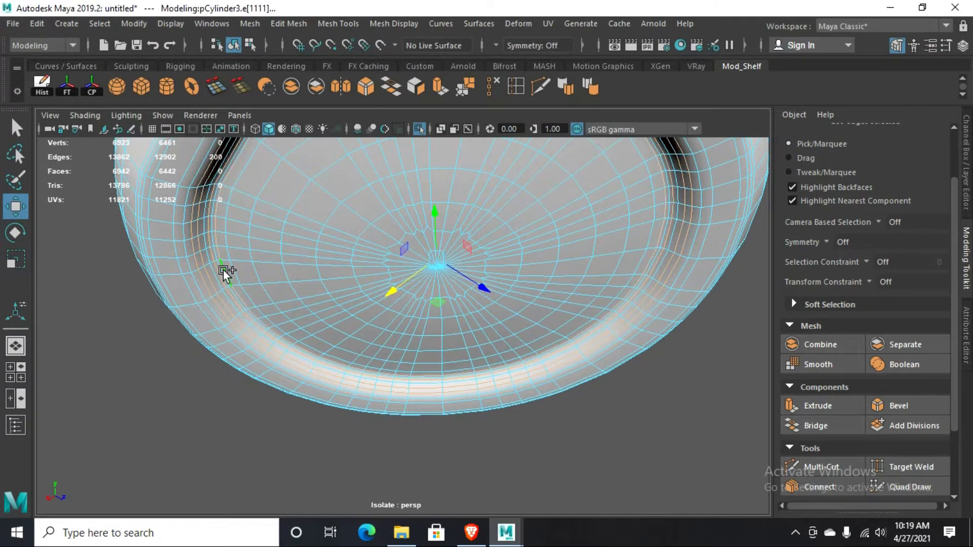
key(ctrl+Delete)
alt+drag(237, 264, 256, 269)
alt+middle_drag(257, 269, 323, 281)
alt+drag(323, 281, 289, 276)
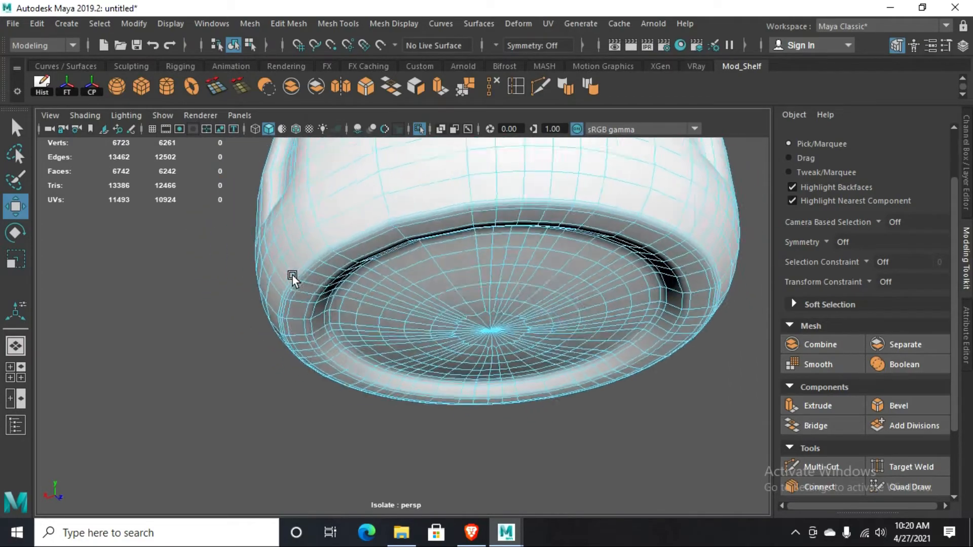
alt+right_drag(289, 276, 333, 308)
alt+drag(333, 308, 386, 347)
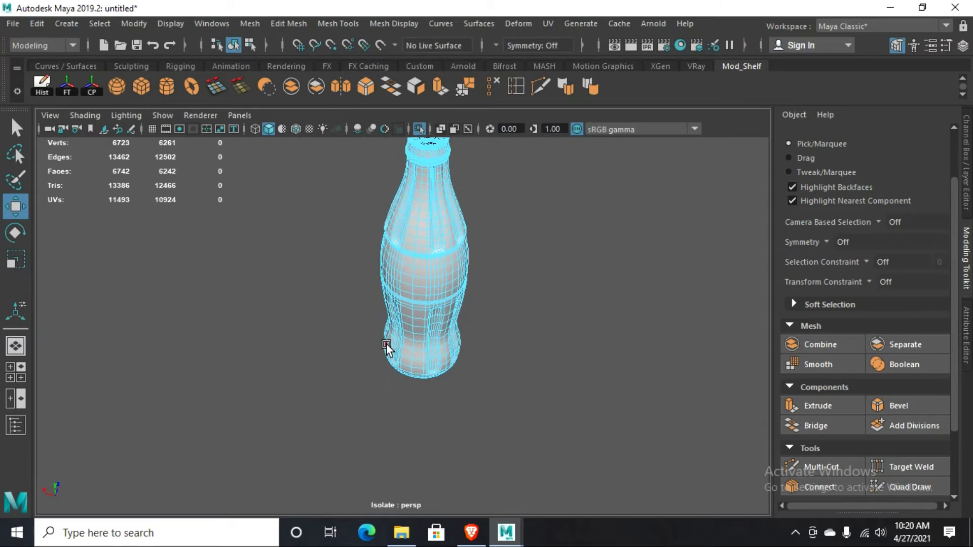
key(space)
key(space)
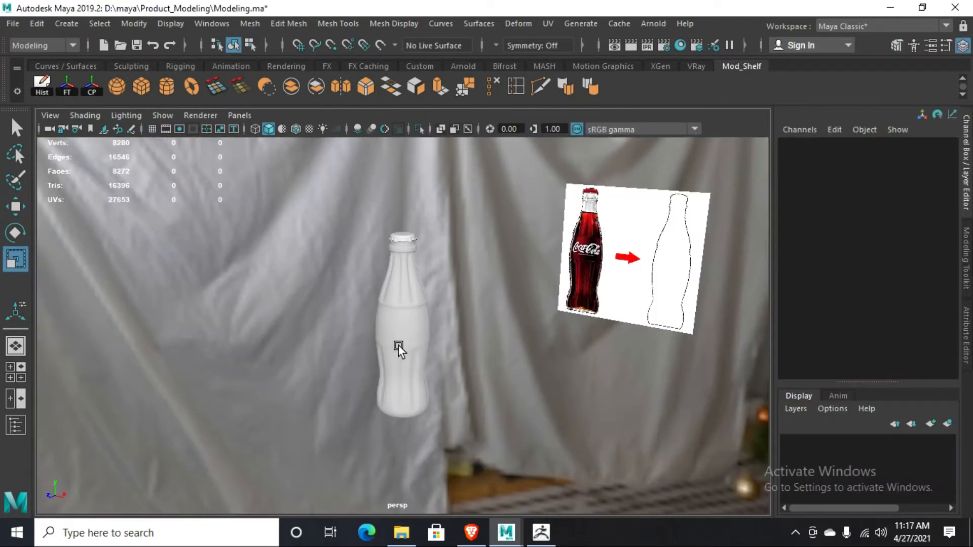
- Create an automatic UV projection for the bottle body without its cap in the UV Editor
alt+drag(398, 345, 442, 342)
click(408, 291)
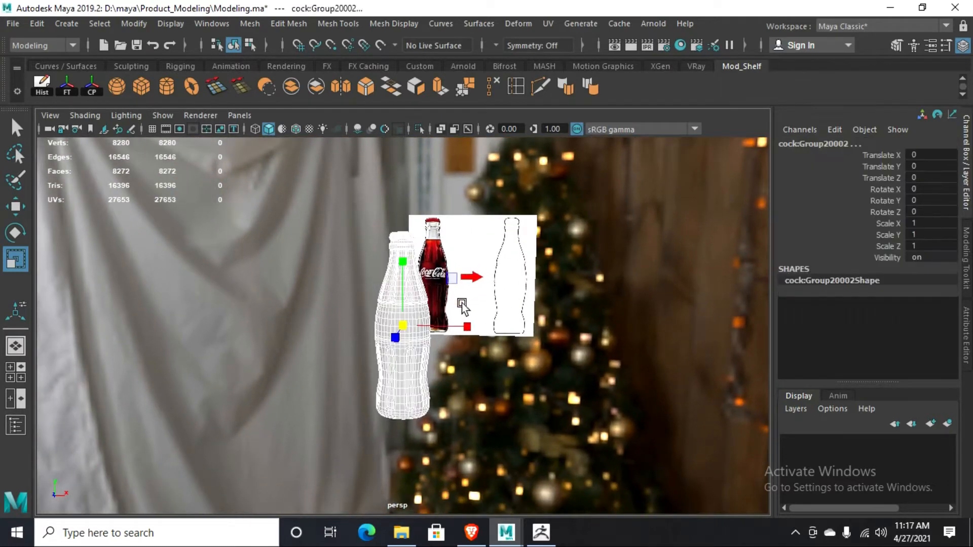
scroll(413, 292, up, 3)
scroll(421, 281, down, 2)
scroll(420, 286, up, 1)
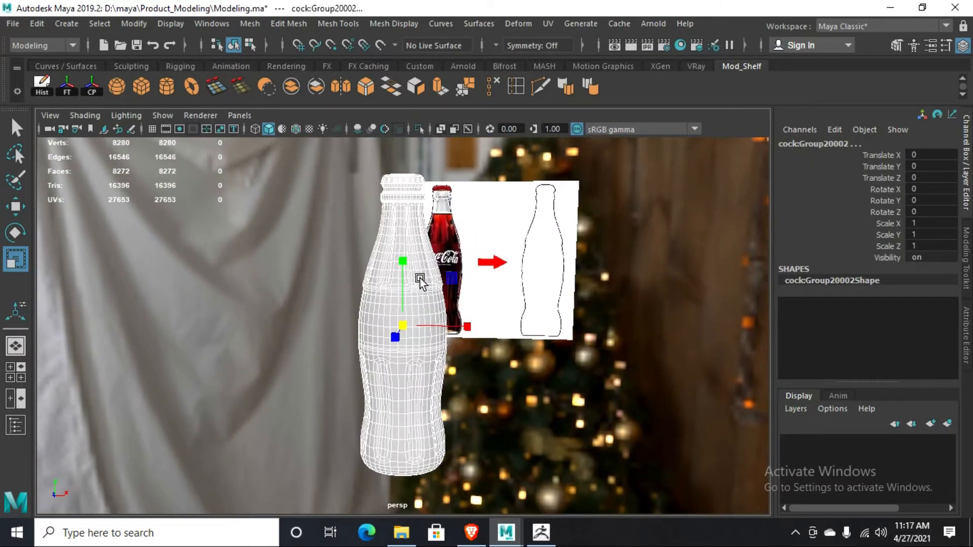
alt+drag(420, 282, 404, 298)
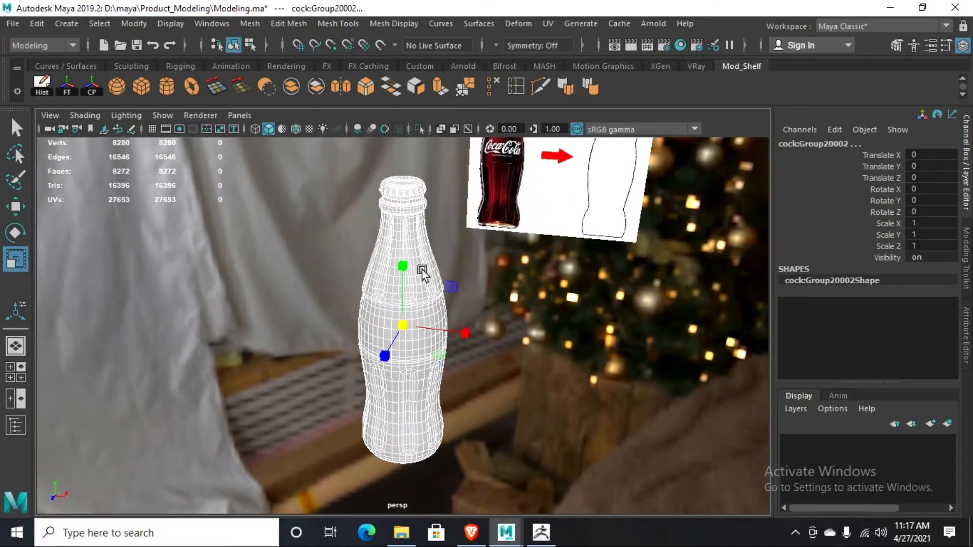
click(431, 239)
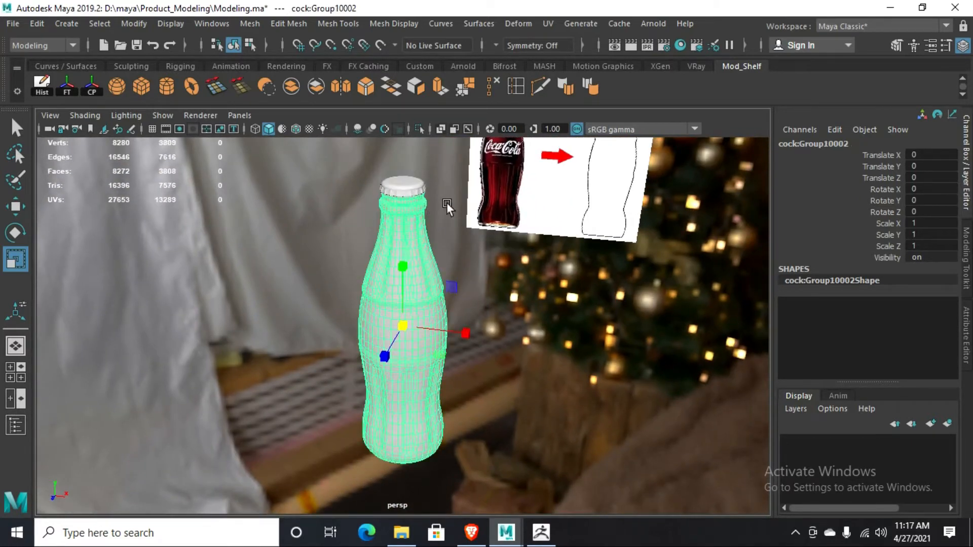
click(548, 24)
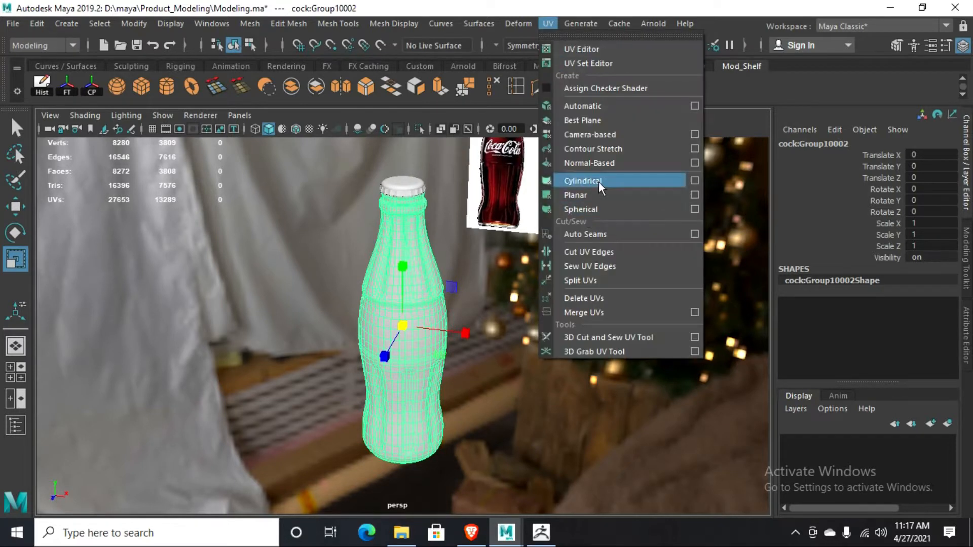
click(590, 49)
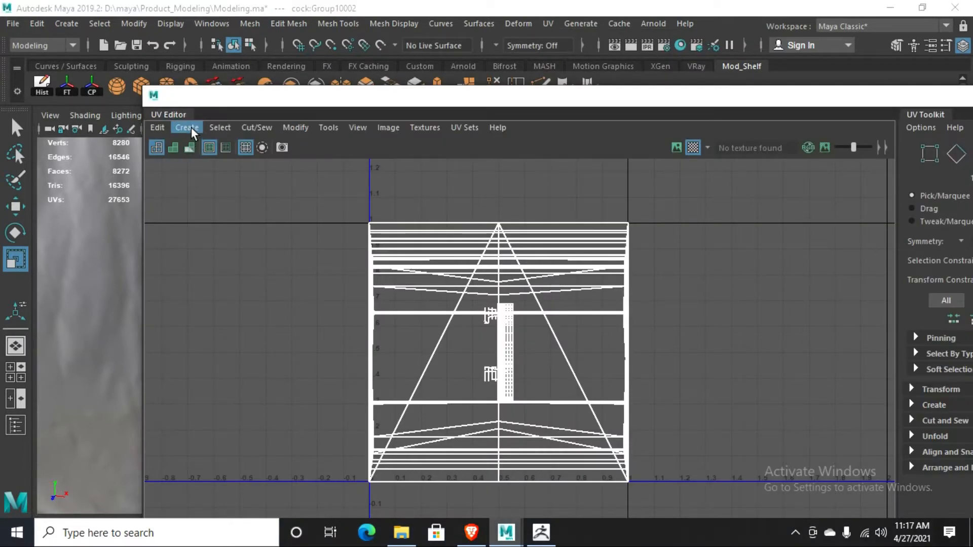
click(191, 127)
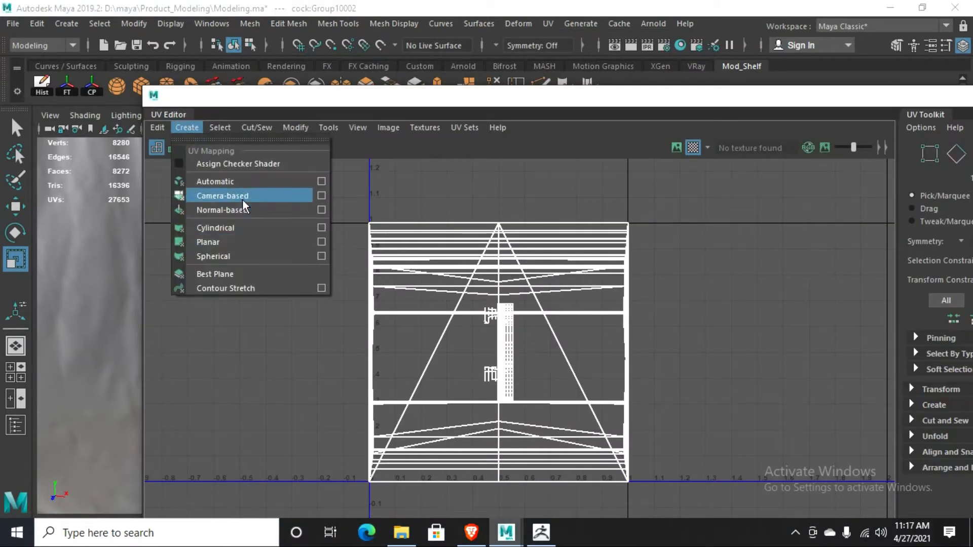
click(237, 181)
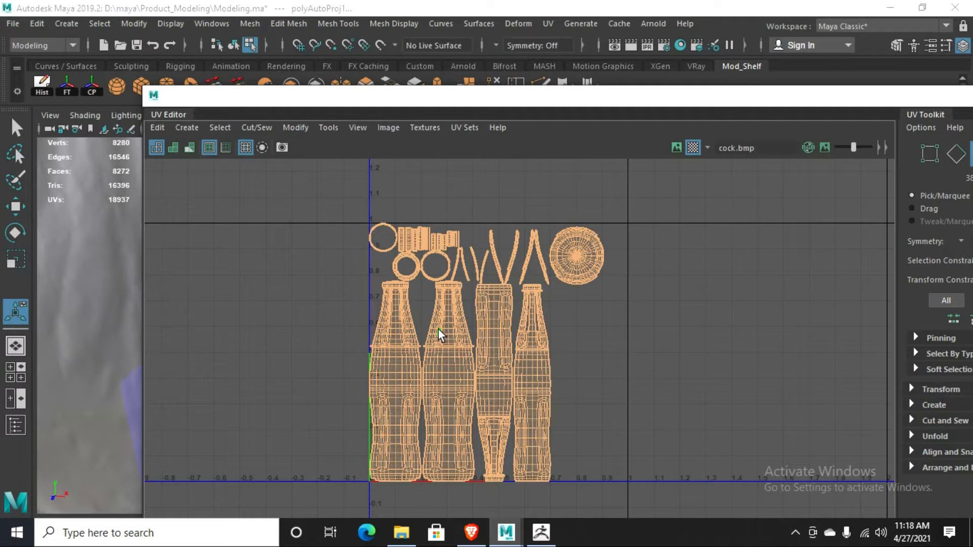
- Examine the bottle body's projected UV shells and the open seams along their neck sections
click(186, 128)
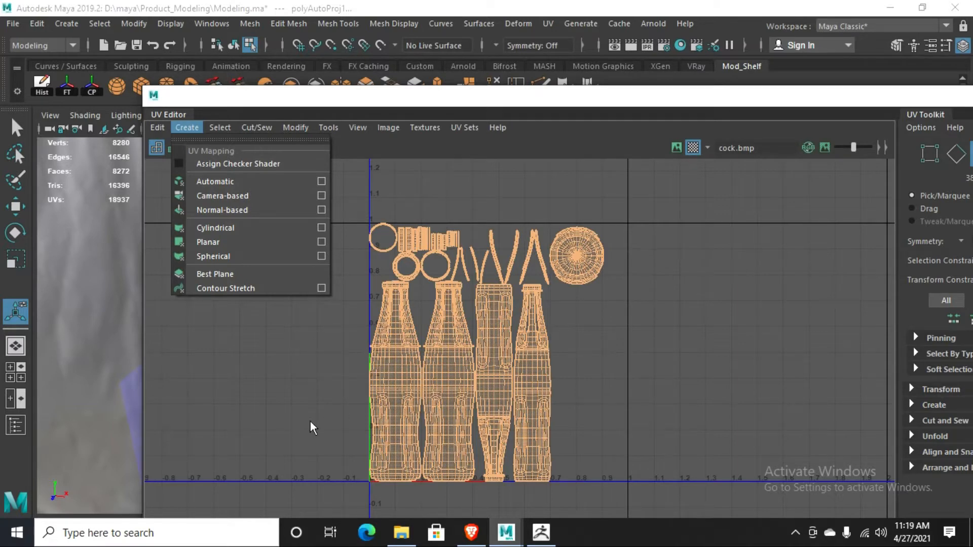
click(305, 402)
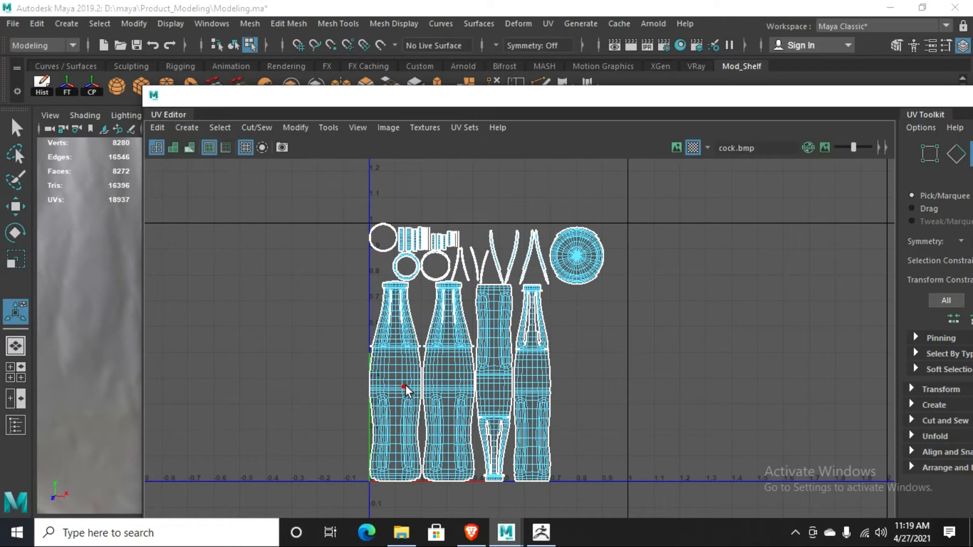
scroll(408, 382, up, 5)
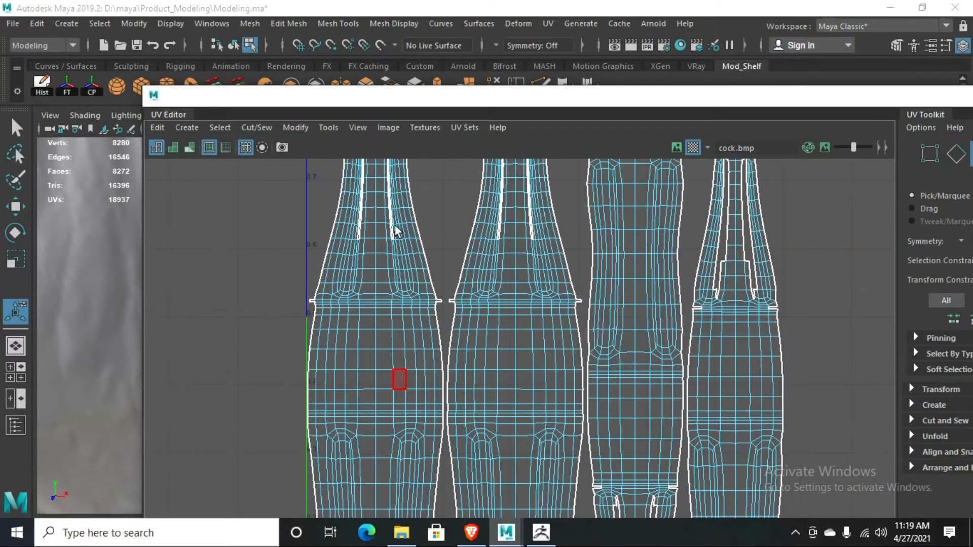
scroll(494, 282, down, 2)
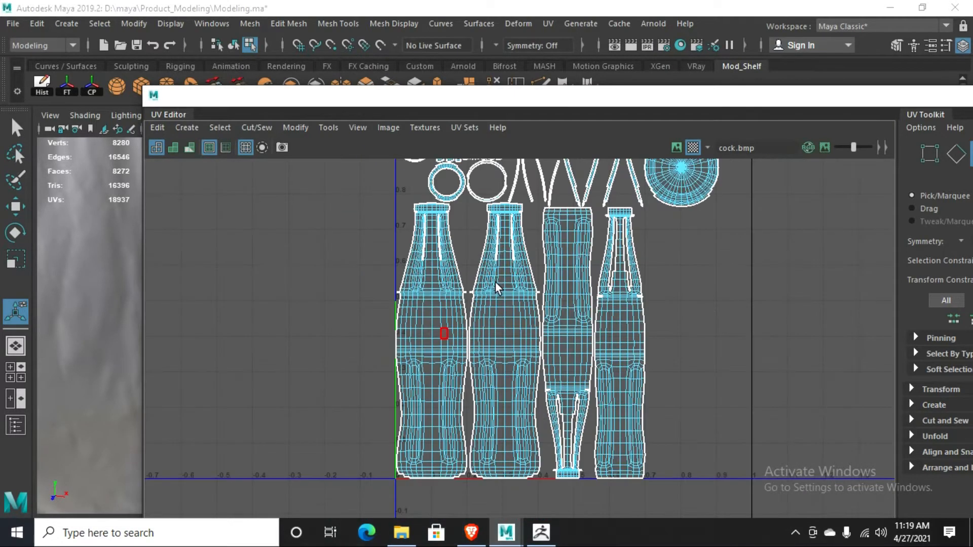
scroll(482, 297, up, 2)
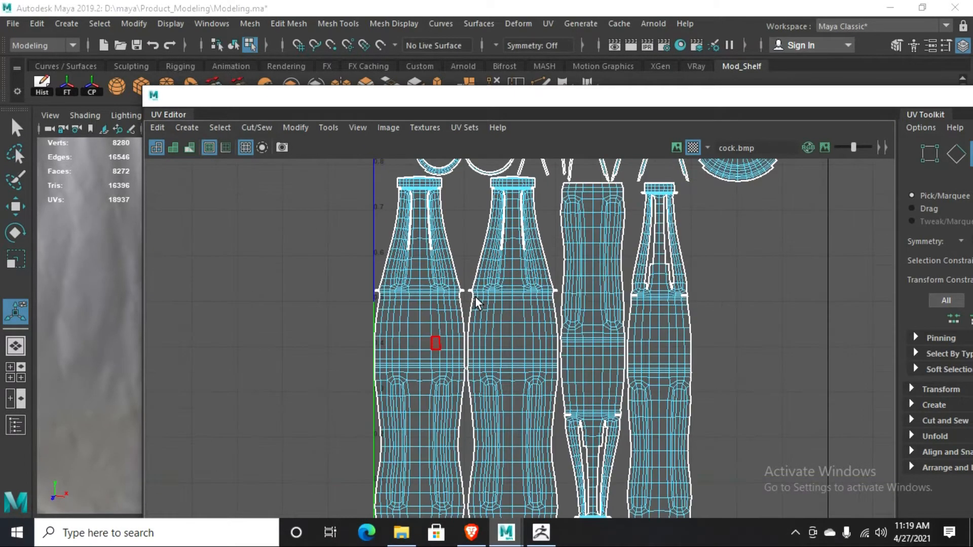
scroll(476, 296, down, 1)
scroll(423, 288, up, 2)
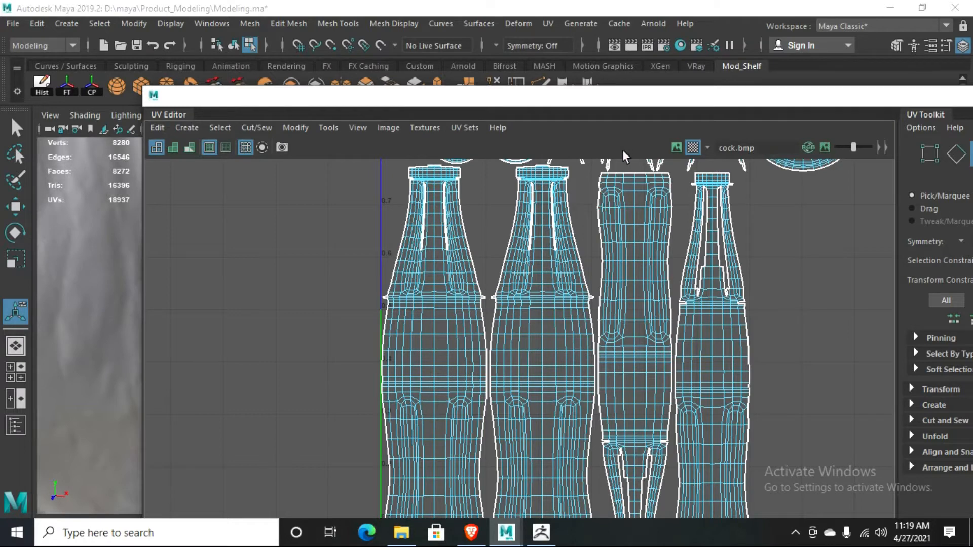
scroll(595, 179, down, 1)
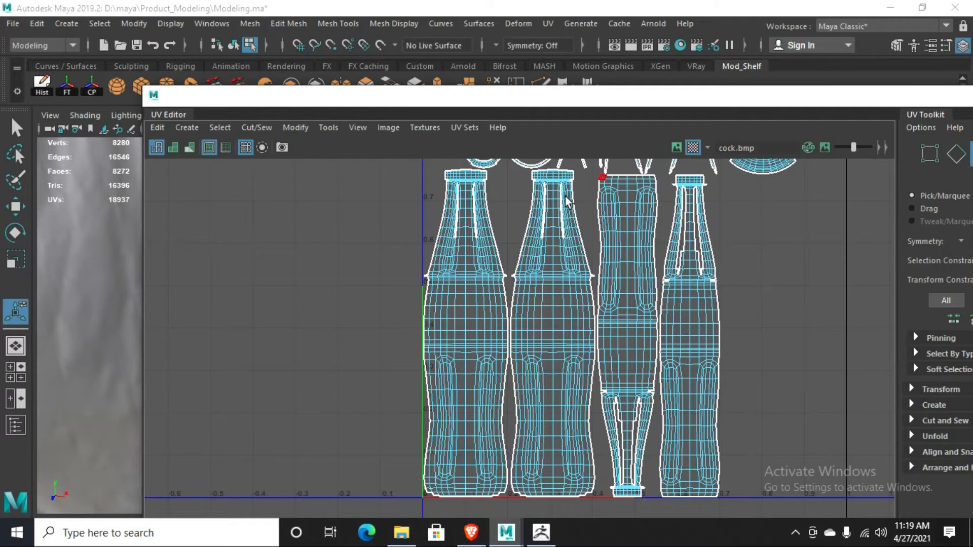
scroll(450, 239, up, 3)
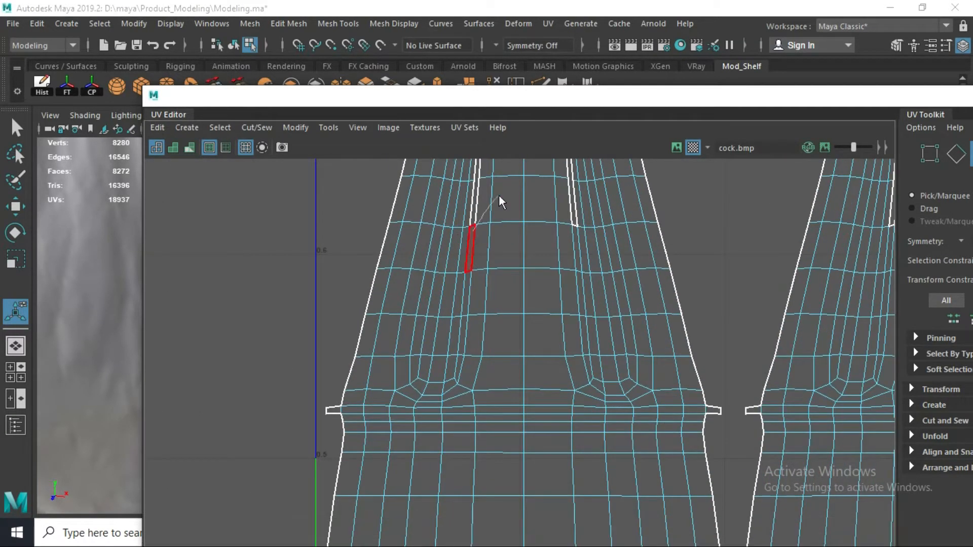
- Sew the UV edges along both sides of the left neck slit on the leftmost bottle-shaped shell
right_drag(473, 231, 464, 195)
click(488, 238)
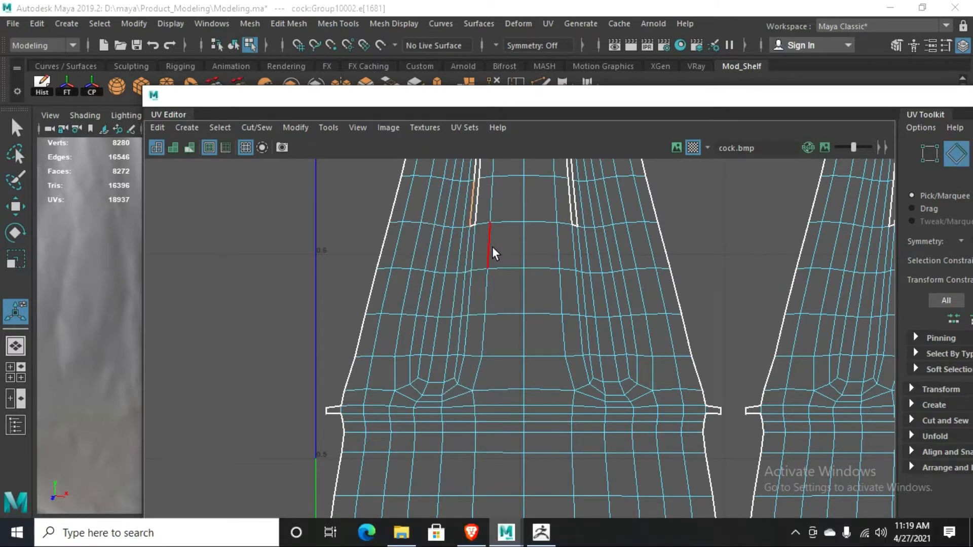
scroll(494, 253, down, 2)
scroll(497, 262, down, 2)
scroll(569, 253, down, 2)
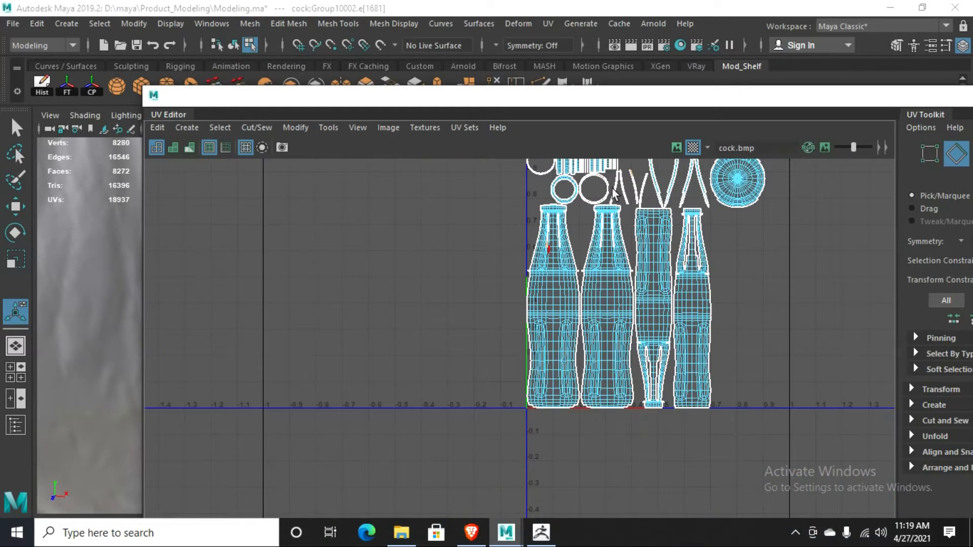
scroll(634, 174, up, 8)
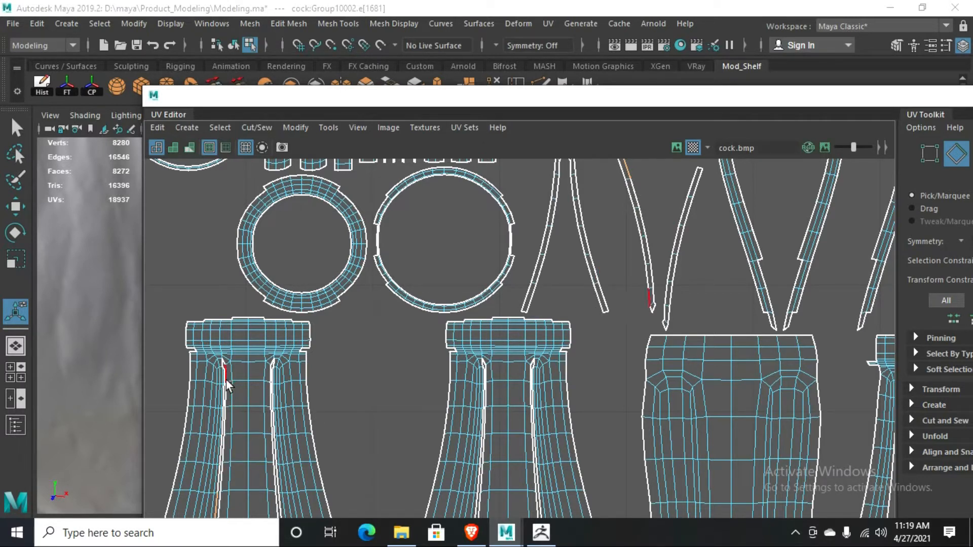
alt+middle_drag(245, 456, 276, 433)
scroll(250, 426, up, 3)
shift+click(255, 388)
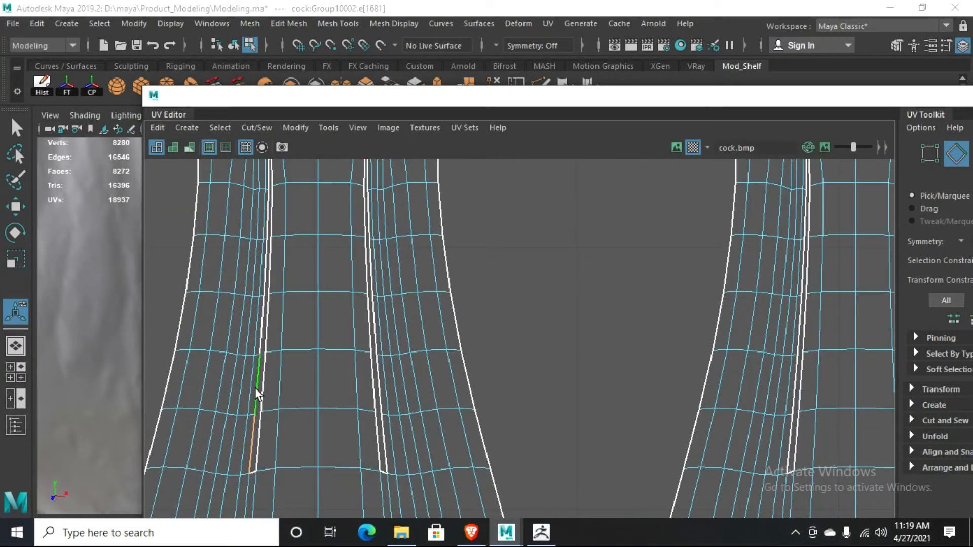
shift+click(261, 330)
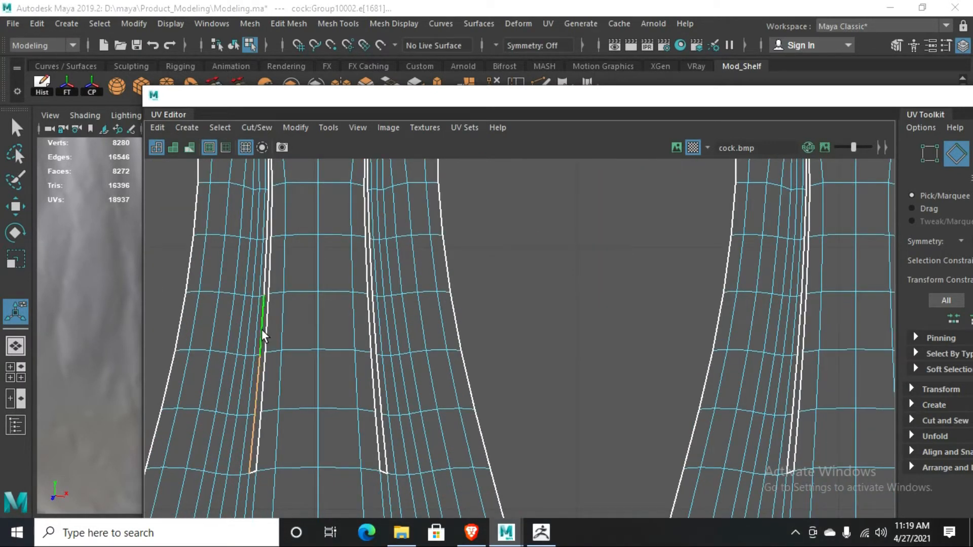
shift+click(265, 272)
scroll(309, 286, down, 1)
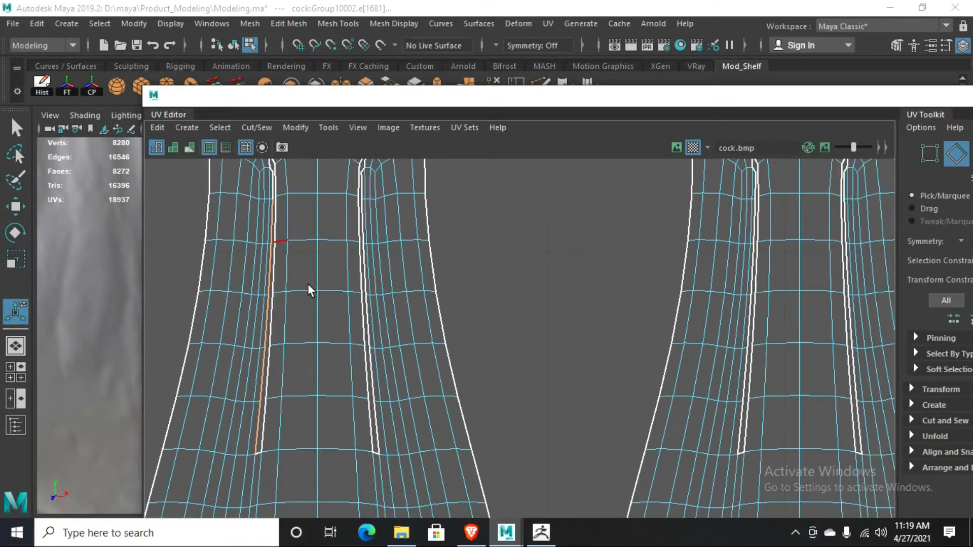
shift+click(278, 274)
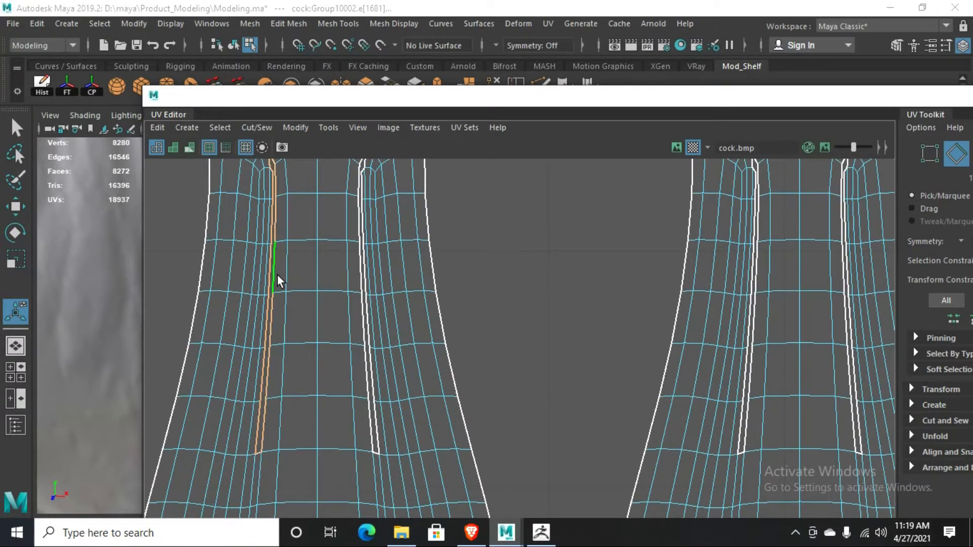
click(254, 127)
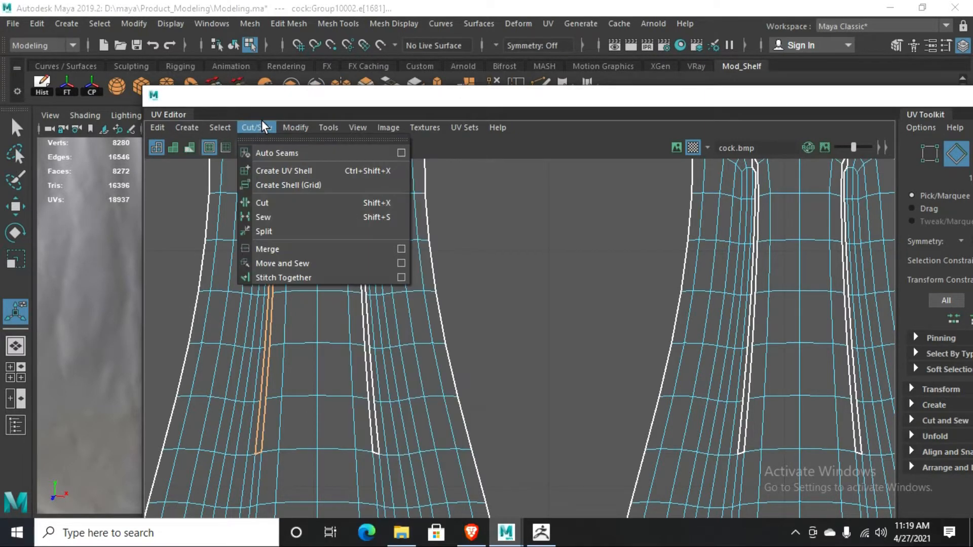
click(272, 217)
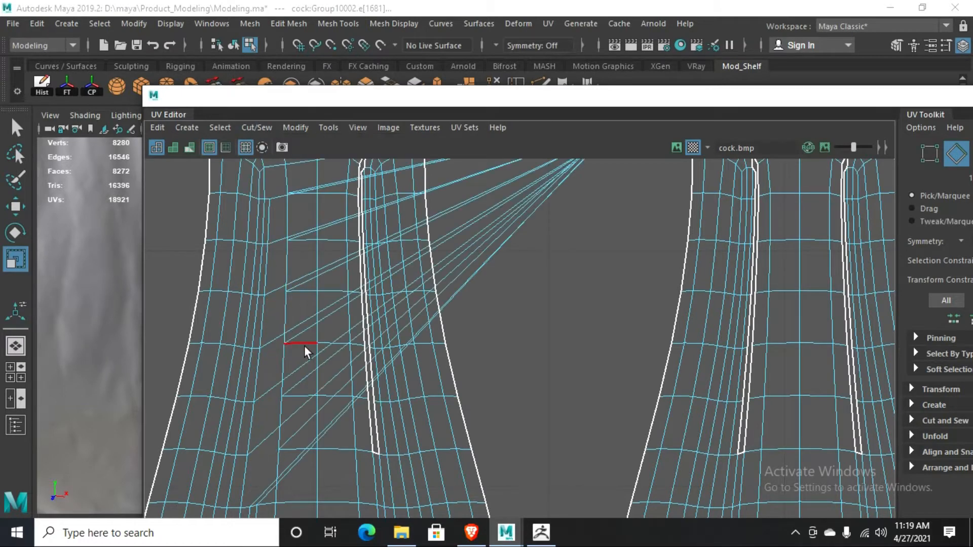
- Unfold the entire leftmost bottle-shaped UV shell to straighten the faces stretched by sewing
scroll(445, 324, down, 5)
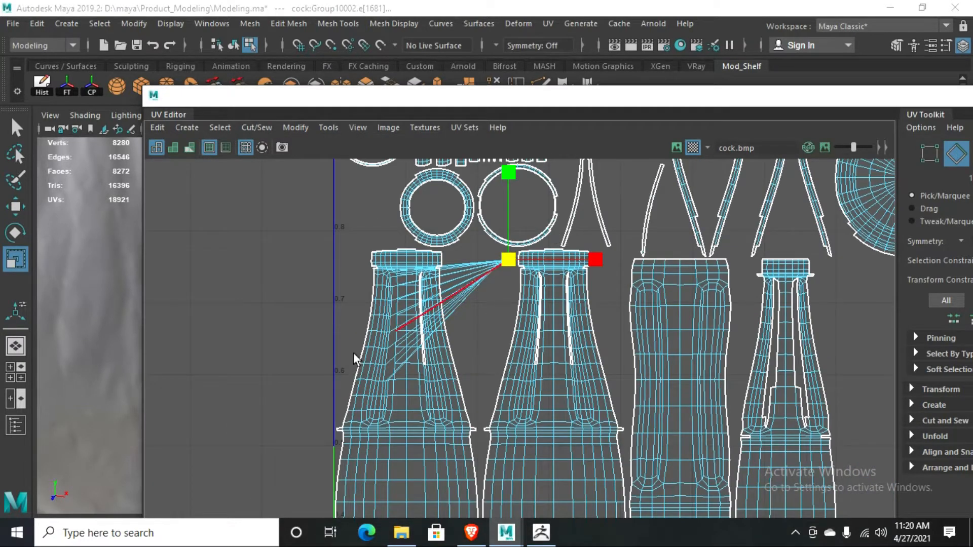
right_drag(398, 335, 399, 365)
double_click(400, 361)
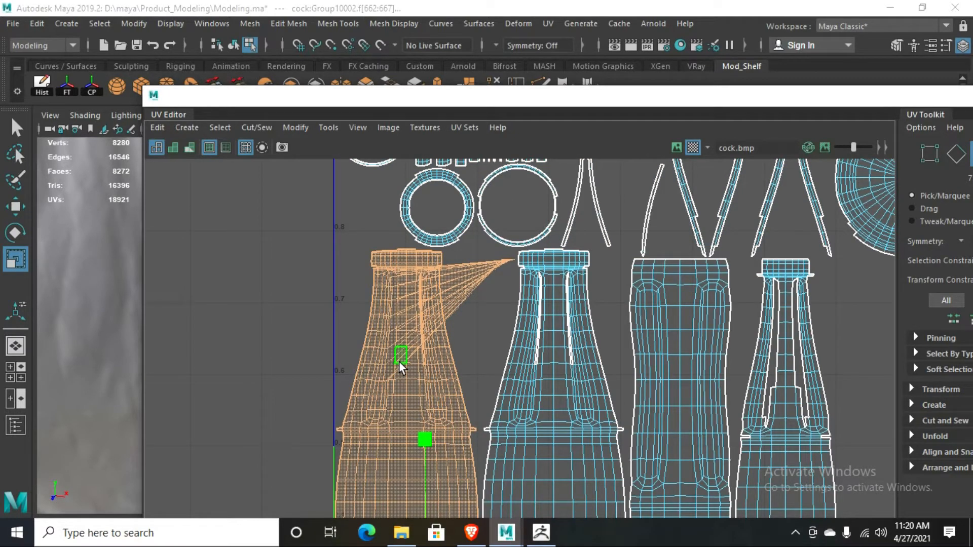
key(ctrl+u)
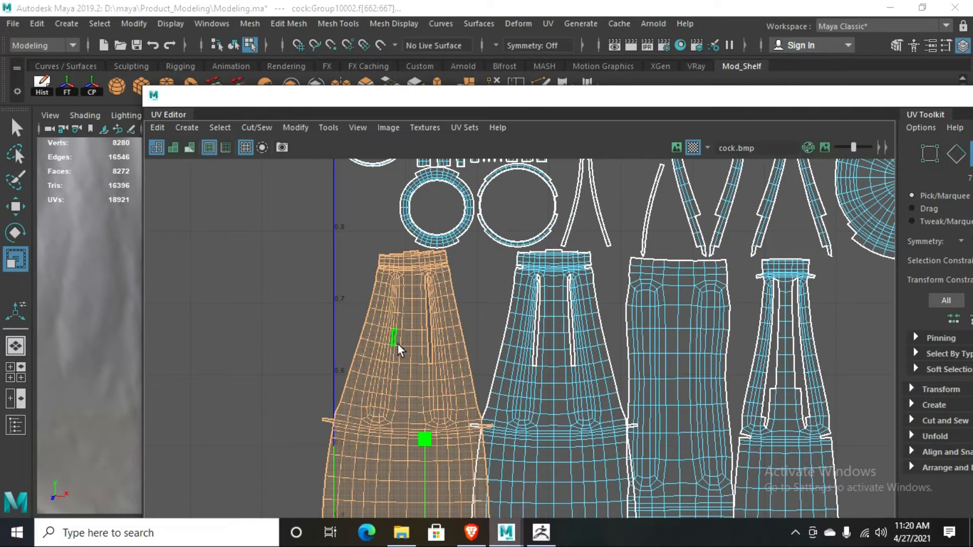
- Sew the UV edges around the remaining neck slit on the leftmost bottle-shaped shell and unfold the whole shell
scroll(441, 339, up, 2)
right_drag(444, 334, 434, 238)
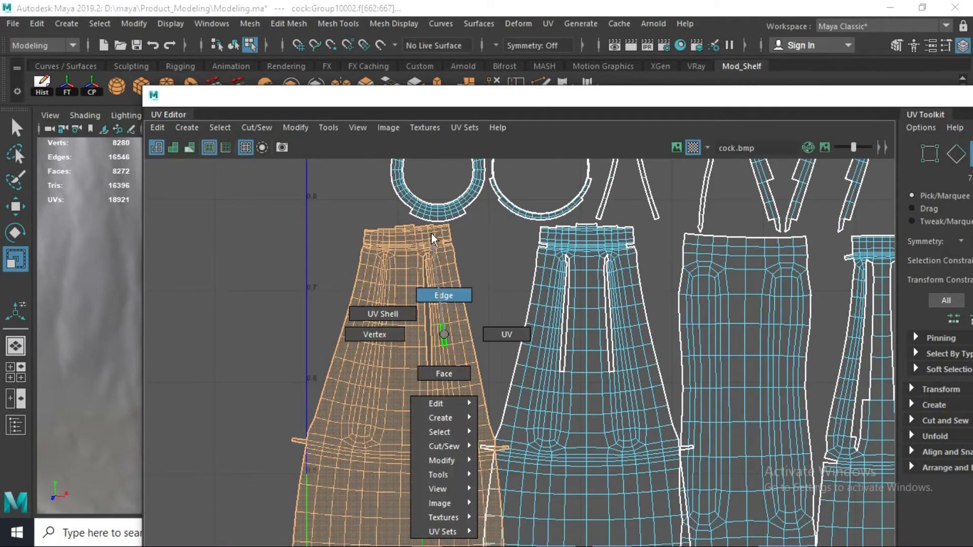
click(429, 313)
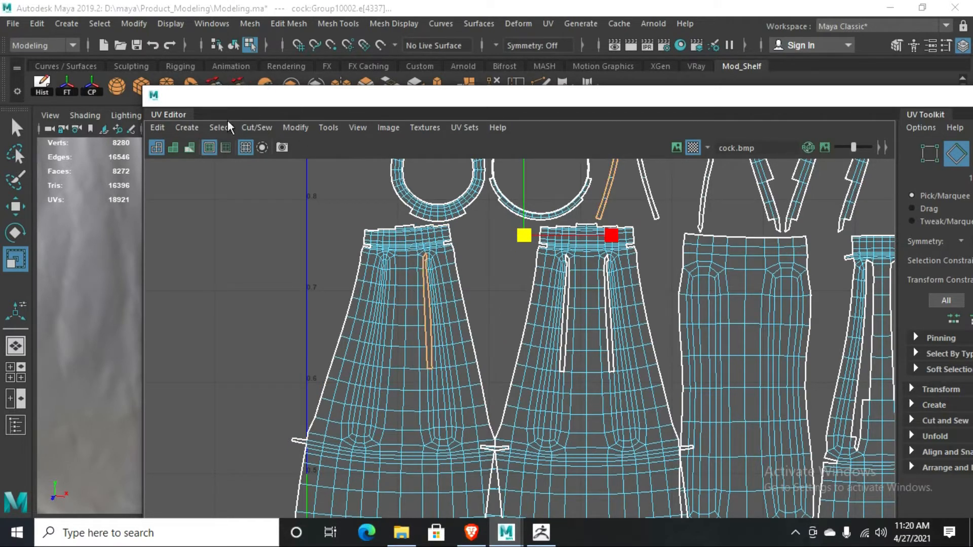
click(257, 127)
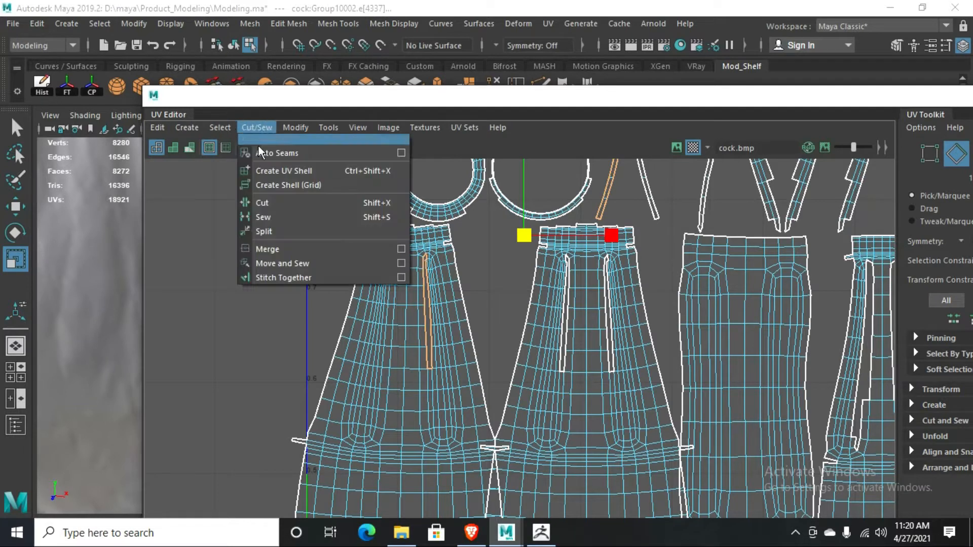
click(288, 202)
right_drag(437, 331, 424, 372)
double_click(424, 360)
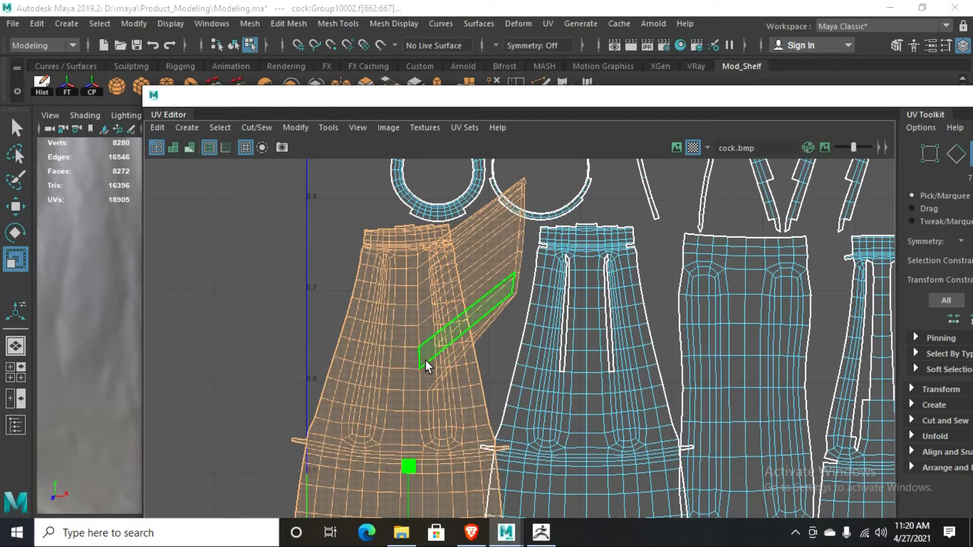
key(ctrl+u)
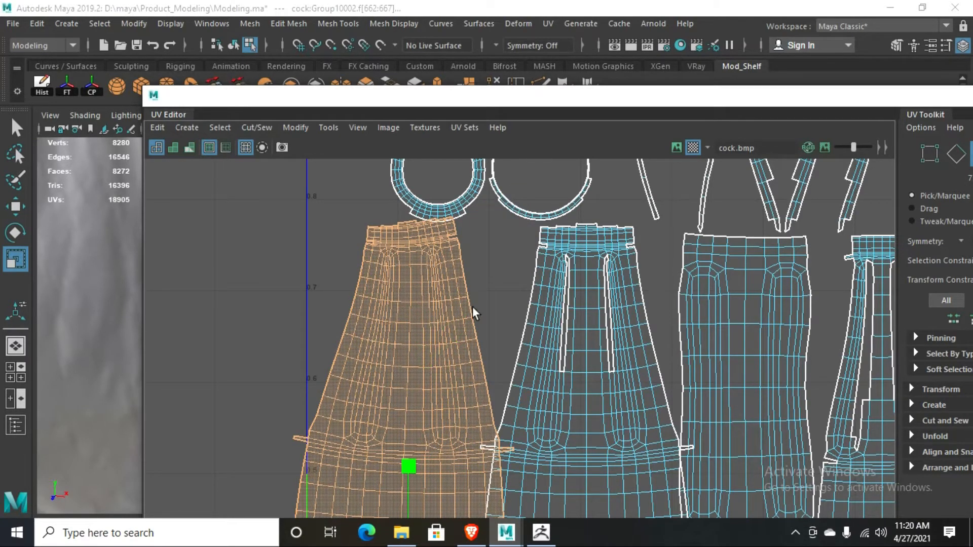
- Select every face of the bottle body's UV shells and replace their layout with a cylindrical projection
scroll(454, 283, up, 3)
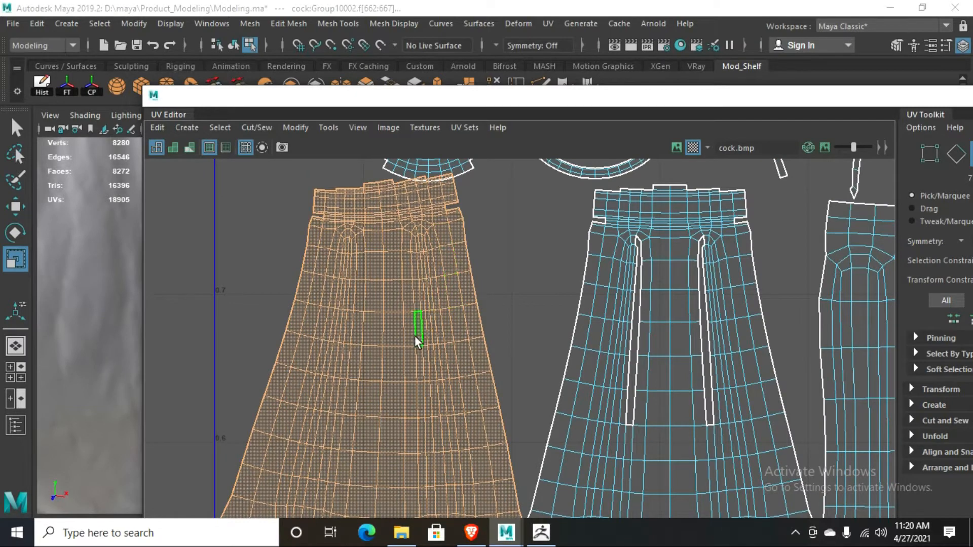
scroll(415, 335, down, 3)
scroll(415, 333, down, 1)
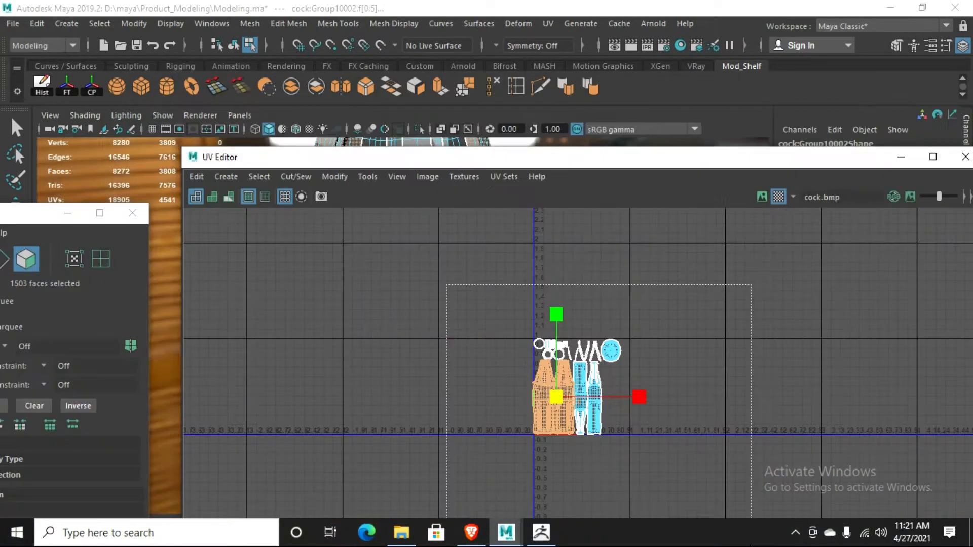
key(ctrl+shift+a)
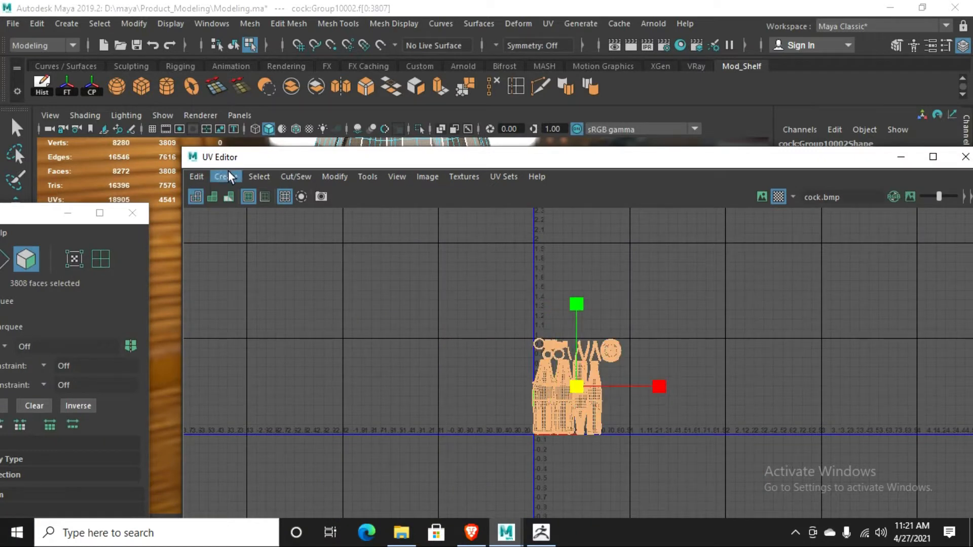
click(226, 177)
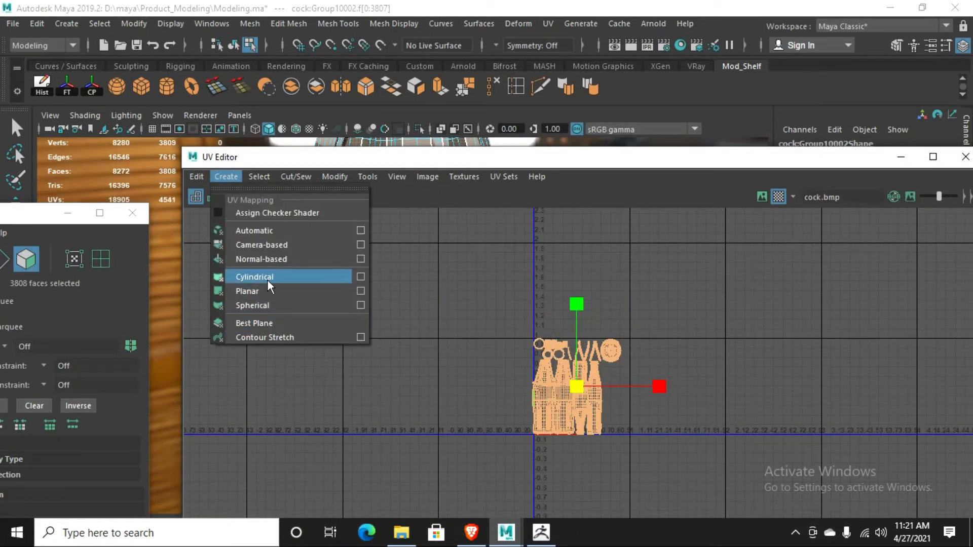
click(293, 278)
scroll(637, 429, up, 3)
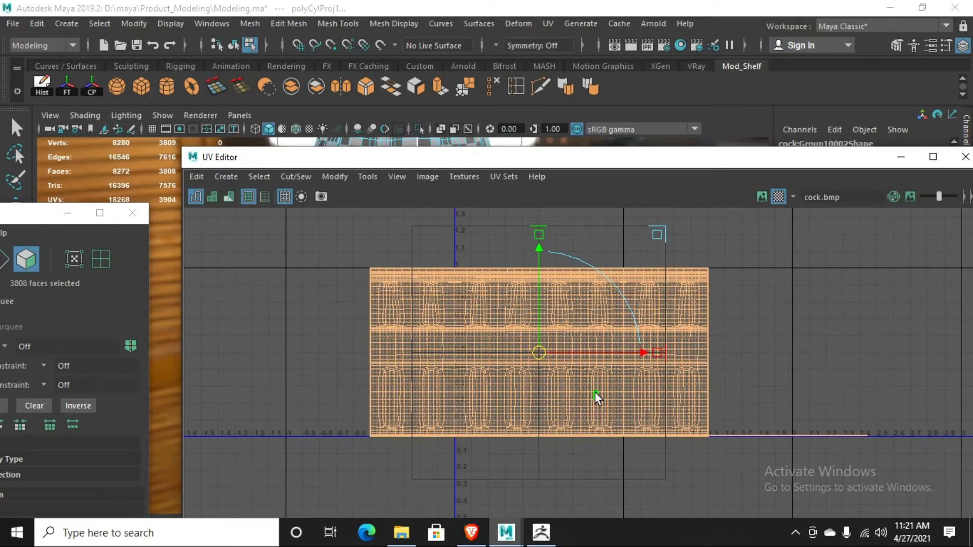
- Unfold the whole cylindrically mapped bottle shell
key(ctrl+u)
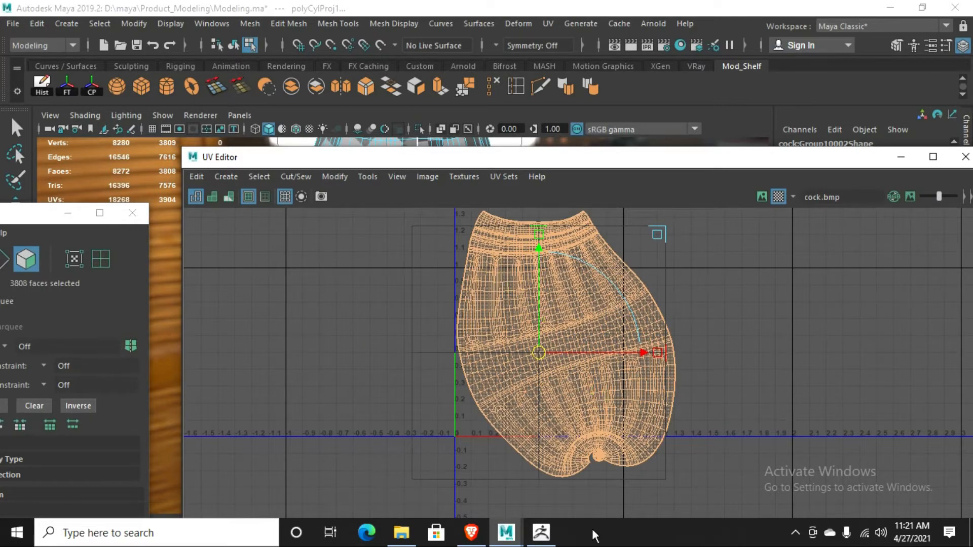
scroll(588, 446, up, 6)
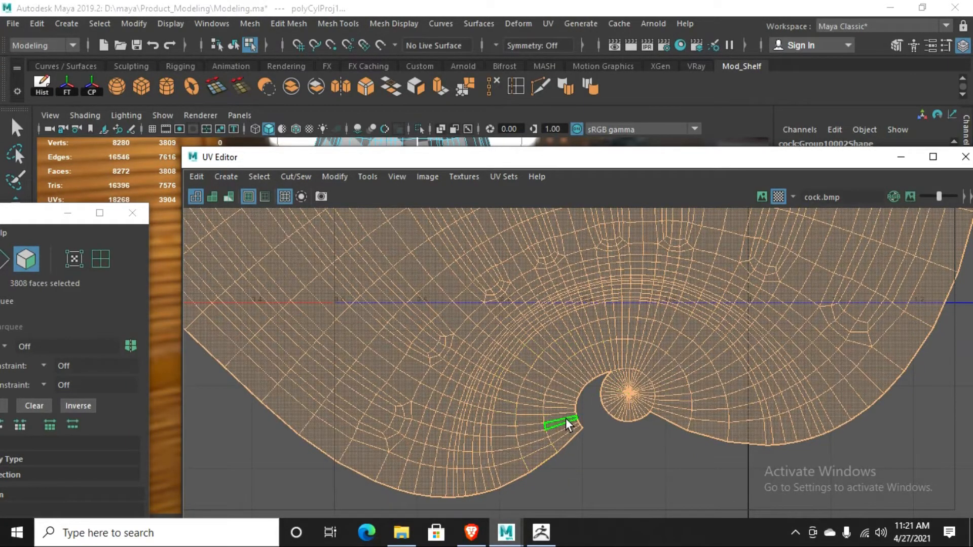
scroll(486, 388, down, 3)
scroll(486, 391, down, 6)
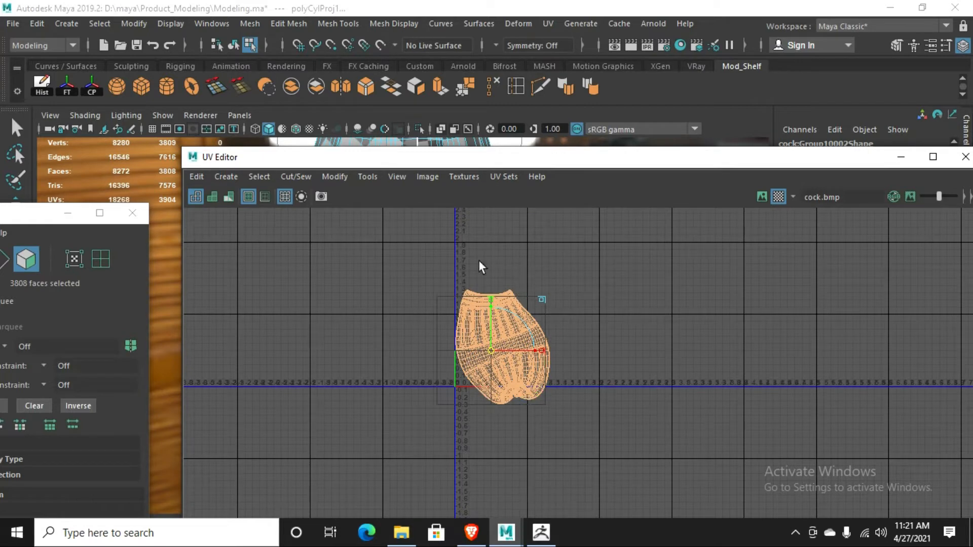
- Examine the curled end of the unfolded shell where the faces of the bottle's base converge
scroll(507, 436, up, 3)
scroll(507, 438, up, 3)
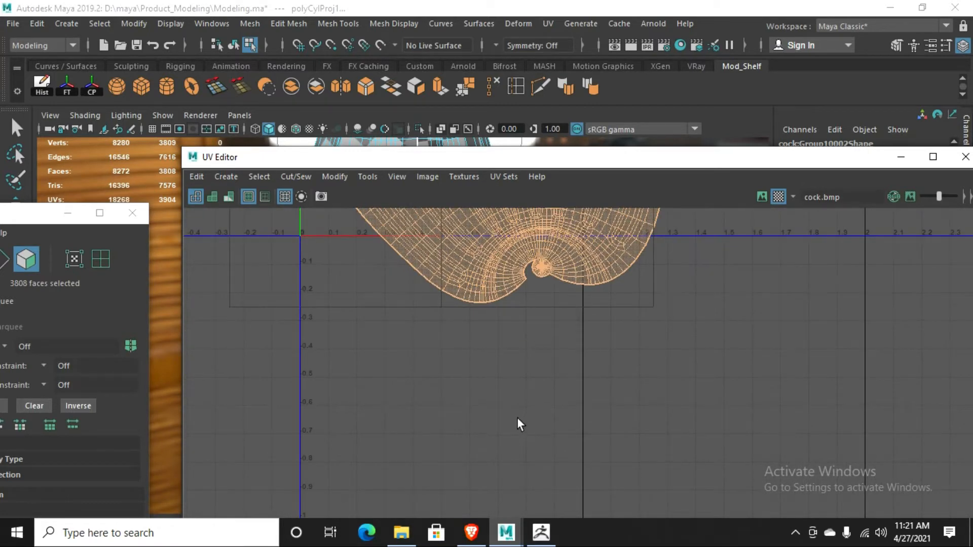
scroll(513, 446, up, 1)
scroll(522, 416, down, 2)
scroll(504, 353, up, 2)
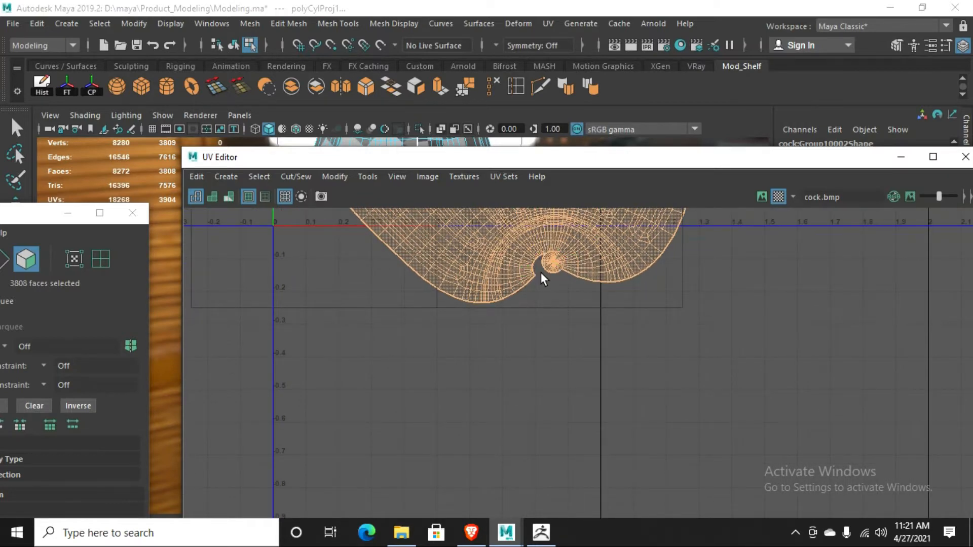
scroll(540, 272, up, 1)
drag(538, 263, 571, 288)
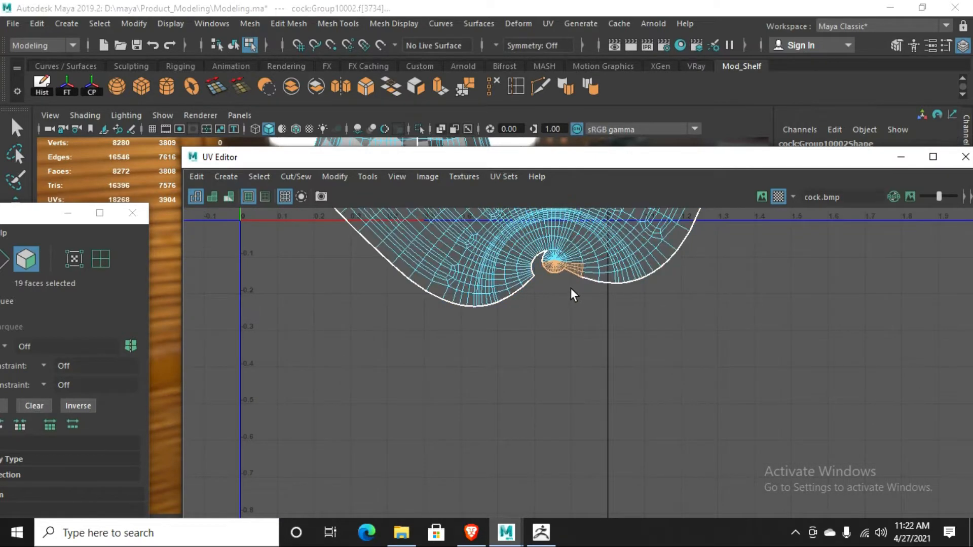
scroll(570, 288, up, 5)
scroll(524, 358, down, 4)
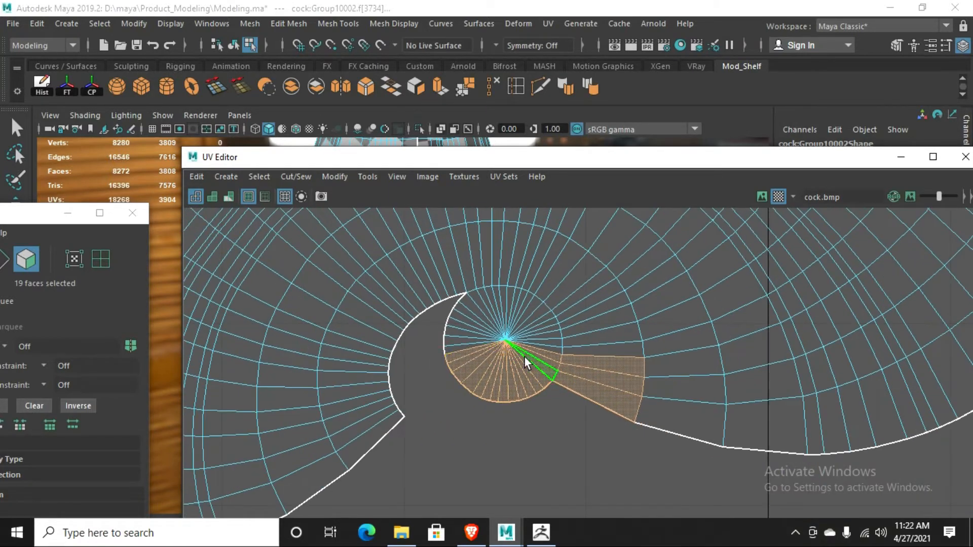
scroll(463, 348, down, 1)
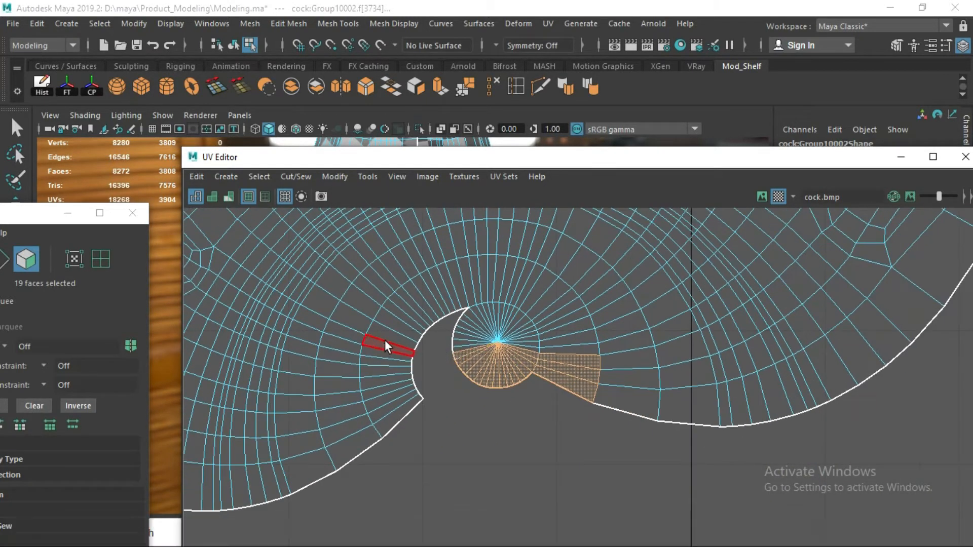
- Cut the UVs along the edge loop around the bottle's base, outside the densely spaced rings
right_drag(385, 340, 378, 298)
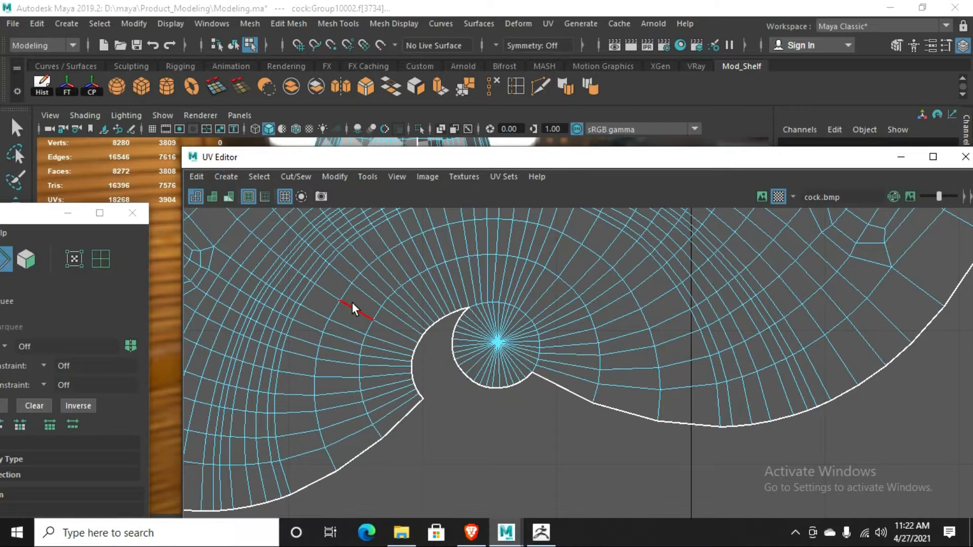
double_click(289, 314)
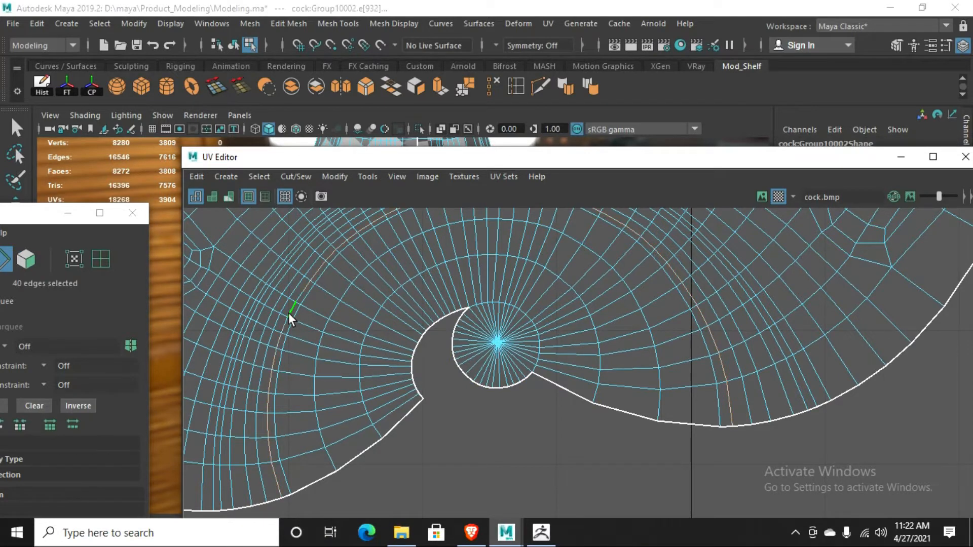
double_click(275, 278)
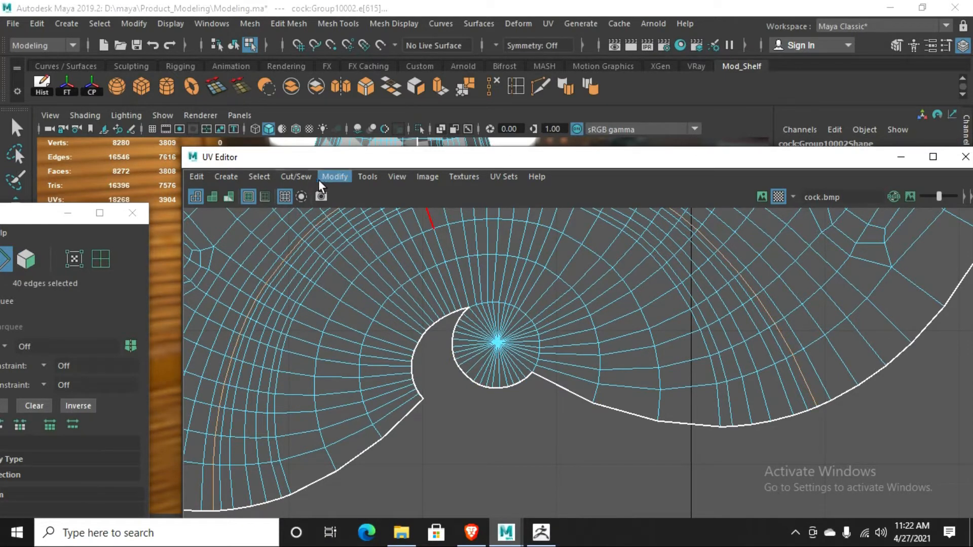
click(303, 178)
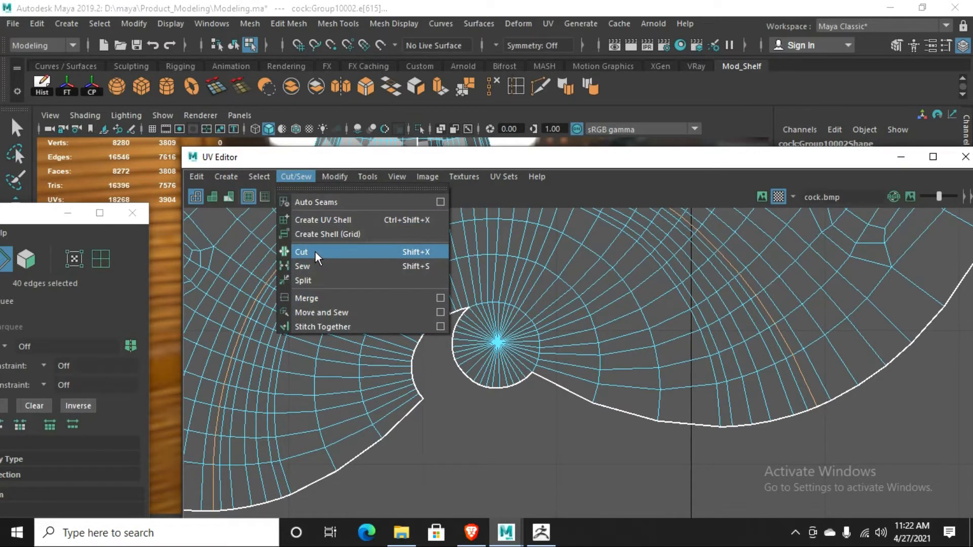
click(341, 251)
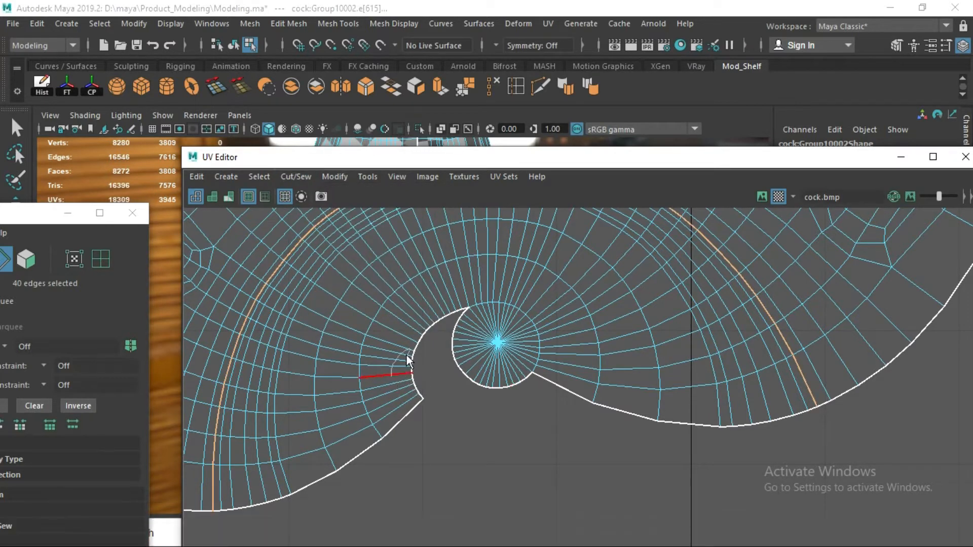
- Select all faces of the cut base shell, open the planar mapping options, and bring the bottle's underside into view
right_drag(391, 336, 405, 376)
double_click(386, 362)
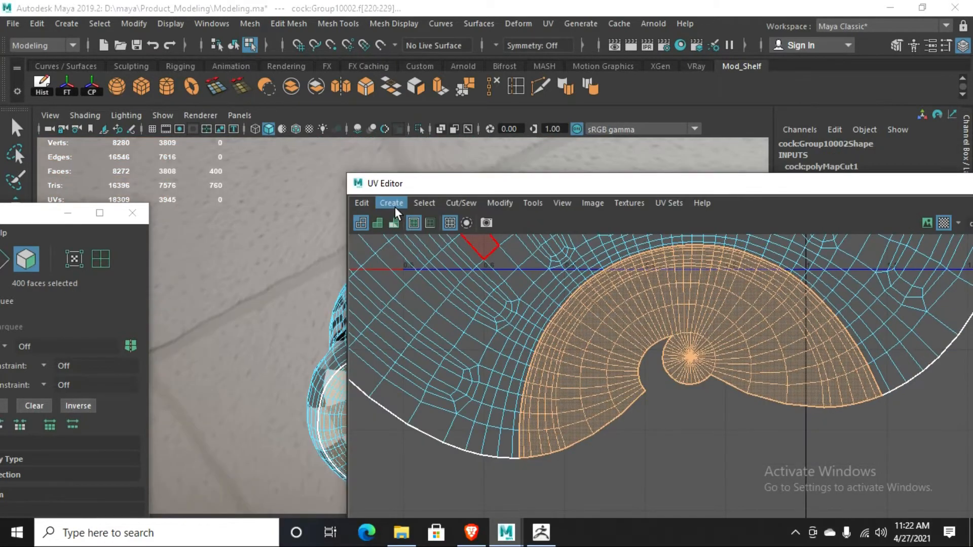
click(394, 203)
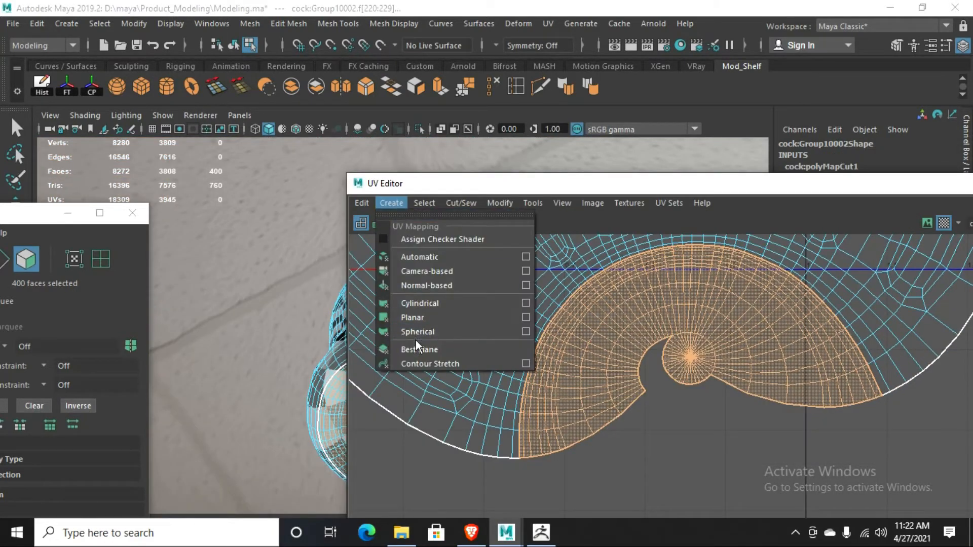
click(520, 315)
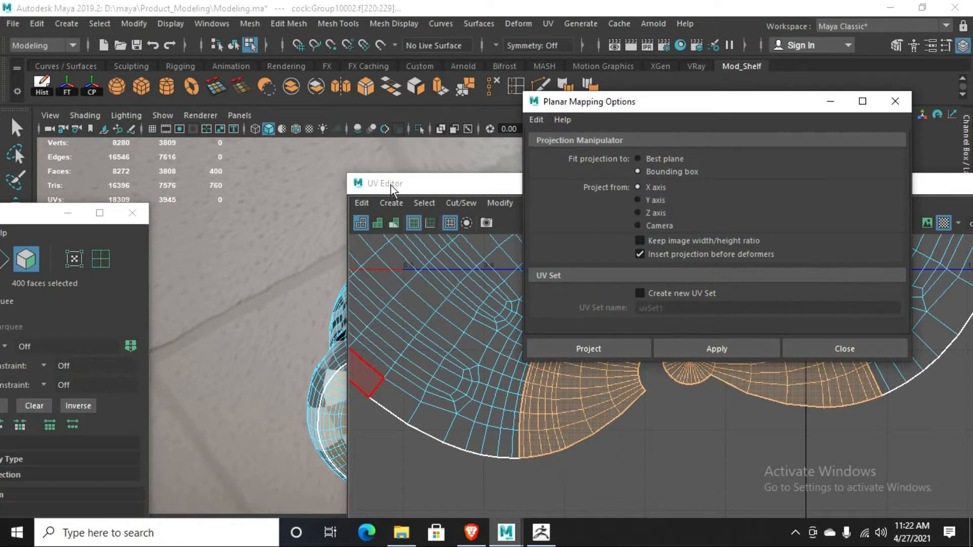
drag(391, 185, 518, 218)
click(69, 213)
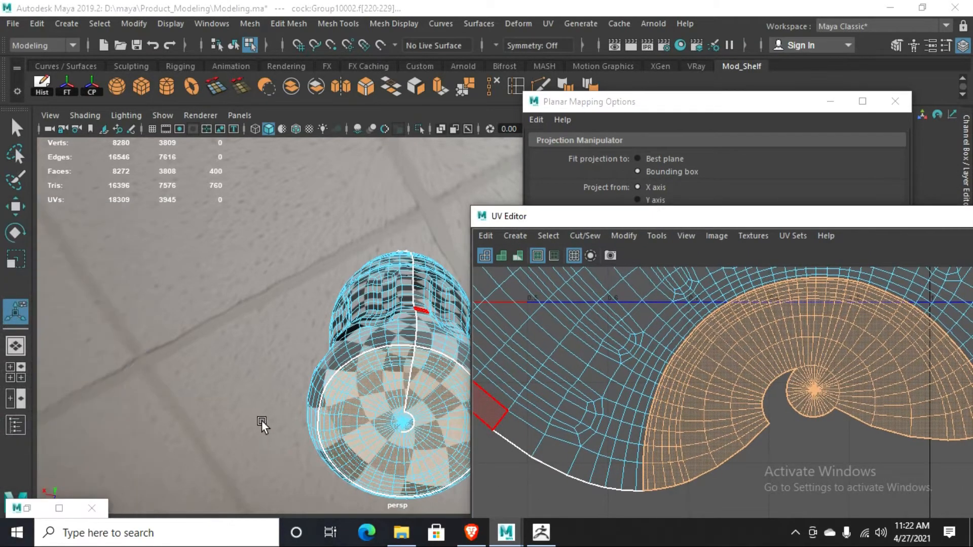
alt+drag(261, 421, 232, 393)
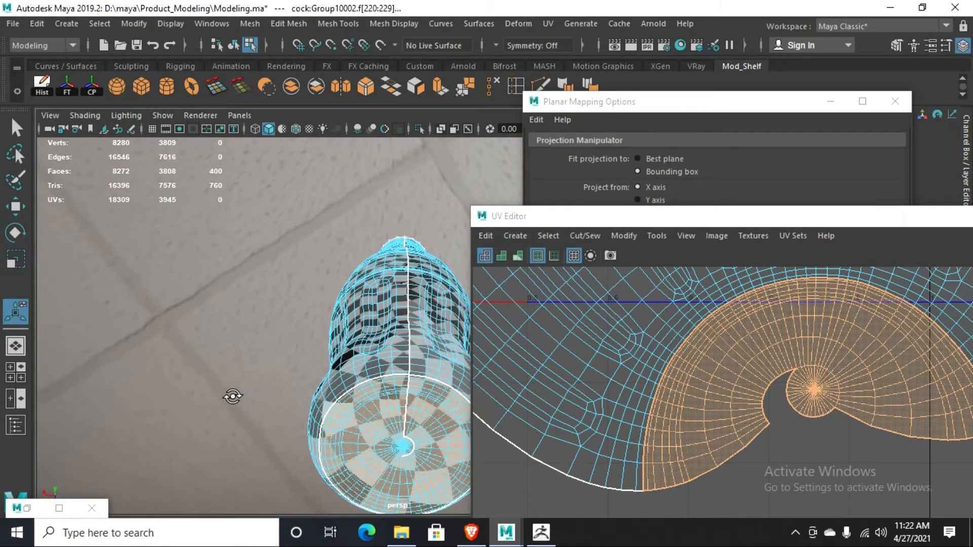
- Apply a planar projection to the selected faces of the bottle's base
click(552, 221)
drag(553, 221, 405, 157)
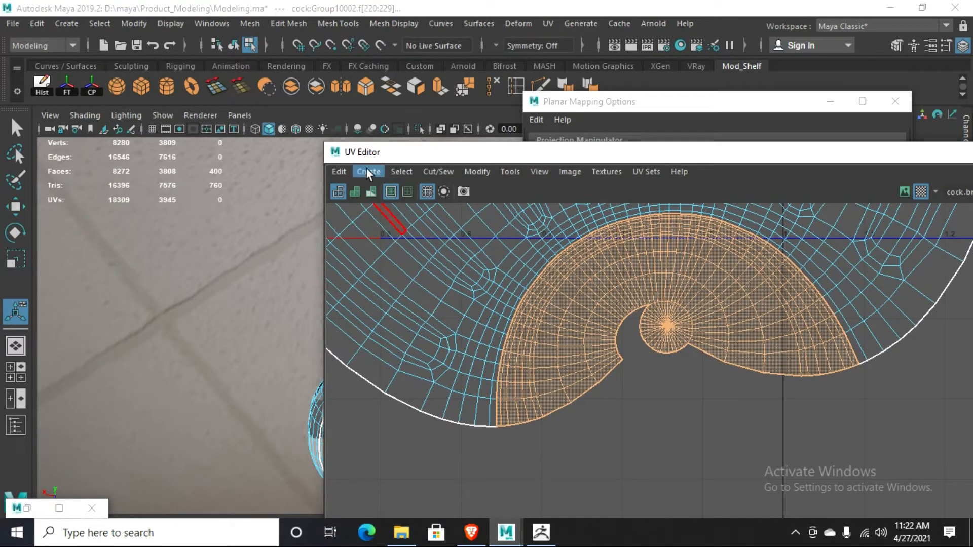
click(367, 171)
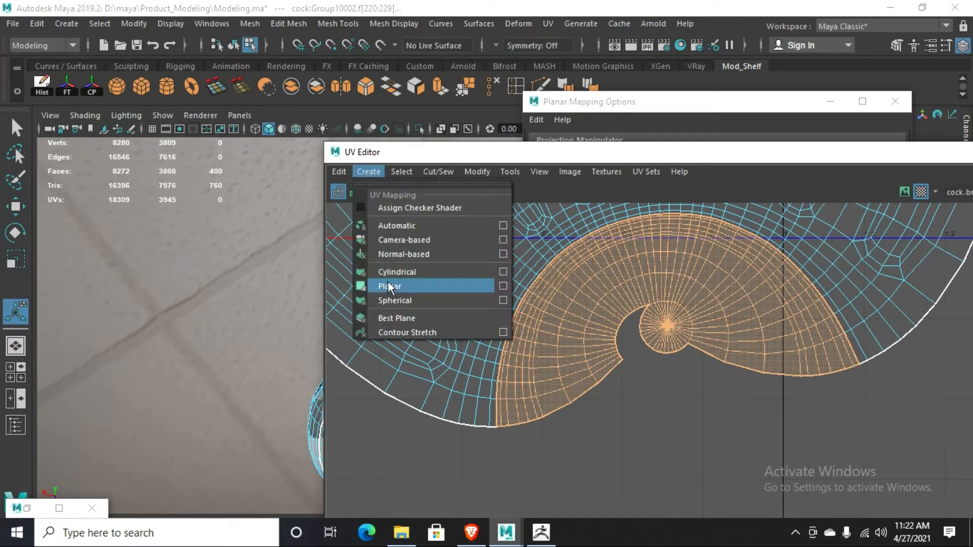
click(503, 286)
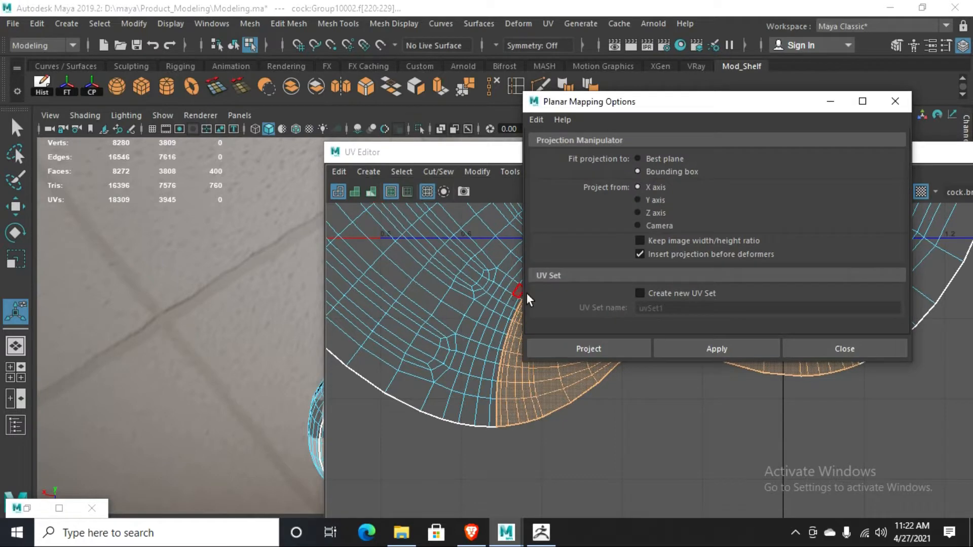
click(604, 345)
scroll(603, 360, down, 2)
scroll(598, 353, down, 2)
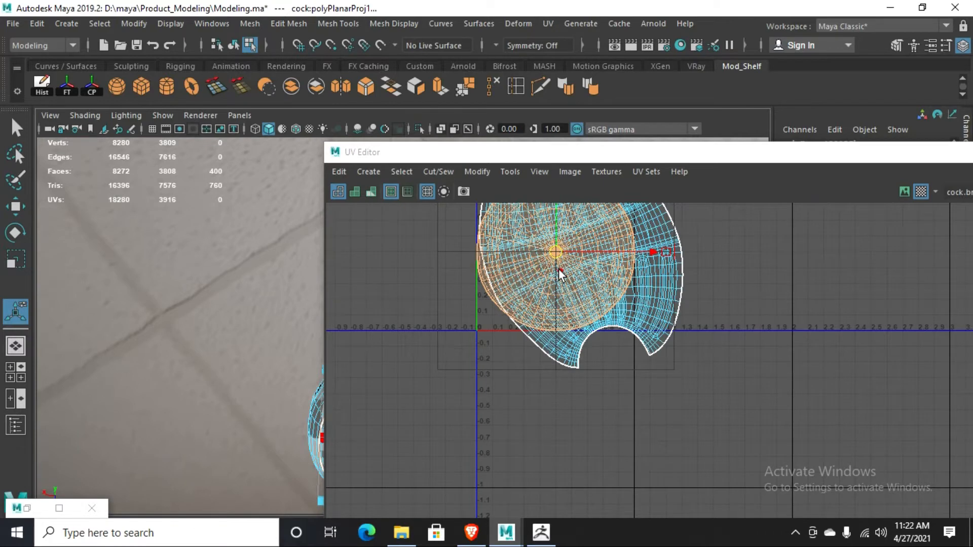
- Unfold the body and base shells and move the circular base shell clear of the body shell
key(ctrl+z)
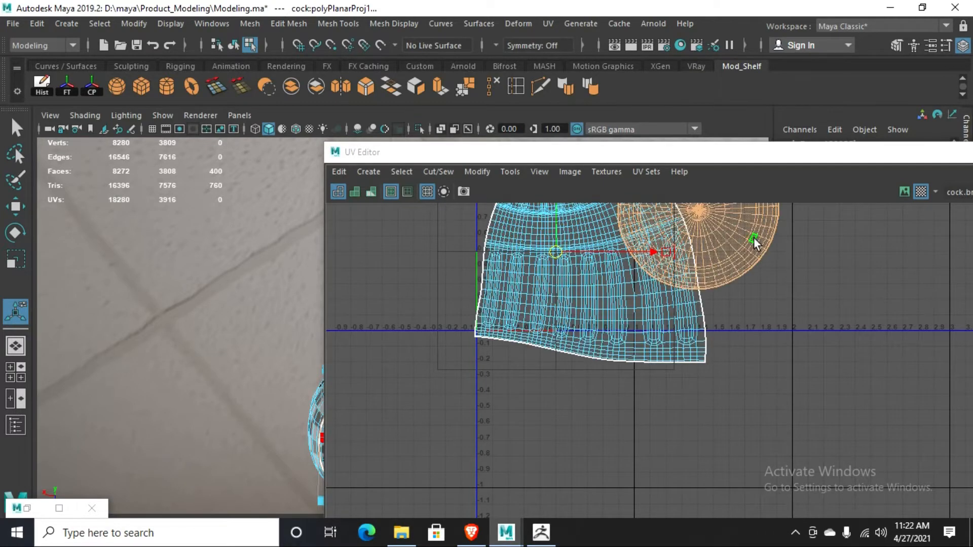
scroll(720, 234, down, 2)
key(w)
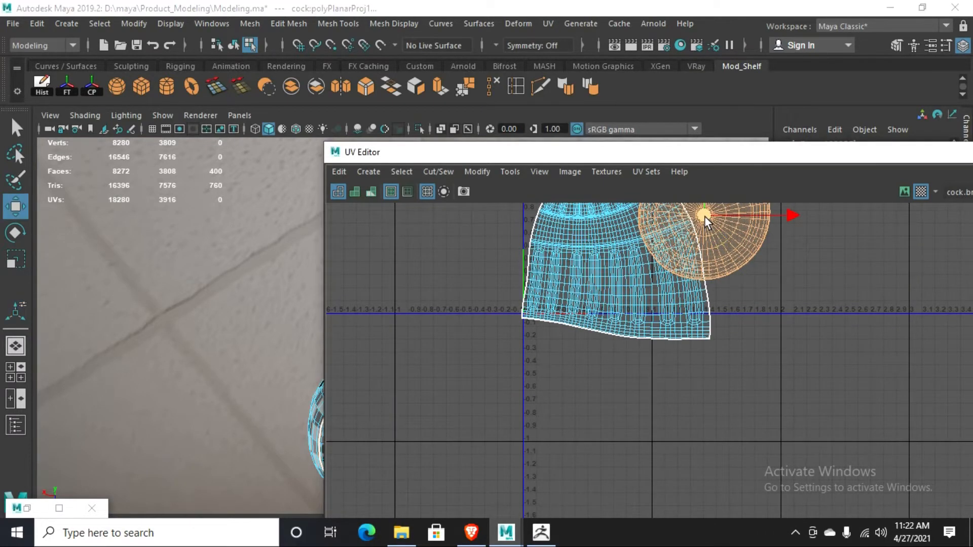
drag(705, 216, 801, 258)
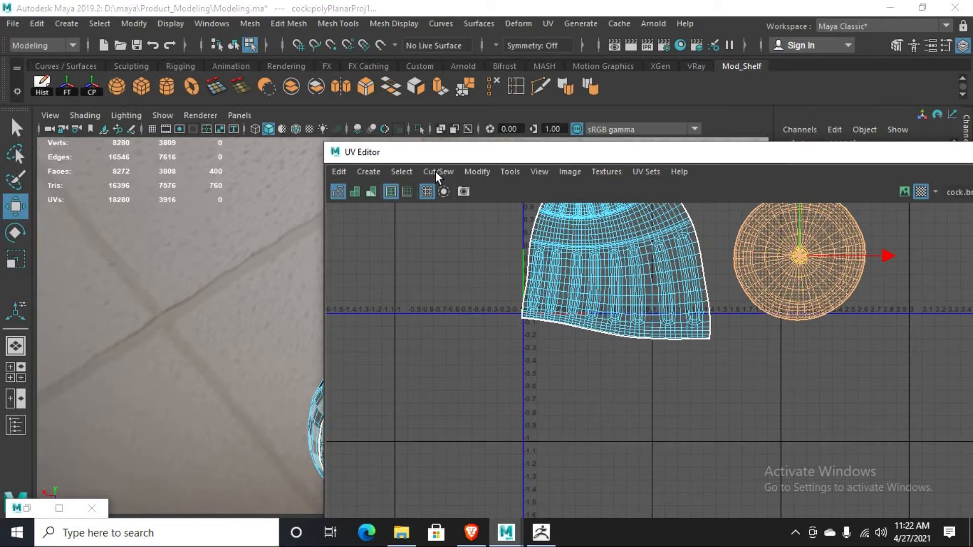
- Select the bottle's body shell and apply a cylindrical projection to its faces
drag(451, 158, 603, 172)
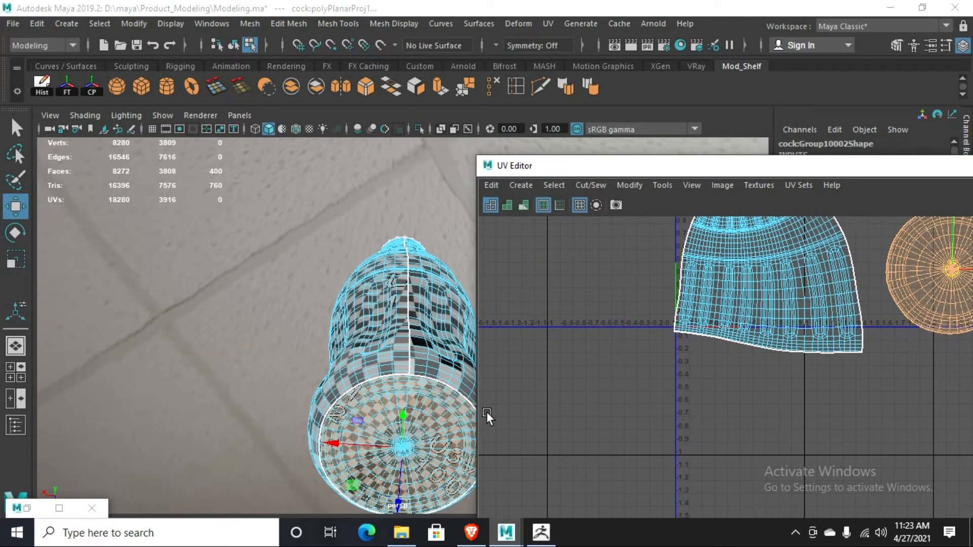
scroll(659, 330, down, 2)
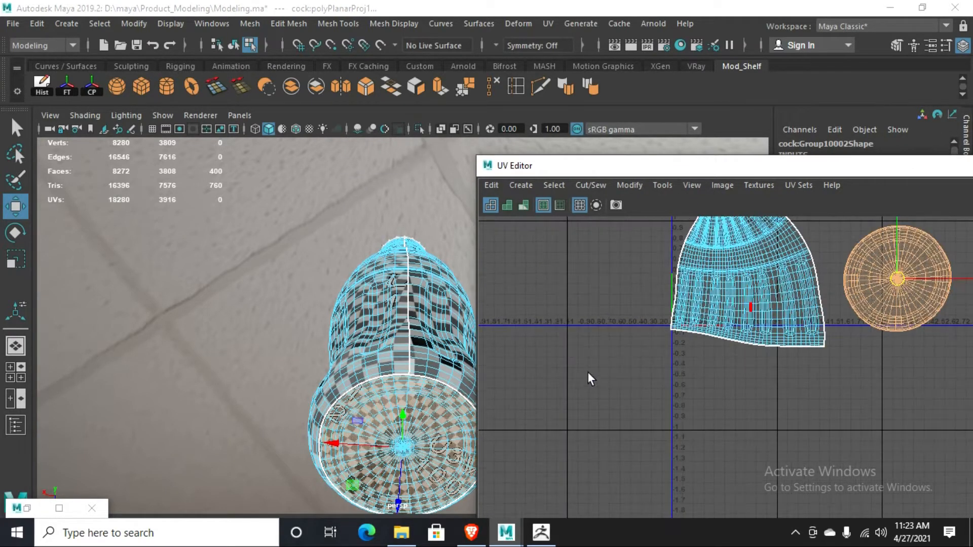
alt+middle_drag(588, 372, 580, 445)
click(736, 343)
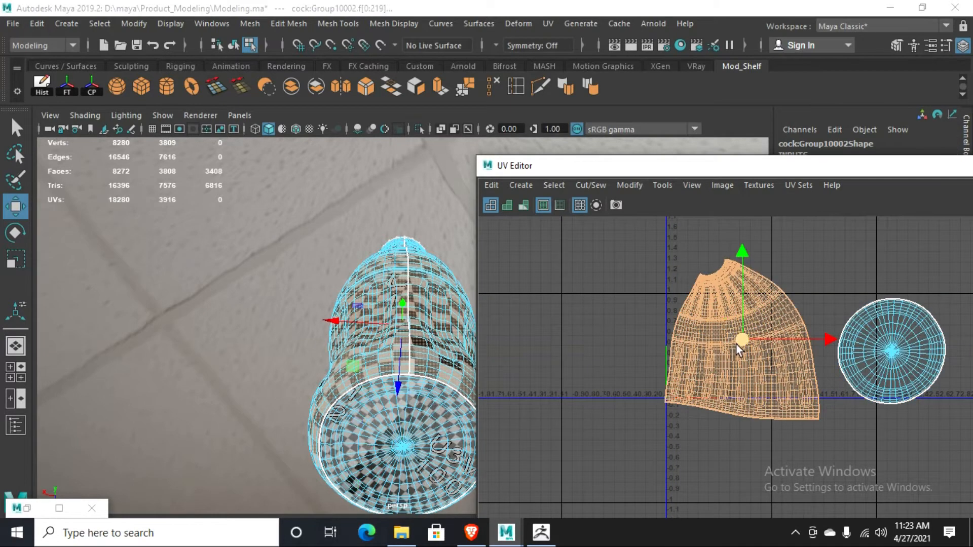
alt+drag(363, 260, 375, 294)
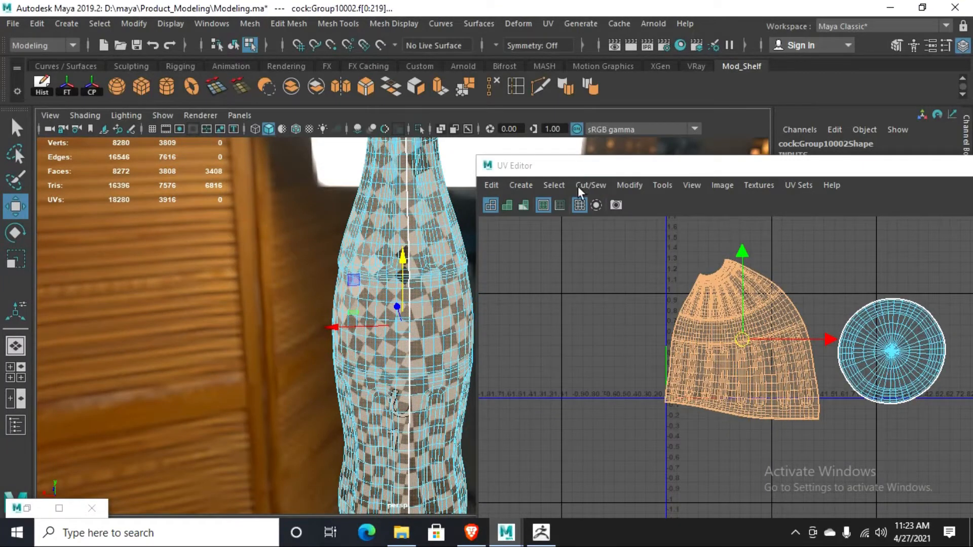
click(521, 186)
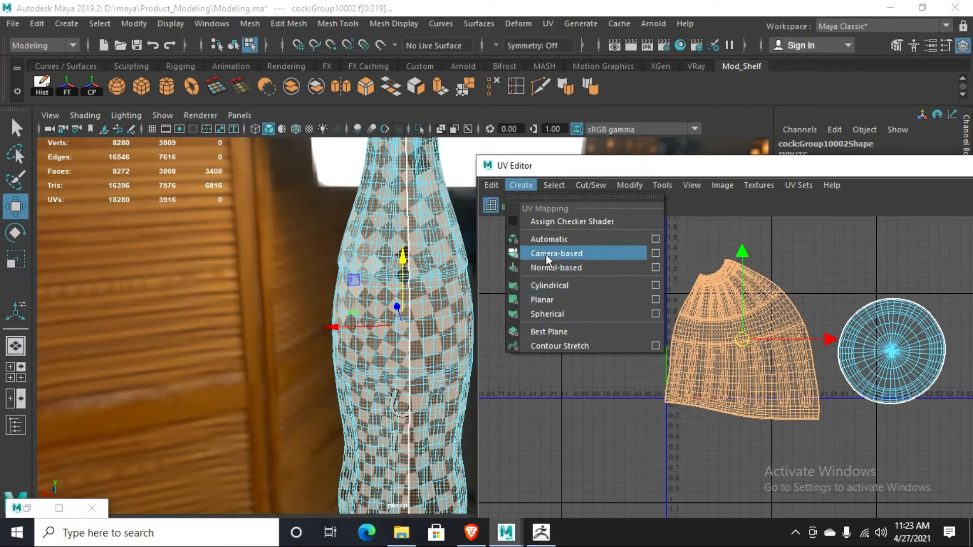
click(549, 286)
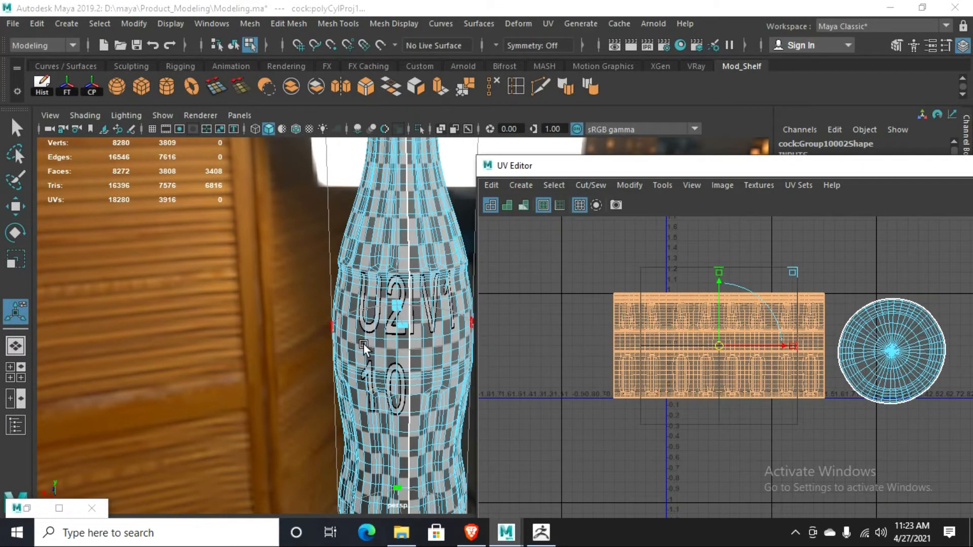
- Stretch the body shell vertically in UV space so the checker squares on the bottle's body look evenly proportioned
alt+drag(363, 344, 533, 358)
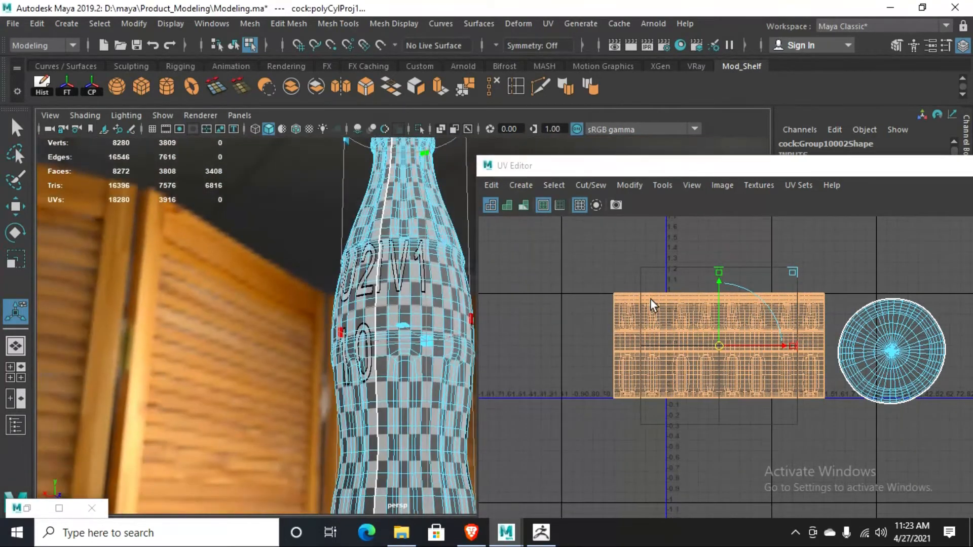
alt+drag(380, 398, 394, 340)
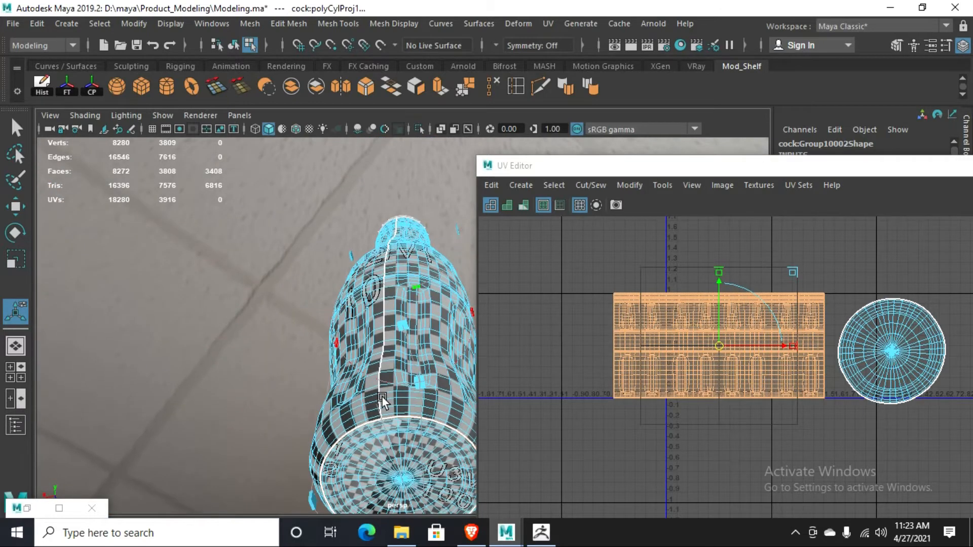
alt+drag(382, 397, 449, 406)
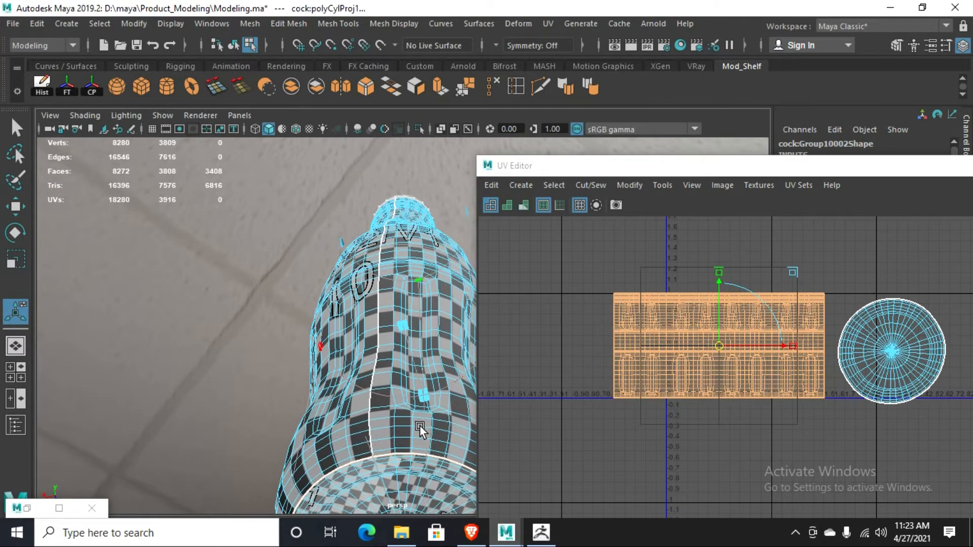
click(376, 381)
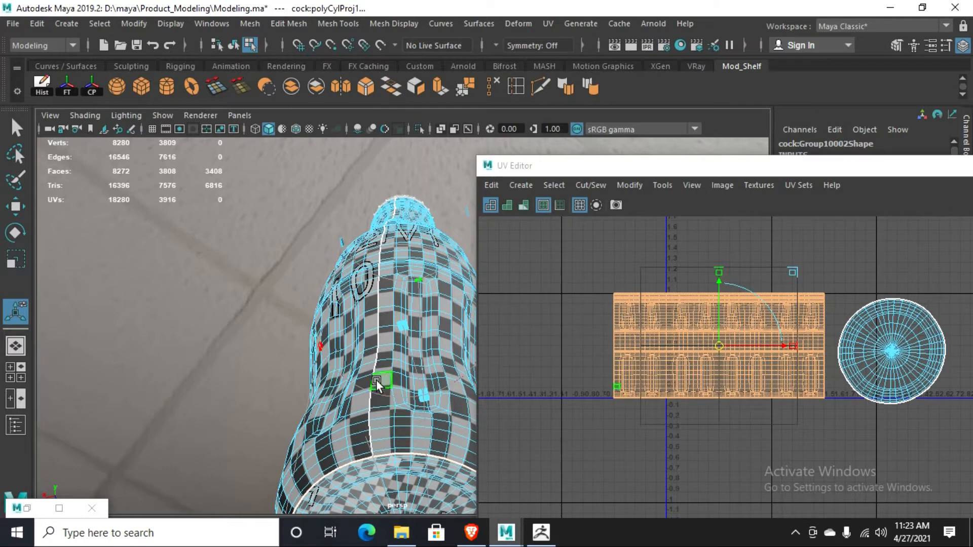
alt+drag(391, 367, 388, 400)
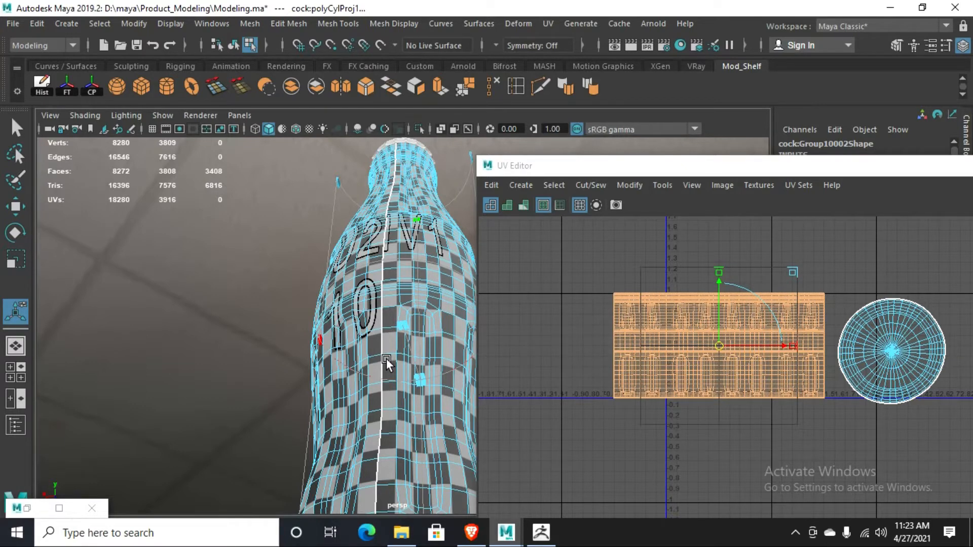
alt+right_drag(386, 358, 384, 383)
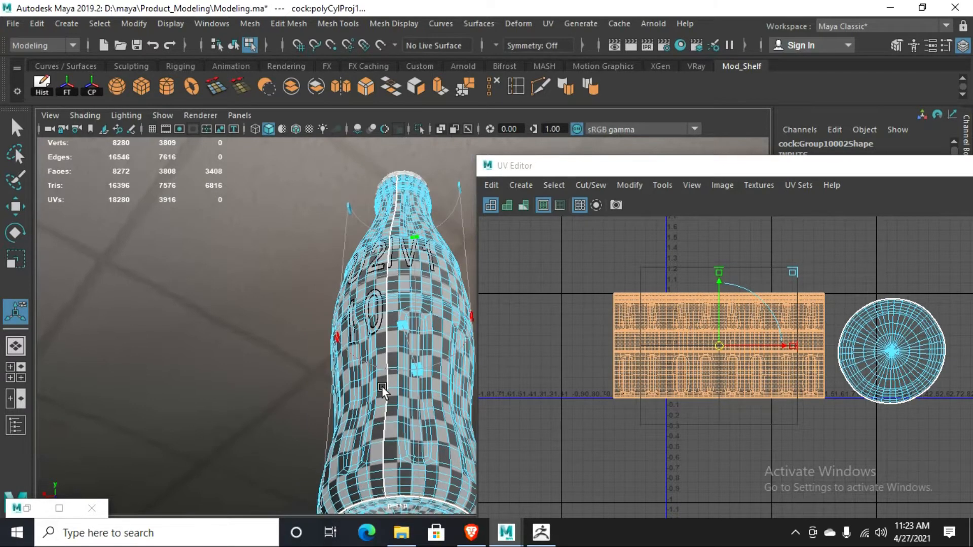
alt+drag(383, 390, 359, 365)
key(r)
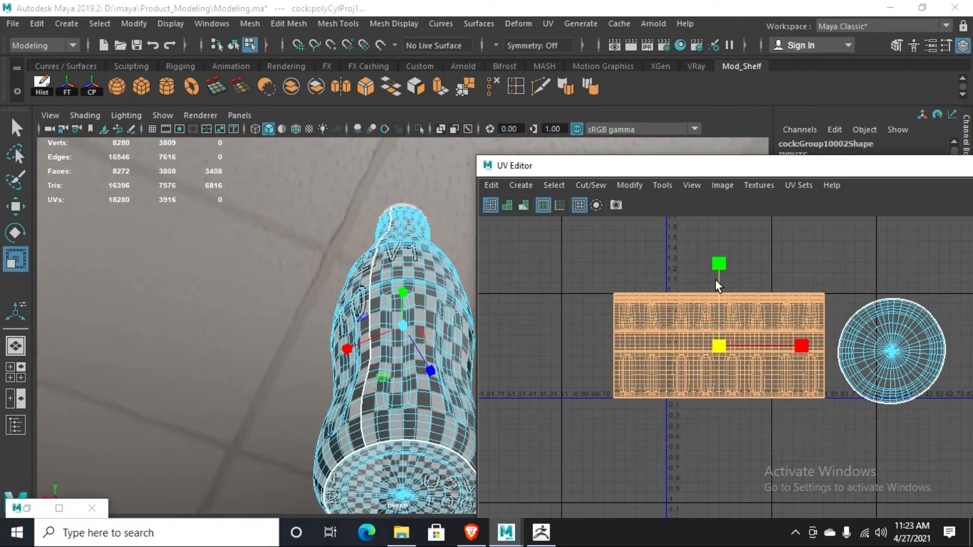
click(717, 264)
drag(719, 258, 723, 188)
click(409, 372)
alt+drag(409, 373, 404, 456)
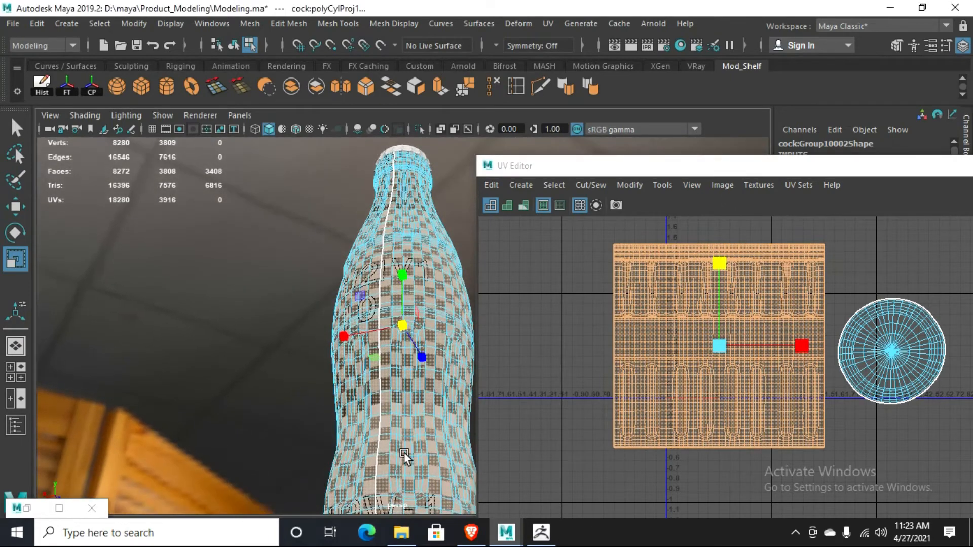
scroll(378, 456, up, 8)
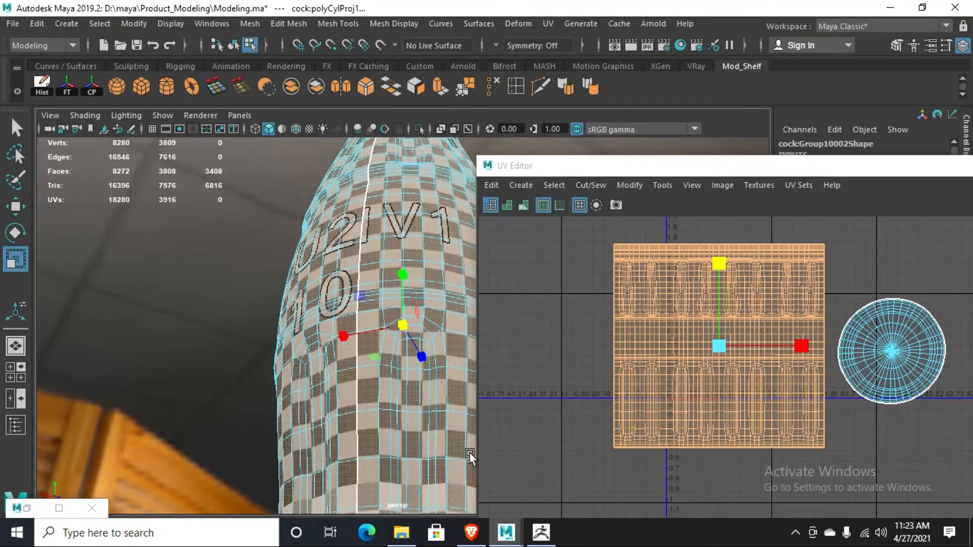
drag(720, 261, 719, 254)
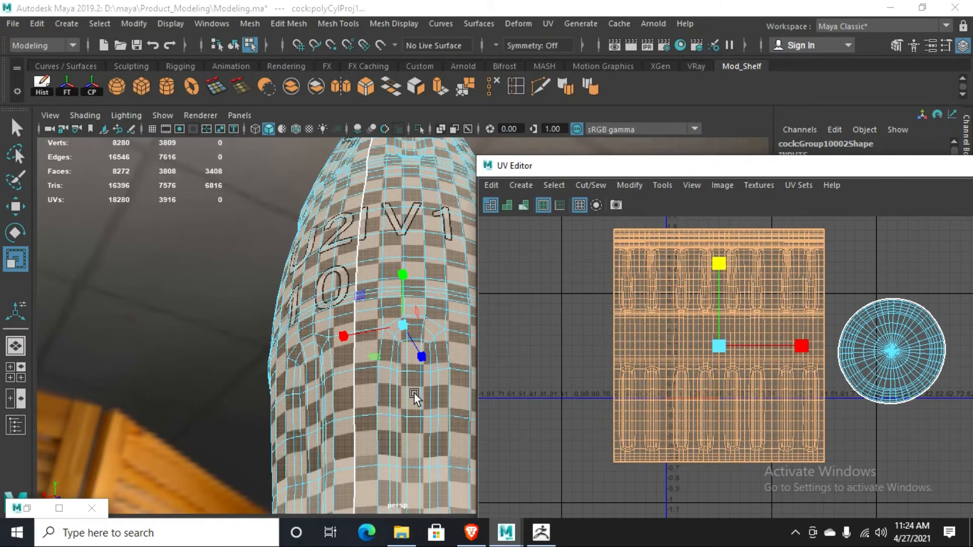
- Scale the body shell up uniformly so its checker size matches the checkers on the bottle's base
alt+drag(386, 385, 290, 381)
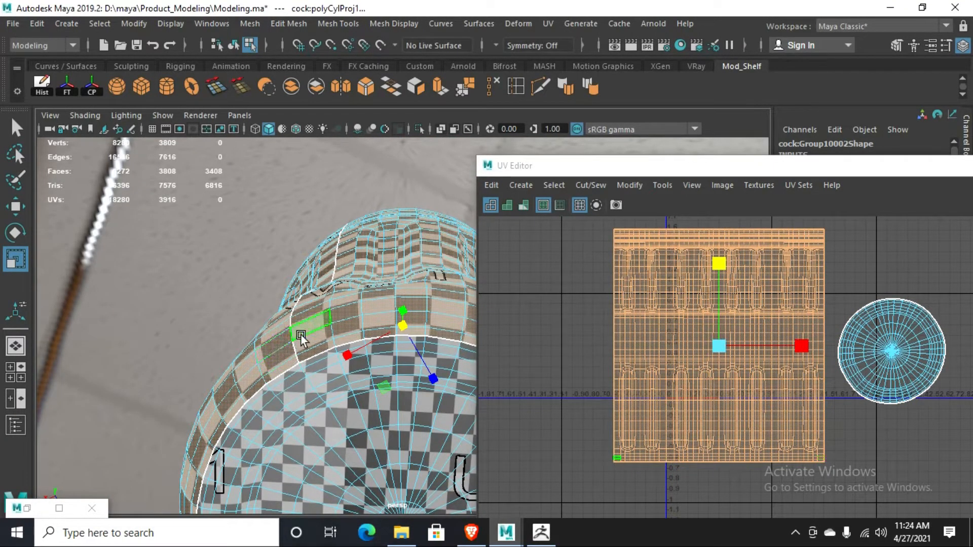
drag(719, 346, 758, 309)
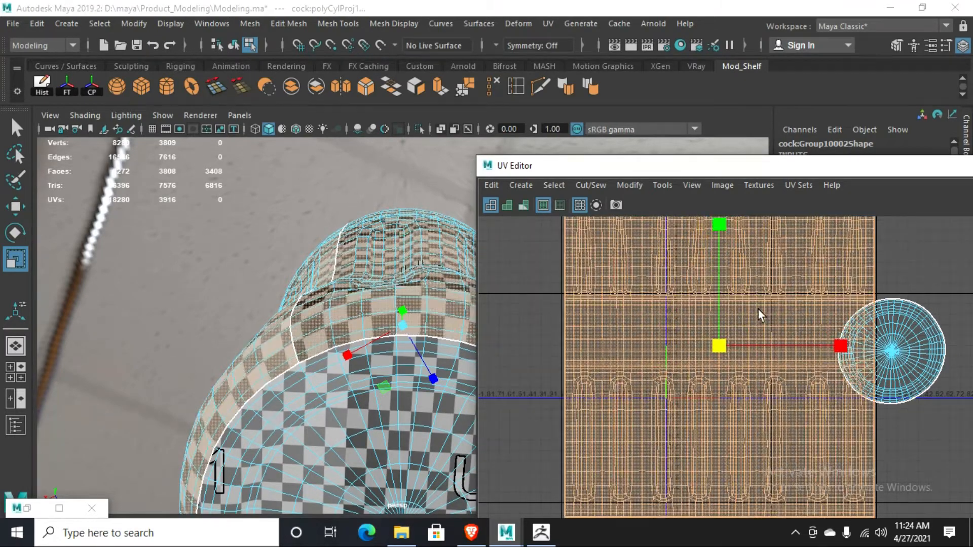
scroll(260, 411, down, 5)
alt+drag(260, 411, 203, 451)
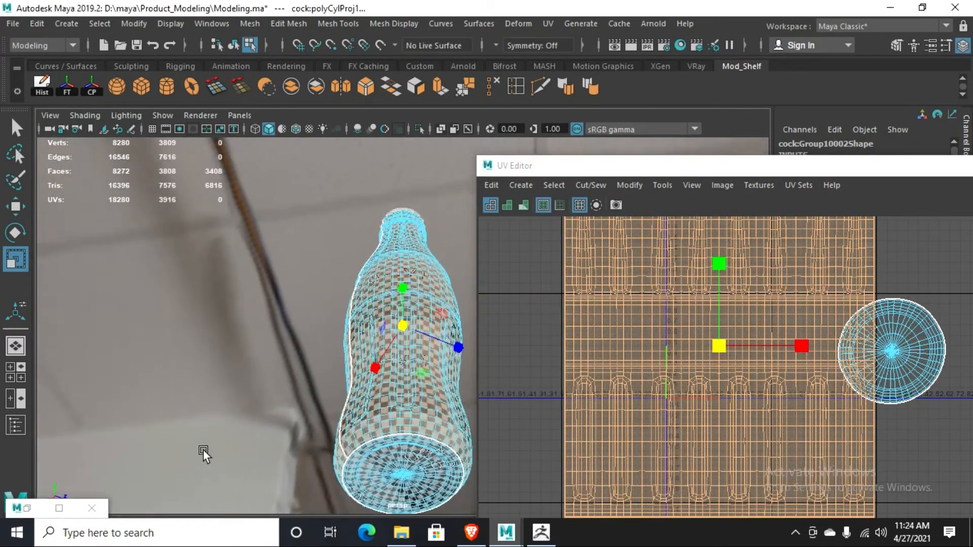
scroll(390, 457, up, 2)
scroll(400, 438, up, 3)
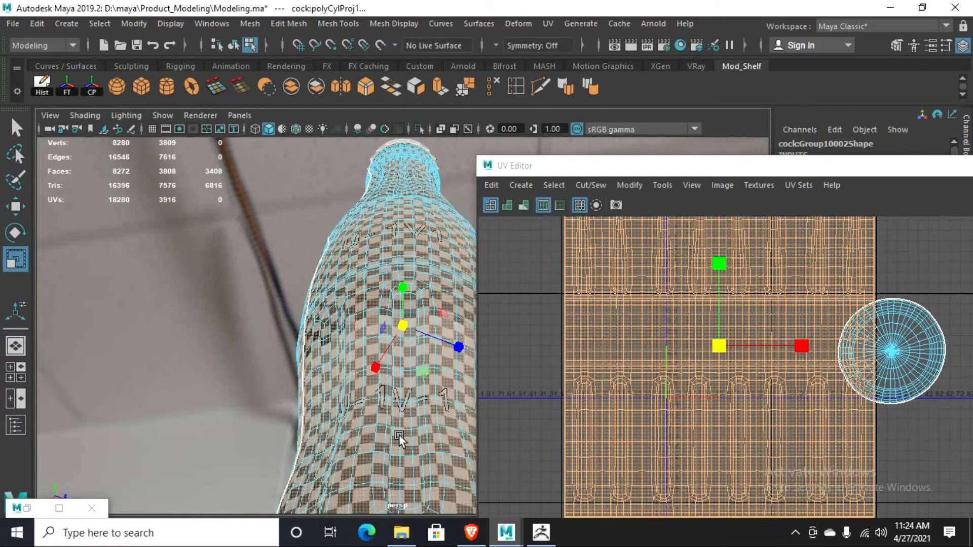
mouse_move(377, 468)
alt+mouse_down()
mouse_move(375, 479)
mouse_move(380, 454)
alt+mouse_up()
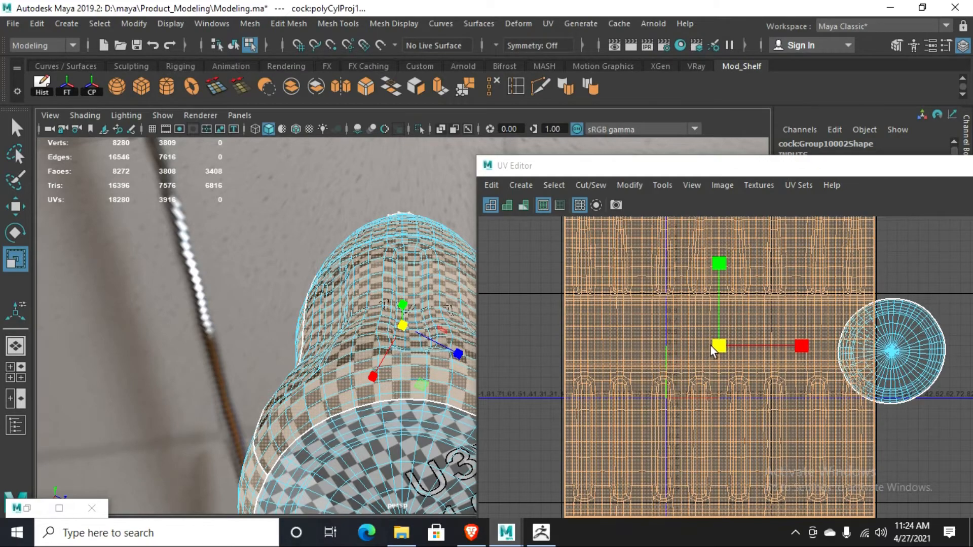
drag(710, 346, 725, 351)
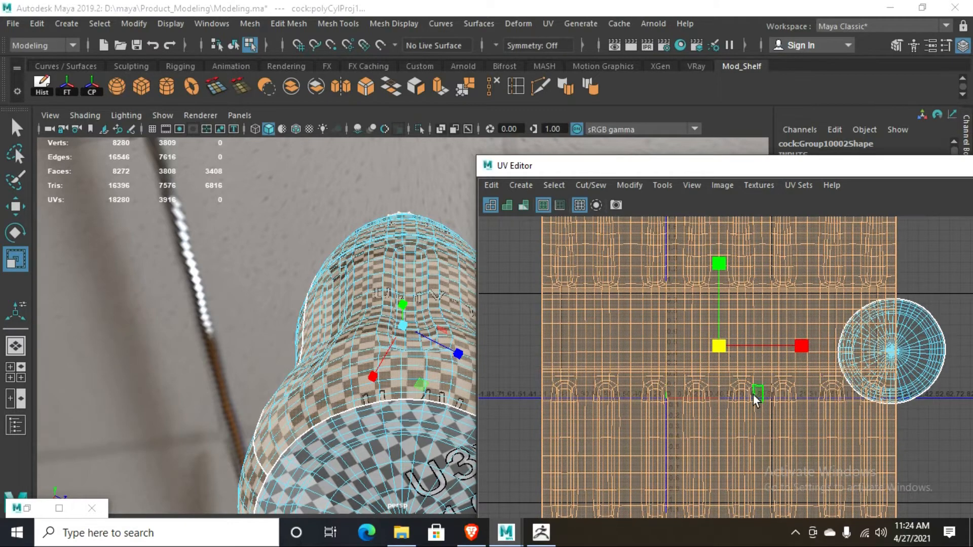
- Select the body and base shells together and lay them out inside the 0 to 1 UV tile
scroll(749, 397, down, 3)
key(f)
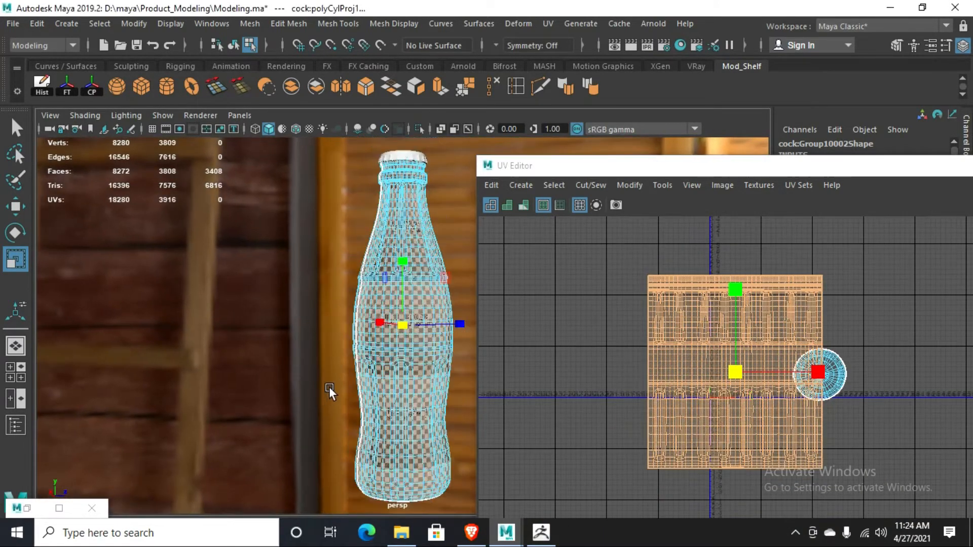
alt+drag(329, 387, 379, 379)
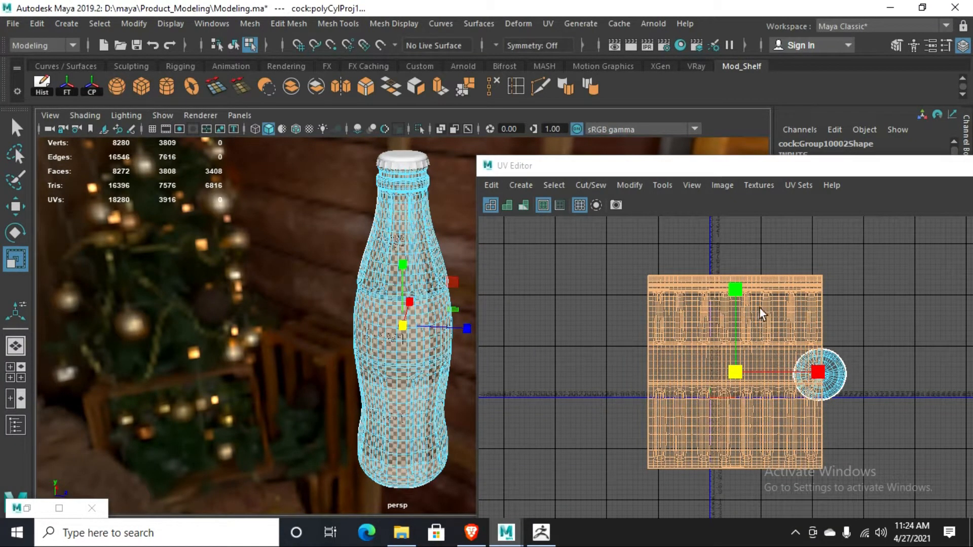
shift+click(844, 371)
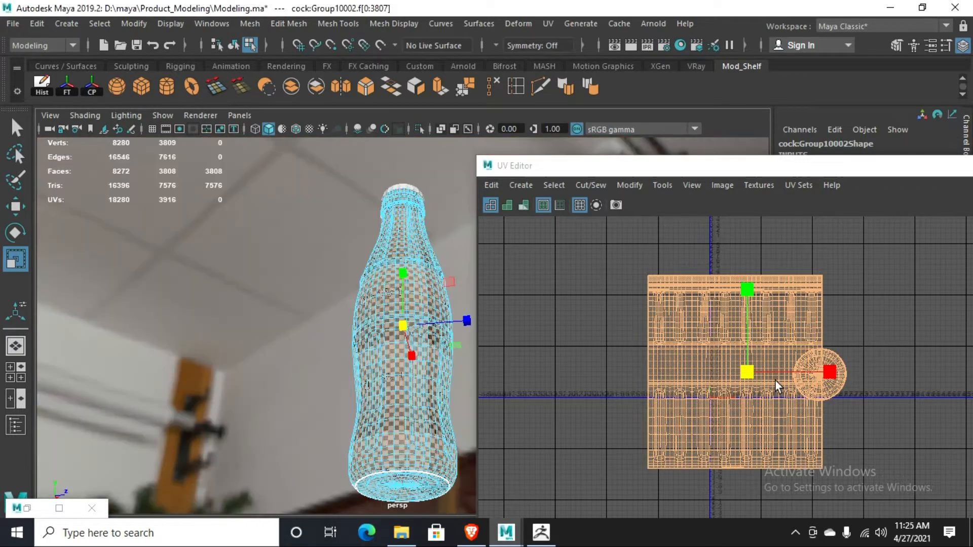
key(ctrl+l)
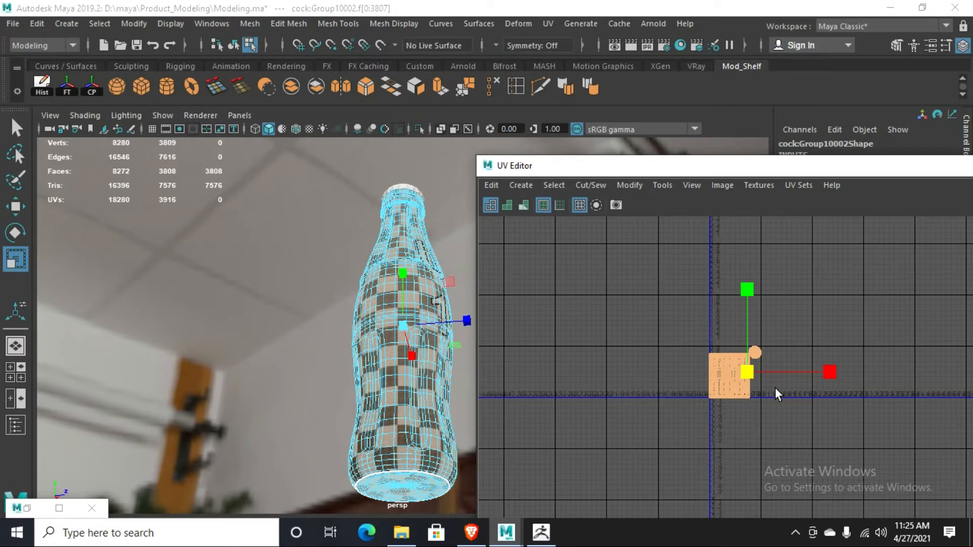
scroll(768, 396, up, 5)
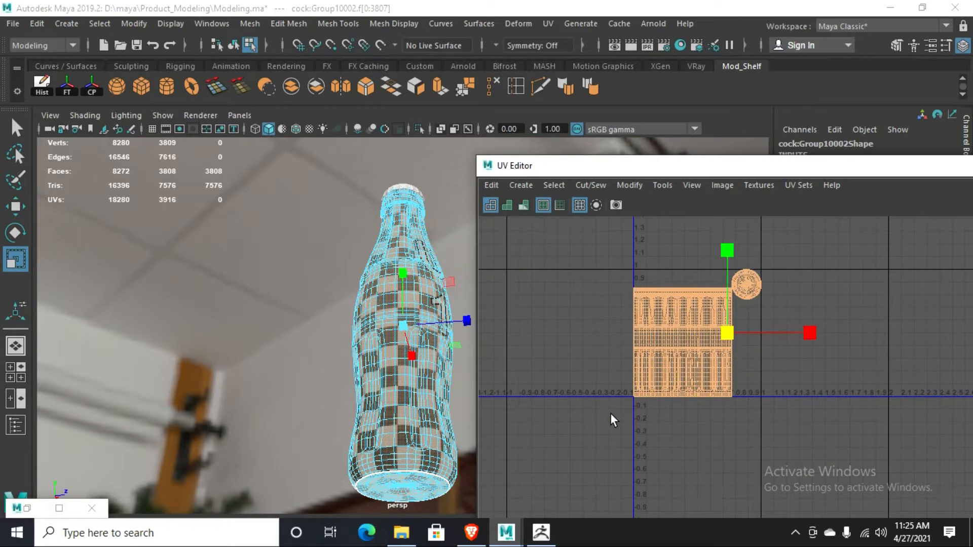
scroll(612, 412, up, 4)
scroll(681, 397, down, 2)
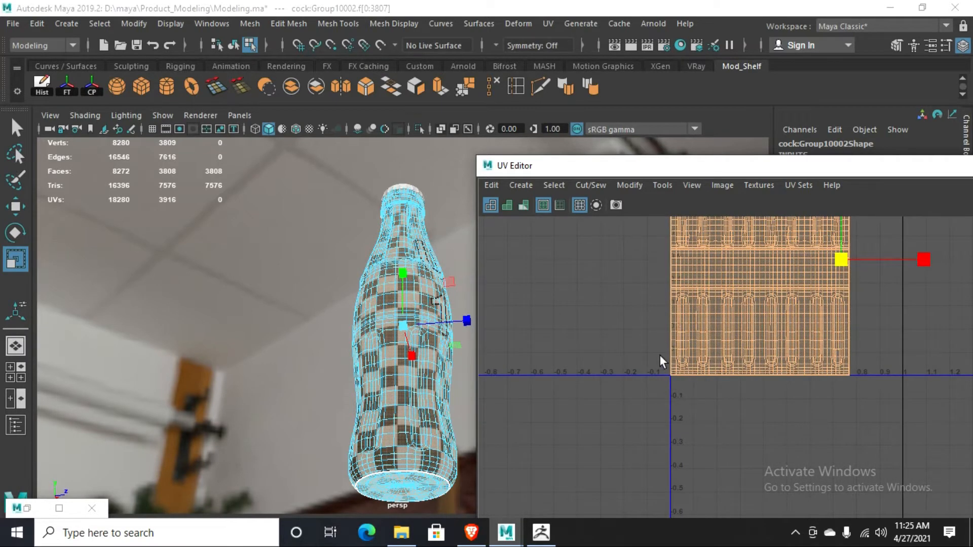
scroll(659, 355, down, 5)
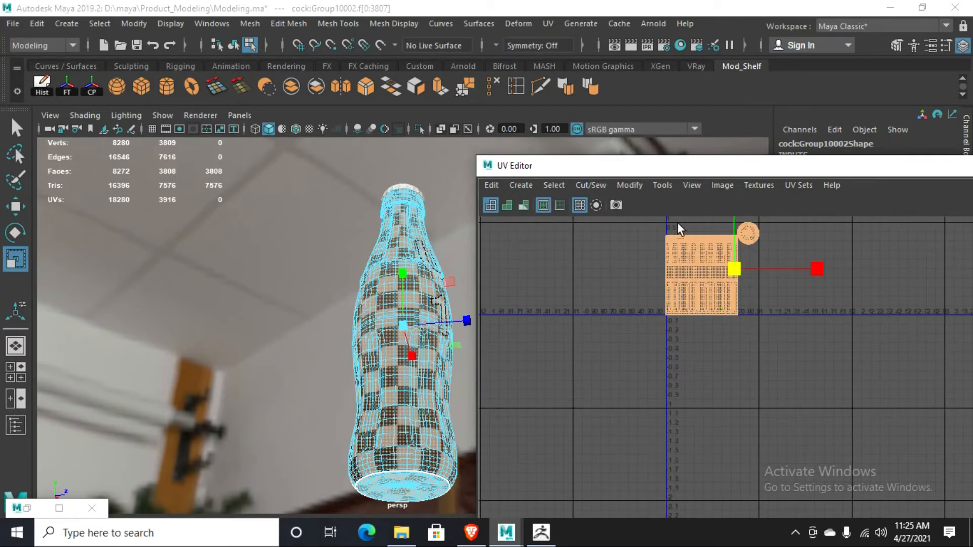
- Return to object selection and select the bottle's cap
alt+drag(478, 390, 397, 238)
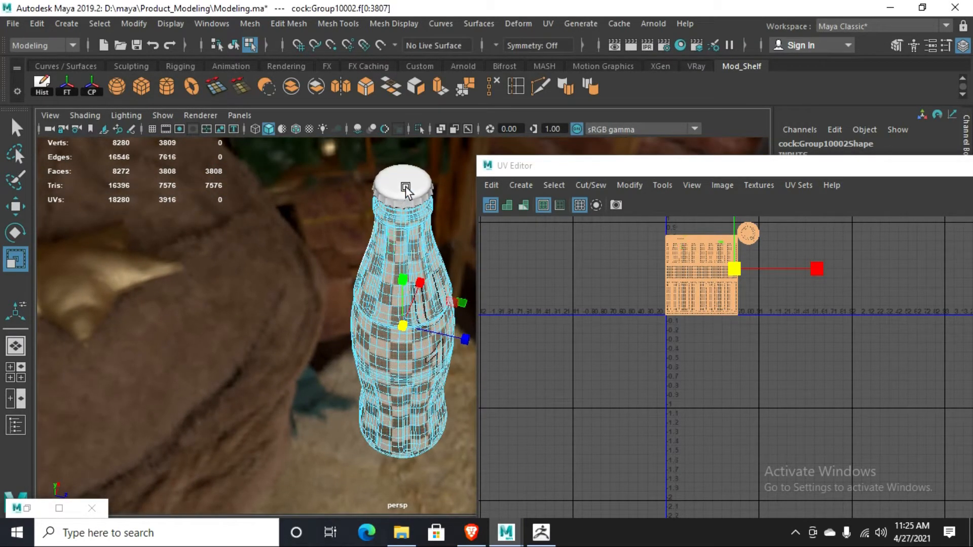
right_drag(404, 157, 444, 139)
click(321, 208)
click(415, 258)
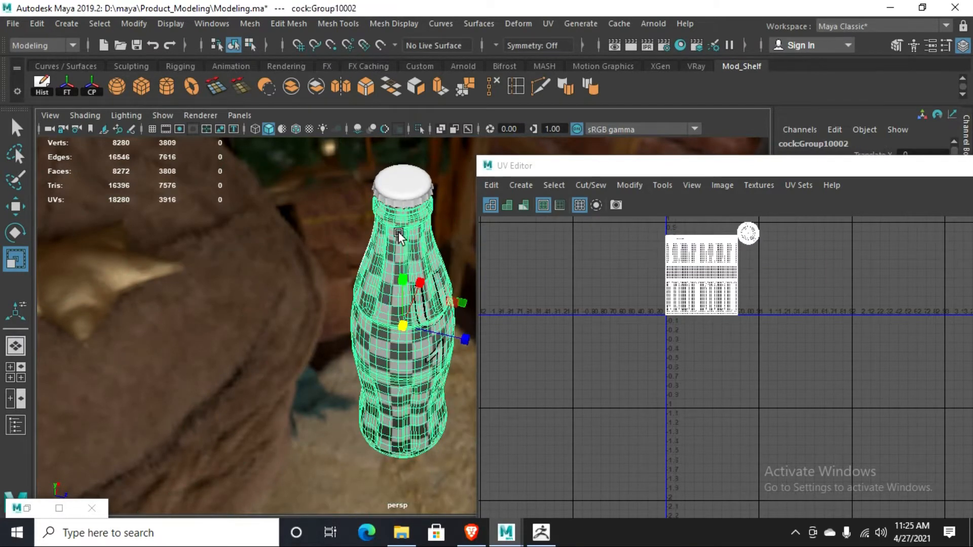
click(407, 195)
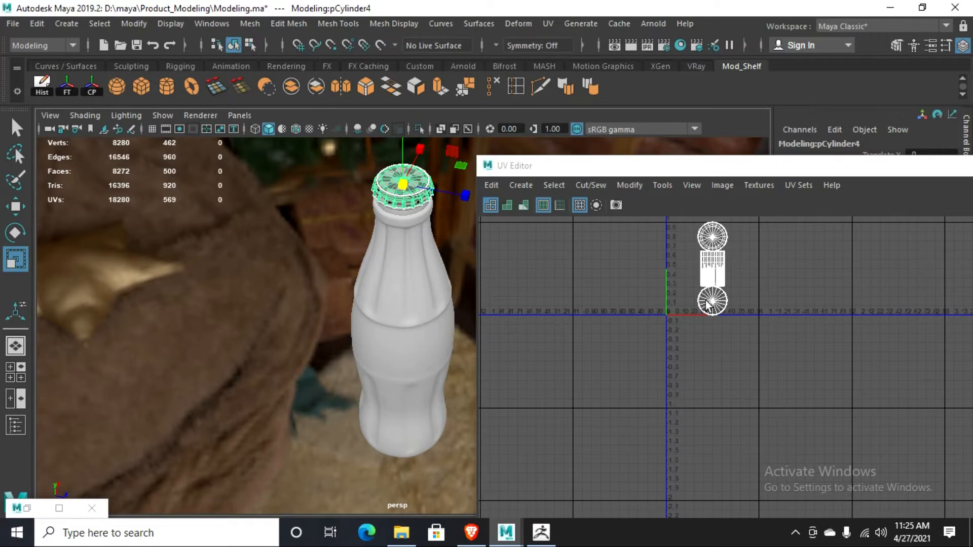
- Select the cap's top shell and apply a planar projection from the Y axis, fitted to the bounding box
scroll(790, 327, up, 5)
right_drag(785, 336, 788, 367)
drag(791, 288, 708, 253)
key(y)
alt+drag(397, 175, 397, 288)
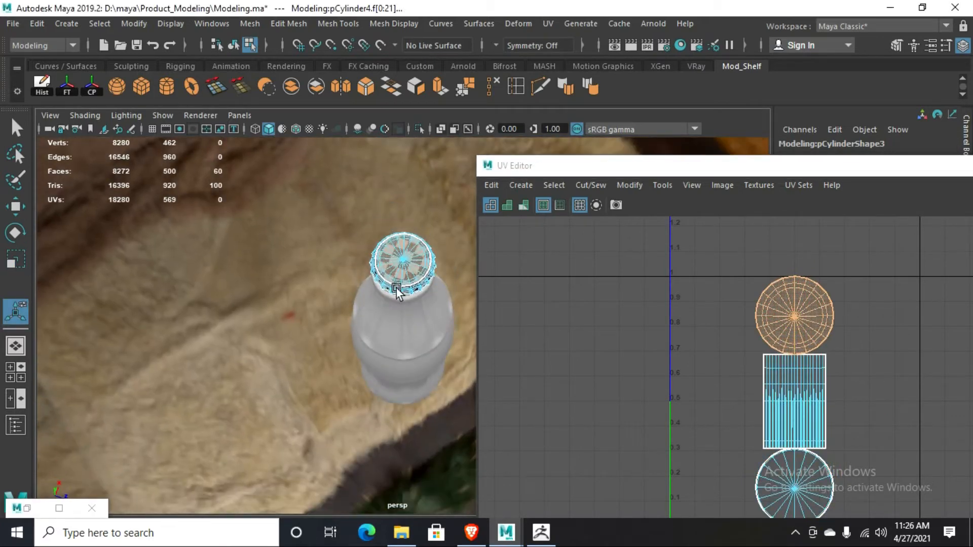
scroll(395, 279, up, 3)
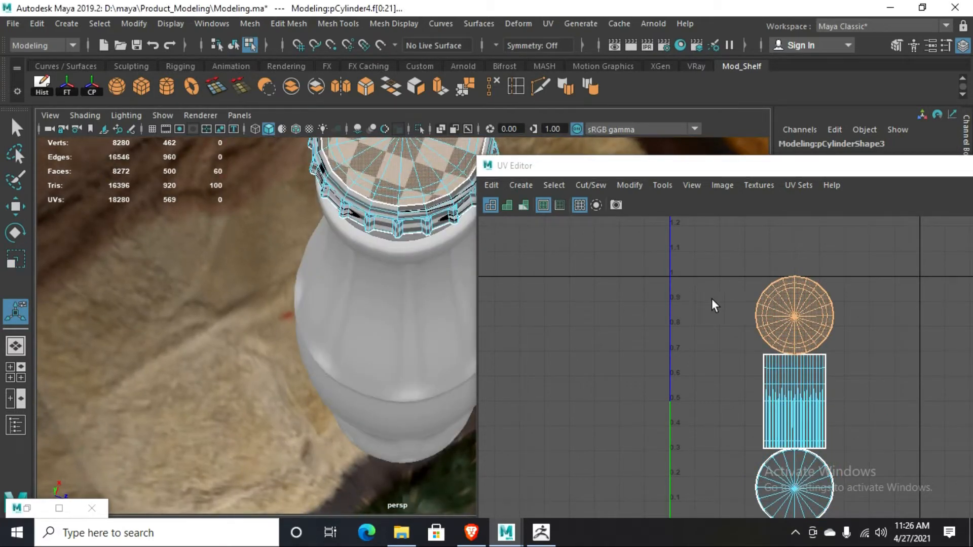
click(519, 186)
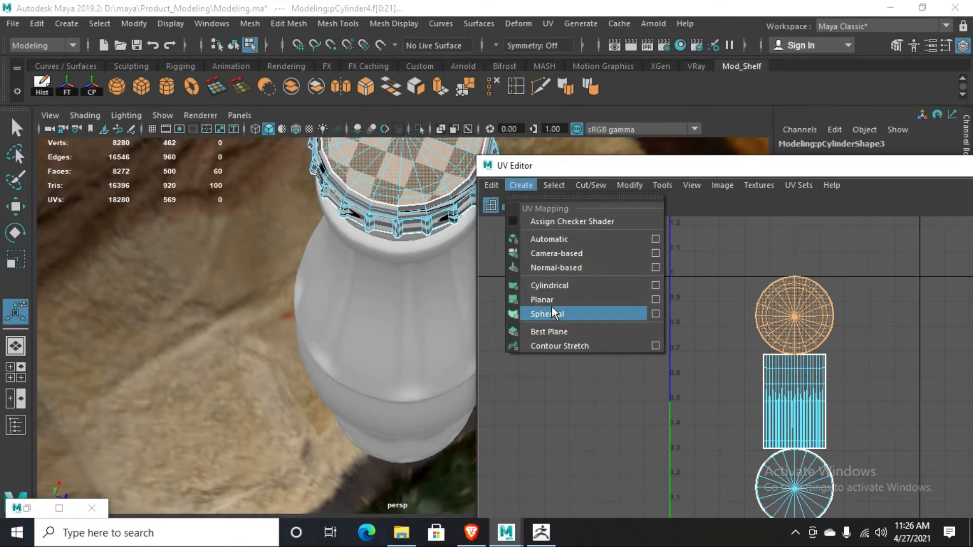
click(657, 299)
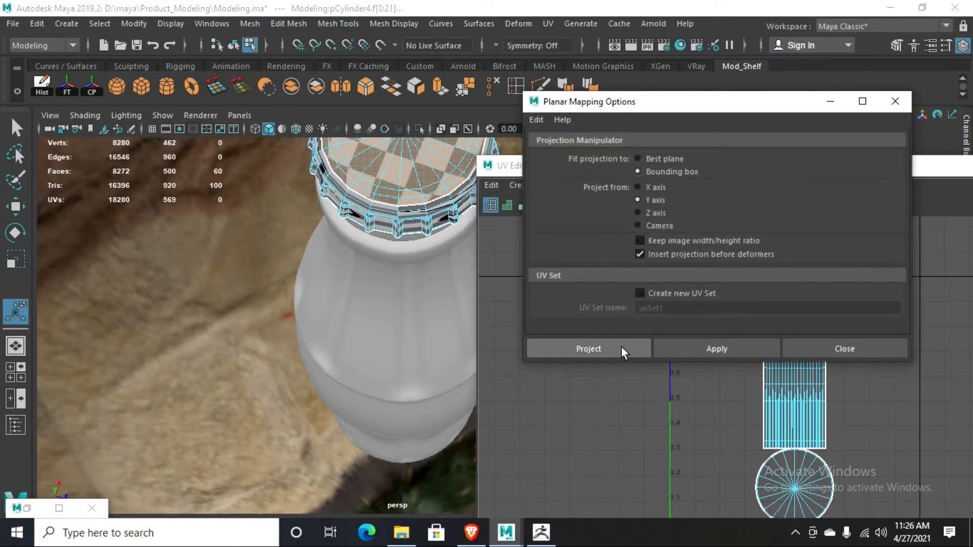
click(621, 348)
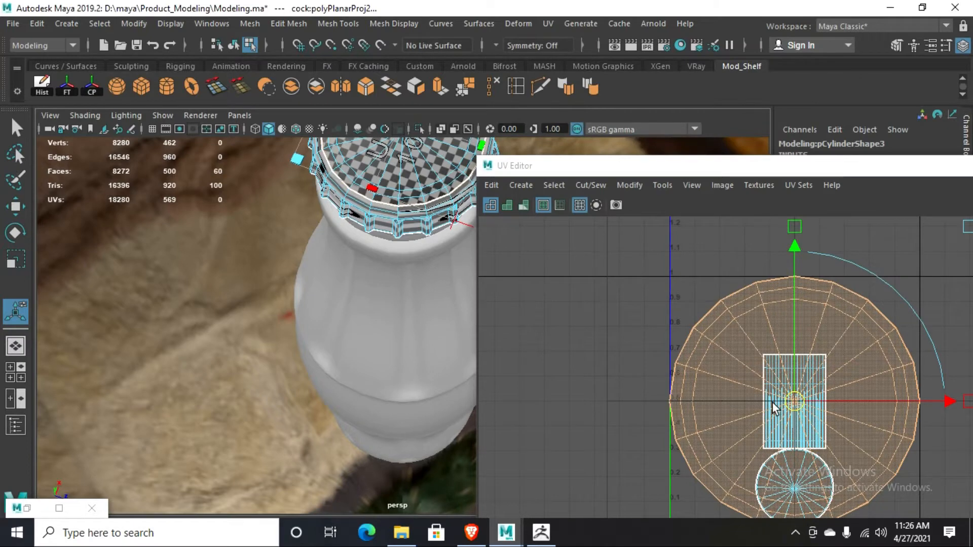
- Unfold the cap's UVs and move the large circular top shell aside, clear of the other cap shells
key(ctrl+u)
key(w)
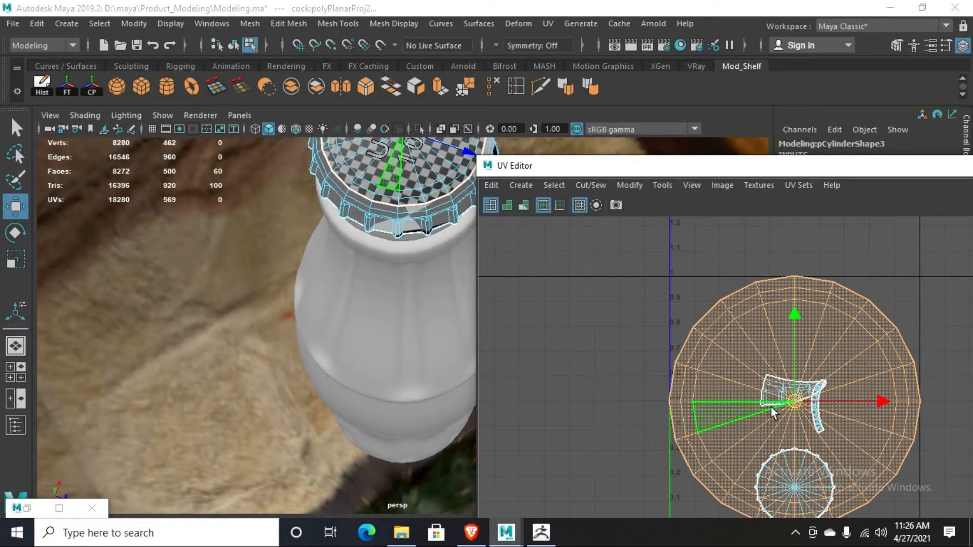
drag(790, 403, 561, 339)
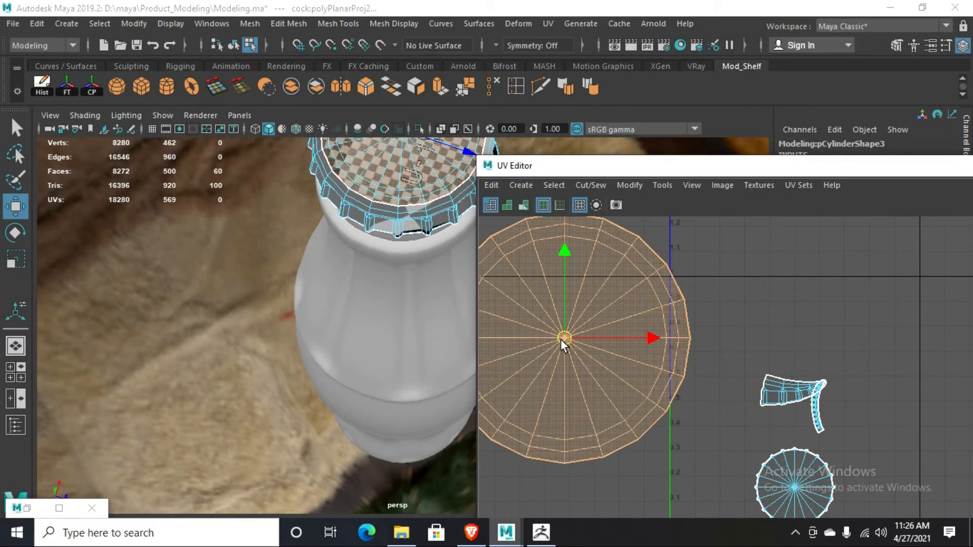
- Select the cap's remaining side and underside shells and apply a cylindrical projection to them
drag(734, 351, 869, 516)
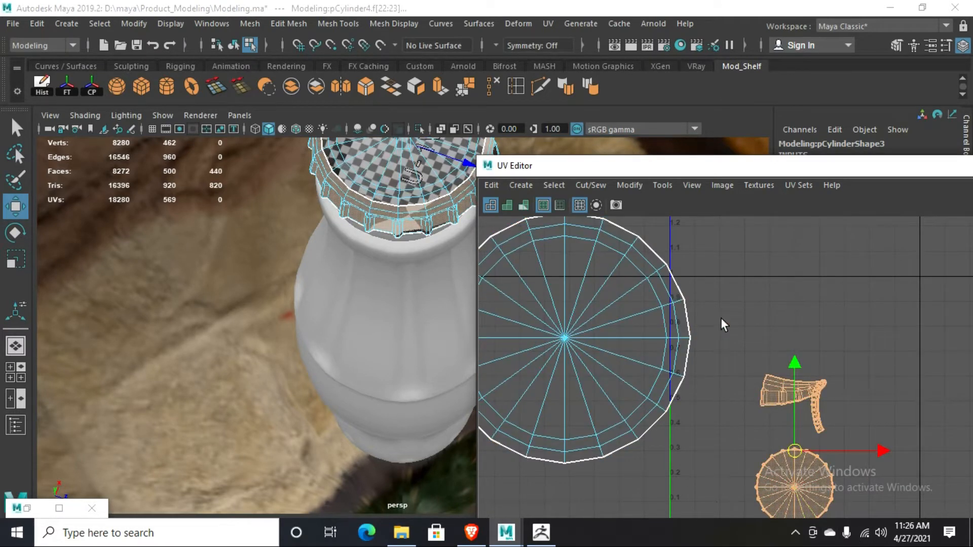
click(527, 184)
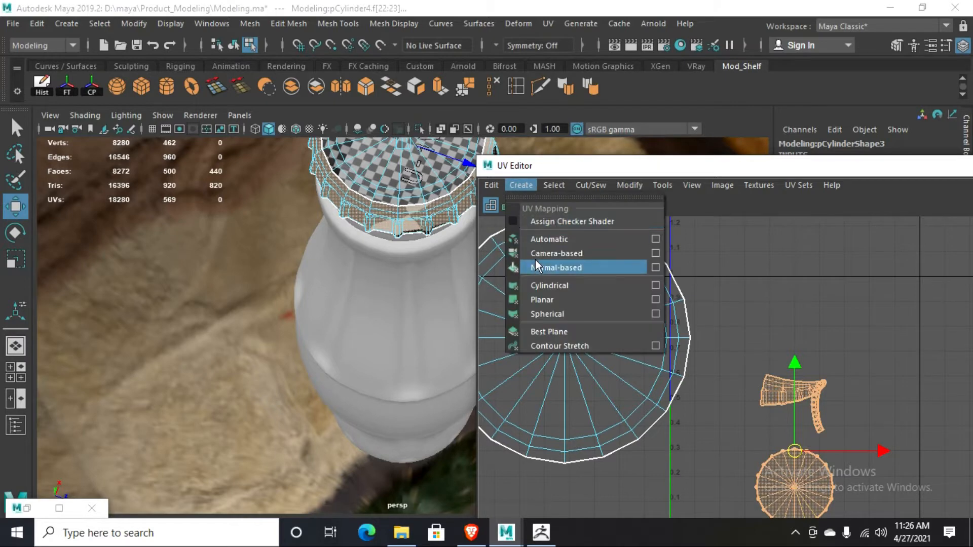
click(553, 287)
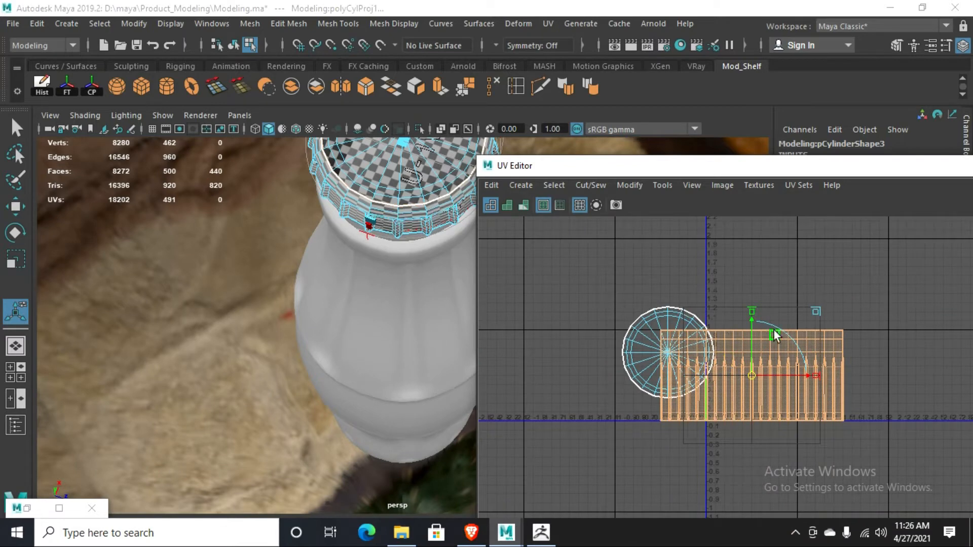
- Squash the cap's side shell vertically in UV space so its checkers look close to square
alt+drag(426, 305, 400, 299)
scroll(400, 298, up, 3)
alt+drag(335, 340, 304, 289)
key(r)
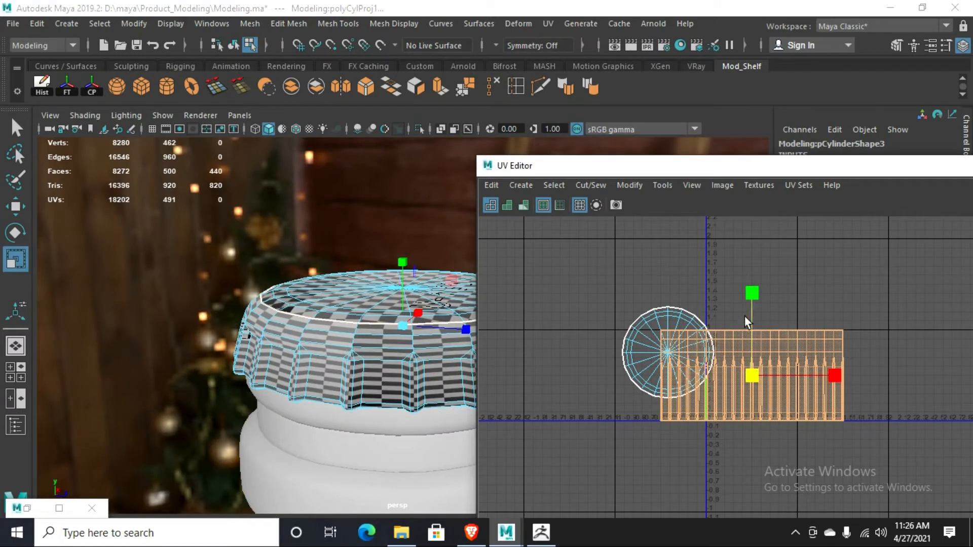
drag(749, 296, 745, 359)
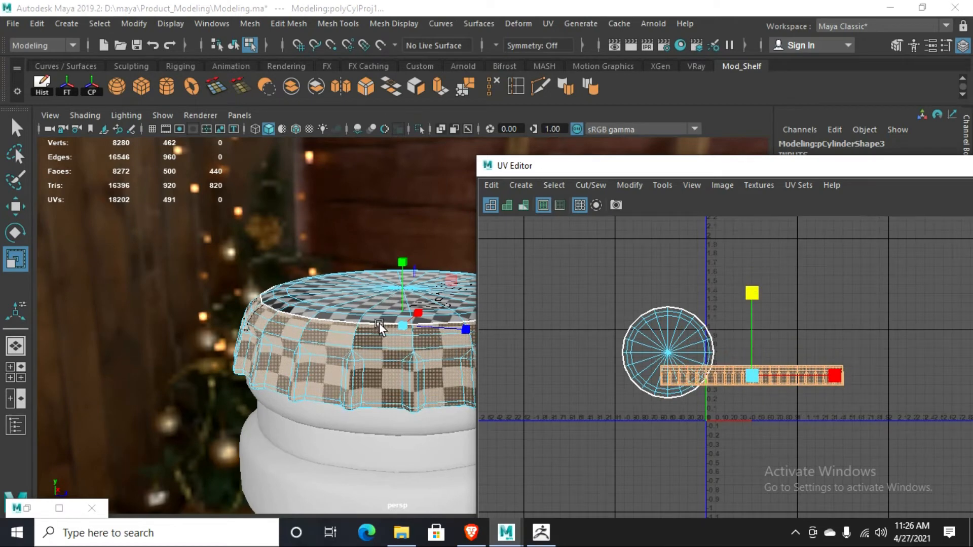
alt+drag(379, 324, 376, 415)
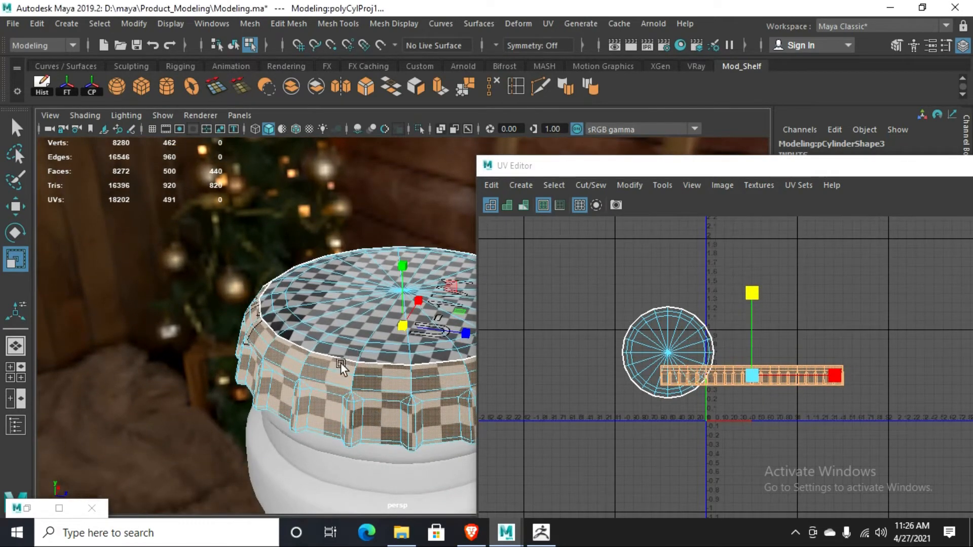
- Scale the cap's side shell up uniformly to match the top's checker size, and reduce its height to even out the squares
drag(751, 379, 792, 355)
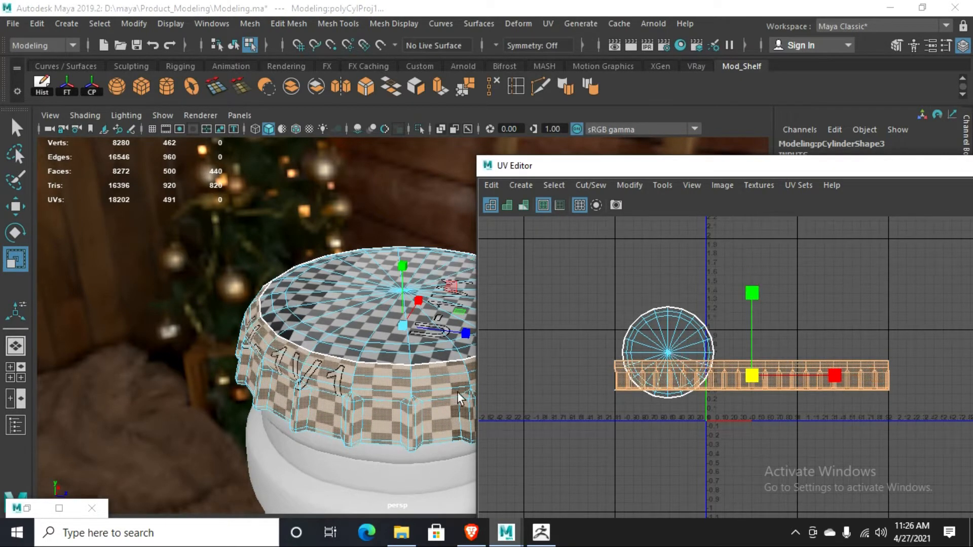
scroll(387, 392, up, 5)
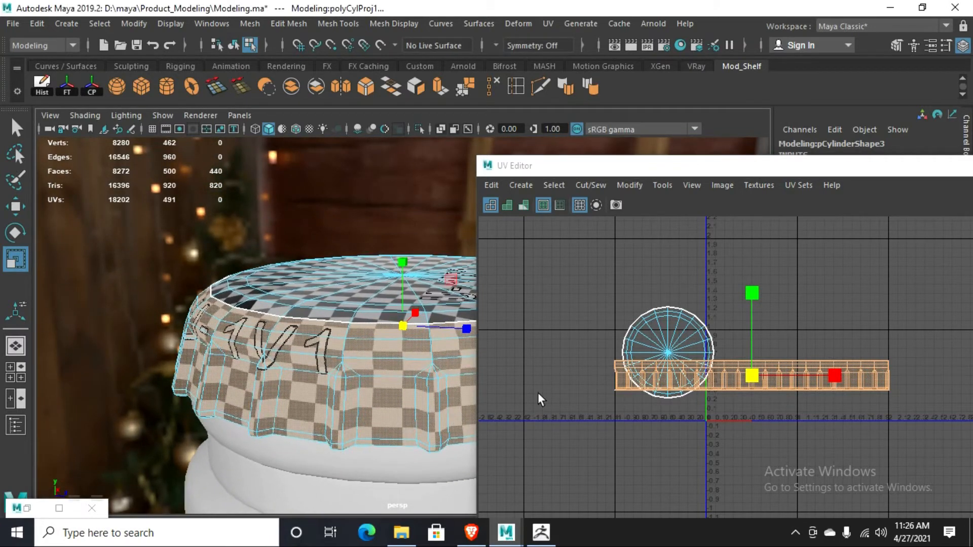
drag(759, 296, 752, 315)
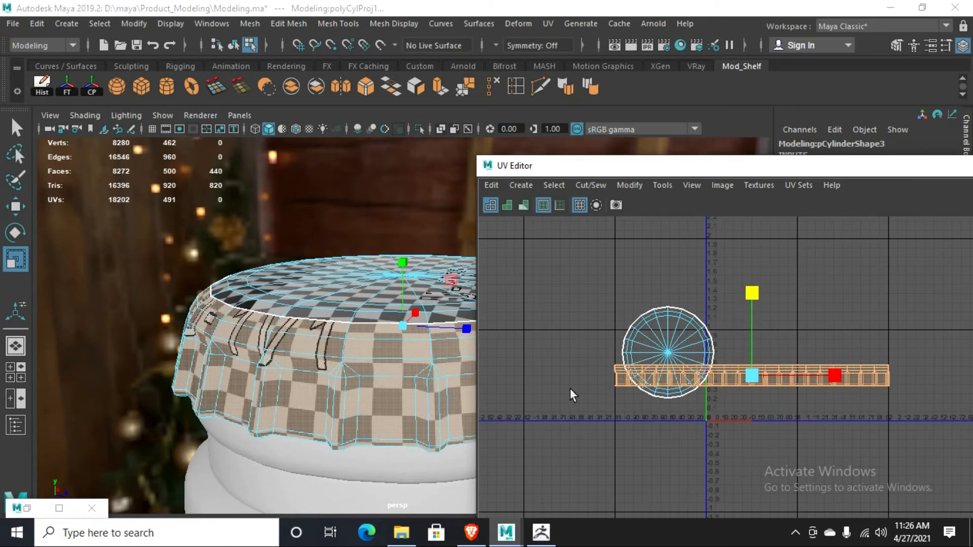
alt+drag(397, 381, 419, 373)
- Return to object selection, select the cap and isolate it in the viewport seen from below
click(358, 377)
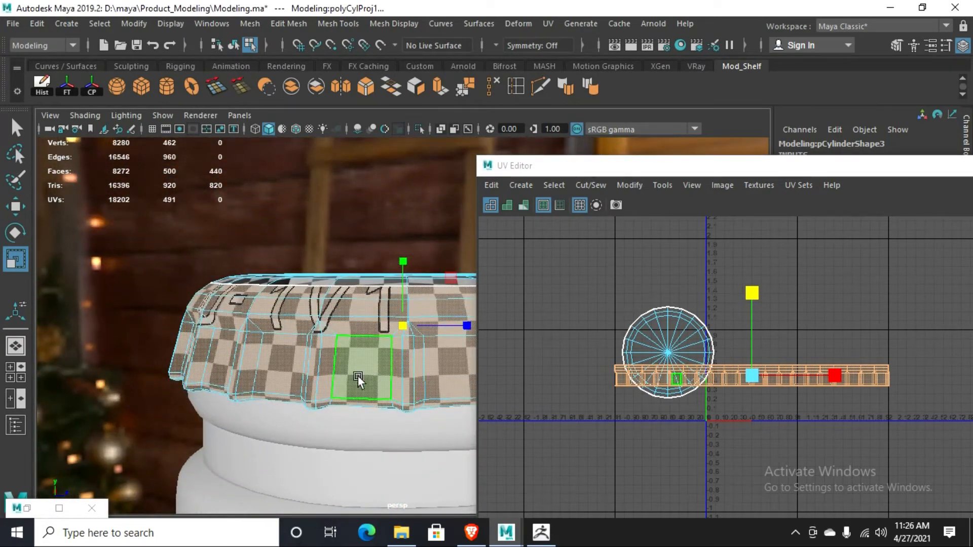
right_click(358, 376)
click(423, 137)
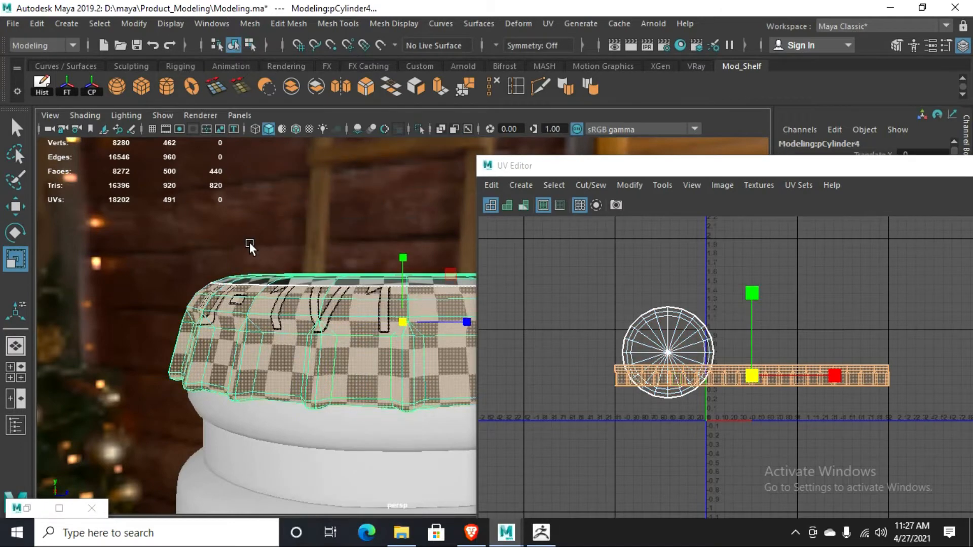
click(247, 241)
click(266, 332)
alt+drag(275, 356, 200, 319)
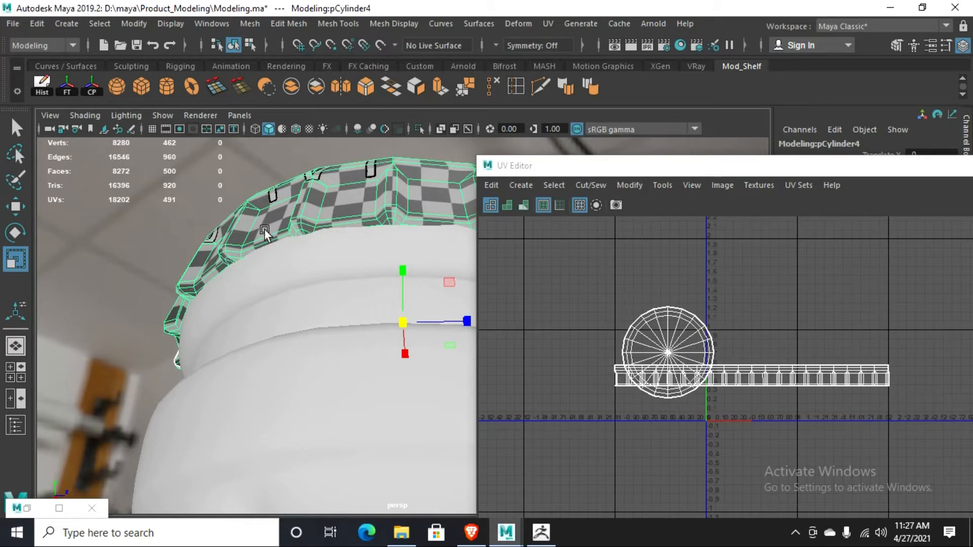
click(417, 128)
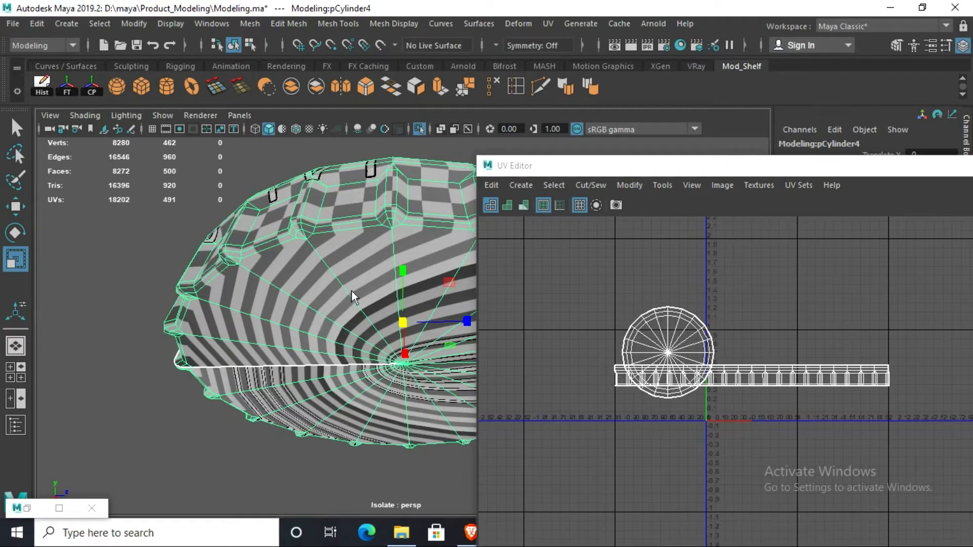
- Delete the flat faces that close off the underside of the cap
right_drag(322, 157, 316, 197)
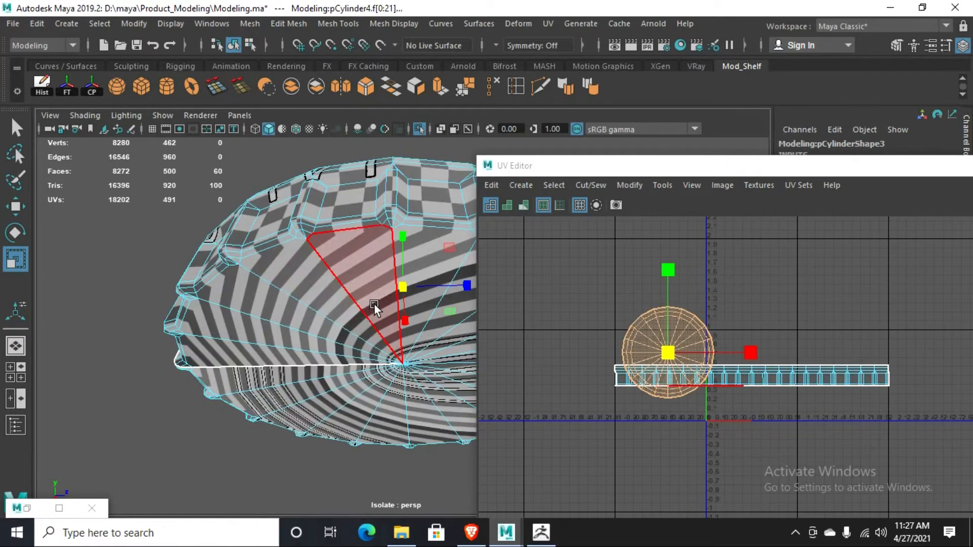
double_click(367, 318)
key(Delete)
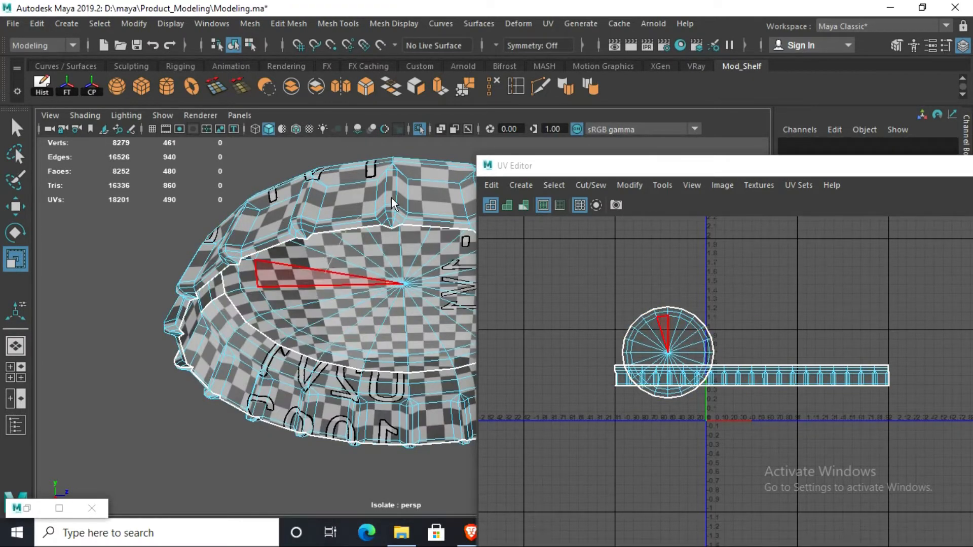
- Reselect the cap as an object and leave isolation so the whole bottle is shown again
right_drag(325, 157, 400, 141)
click(117, 236)
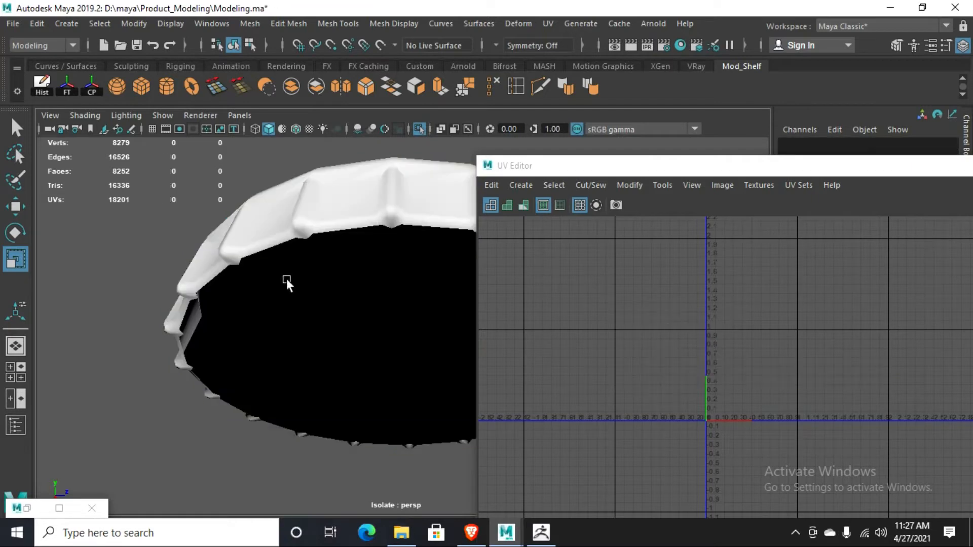
click(285, 284)
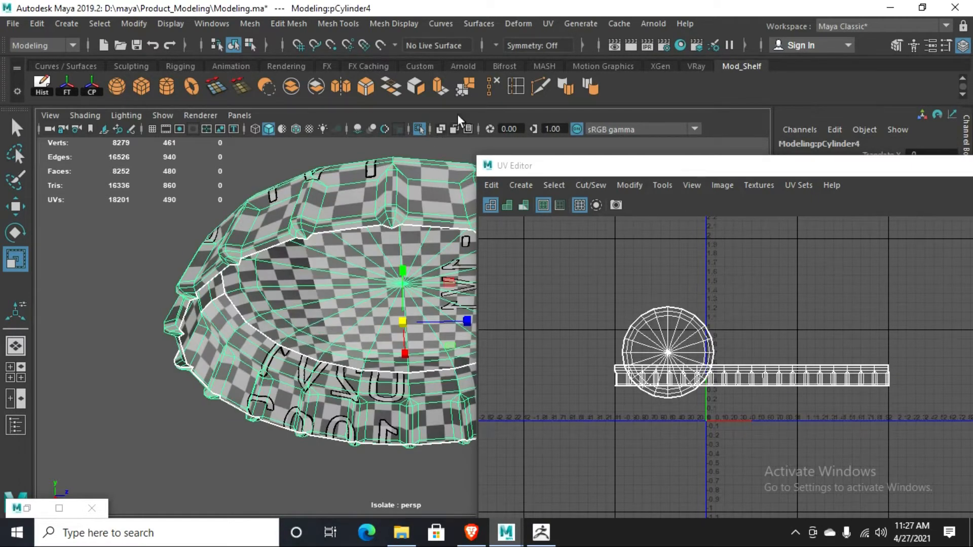
click(419, 129)
scroll(341, 272, down, 3)
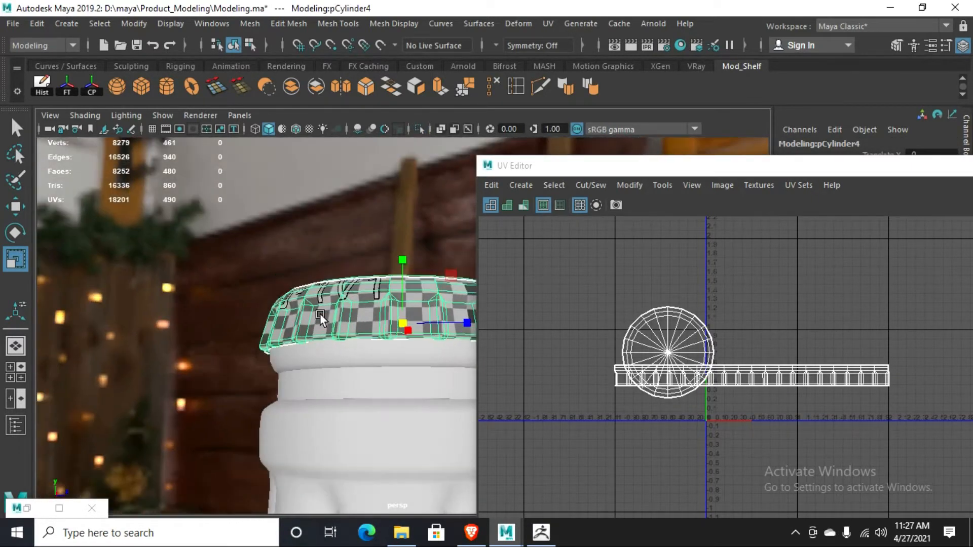
- Select the cap's side and top shells together and lay them out inside the 0 to 1 UV tile
right_drag(731, 335, 735, 375)
click(741, 382)
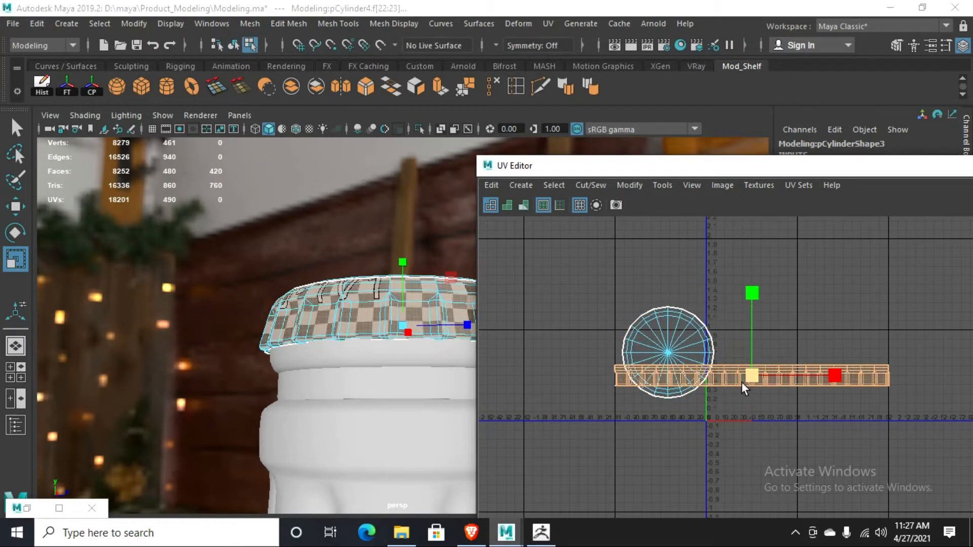
shift+double_click(679, 347)
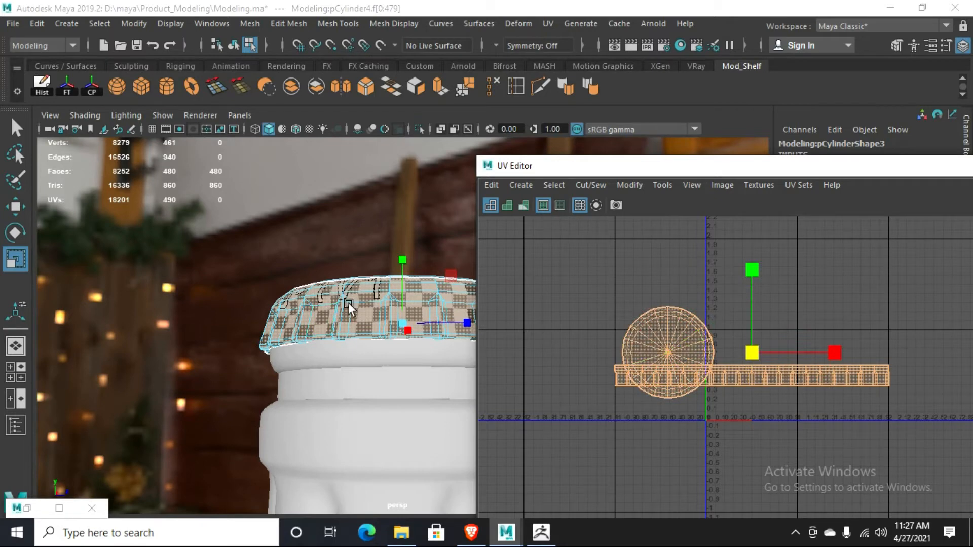
alt+drag(348, 303, 330, 372)
key(ctrl+l)
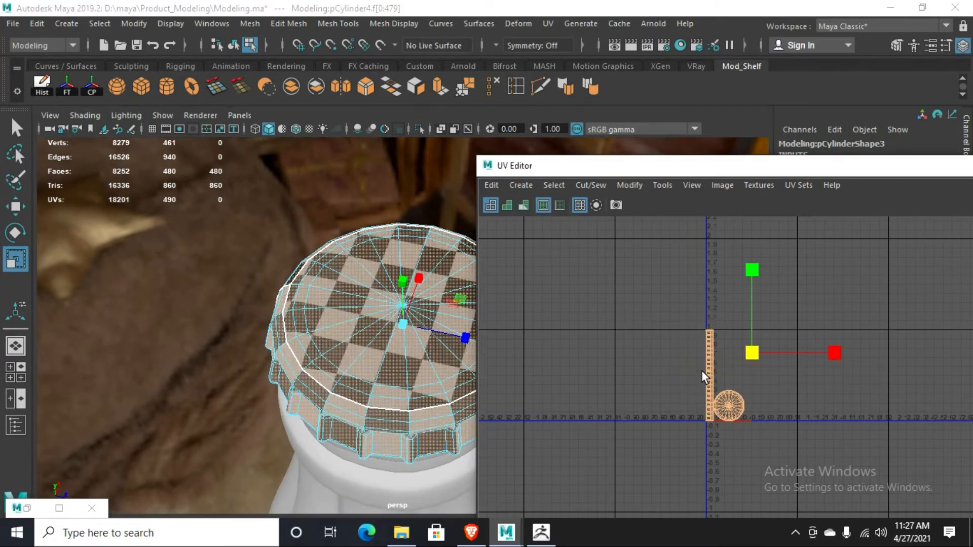
- Select the bottle together with the cap and lay out all their shells in one shared 0 to 1 UV tile
alt+drag(347, 384, 289, 284)
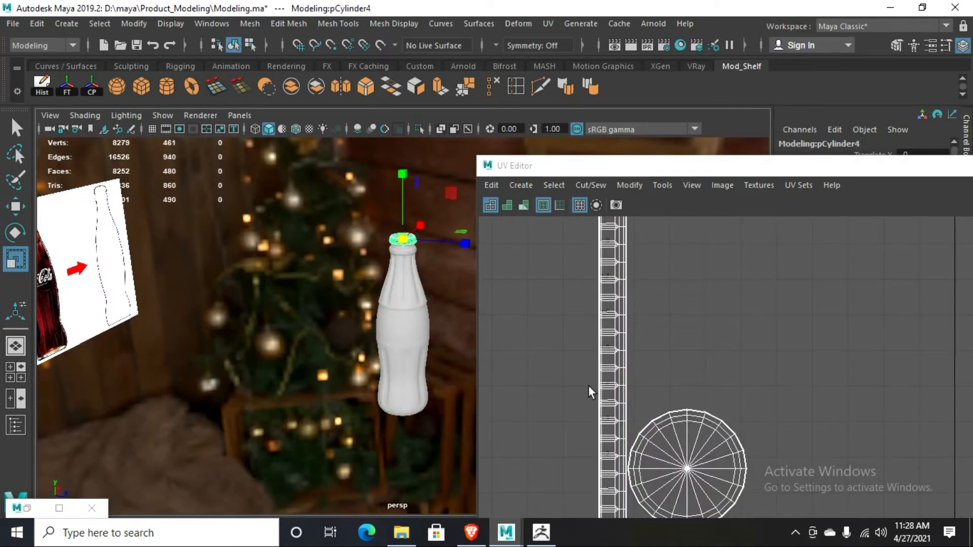
click(415, 299)
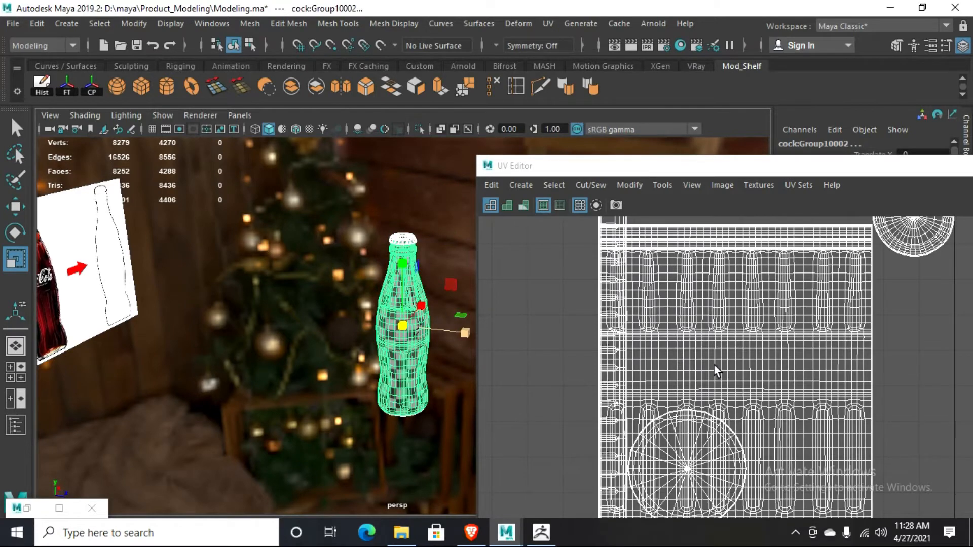
key(ctrl+l)
scroll(719, 360, down, 3)
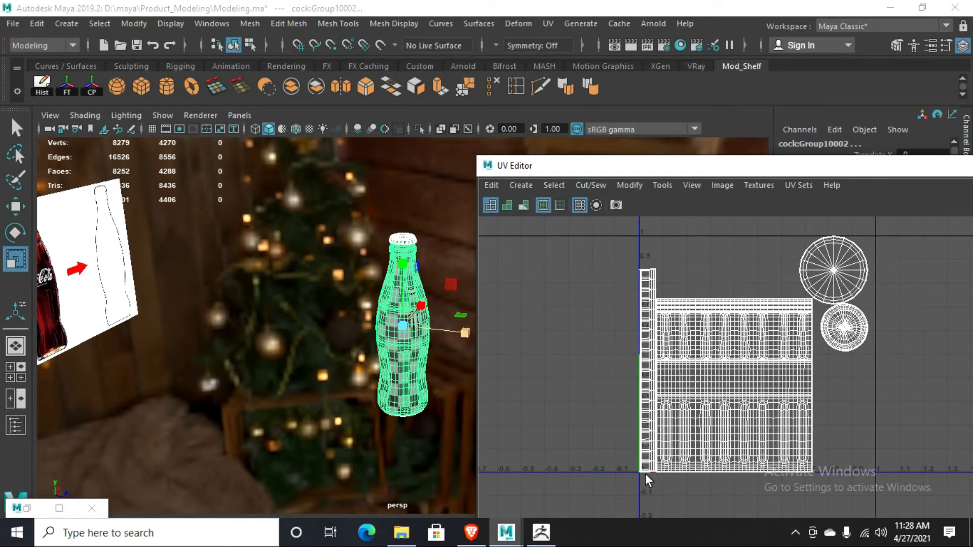
scroll(412, 302, up, 5)
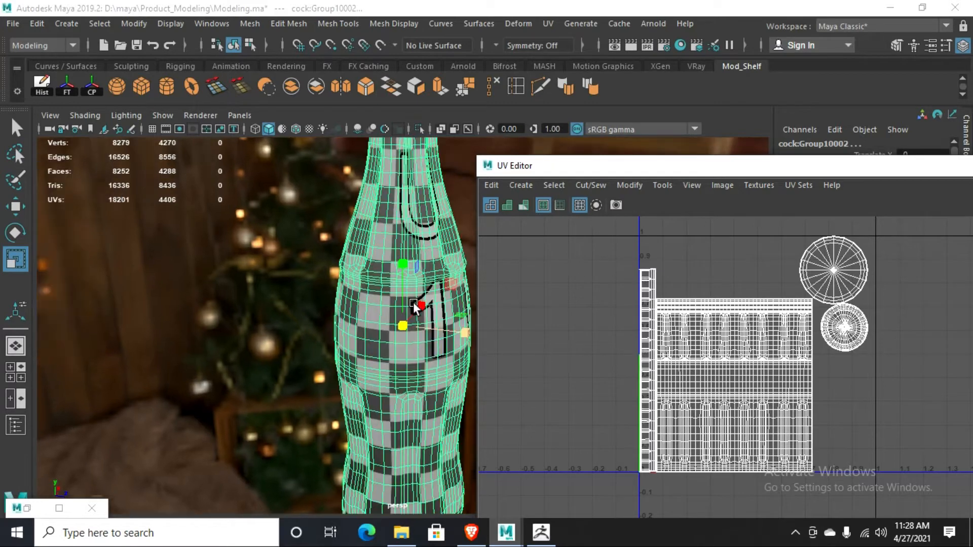
scroll(407, 275, down, 4)
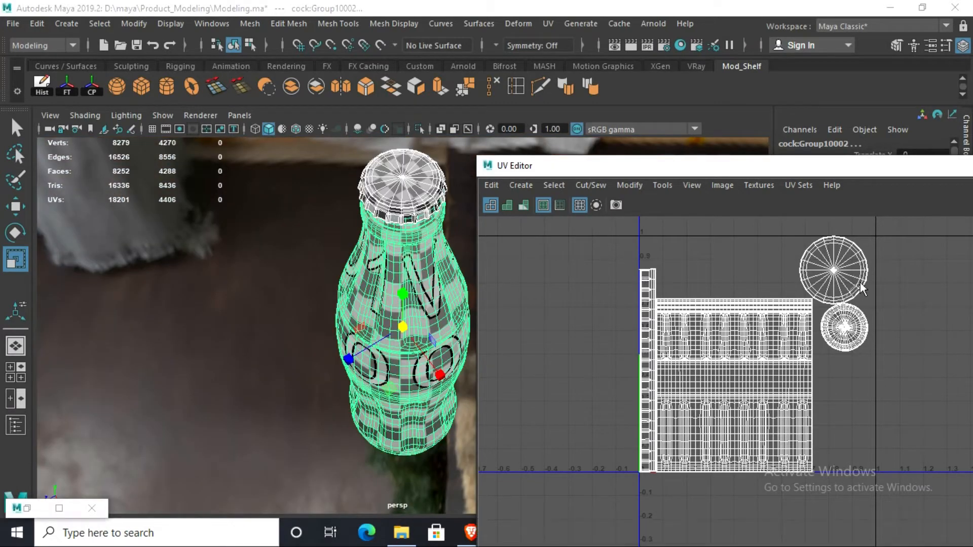
- Select the cap's top and side shells together and scale them down uniformly to about half size
right_drag(843, 307, 843, 342)
click(836, 299)
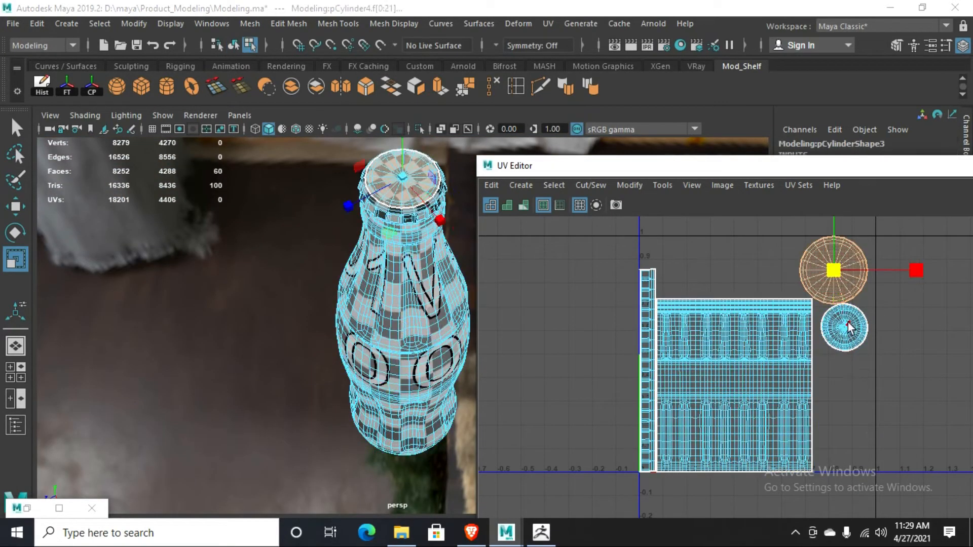
scroll(393, 247, up, 3)
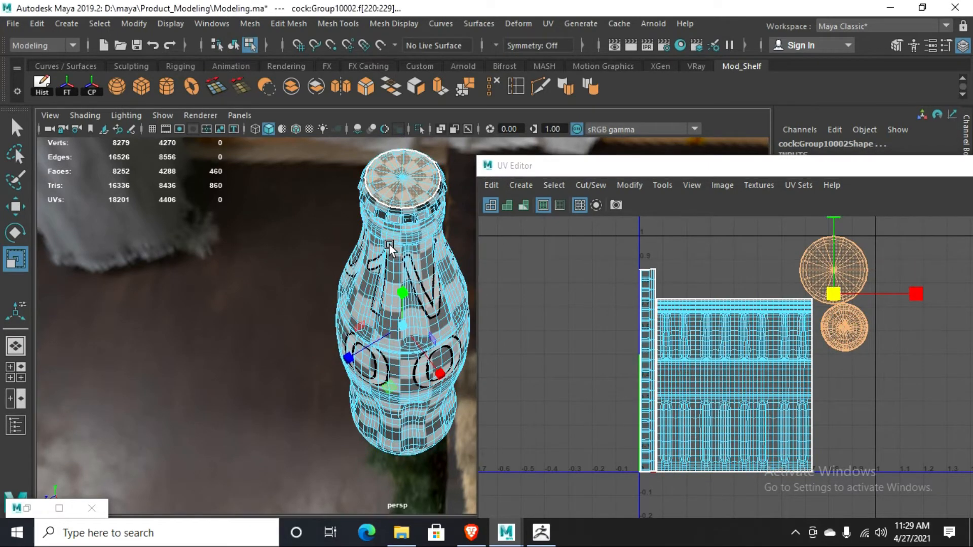
scroll(381, 227, down, 4)
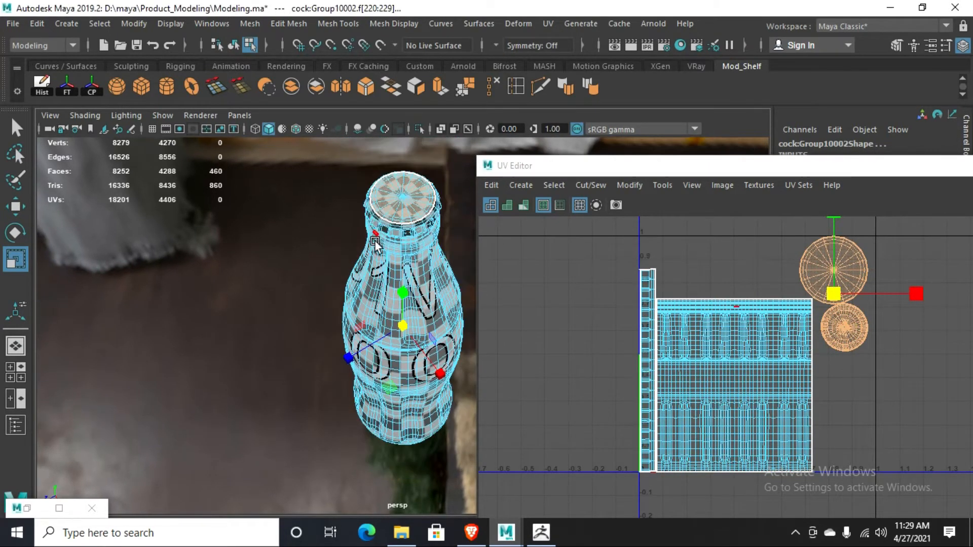
alt+drag(381, 226, 391, 204)
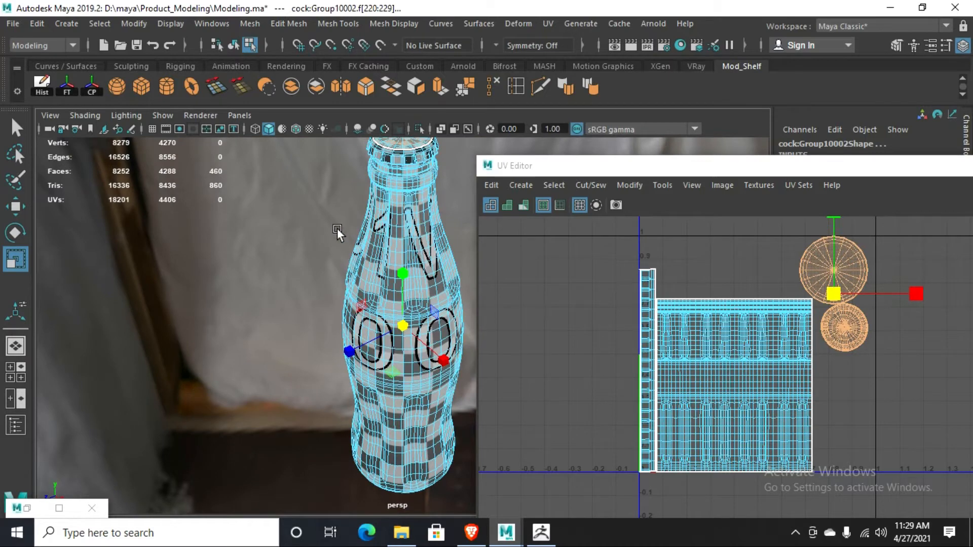
alt+drag(276, 332, 467, 261)
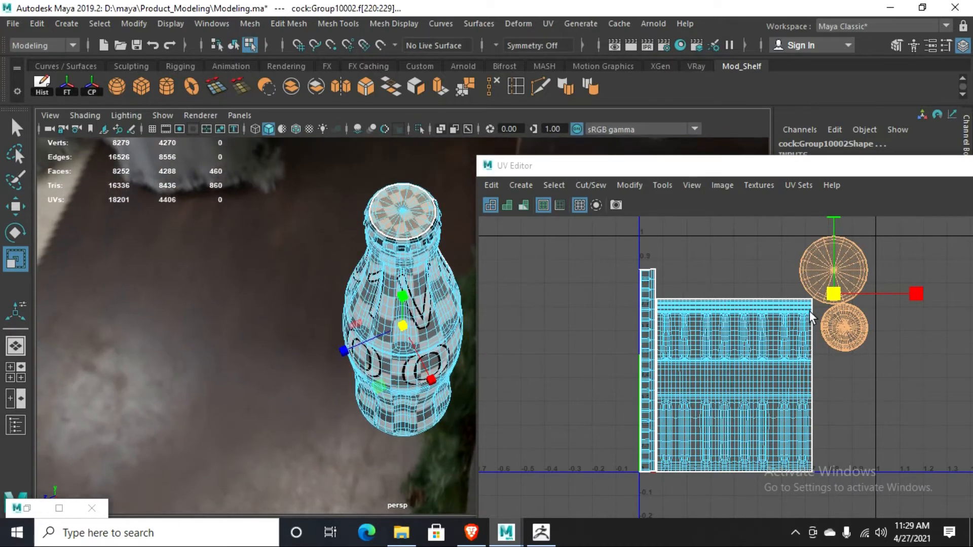
click(826, 323)
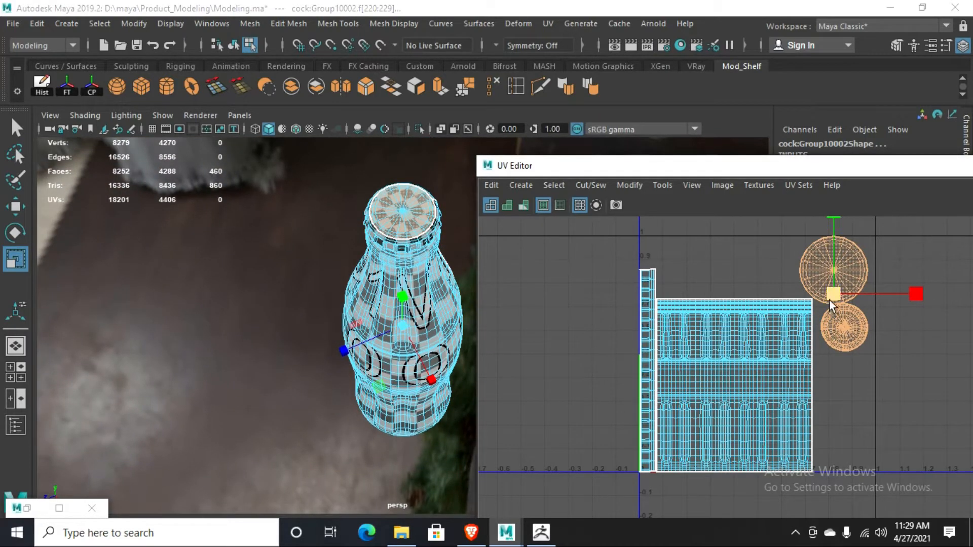
click(814, 277)
shift+click(644, 311)
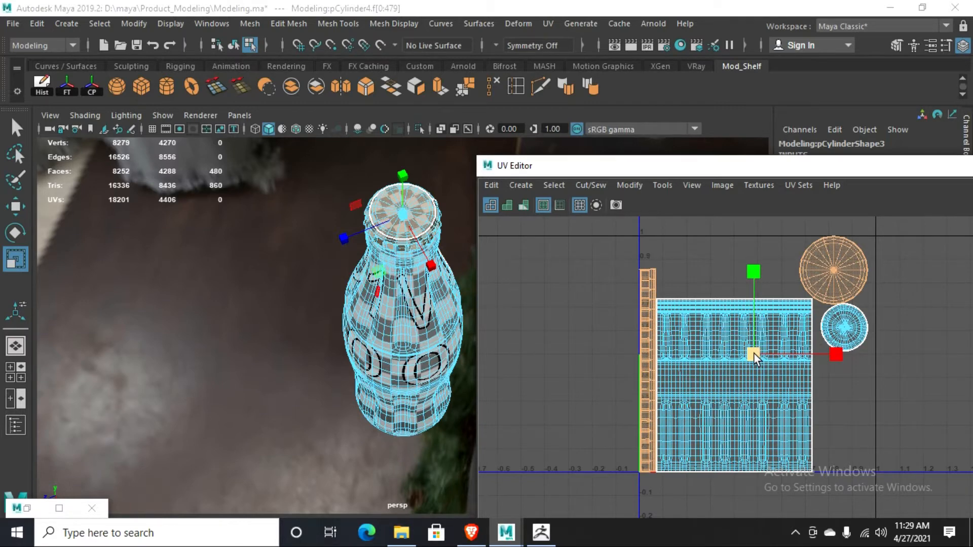
drag(752, 354, 711, 348)
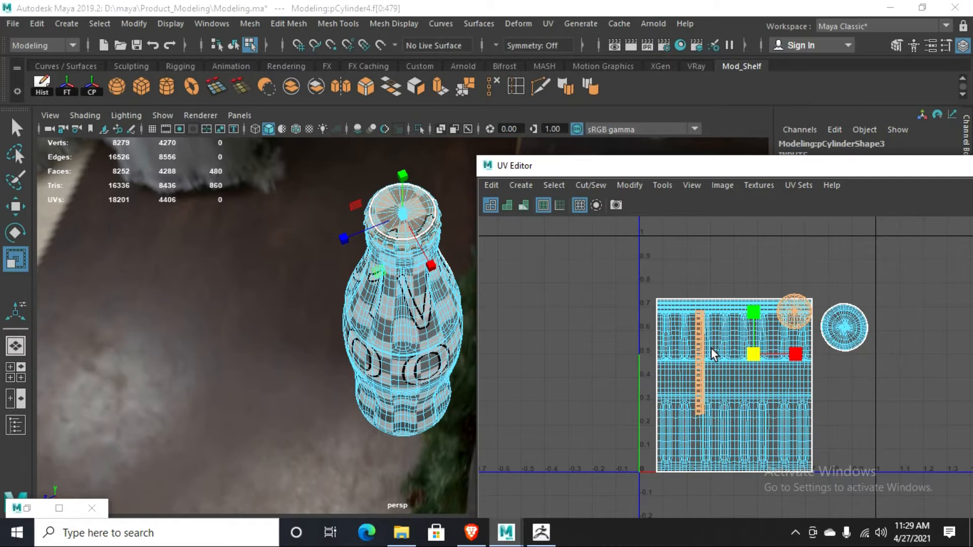
drag(711, 348, 710, 348)
- Add the bottle's body and base shells to the selection and lay out all four shells inside the 0 to 1 UV tile
click(767, 397)
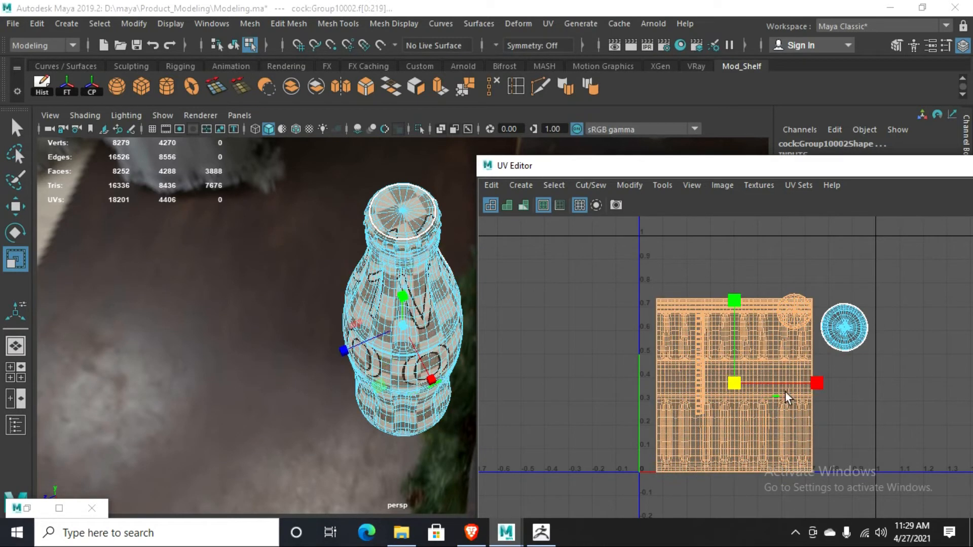
shift+click(847, 332)
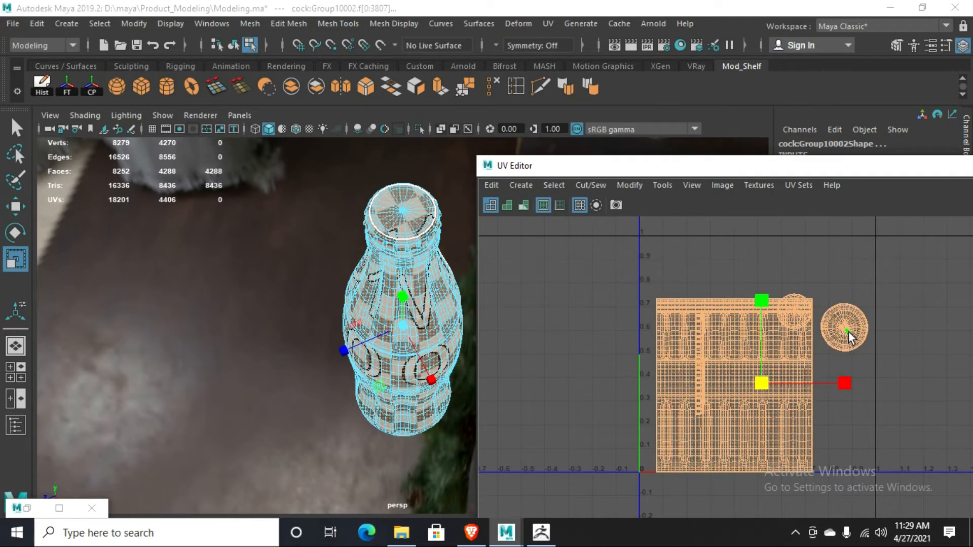
key(ctrl+l)
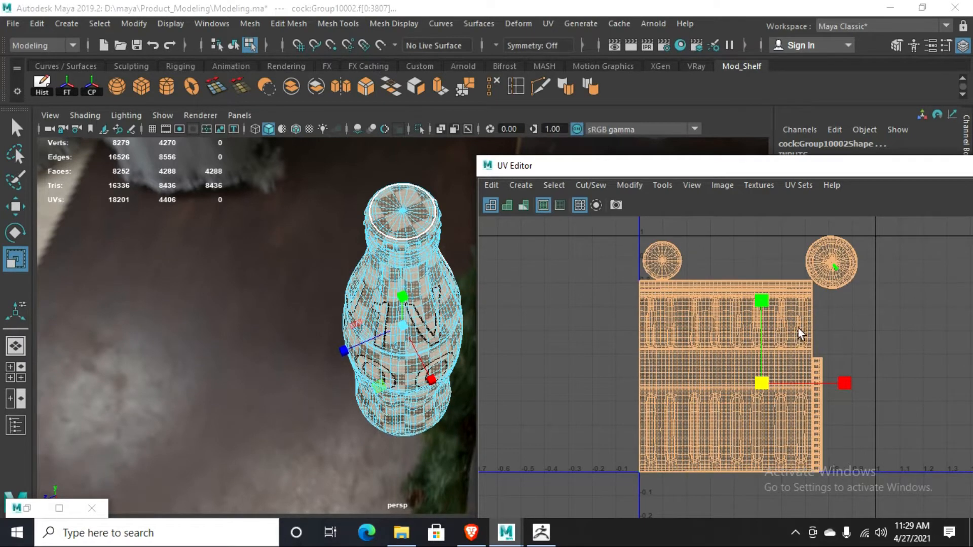
- Examine the checker size and distortion on the bottle's neck, mouth and body from close up and from further away
alt+drag(405, 310, 413, 233)
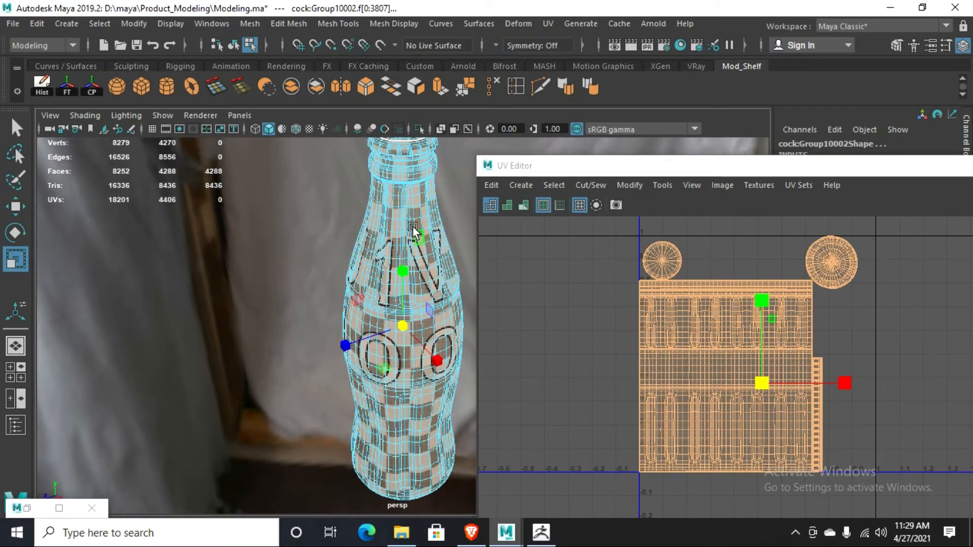
key(f)
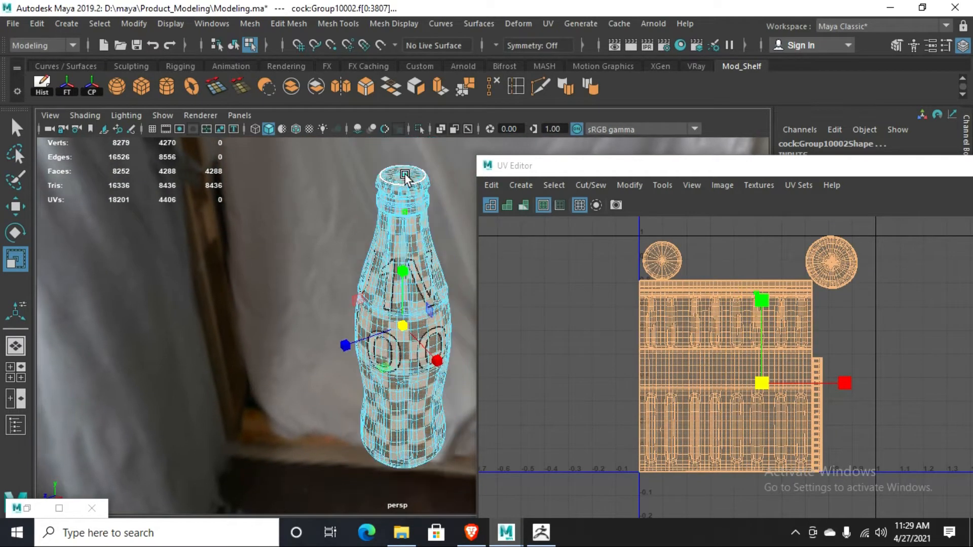
click(409, 205)
key(f)
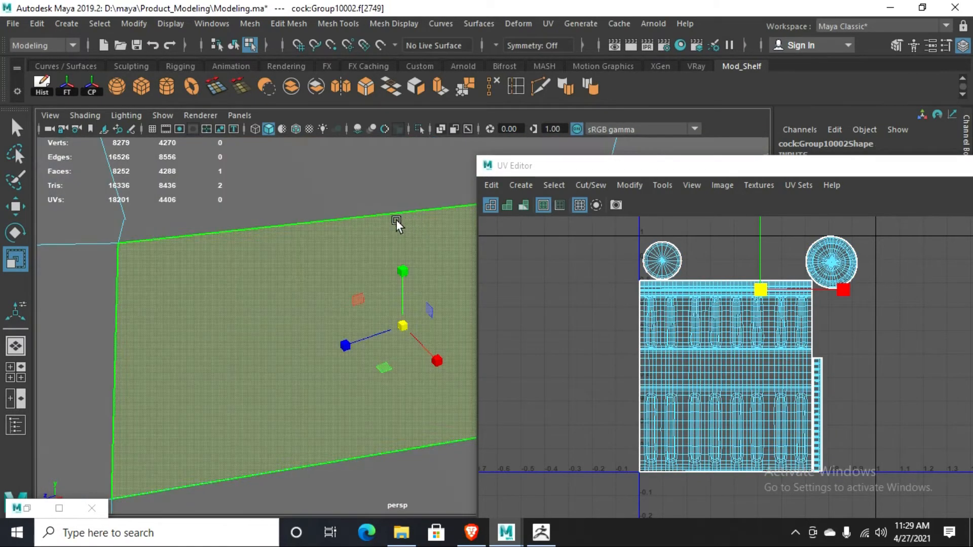
scroll(385, 236, down, 5)
alt+drag(388, 265, 364, 261)
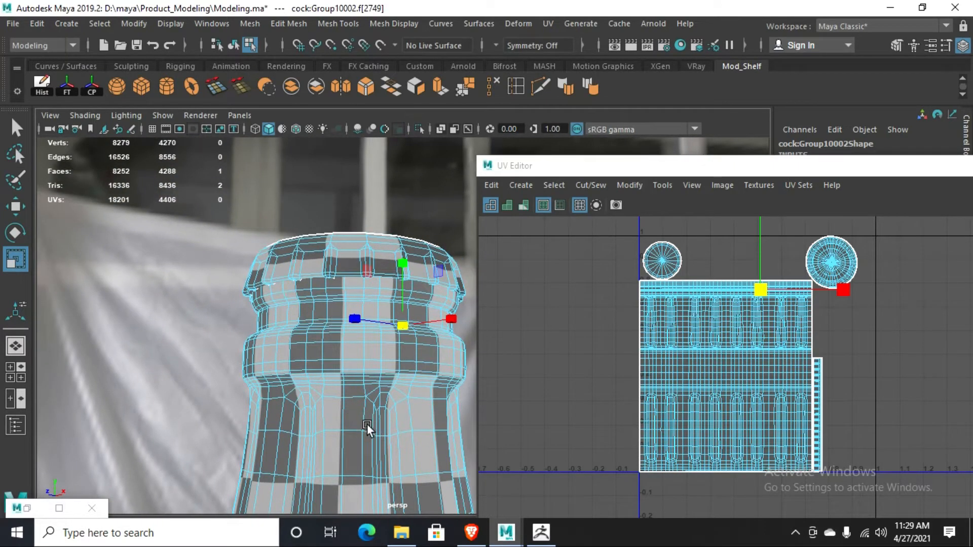
scroll(373, 446, down, 4)
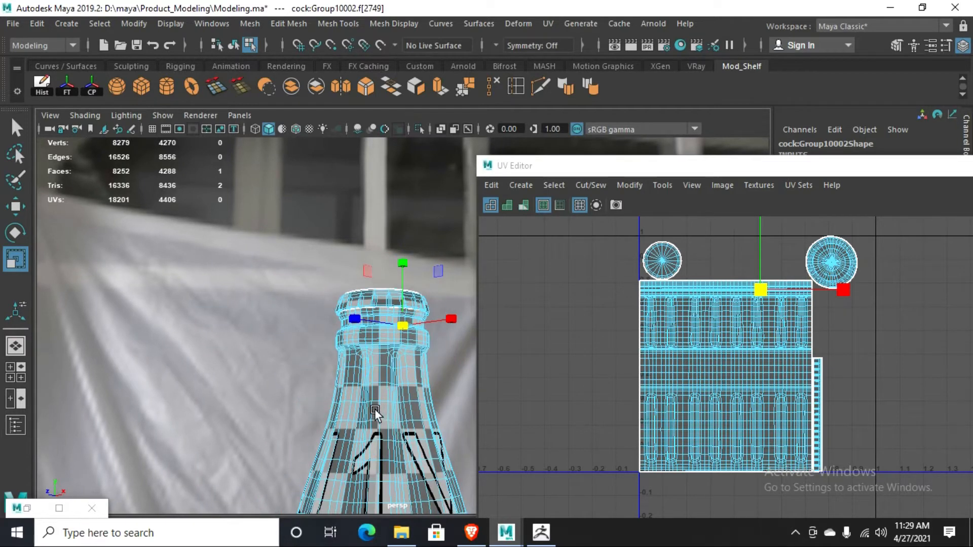
scroll(384, 354, up, 4)
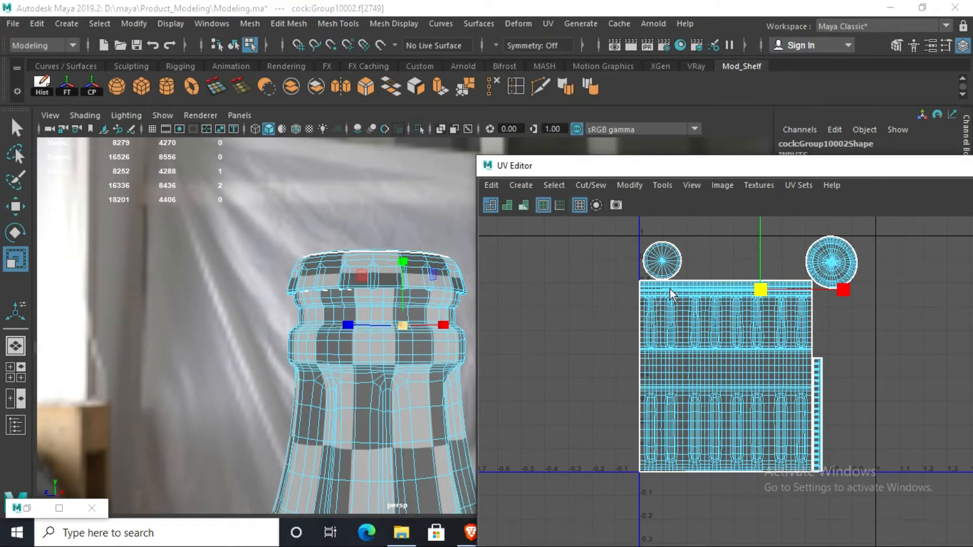
- Stretch the cylindrically projected body shell vertically to about four times its height to even out the checkers on the neck
right_drag(656, 308, 661, 339)
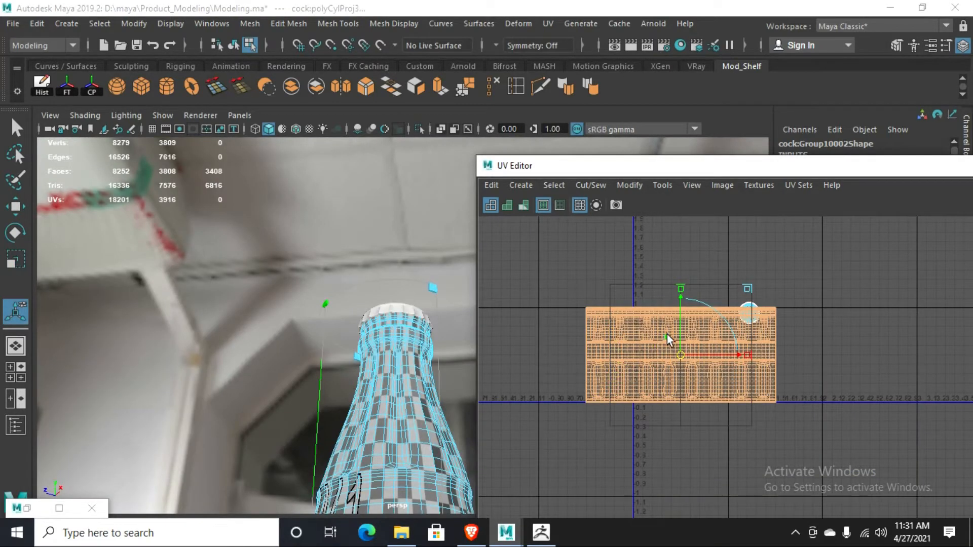
alt+drag(350, 378, 354, 431)
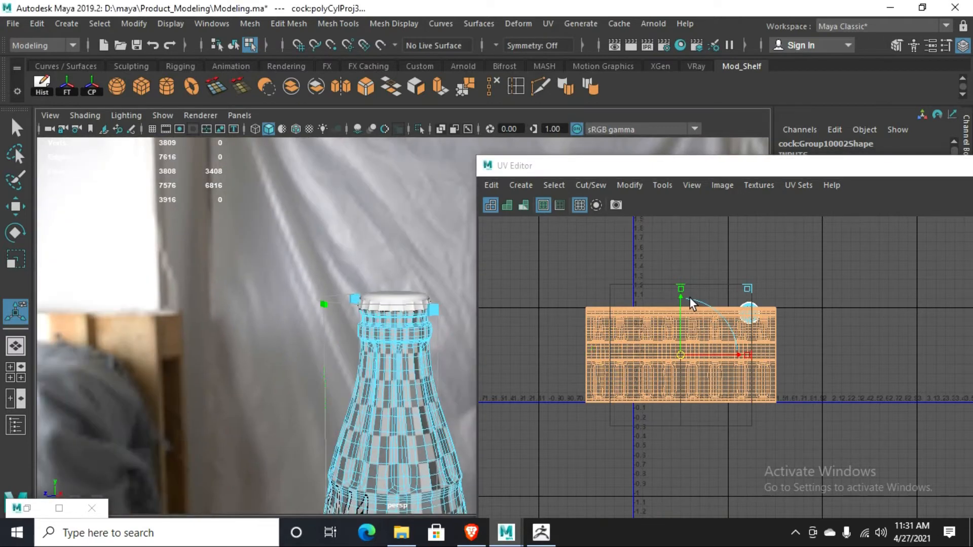
key(r)
drag(681, 270, 692, 88)
scroll(338, 403, up, 5)
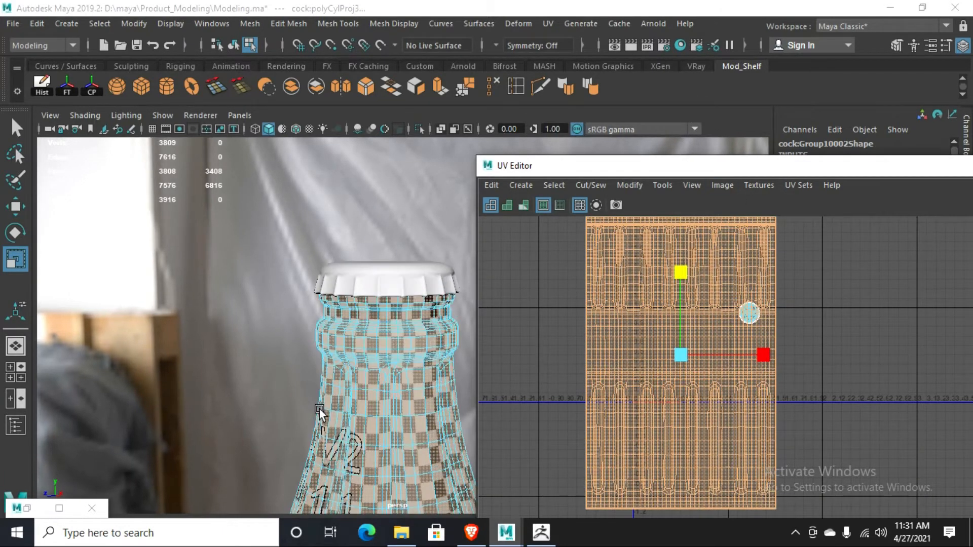
click(422, 409)
drag(681, 271, 685, 245)
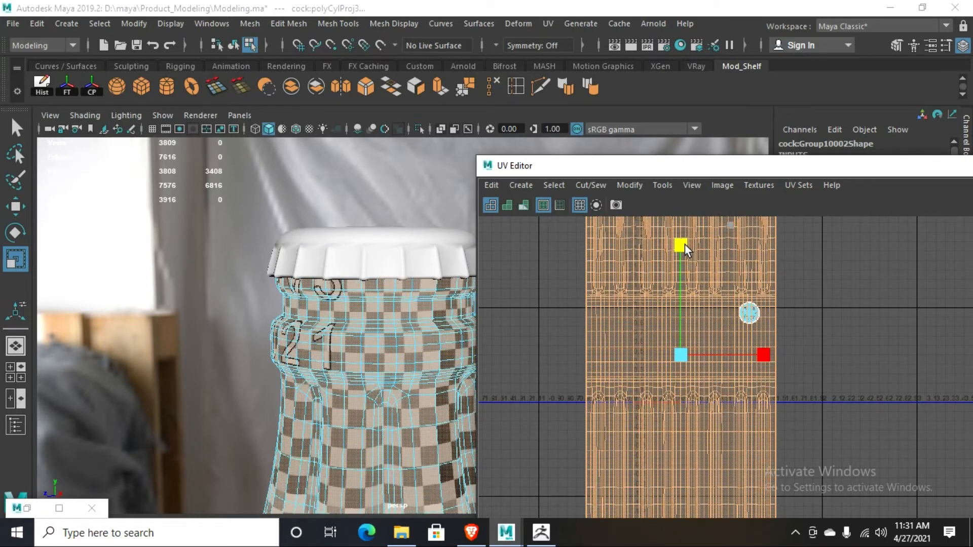
- Try laying out the body and base shells together inside the 0 to 1 UV tile, and undo the layout
scroll(339, 412, down, 7)
alt+drag(359, 419, 344, 324)
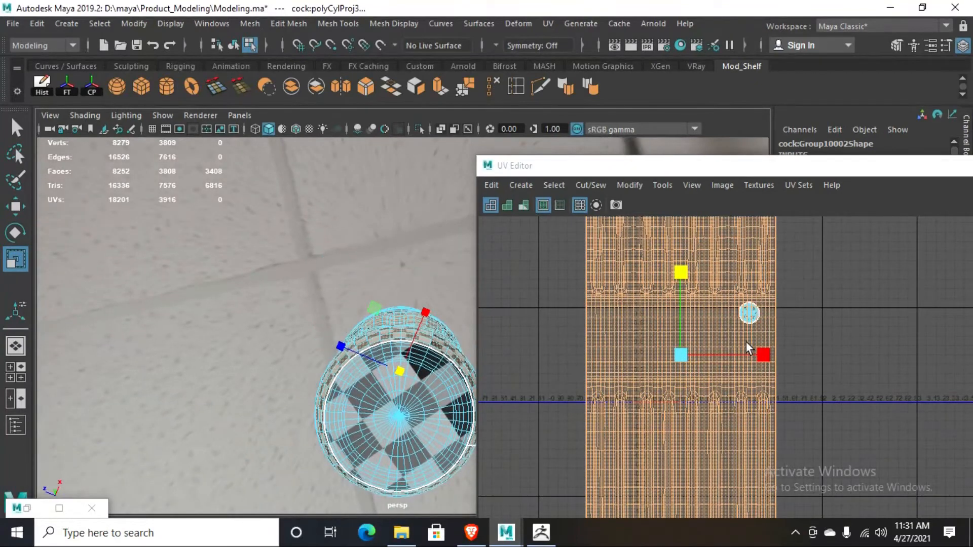
scroll(749, 347, up, 5)
click(750, 283)
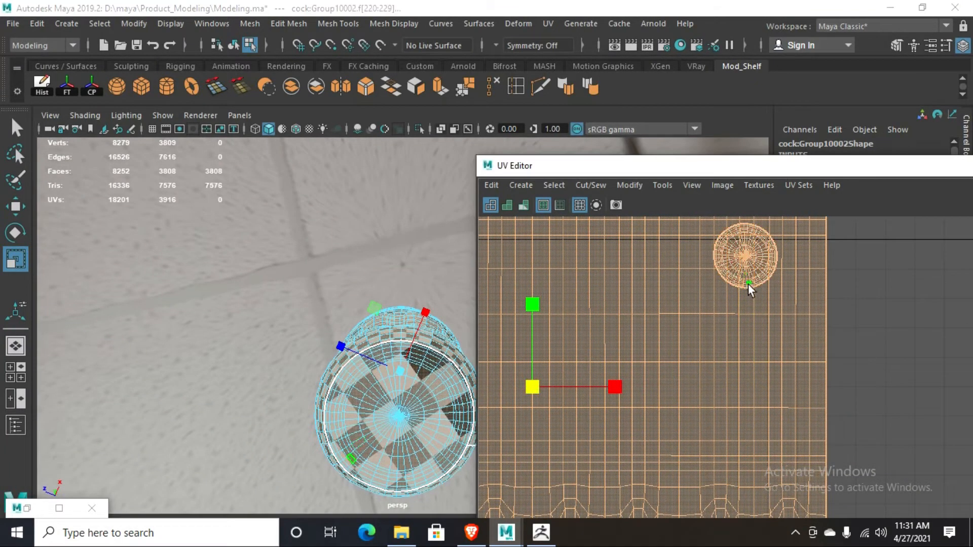
scroll(746, 320, down, 3)
key(ctrl+l)
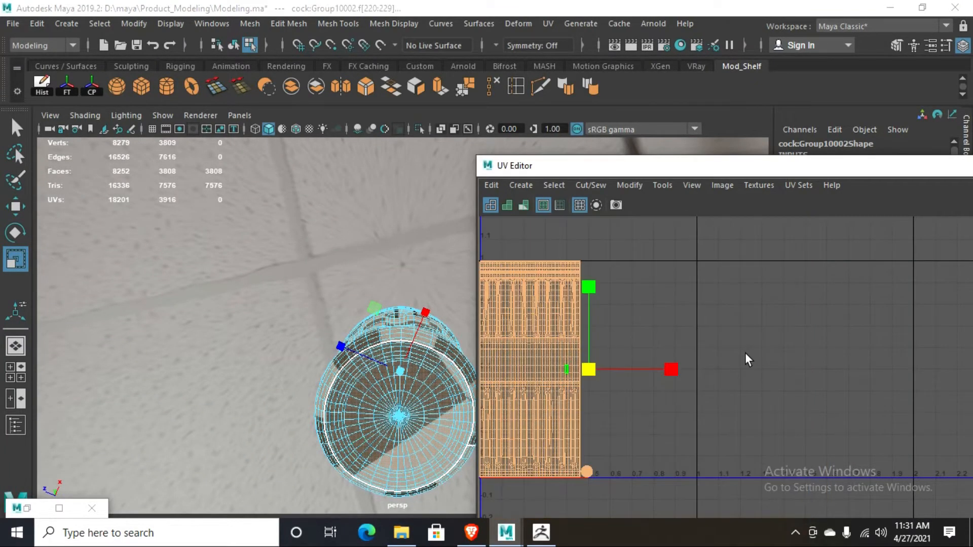
alt+drag(368, 477, 370, 511)
key(ctrl+z)
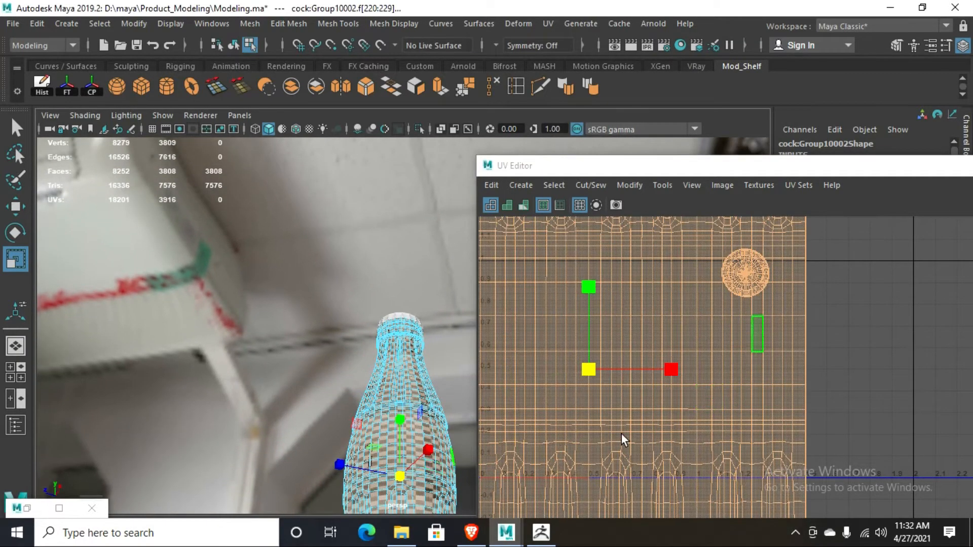
- Select only the bottle's base shell and scale it up uniformly to about 2.9 times to match the body's checker size
click(757, 276)
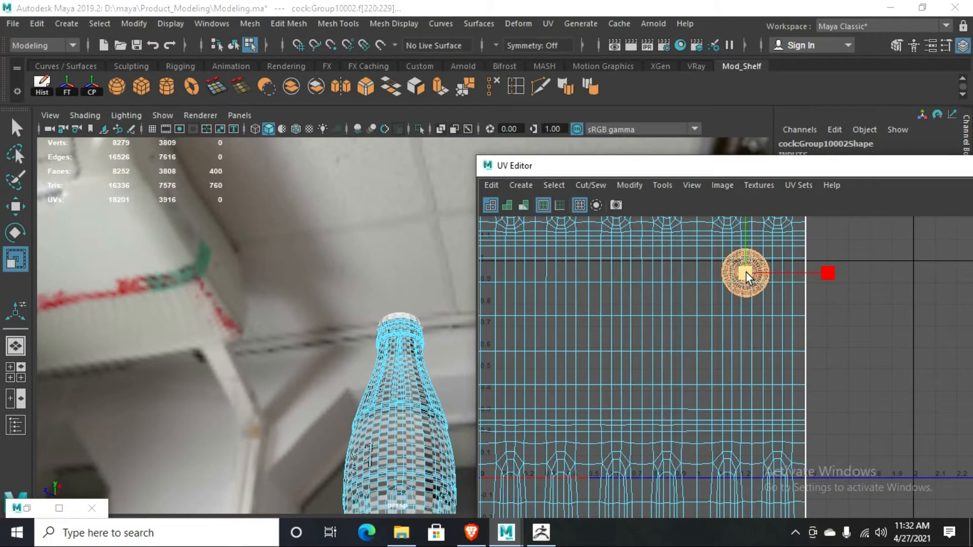
alt+drag(339, 385, 347, 336)
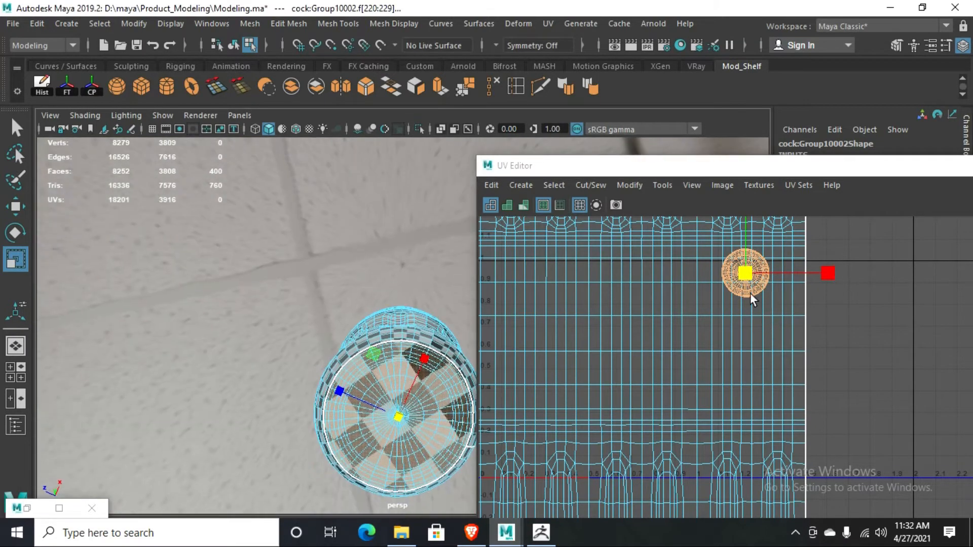
drag(745, 277, 901, 171)
alt+drag(389, 424, 338, 458)
key(f)
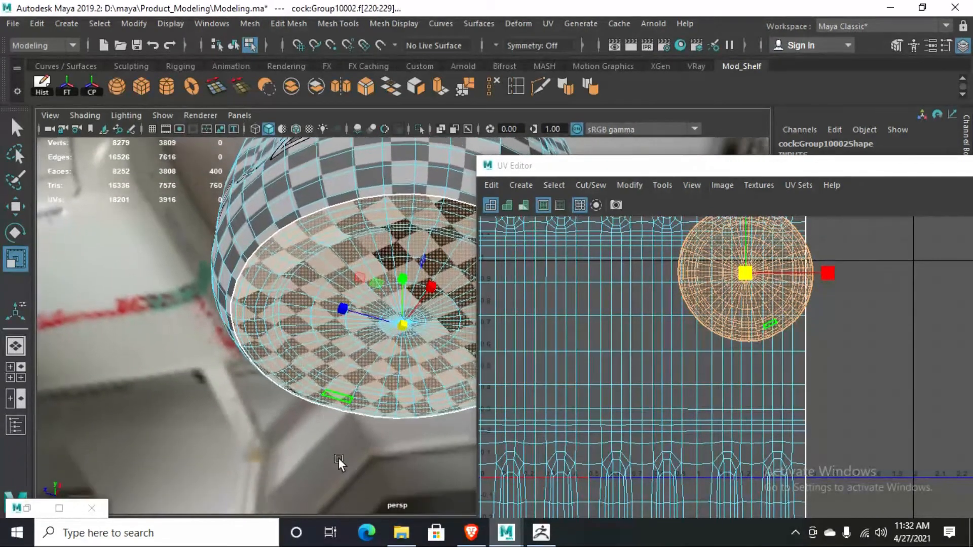
- Select the body shell along with the enlarged base shell and lay both out inside the 0 to 1 UV tile
shift+double_click(661, 390)
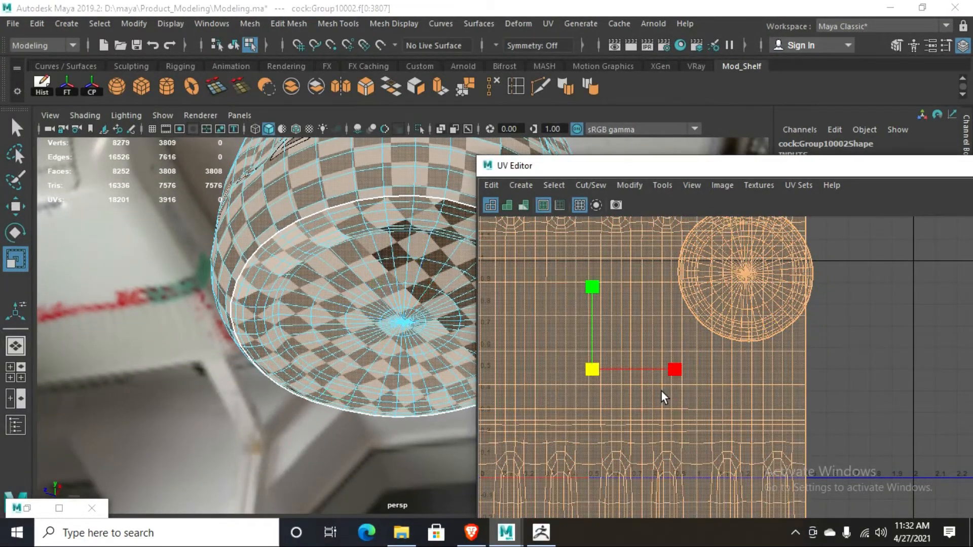
key(ctrl+l)
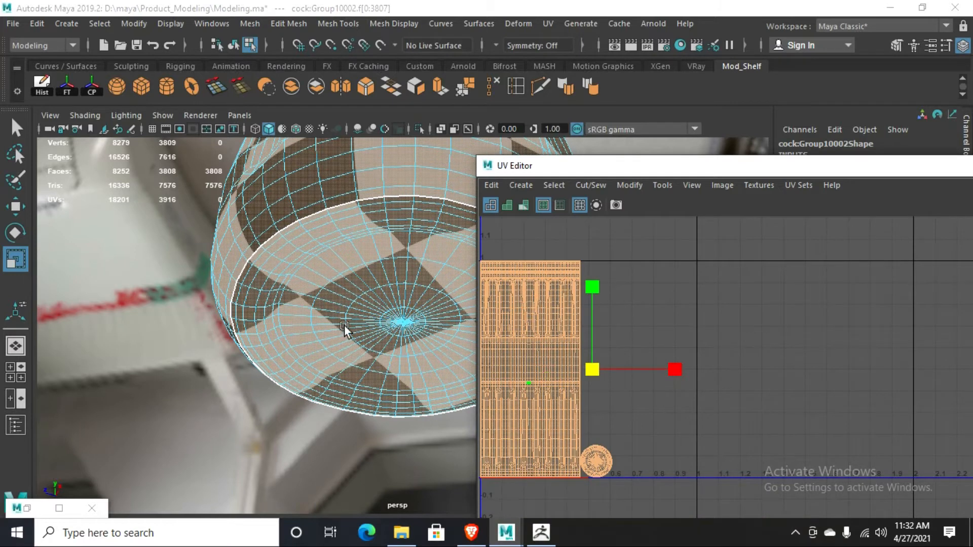
scroll(345, 324, down, 10)
alt+drag(345, 323, 389, 302)
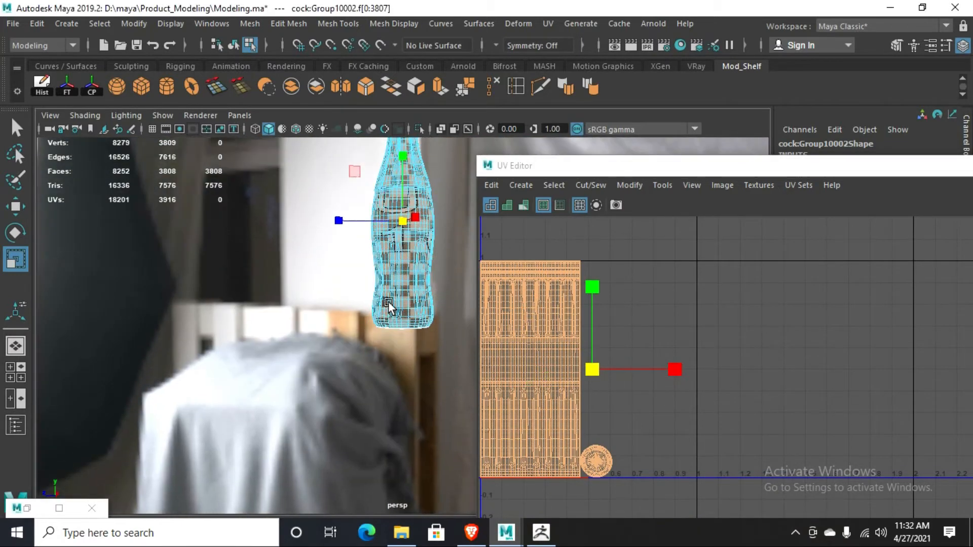
scroll(389, 301, up, 6)
- Select the body shell alone and widen it horizontally to about twice its width, checking the checkers on the bottle
double_click(529, 318)
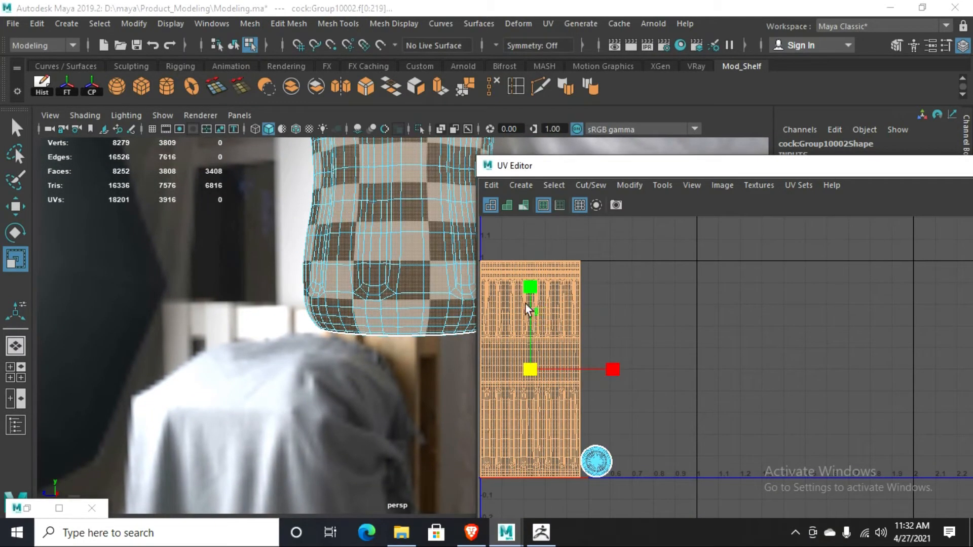
drag(530, 287, 533, 287)
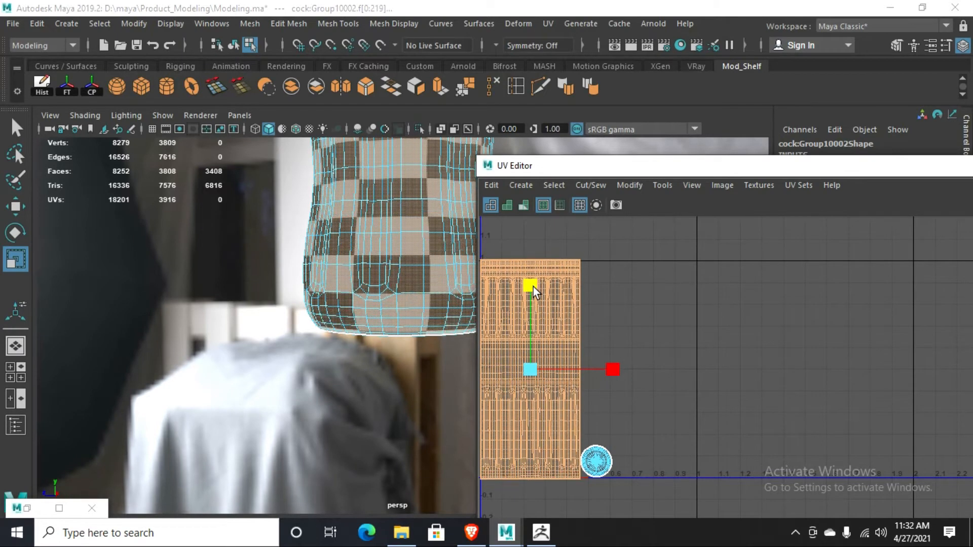
alt+drag(405, 354, 405, 321)
drag(609, 369, 694, 382)
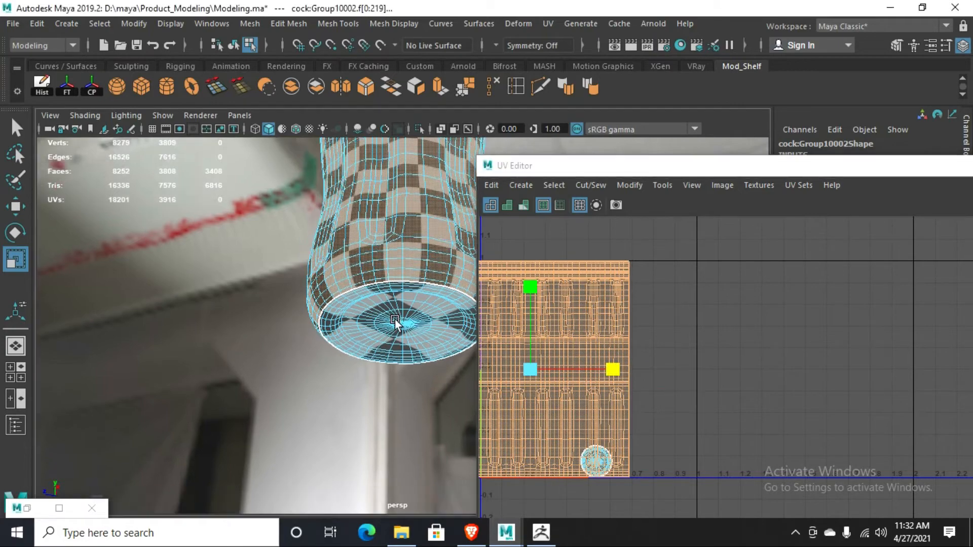
alt+drag(394, 320, 412, 264)
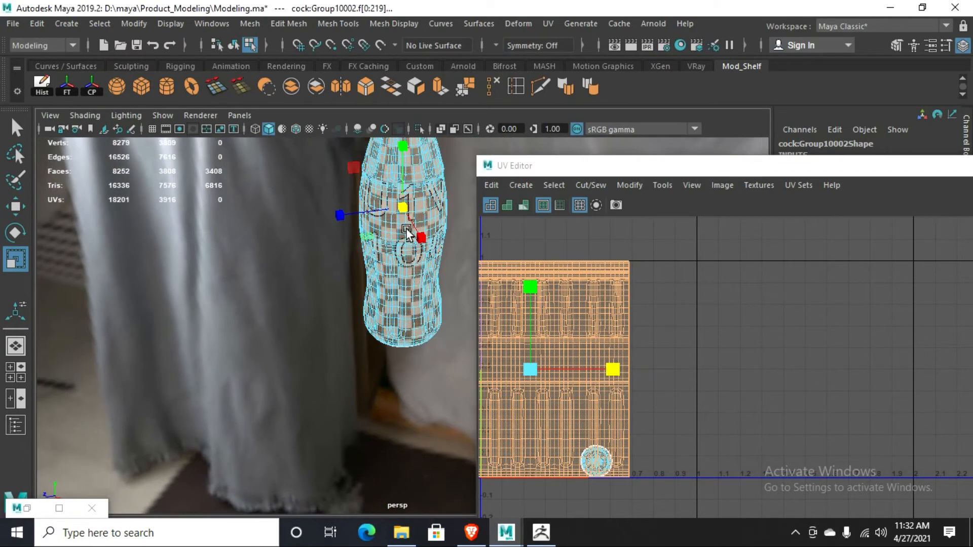
- Select the bottle's base shell and scale it up uniformly to about 1.6 times its size
alt+drag(399, 348, 655, 421)
click(595, 464)
scroll(369, 309, down, 6)
alt+drag(385, 246, 379, 325)
- Examine the checker pattern on the bottle's lettered middle, lower body and neck for uneven or stretched squares
click(424, 208)
key(f)
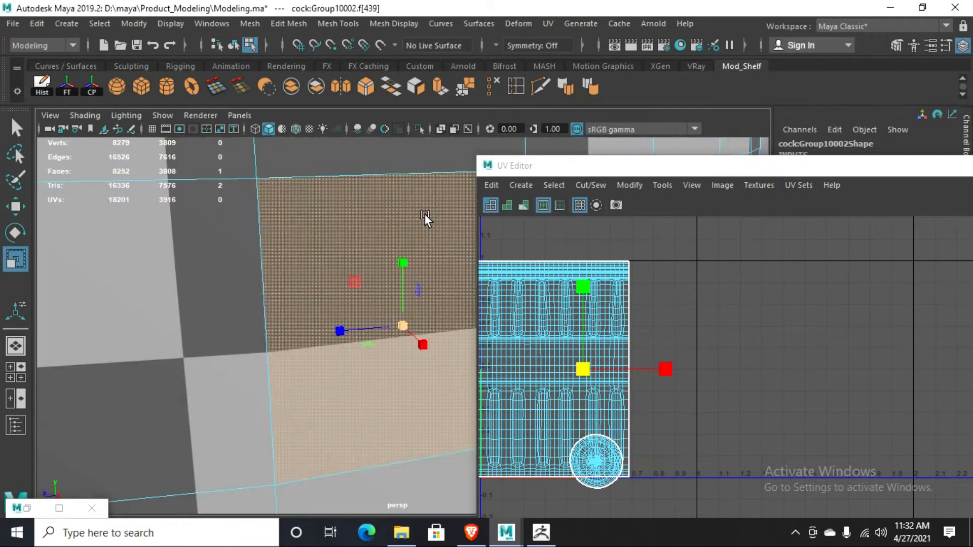
scroll(367, 266, down, 6)
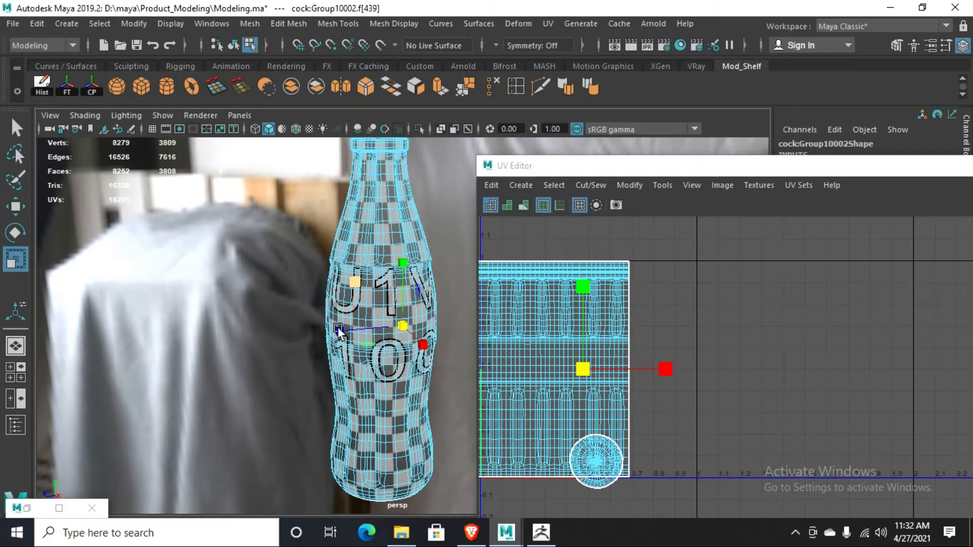
scroll(345, 249, up, 2)
scroll(369, 202, down, 4)
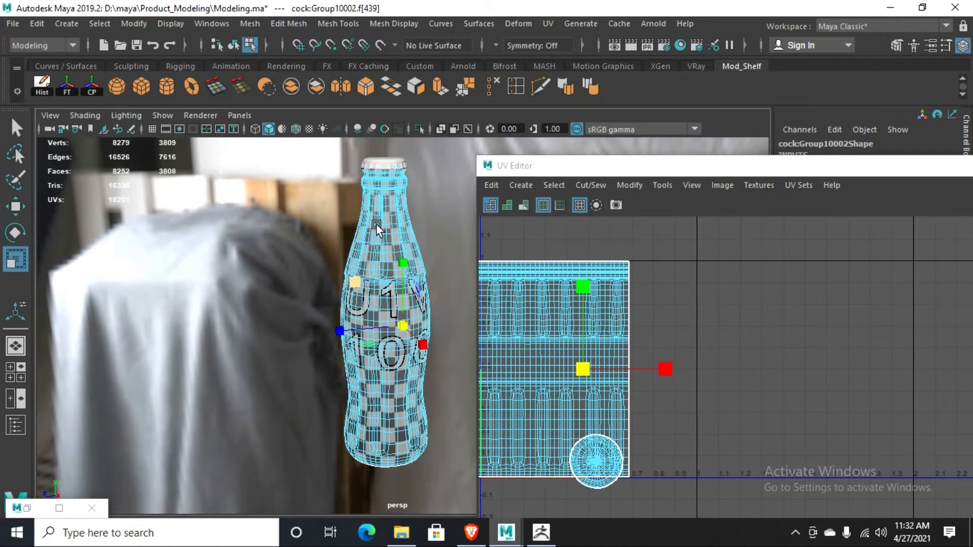
scroll(394, 251, up, 5)
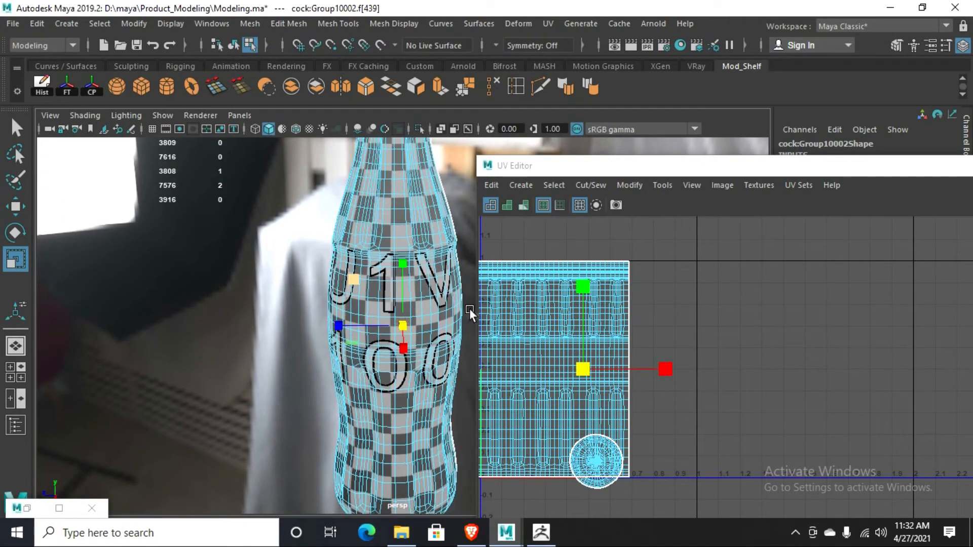
alt+drag(469, 308, 408, 256)
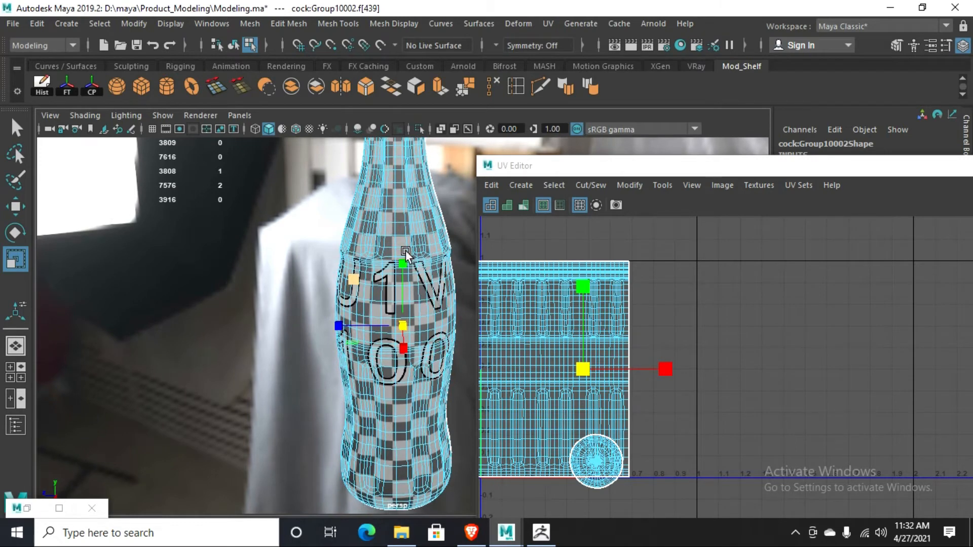
click(410, 214)
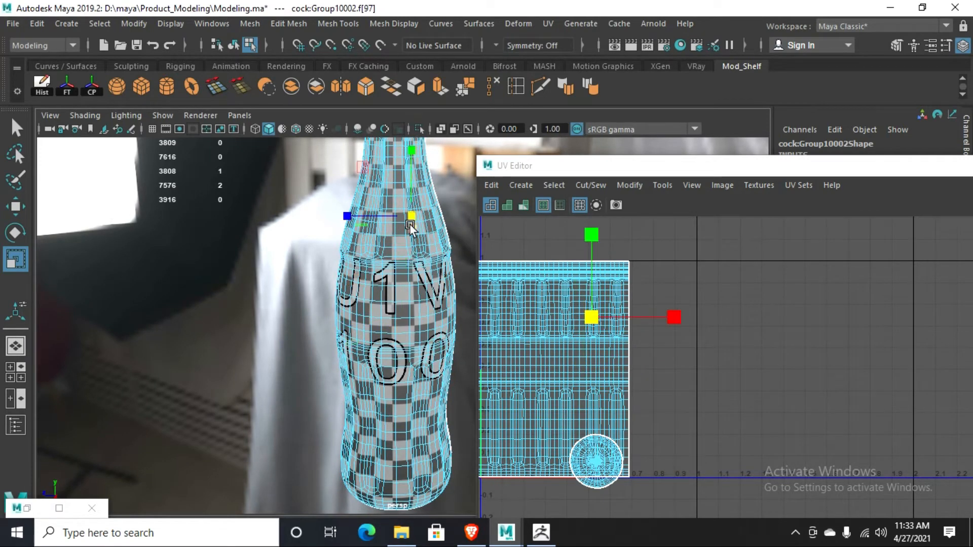
key(f)
scroll(409, 232, down, 8)
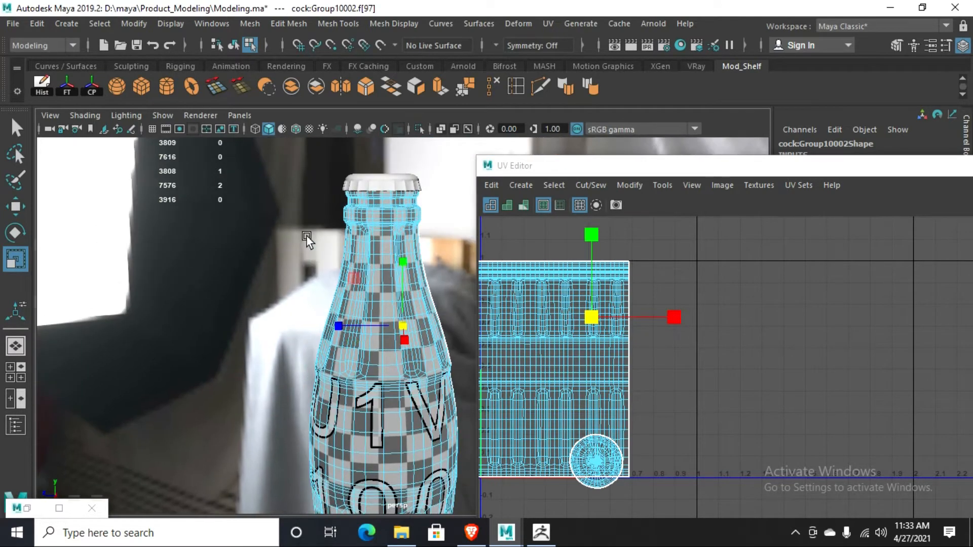
- Select all the bottle's neck and shoulder faces in the front view and apply a cylindrical UV projection to them
key(space)
key(space)
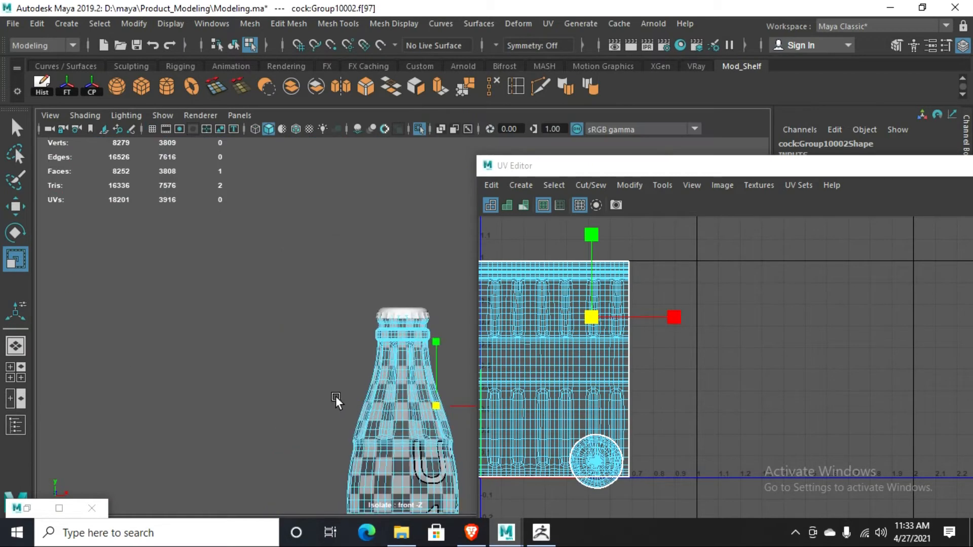
right_drag(387, 186, 368, 208)
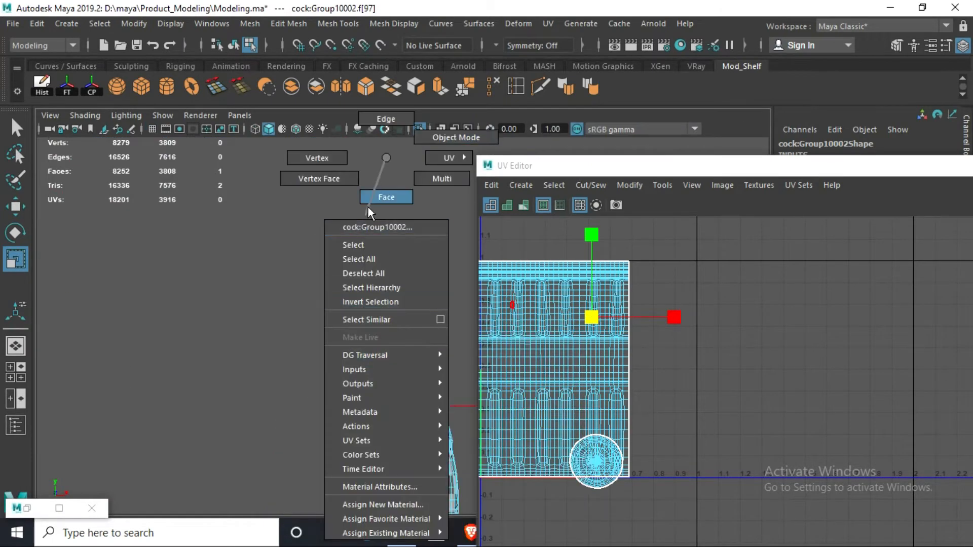
drag(297, 257, 482, 429)
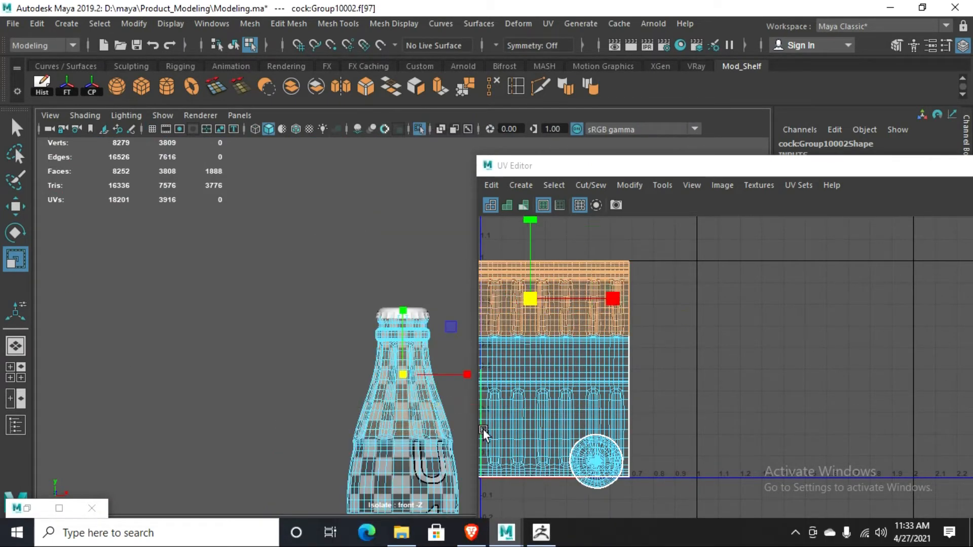
click(519, 185)
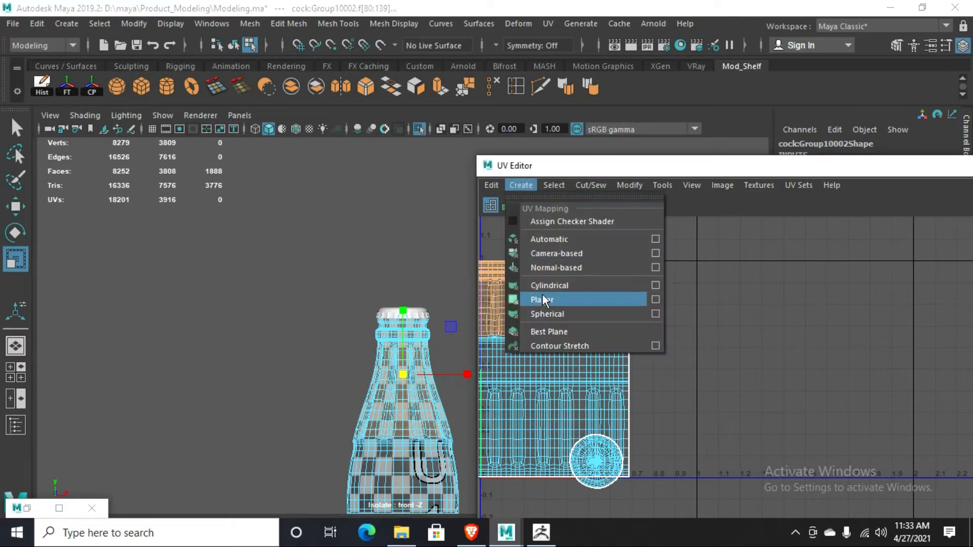
click(548, 287)
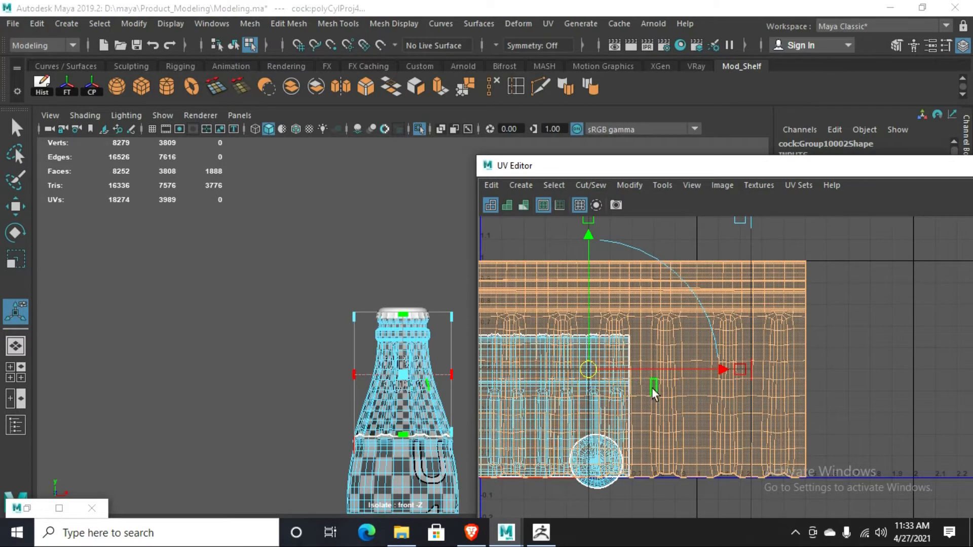
- Scale the projected neck shell uniformly to about 0.35, and stretch it vertically about 1.15 times to match the body's checkers
key(r)
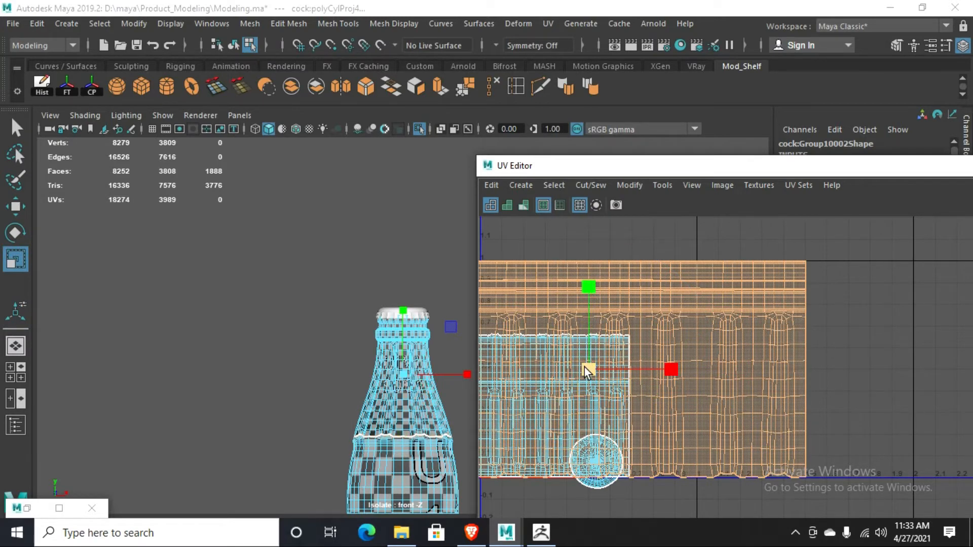
drag(585, 366, 533, 399)
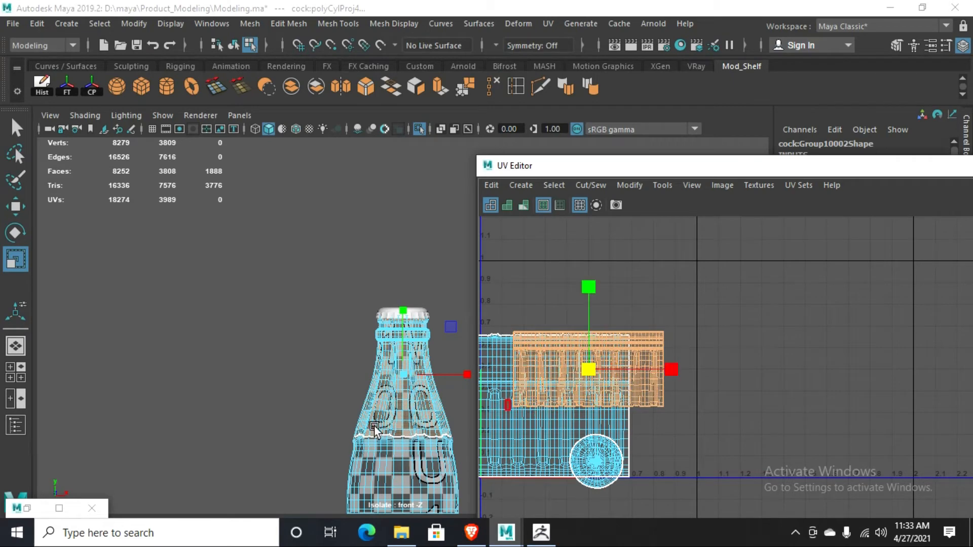
alt+right_drag(346, 425, 501, 461)
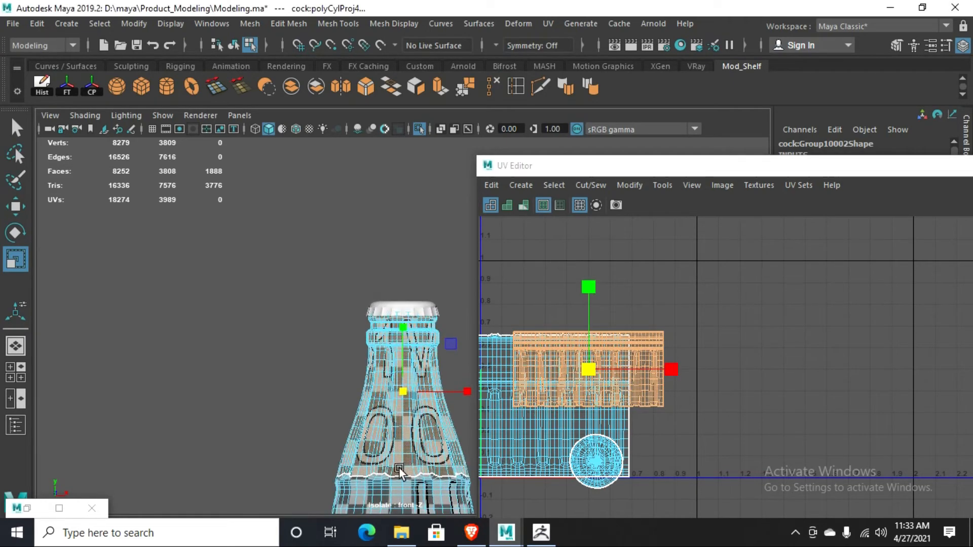
alt+right_drag(407, 488, 441, 488)
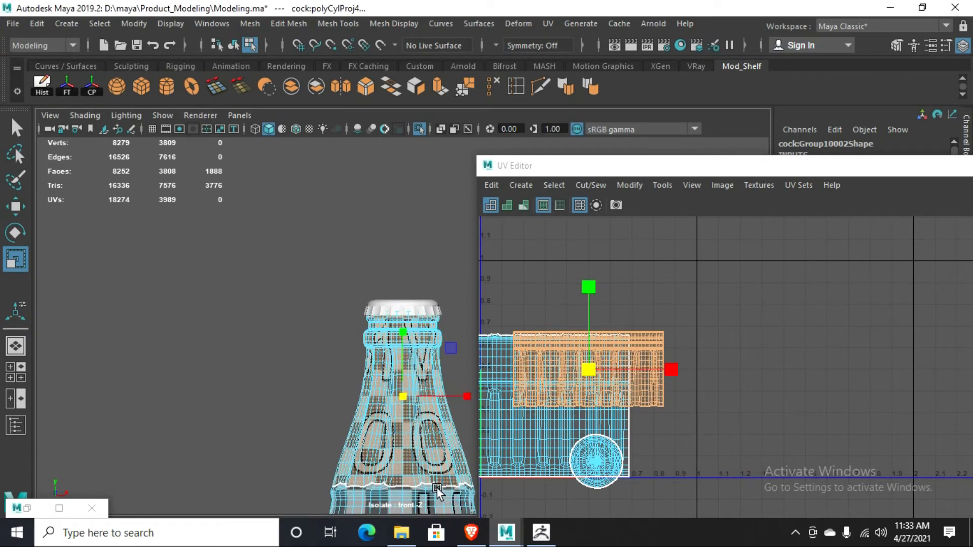
scroll(437, 488, up, 4)
scroll(388, 431, down, 4)
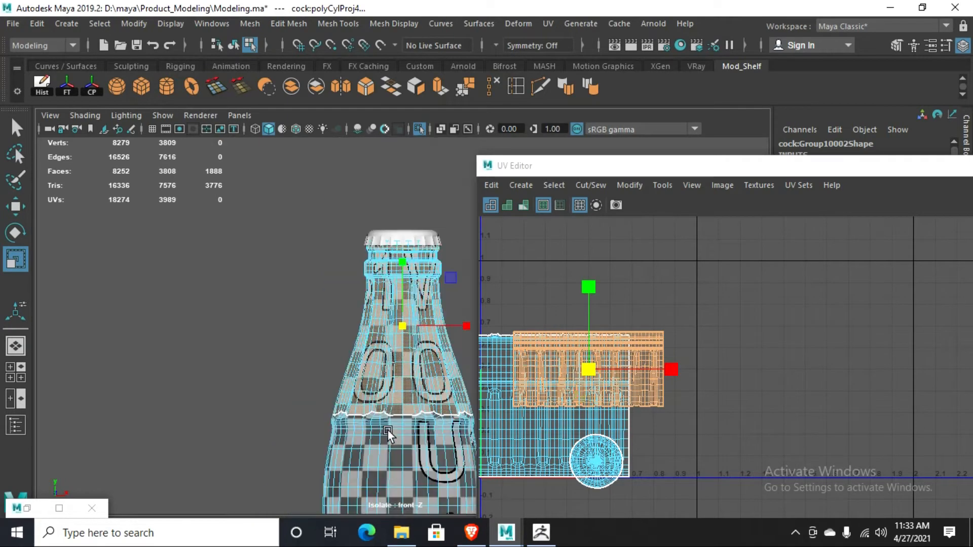
alt+right_drag(391, 437, 412, 446)
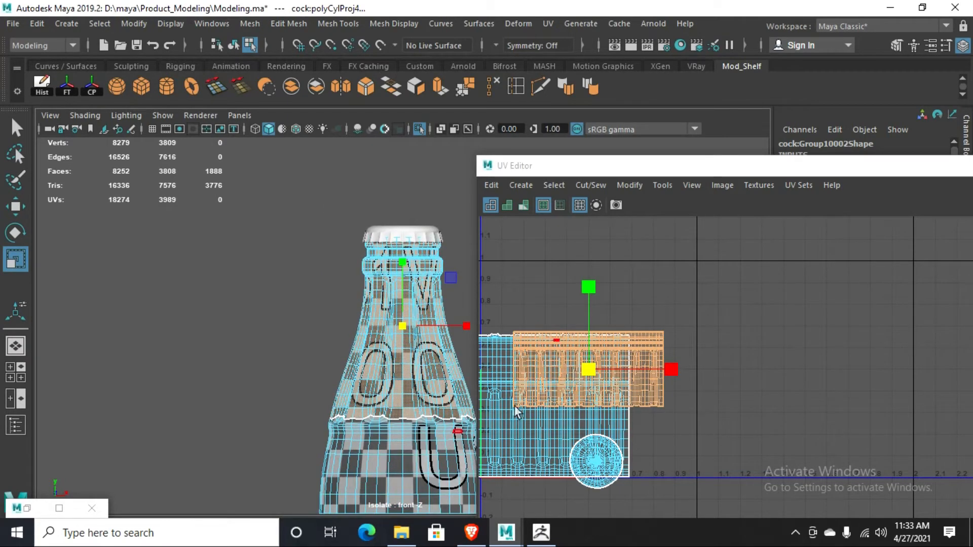
alt+right_drag(372, 389, 516, 418)
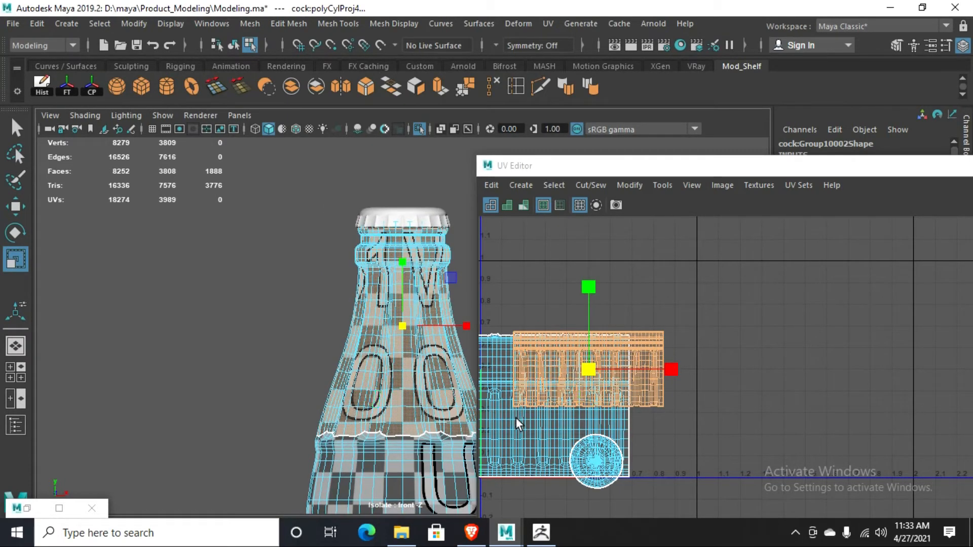
drag(589, 287, 593, 273)
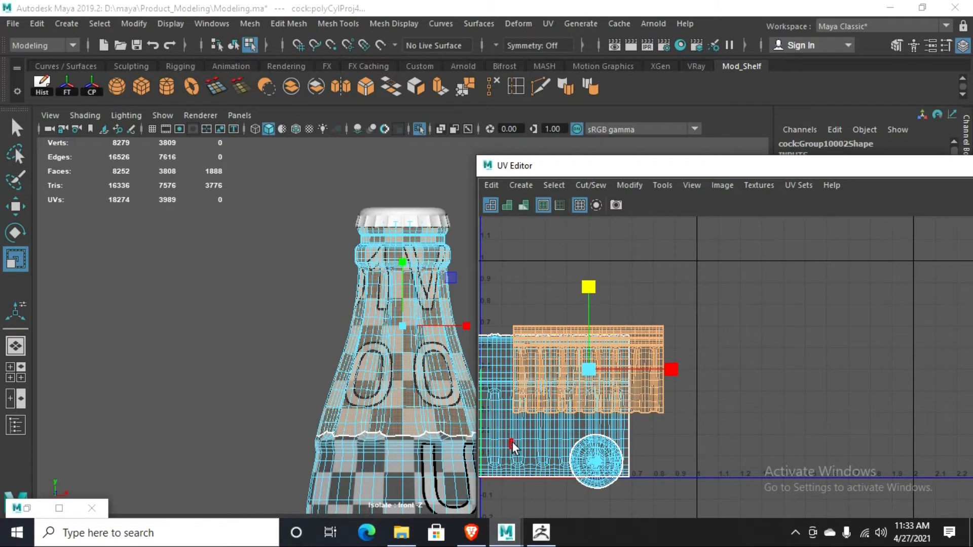
- Select the body and base shells along with the neck shell and lay all three out inside the 0 to 1 UV tile
shift+double_click(525, 433)
shift+double_click(601, 484)
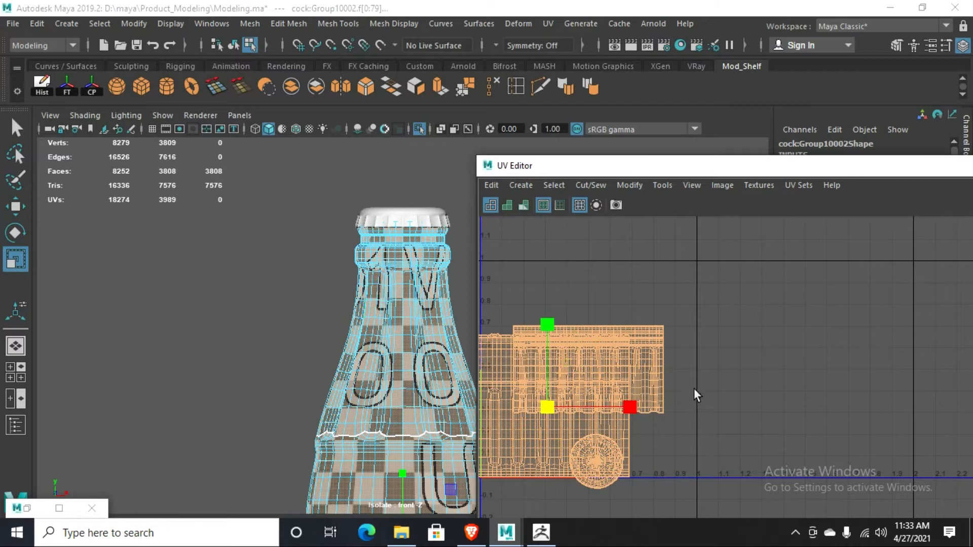
key(ctrl+l)
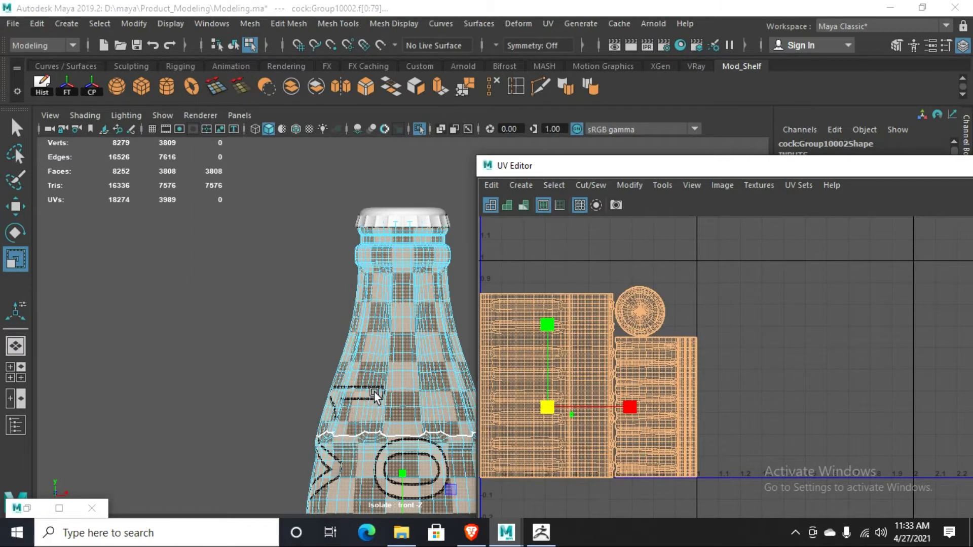
scroll(374, 392, down, 5)
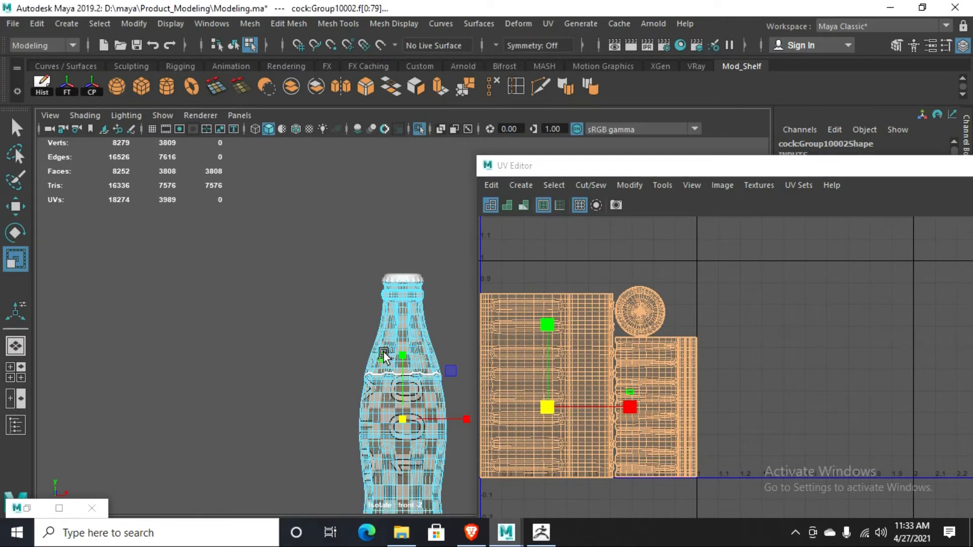
scroll(375, 328, up, 3)
scroll(385, 324, up, 2)
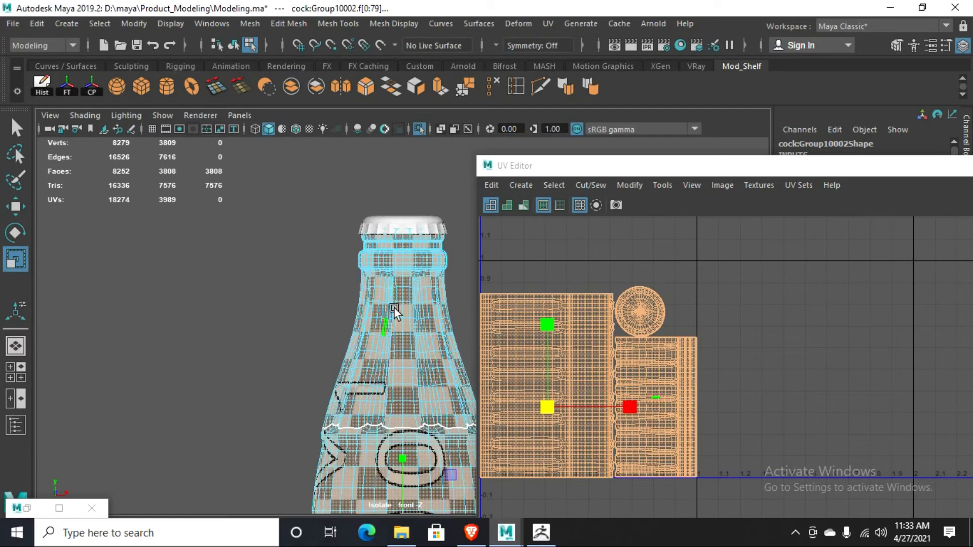
- Select the cap and bottle as whole objects and lay out all their shells together in one UV tile, checking the checkers in perspective
click(413, 222)
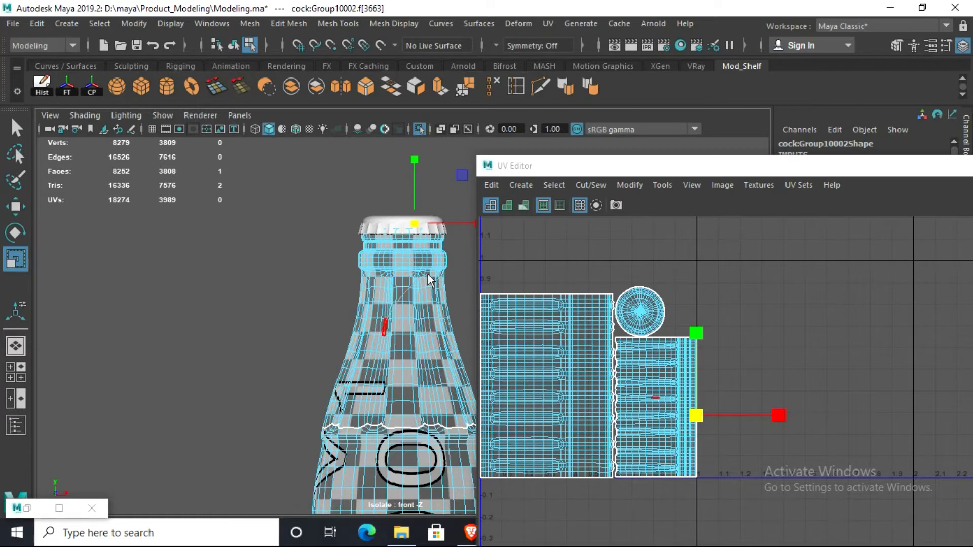
right_drag(385, 158, 446, 157)
click(223, 266)
click(382, 291)
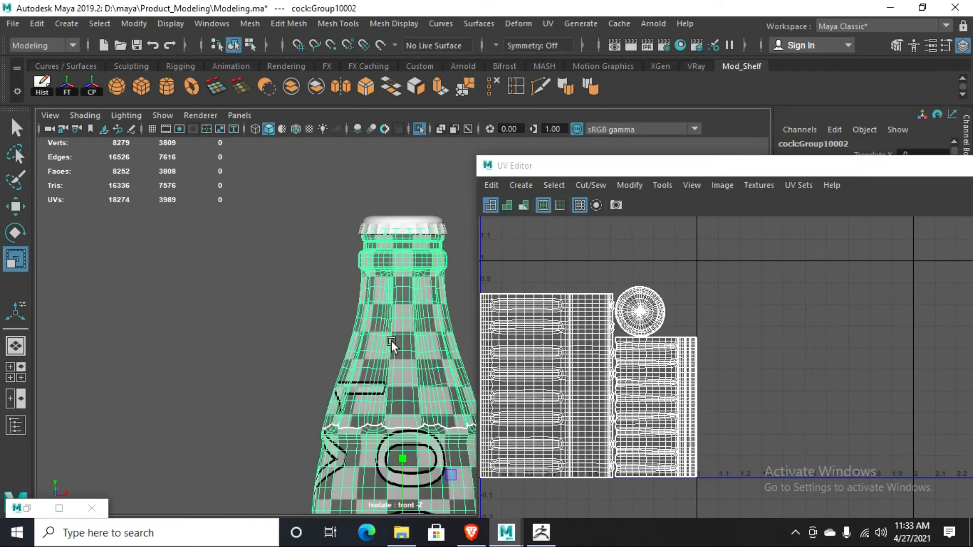
click(407, 223)
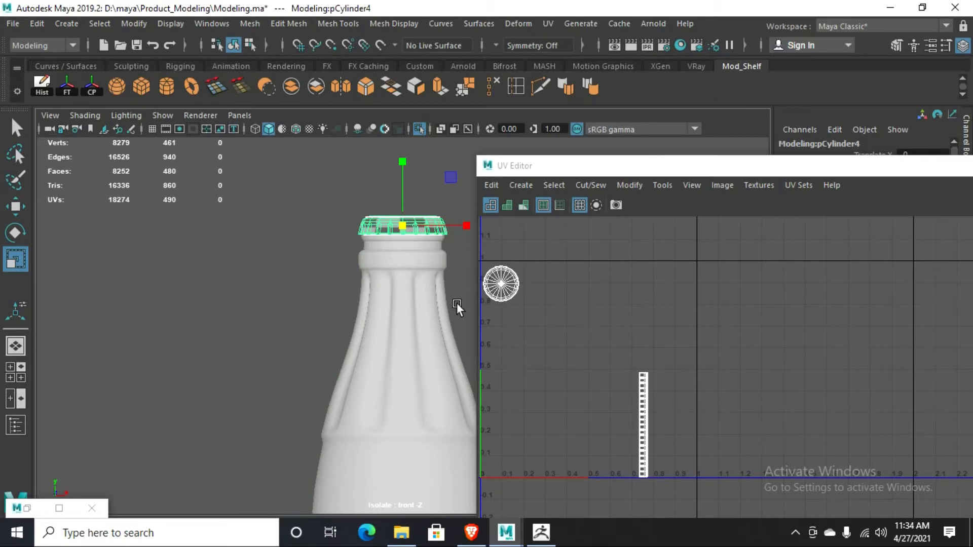
click(451, 407)
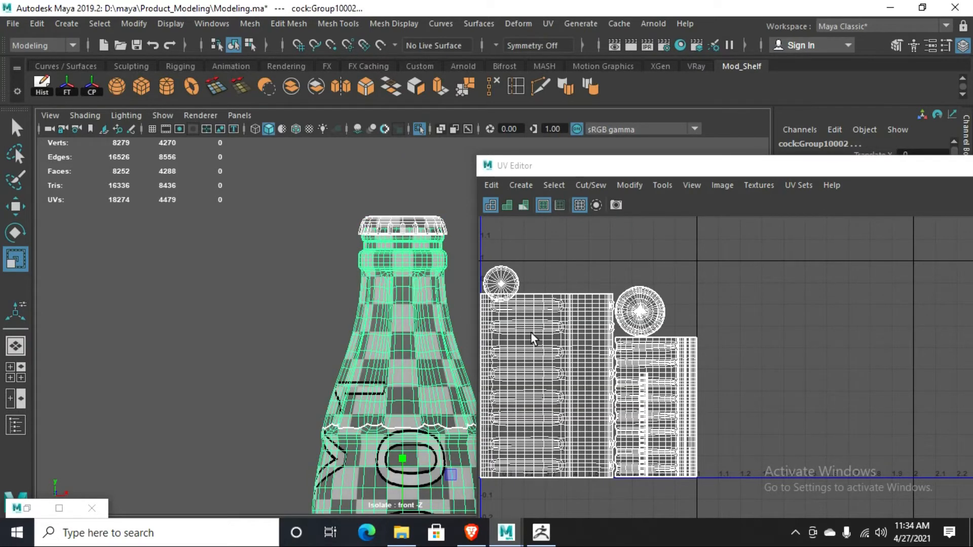
key(ctrl+l)
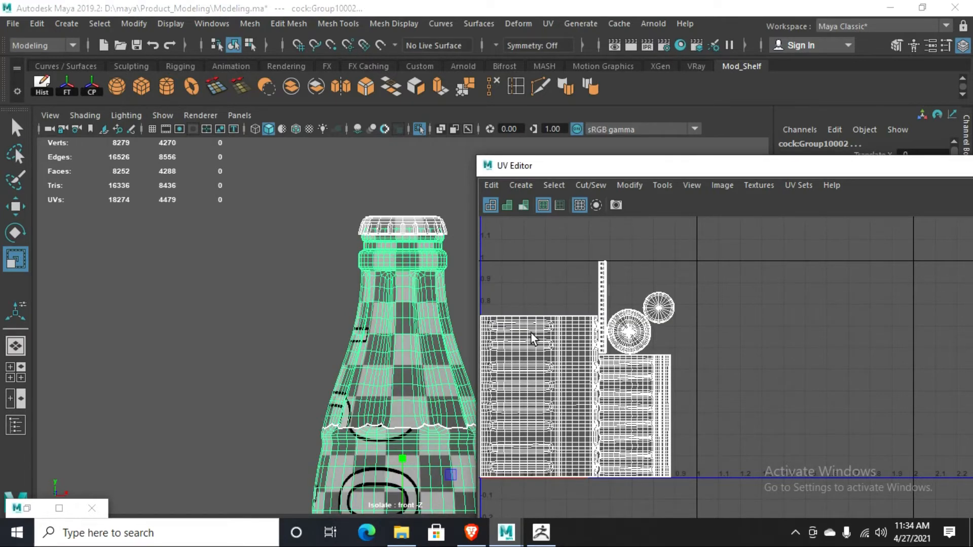
click(370, 307)
key(space)
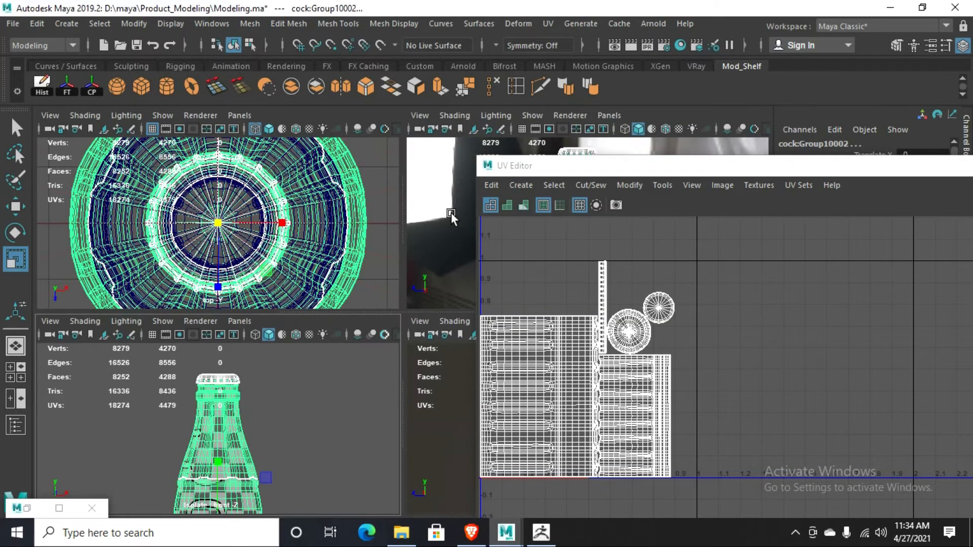
key(space)
alt+drag(370, 346, 416, 294)
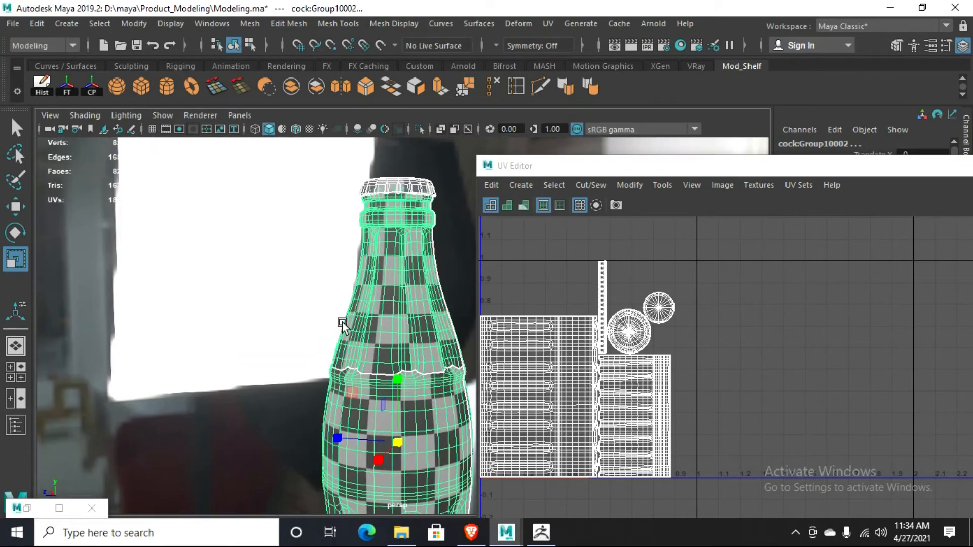
- Set up a UV snapshot of the bottle and cap layout, with its output file on the Desktop named bottle_uv
scroll(544, 242, down, 2)
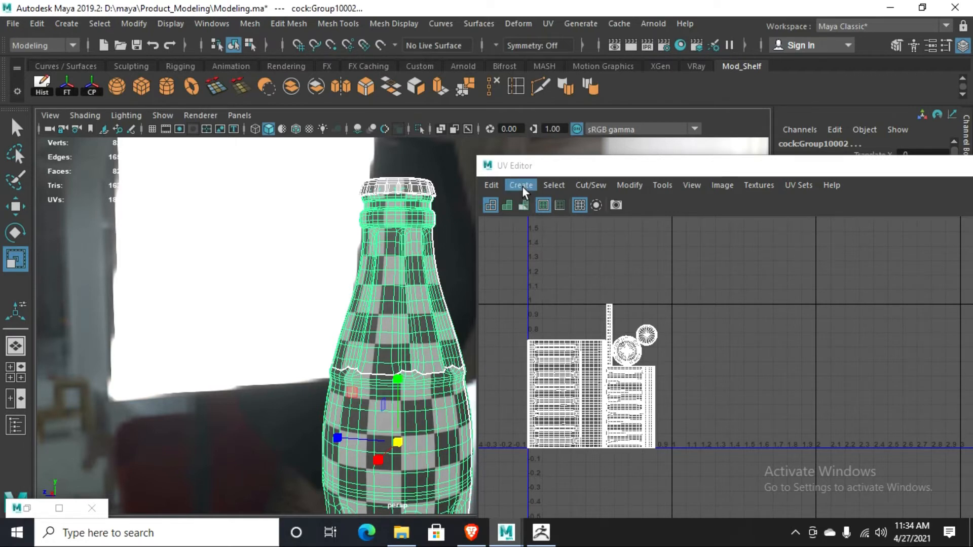
drag(623, 166, 367, 153)
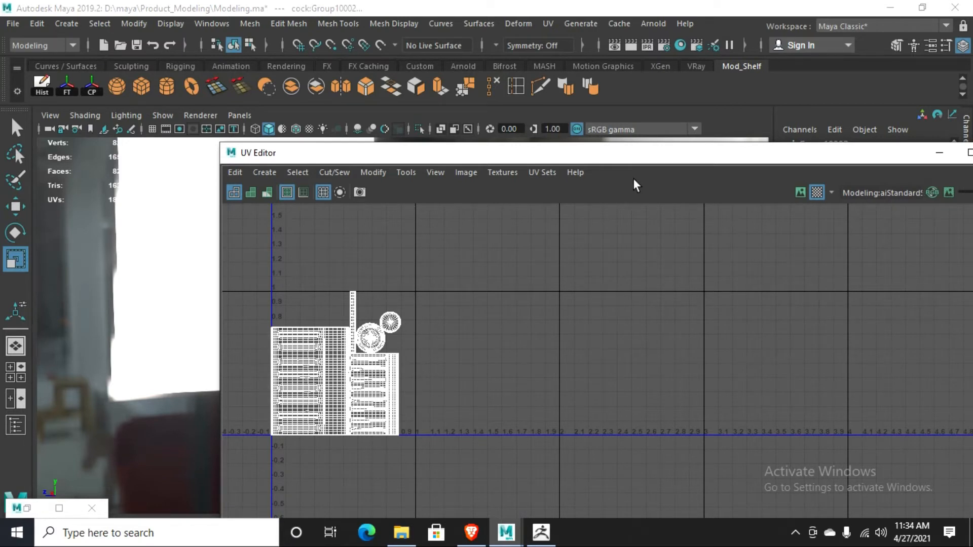
click(465, 172)
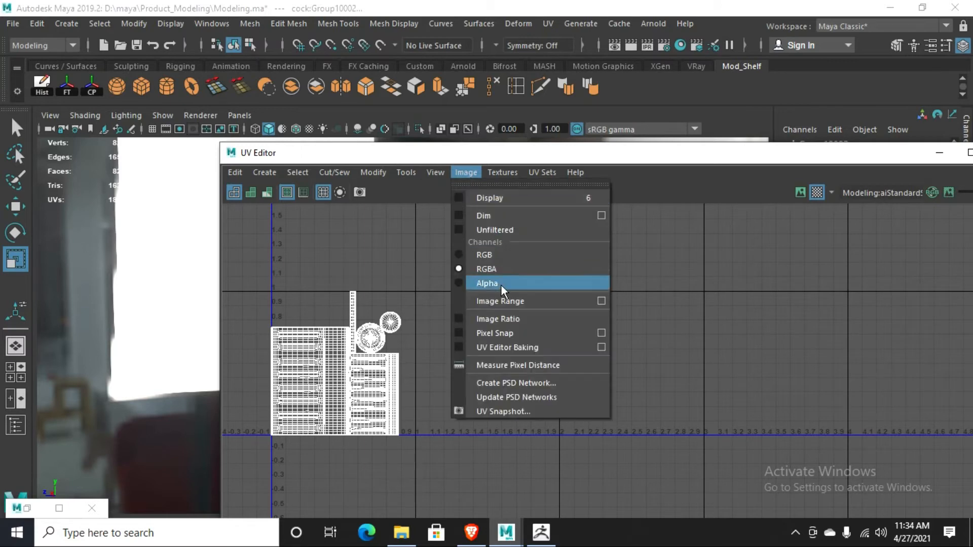
click(516, 412)
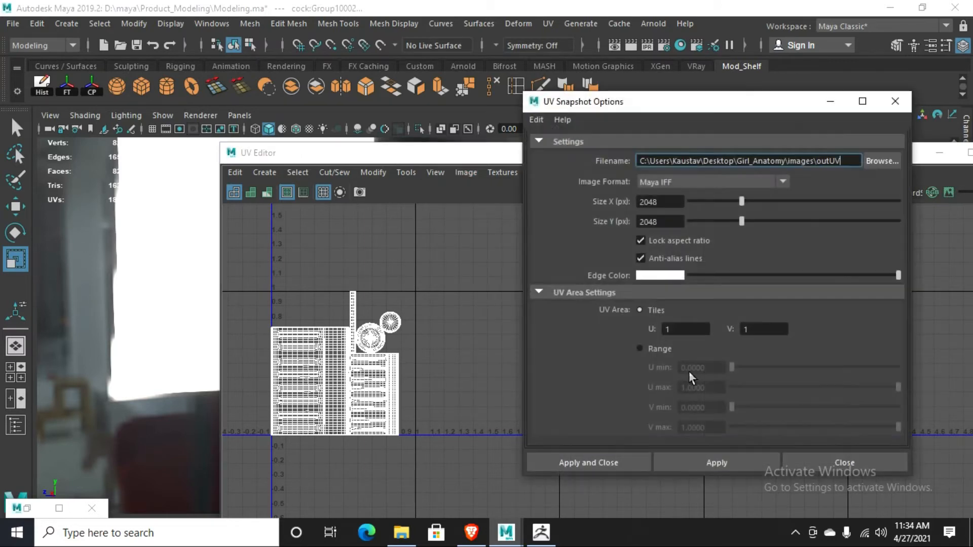
click(882, 161)
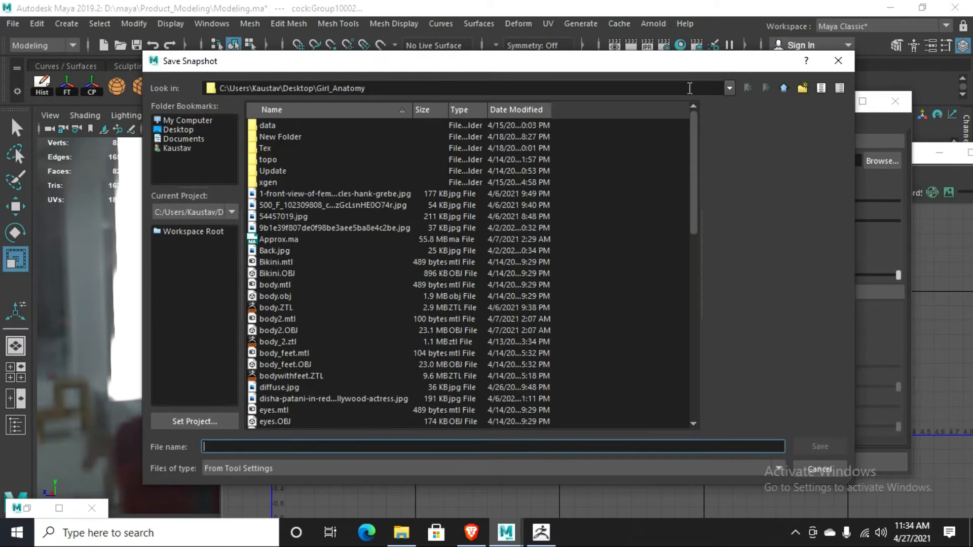
click(178, 130)
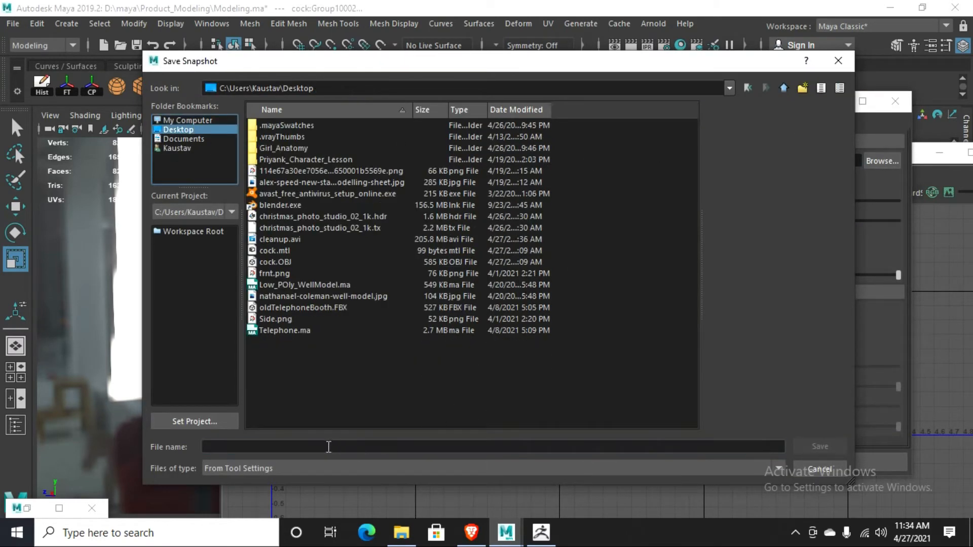
text(bottle)
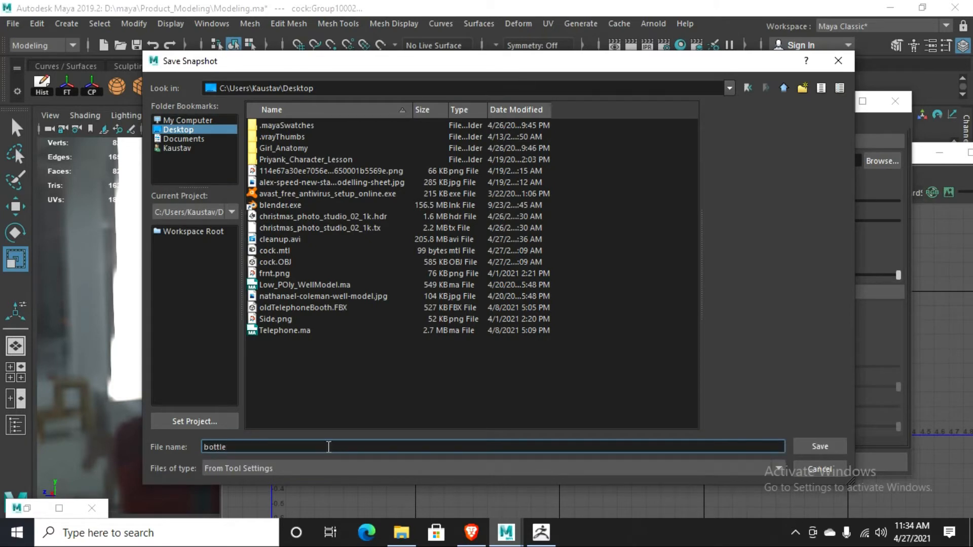
text(_uv)
key(Return)
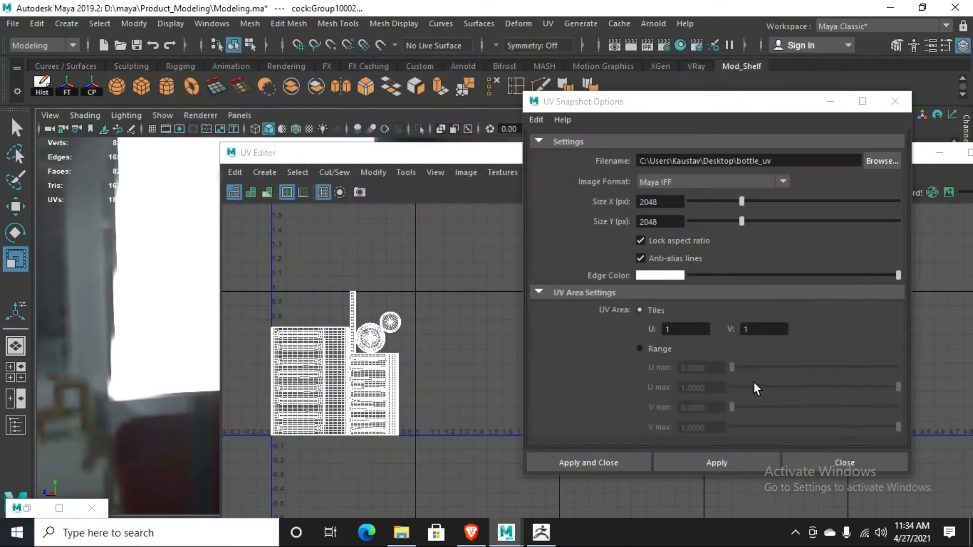
- Set the snapshot's image format to PNG and export it at 2048 by 2048 pixels
click(692, 184)
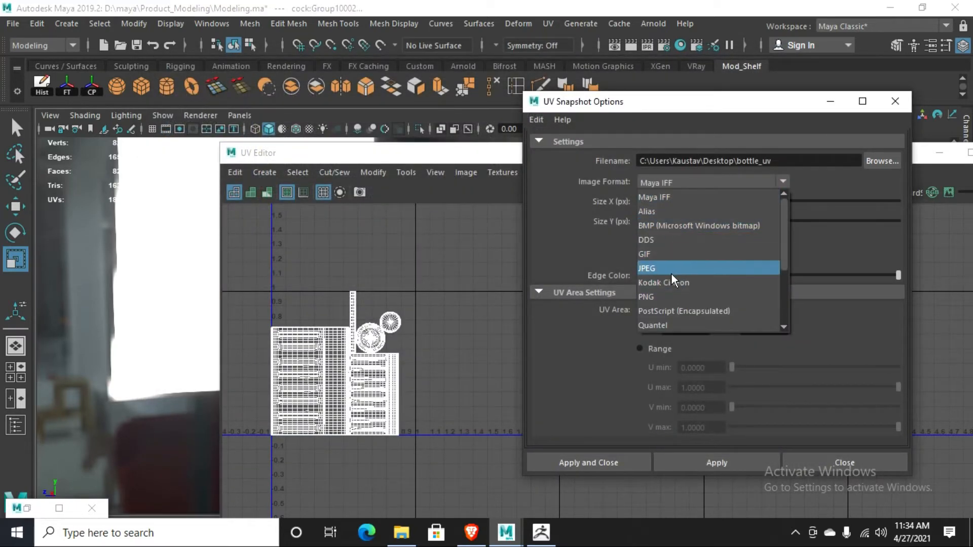
scroll(671, 278, down, 2)
click(654, 211)
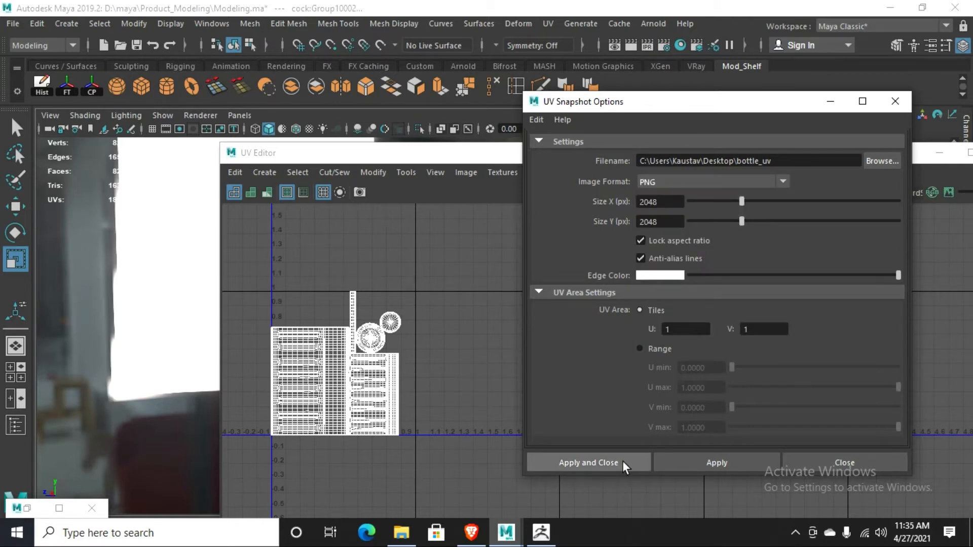
click(623, 460)
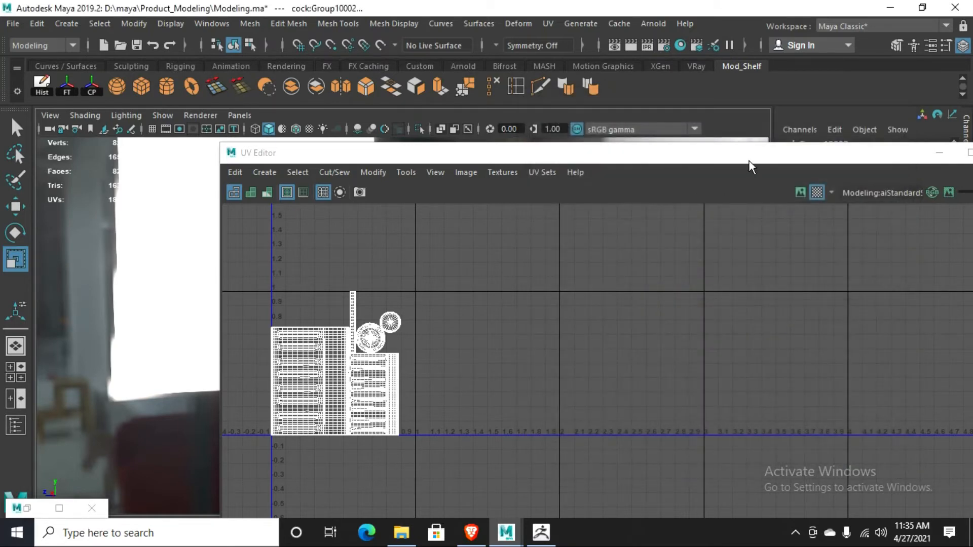
- Minimize the UV Editor and Maya, view the exported bottle_uv image enlarged from the refreshed desktop, and close the viewer
drag(749, 159, 536, 202)
click(738, 193)
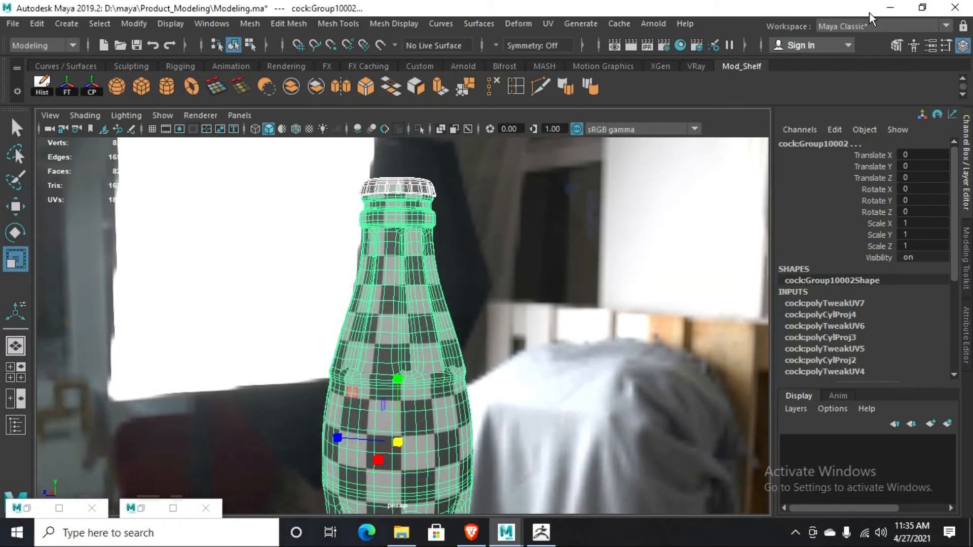
click(890, 8)
right_click(530, 121)
click(563, 163)
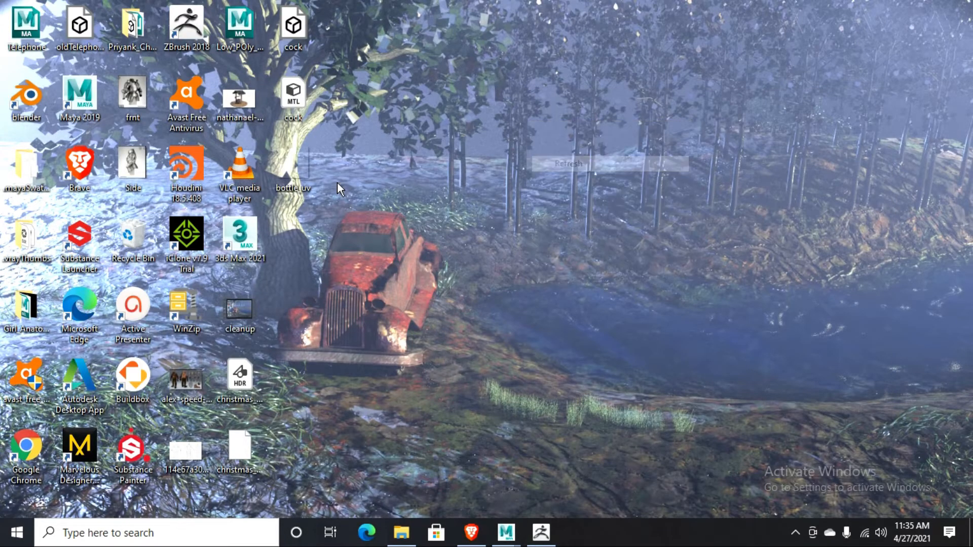
double_click(286, 164)
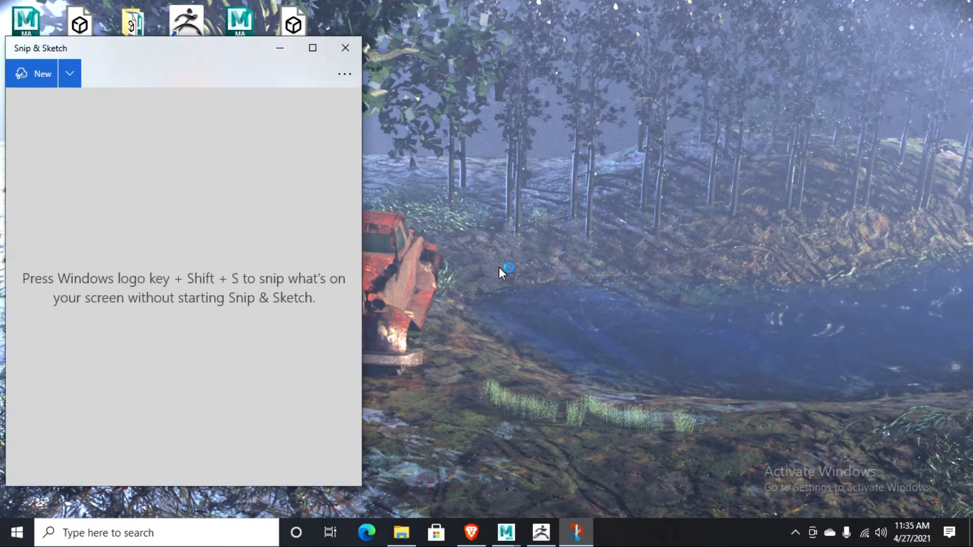
click(313, 47)
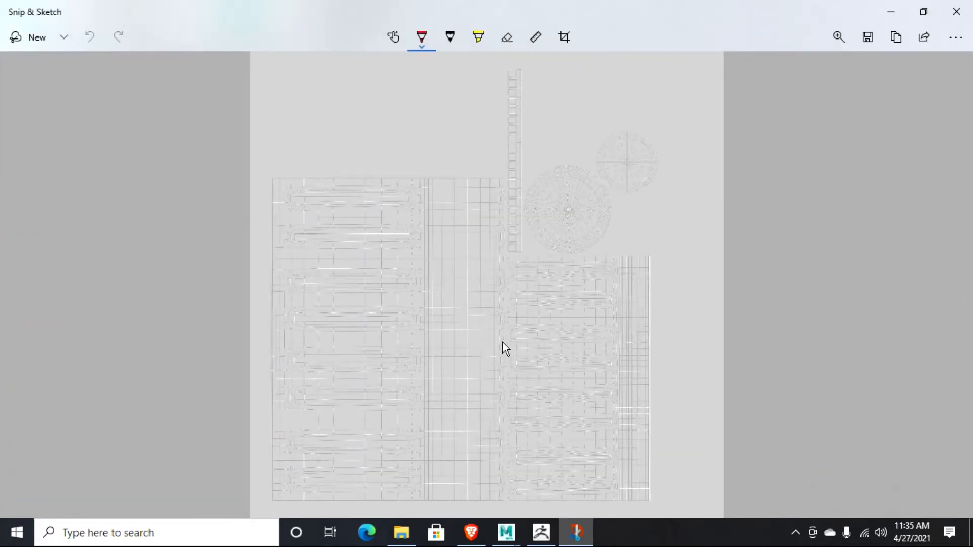
click(956, 11)
- Refresh the desktop and permanently delete the exported bottle_uv image from it
right_click(553, 171)
click(580, 213)
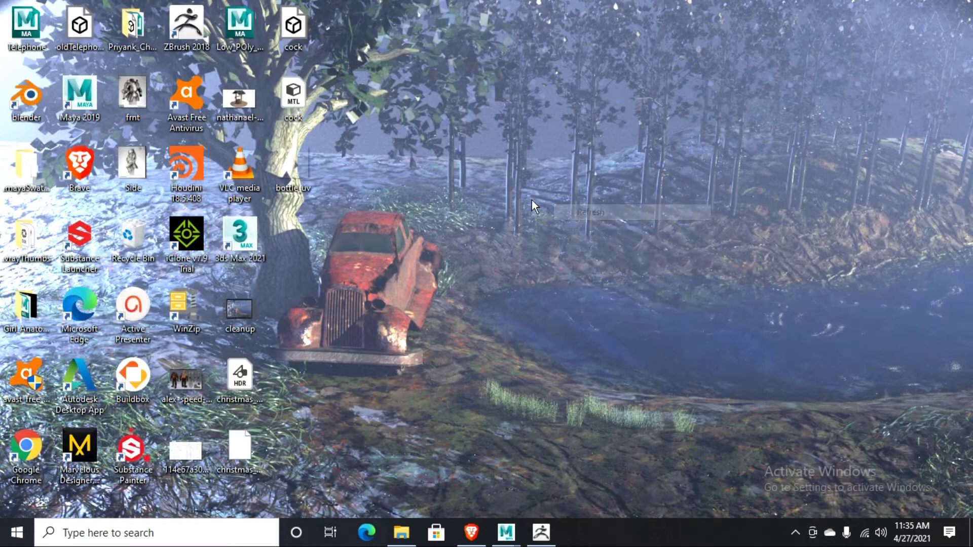
right_click(531, 200)
click(567, 241)
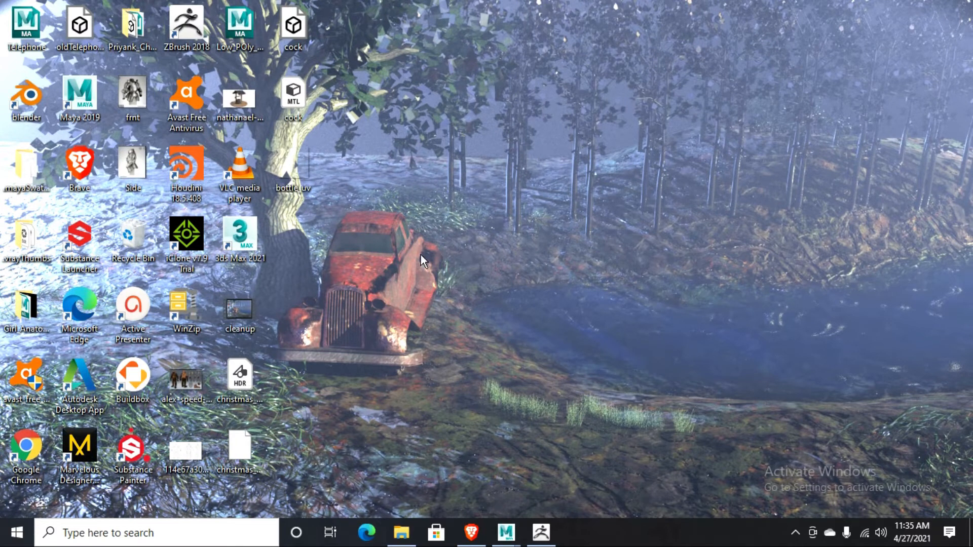
drag(360, 223, 264, 165)
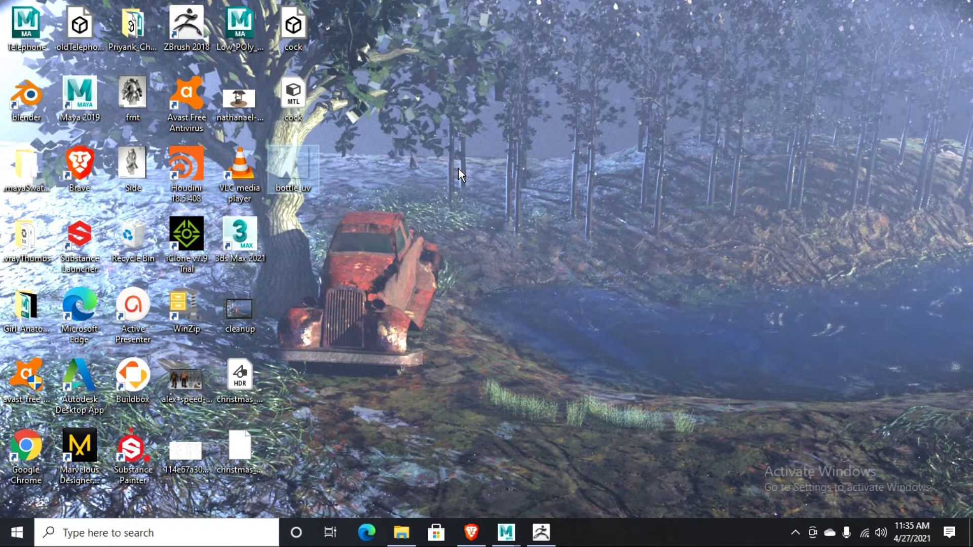
key(shift+Delete)
key(Return)
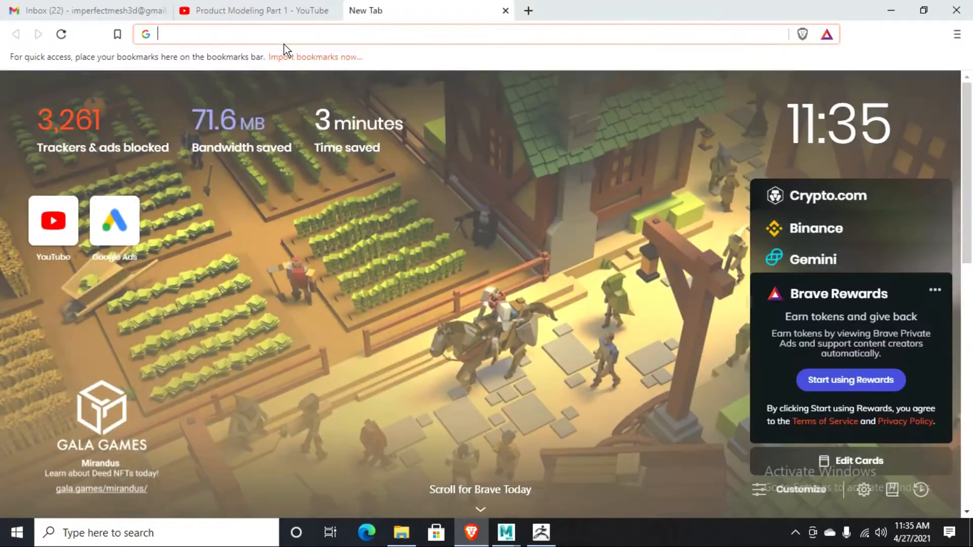
- Switch to the Brave browser, search the web for "pbr texture full form" and open Marmoset's article on physically-based rendering
text(pbr te)
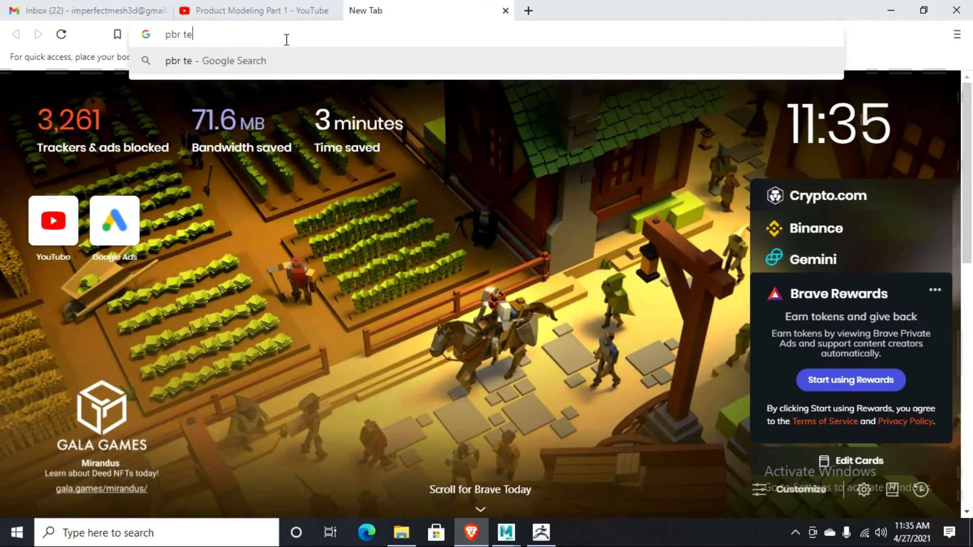
text(xture full form)
key(Return)
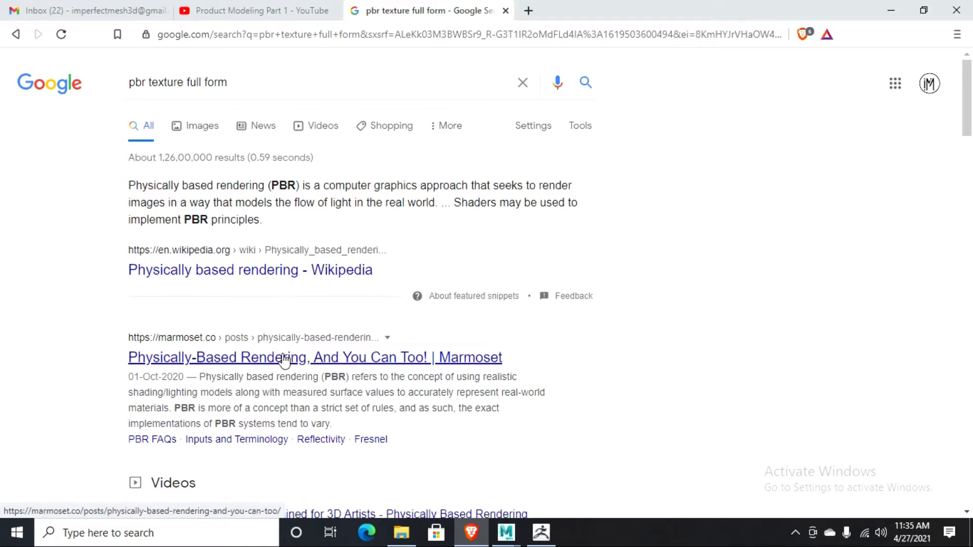
click(317, 357)
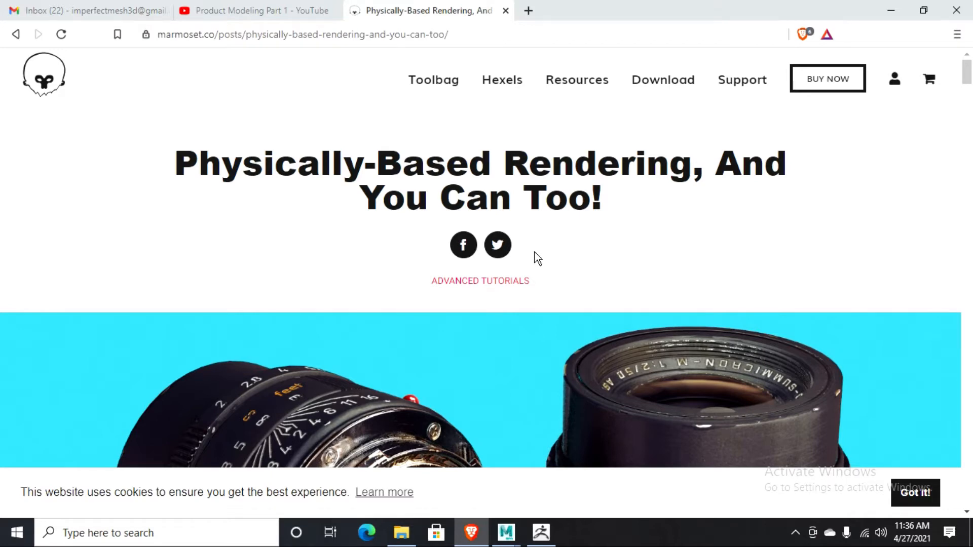
- Skim the Marmoset article's lens renders, material spheres and contents list, and close its browser tab
scroll(487, 347, down, 5)
scroll(487, 352, down, 1)
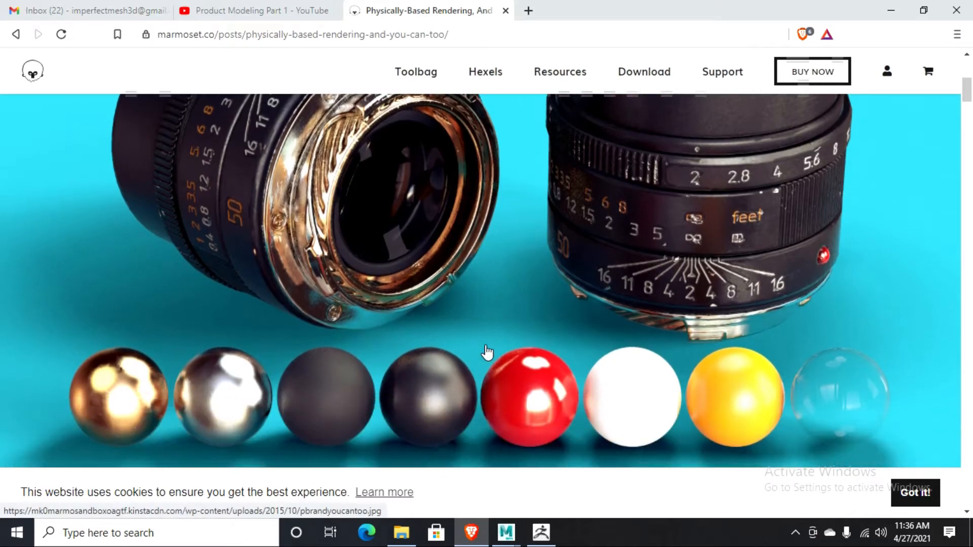
scroll(606, 289, up, 3)
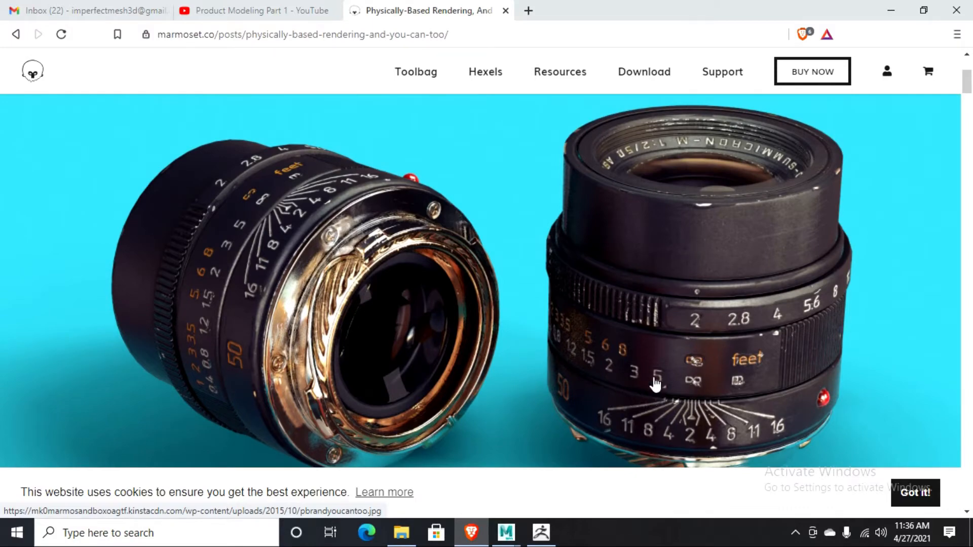
scroll(655, 384, down, 10)
scroll(654, 385, up, 15)
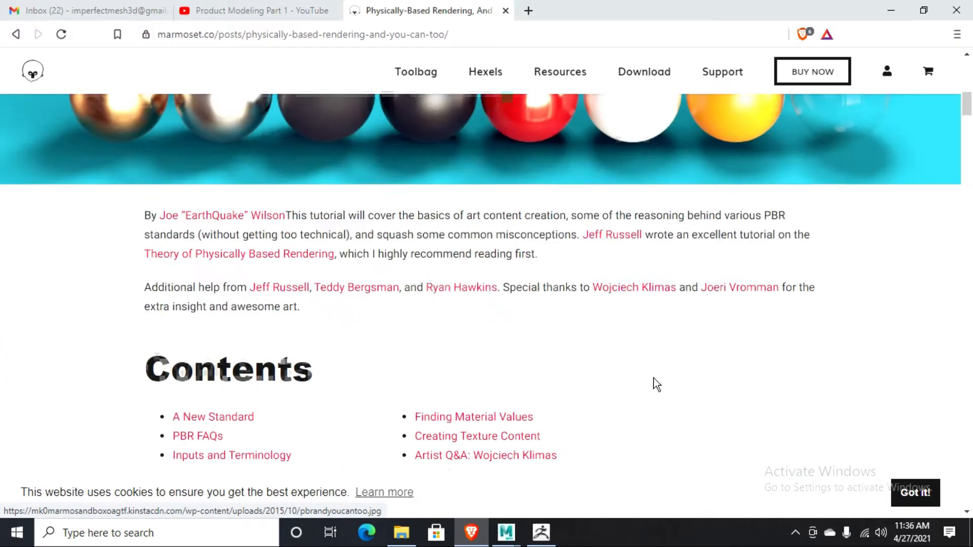
click(506, 10)
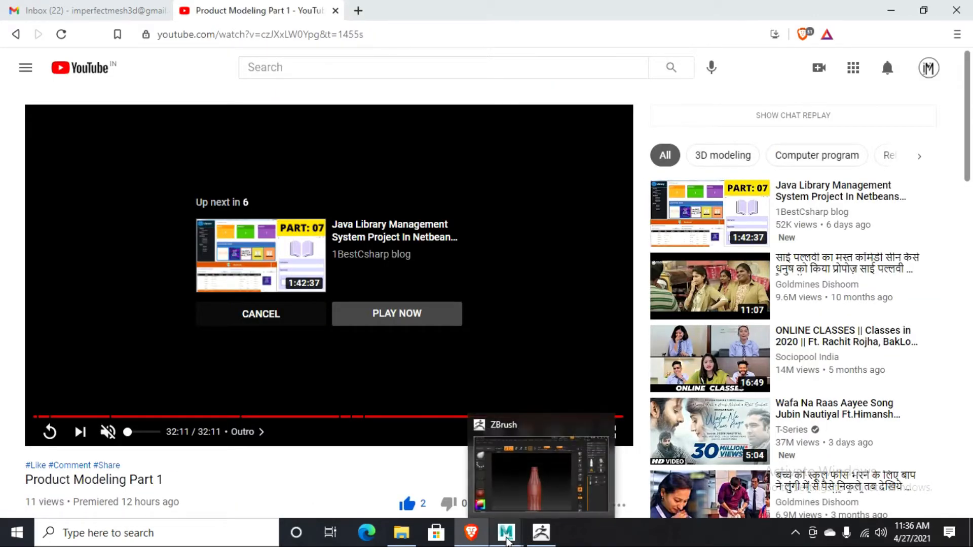
- Switch back to the Maya scene and close the UV Editor
mouse_move(507, 541)
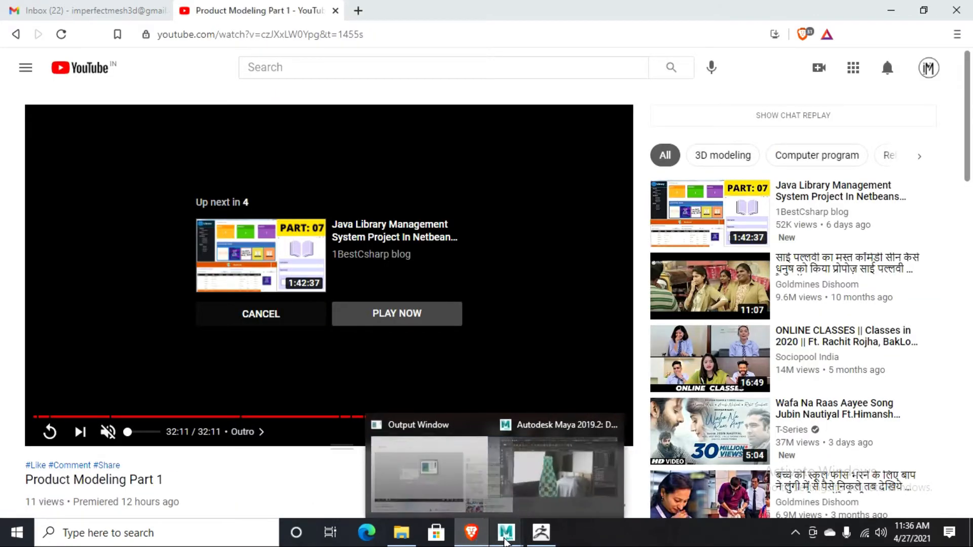
click(582, 472)
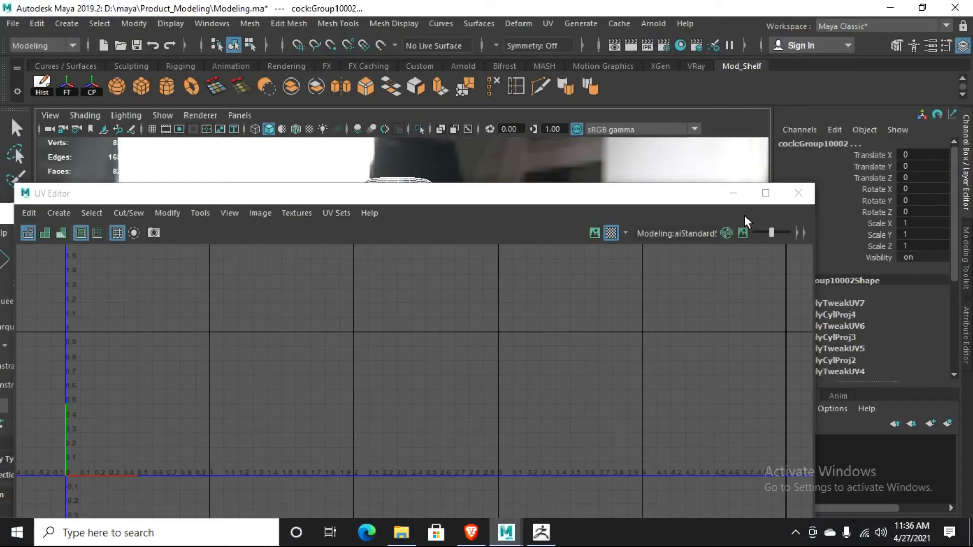
click(798, 193)
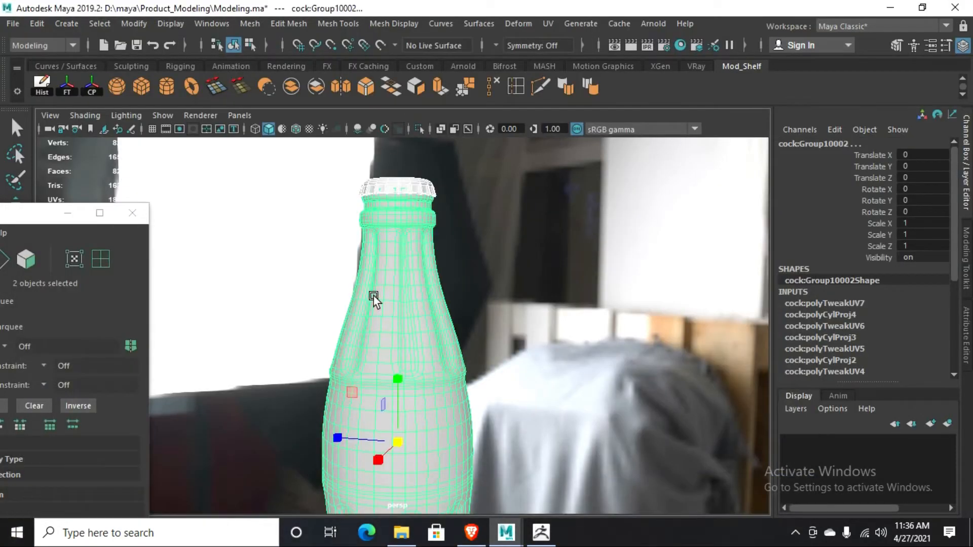
- Select the whole bottle with its cap, delete the objects' construction history and save the Modeling.ma scene
alt+drag(374, 295, 391, 320)
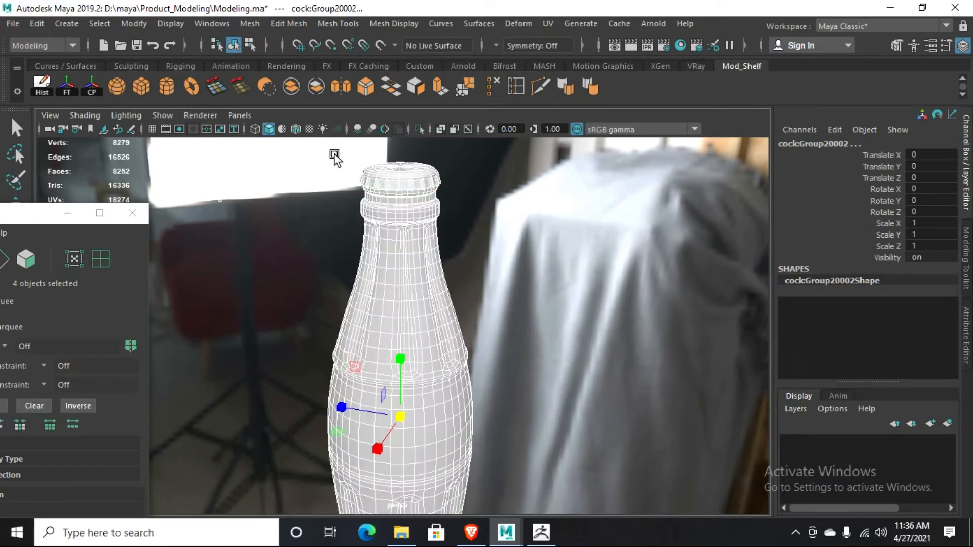
drag(332, 152, 475, 291)
key(ctrl+s)
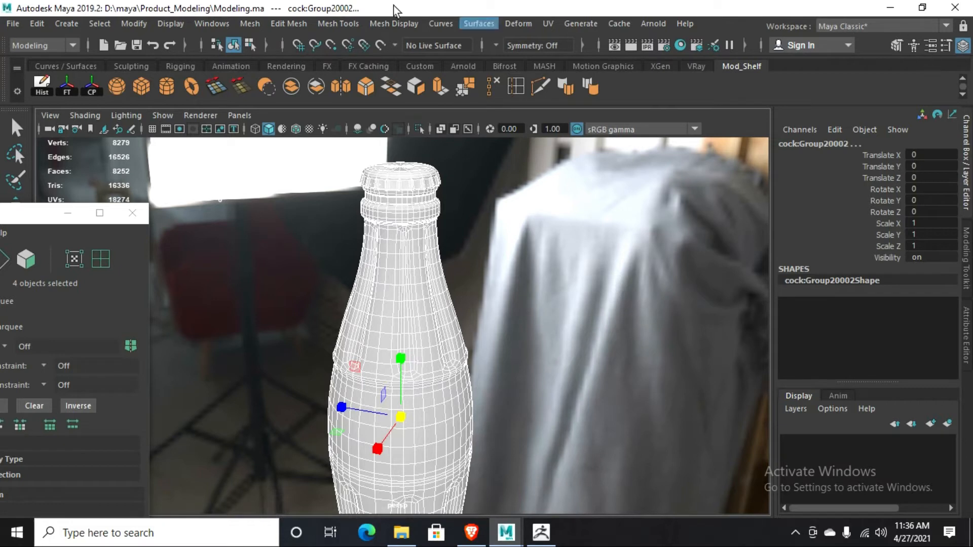
- Select the bottle's glass mesh without the cap and open the Hypershade
click(418, 264)
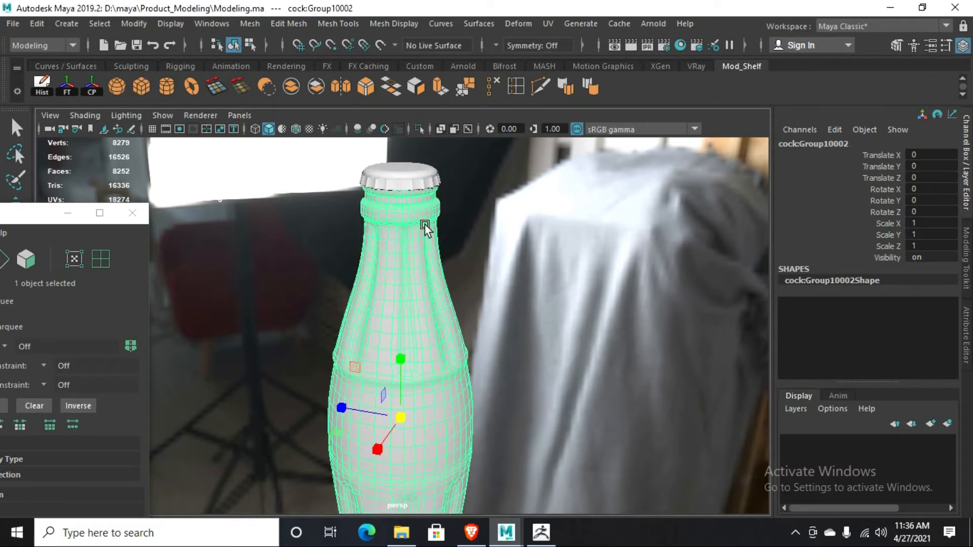
right_click(414, 254)
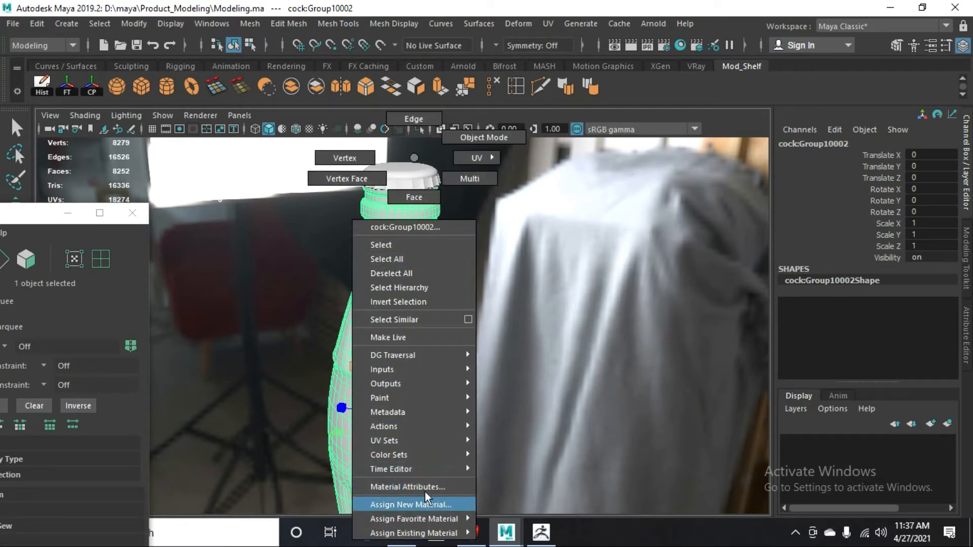
right_drag(416, 159, 385, 124)
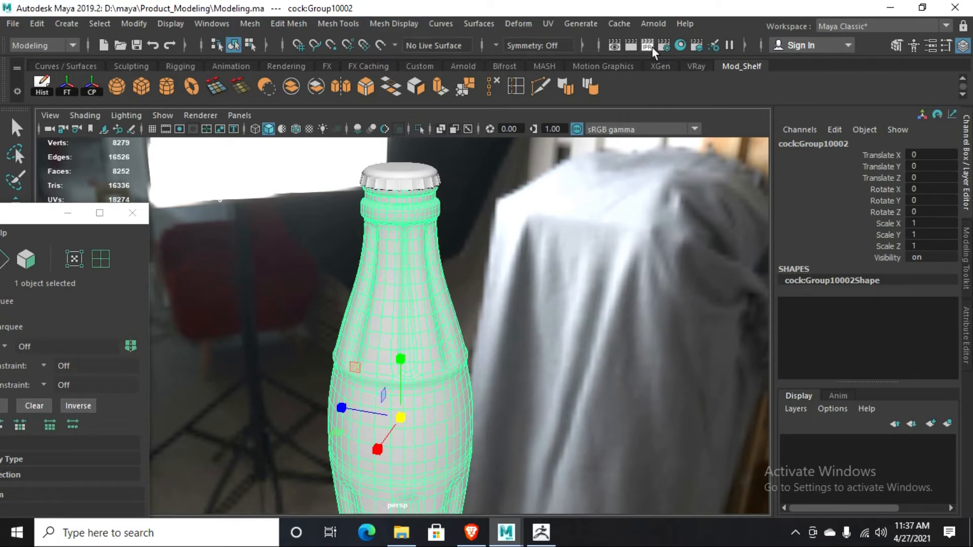
click(679, 44)
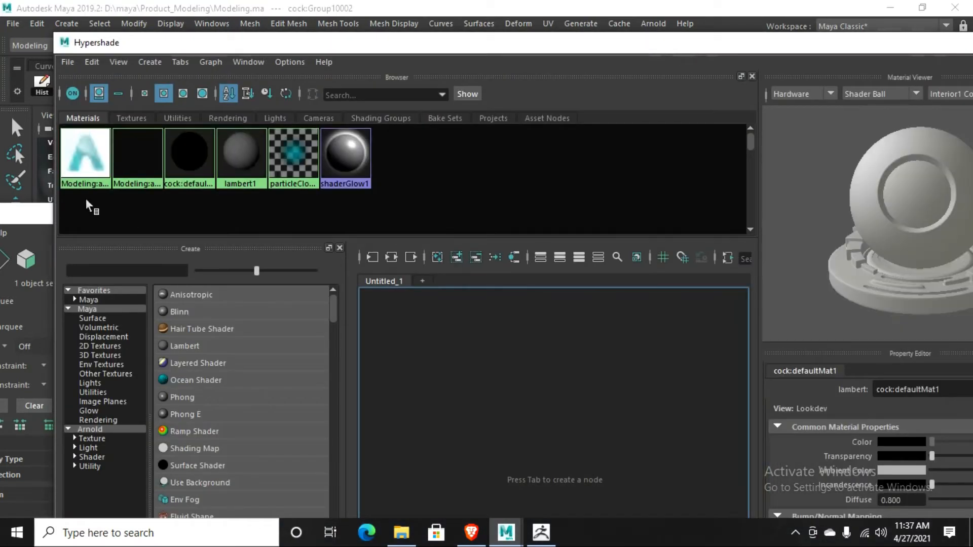
- Delete all the removable materials in the Hypershade, leaving only the default ones, and close the Hypershade
click(91, 156)
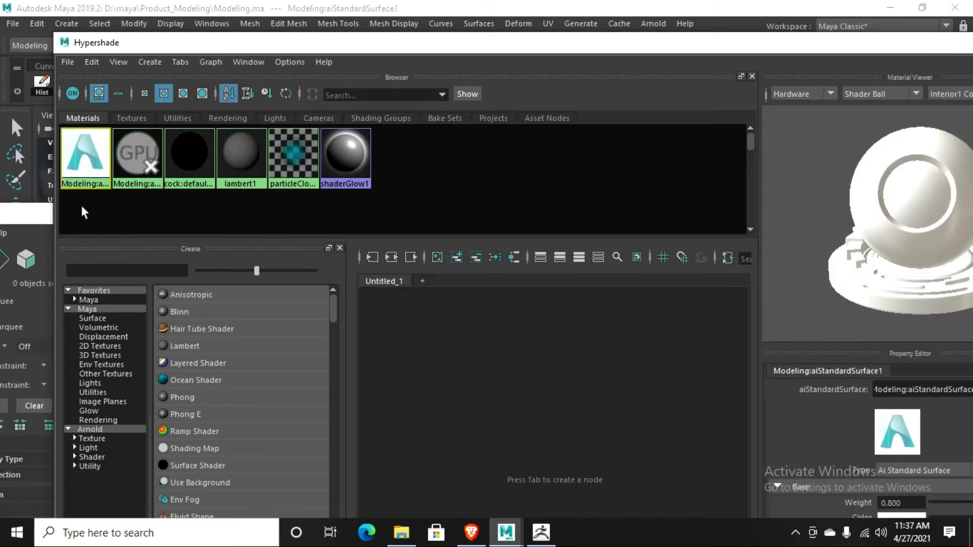
drag(81, 206, 407, 173)
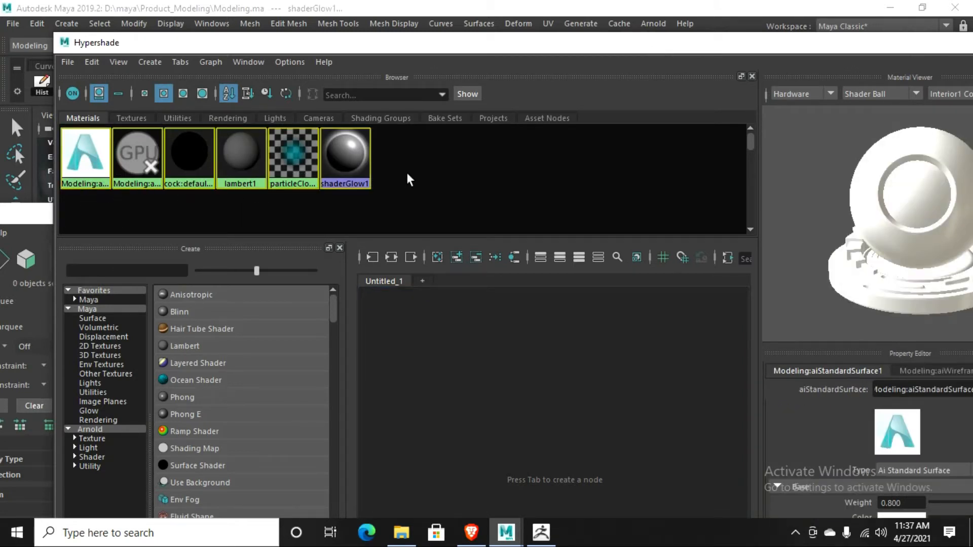
key(Delete)
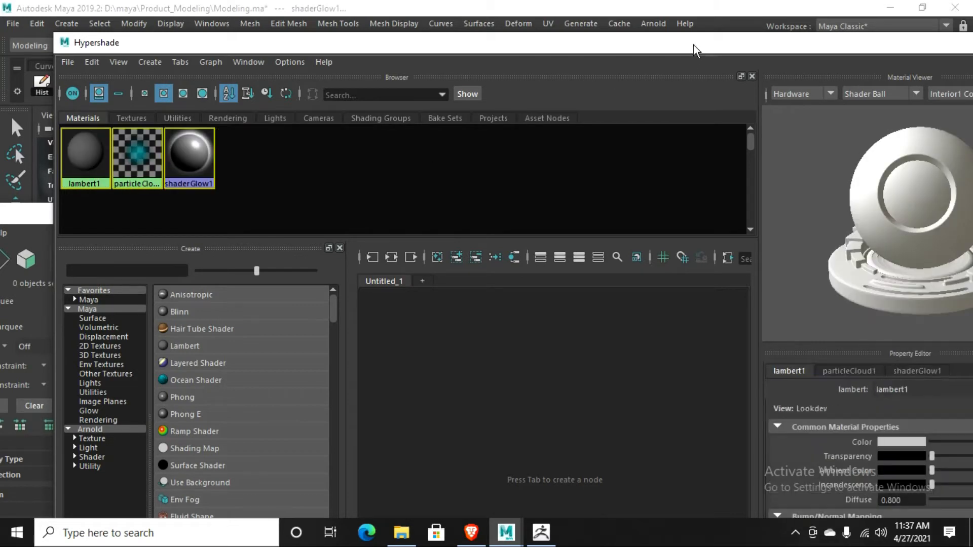
double_click(693, 45)
click(759, 65)
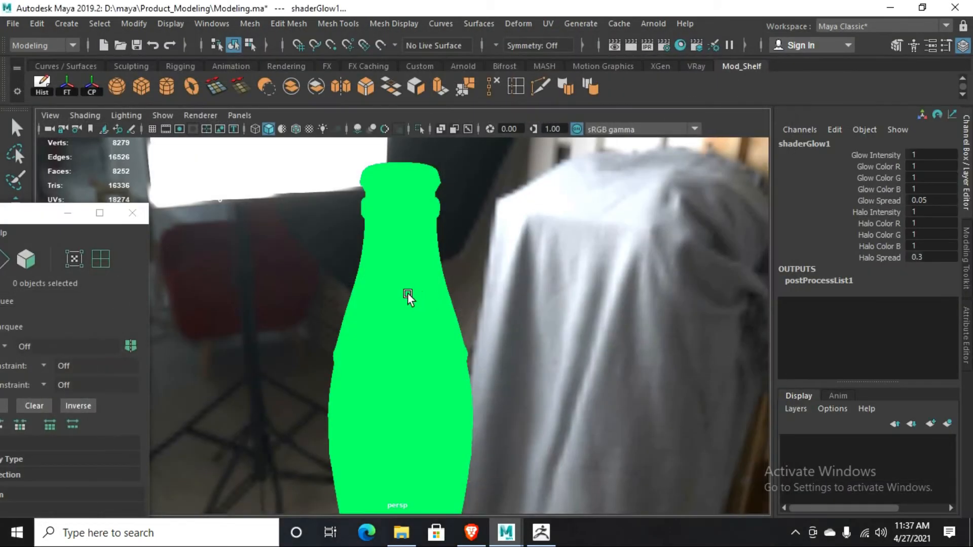
- Assign a new Arnold aiStandardSurface material to the bottle's glass mesh
mouse_move(410, 256)
alt+mouse_down()
mouse_move(466, 308)
mouse_move(436, 260)
mouse_move(397, 269)
alt+mouse_up()
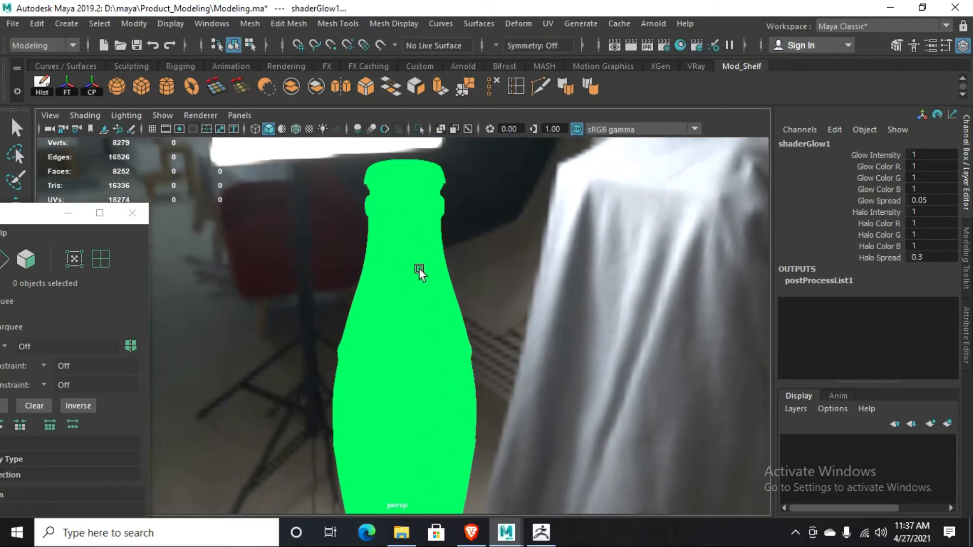
click(441, 332)
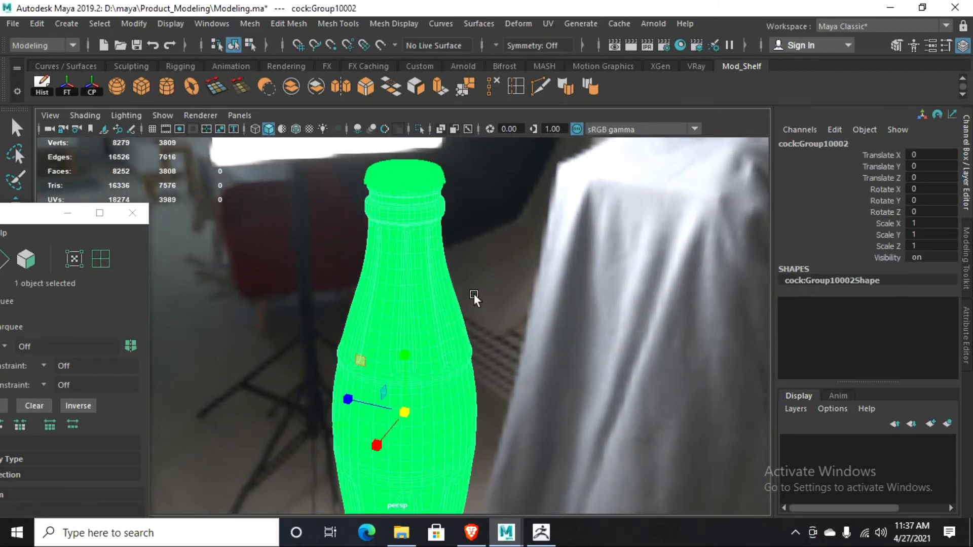
right_click(408, 278)
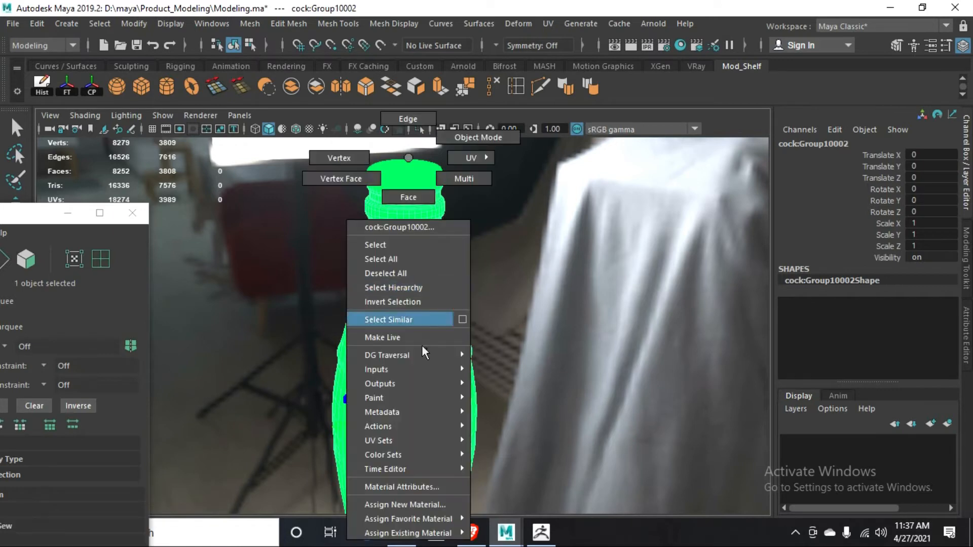
click(415, 501)
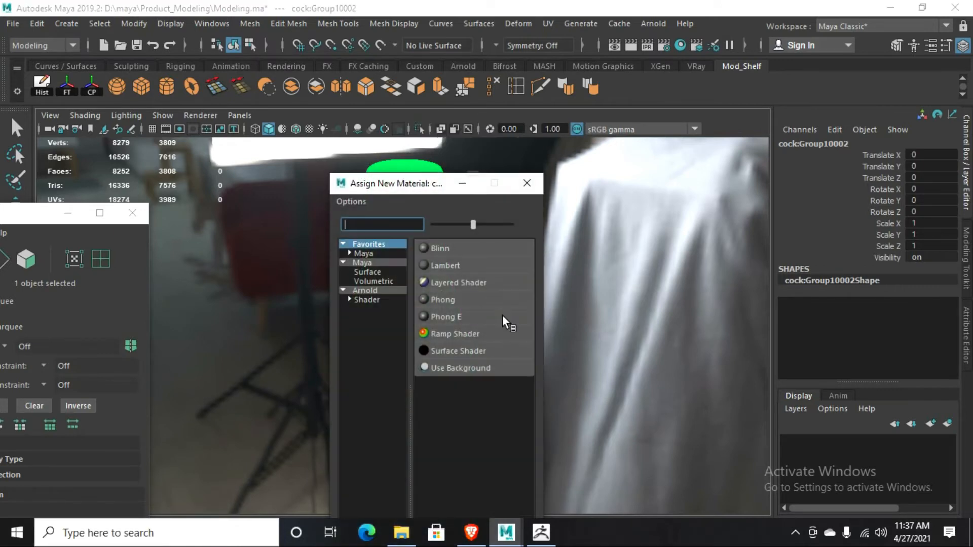
click(366, 291)
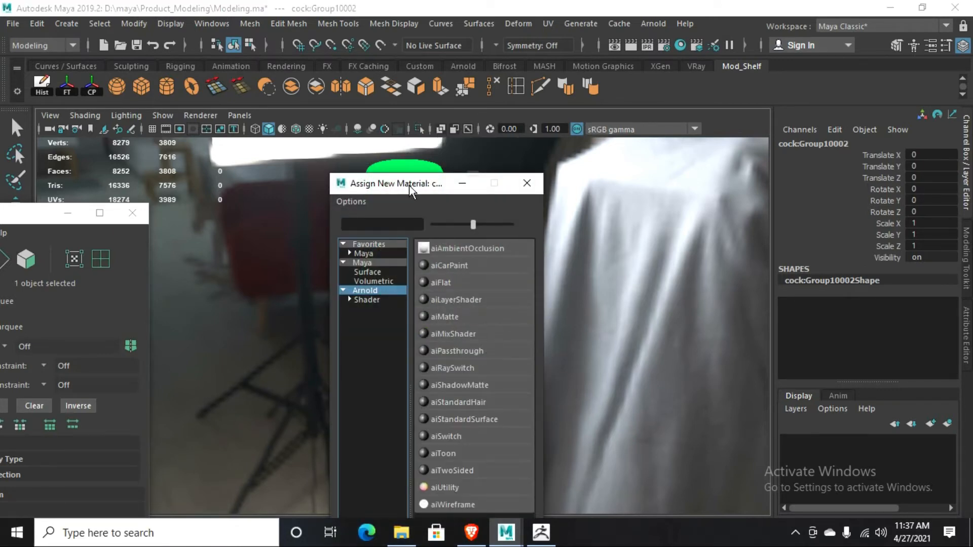
drag(409, 190, 397, 91)
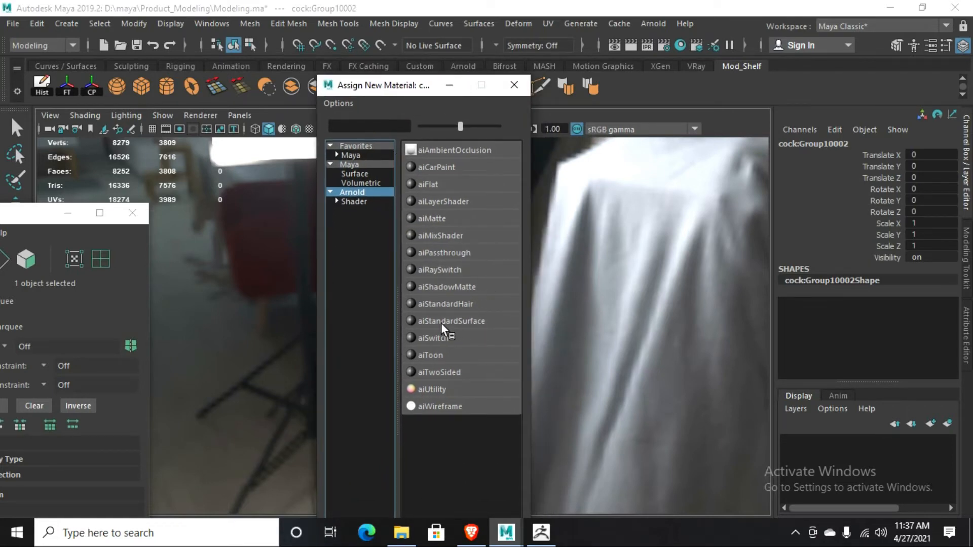
click(482, 324)
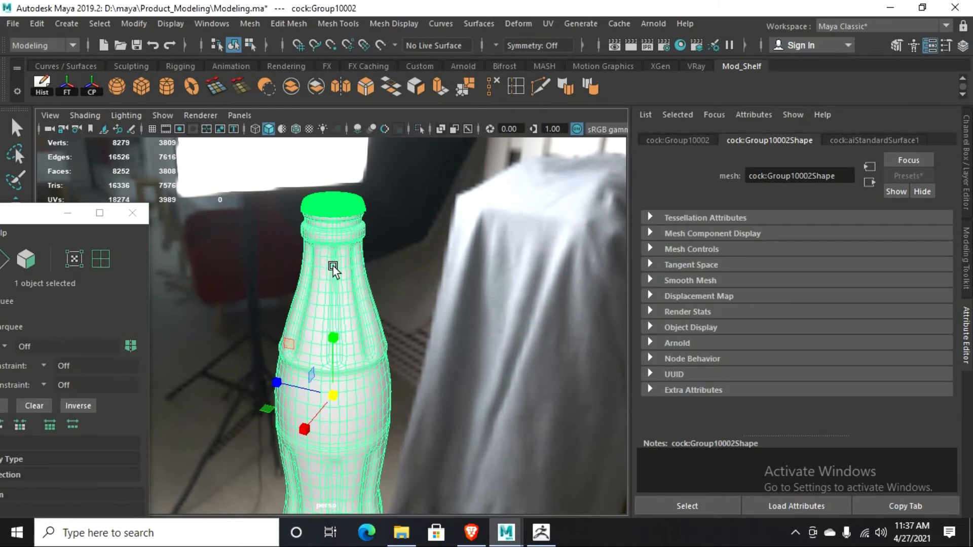
- Rename the glass mesh's aiStandardSurface material to Bottle
mouse_move(359, 311)
alt+mouse_down()
mouse_move(365, 289)
mouse_move(363, 330)
alt+mouse_up()
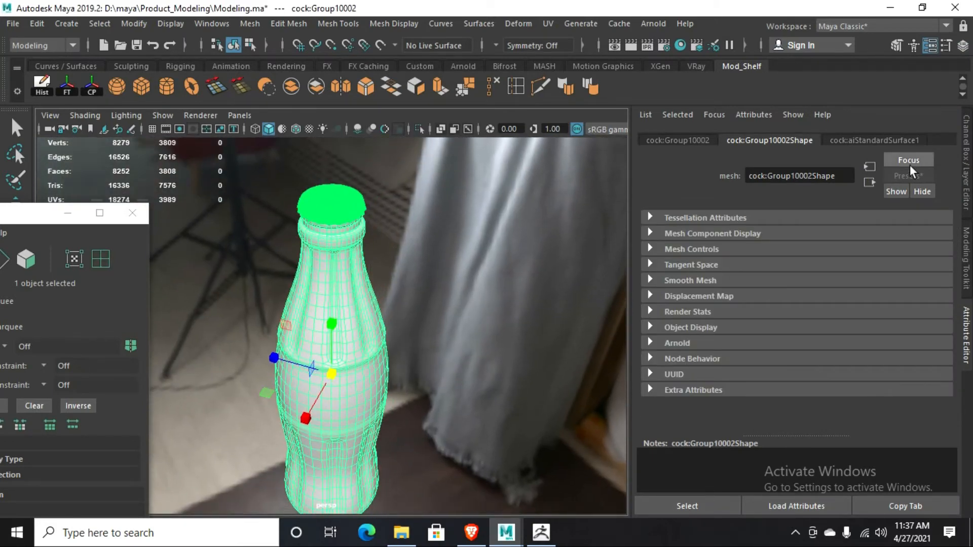
click(863, 141)
drag(844, 176, 722, 173)
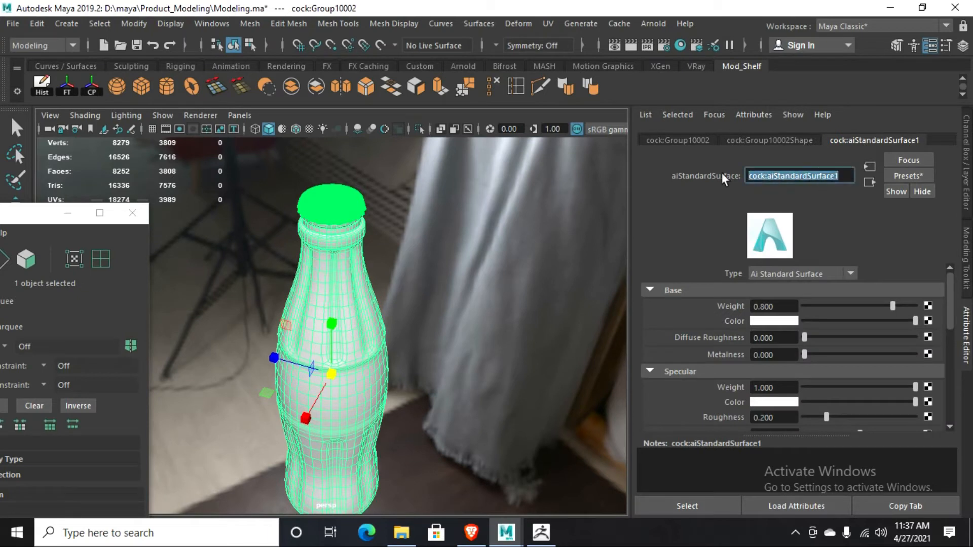
text(Bottle)
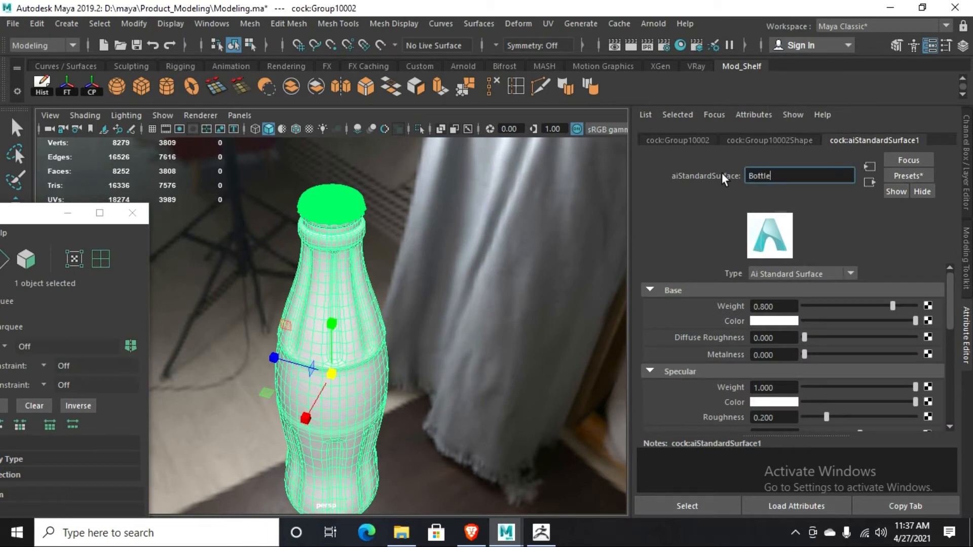
key(Return)
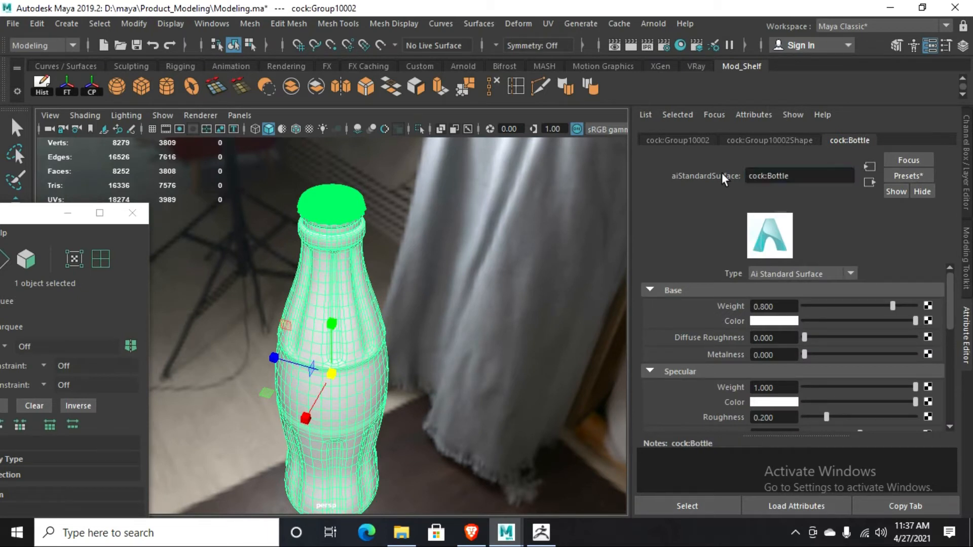
- Assign a new aiStandardSurface material to the bottle cap and rename the material to Cap
click(360, 199)
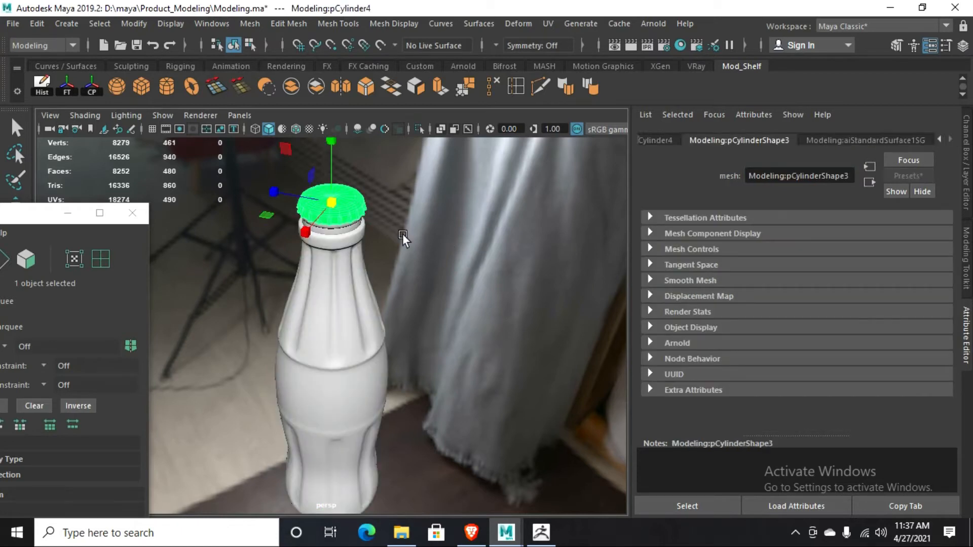
right_drag(355, 201, 321, 507)
click(360, 192)
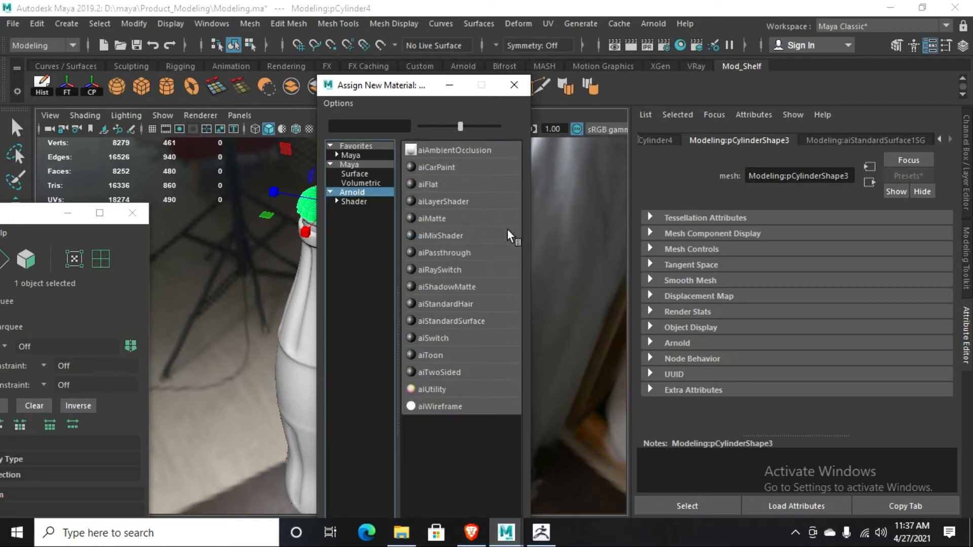
click(451, 321)
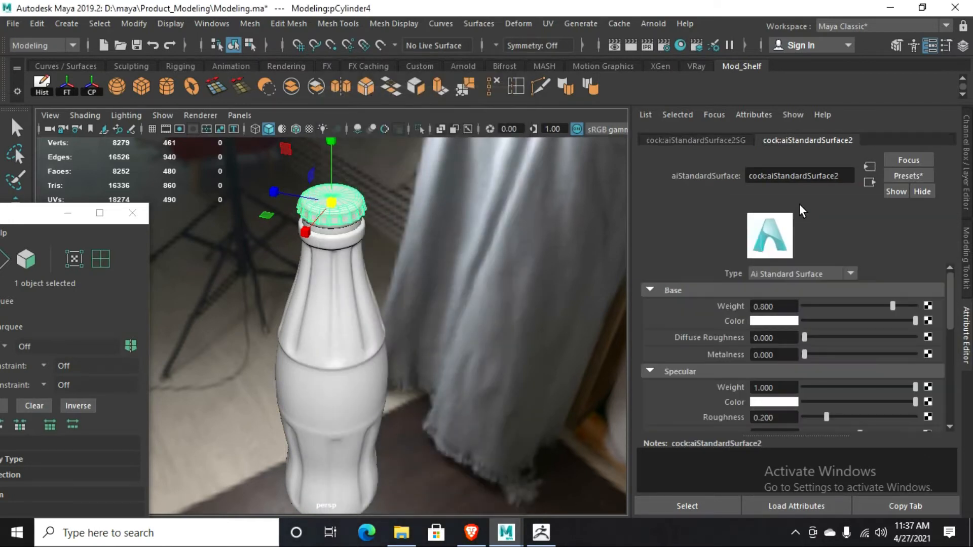
drag(842, 175, 713, 173)
key(BackSpace)
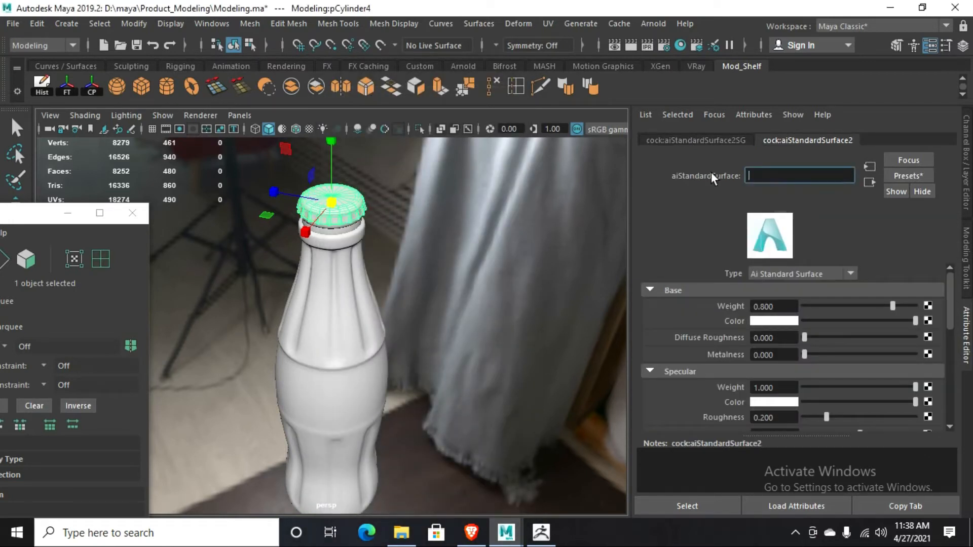
text(Cap)
key(Return)
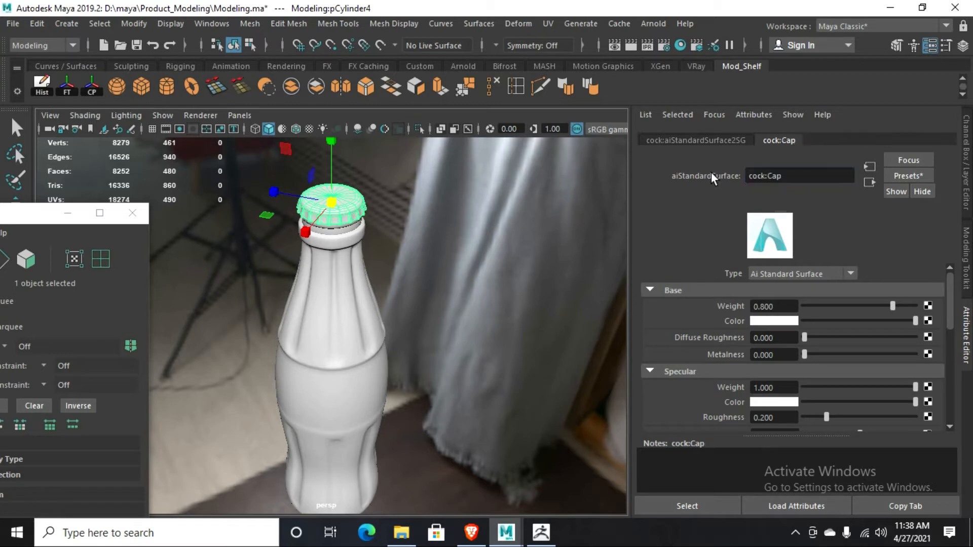
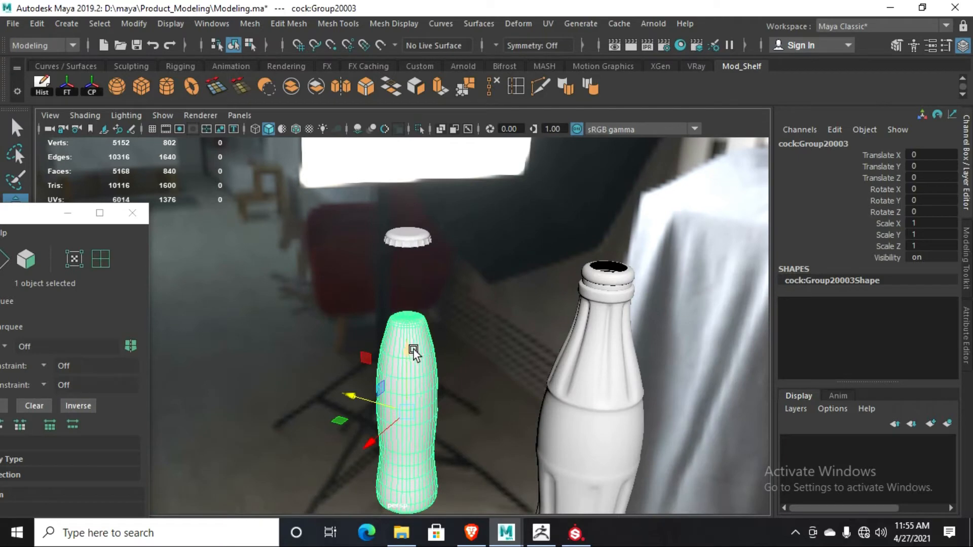
- Open the UV Editor for the inner liquid mesh and unfold its two side shells
click(549, 24)
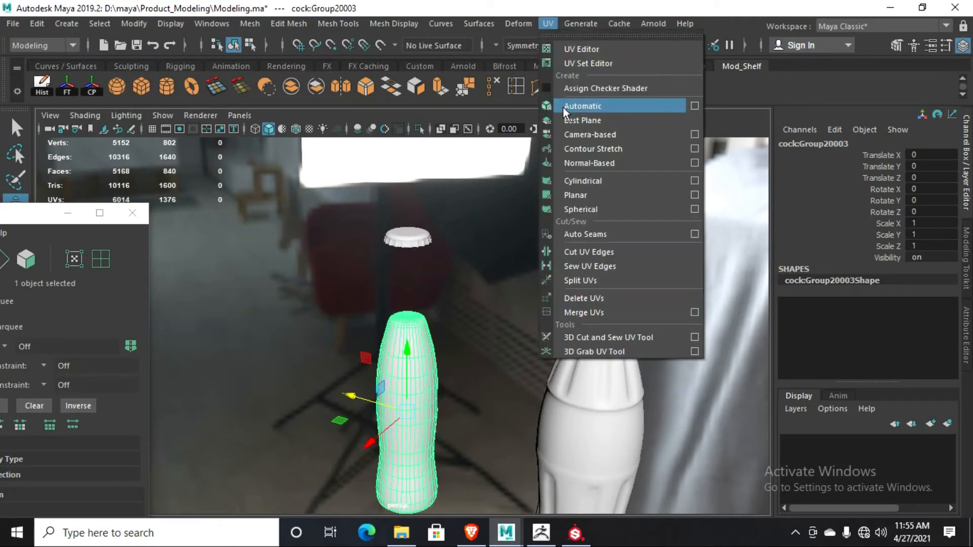
click(583, 49)
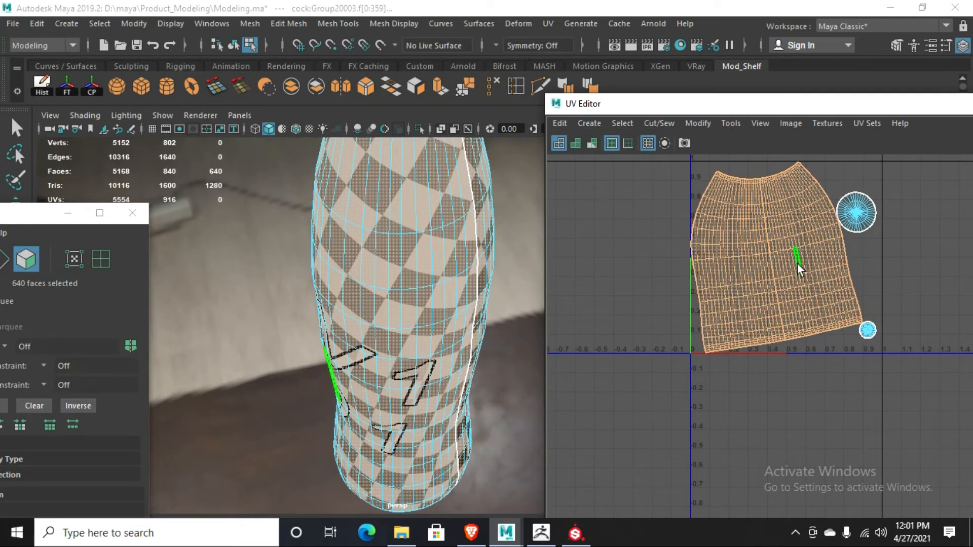
key(ctrl+u)
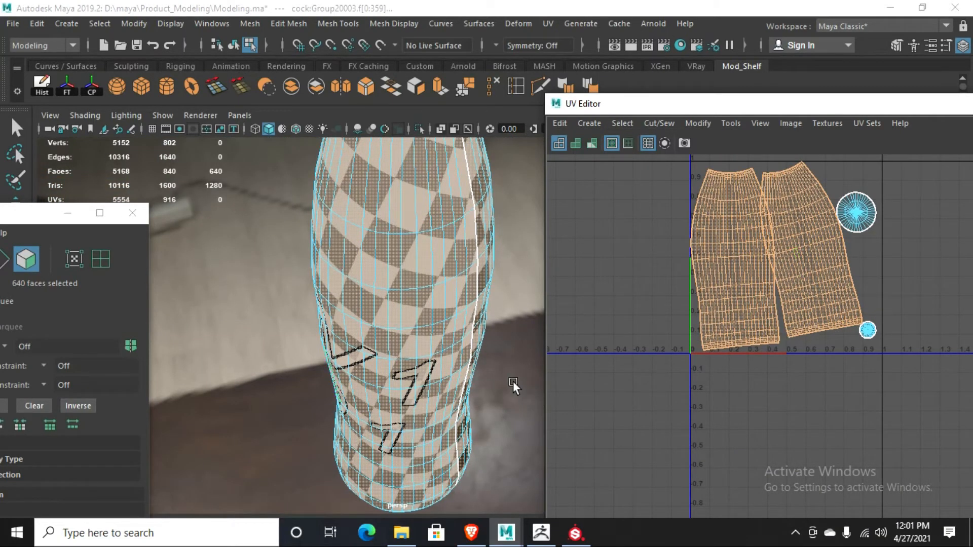
- Rotate both side UV shells of the liquid mesh upright and move the second one clear of the first
double_click(745, 323)
key(e)
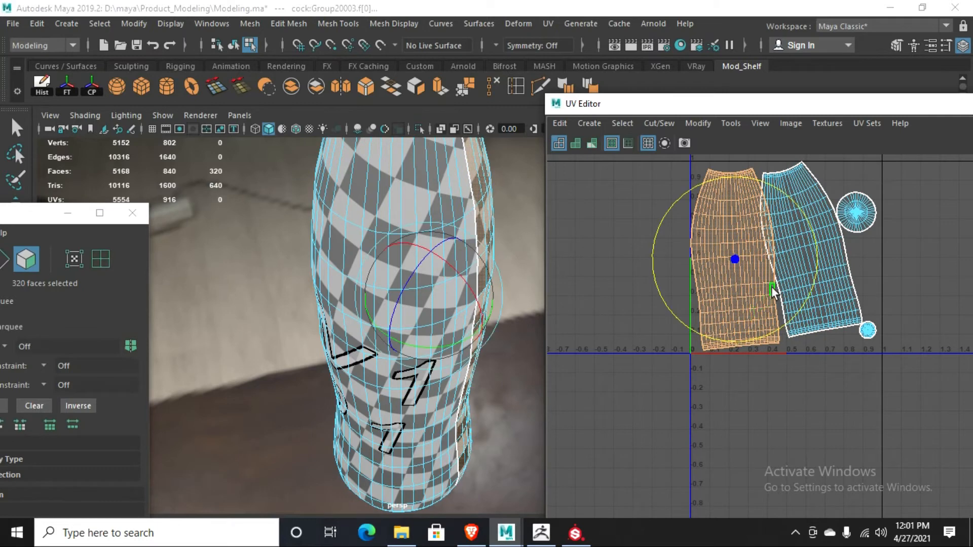
drag(815, 251, 815, 257)
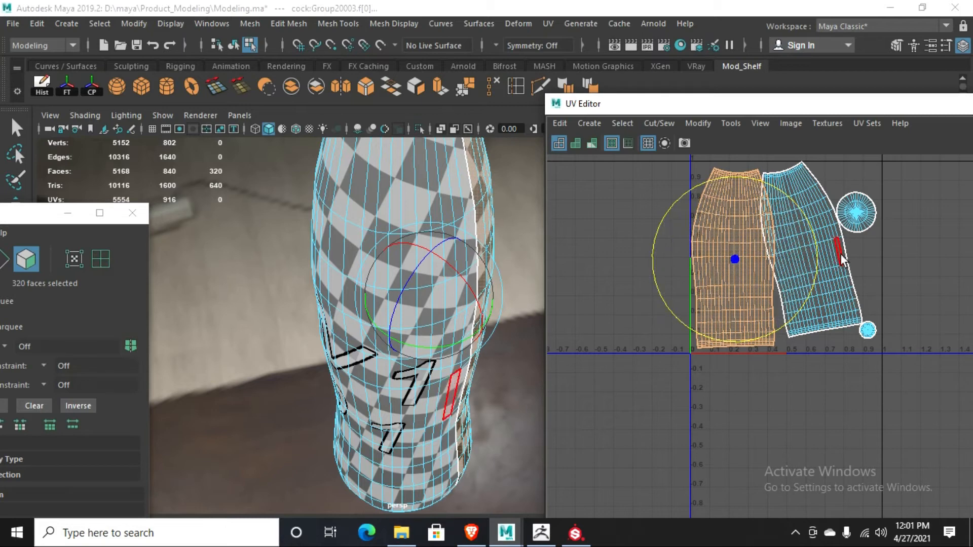
double_click(840, 252)
drag(890, 229, 889, 242)
key(w)
drag(810, 248, 824, 257)
- Lay out all the liquid mesh's UV shells within the 0–1 tile and check the checker pattern around the model
drag(675, 157, 972, 400)
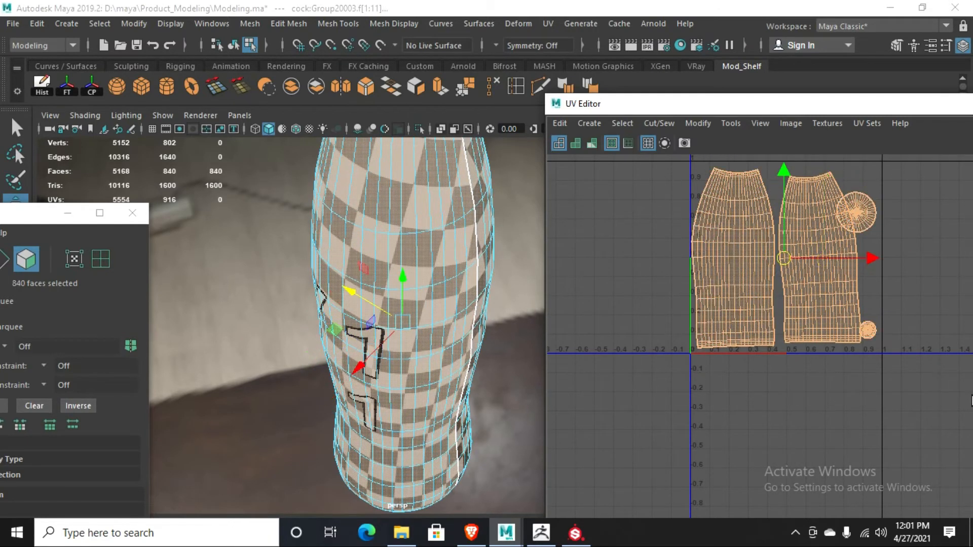
key(ctrl+l)
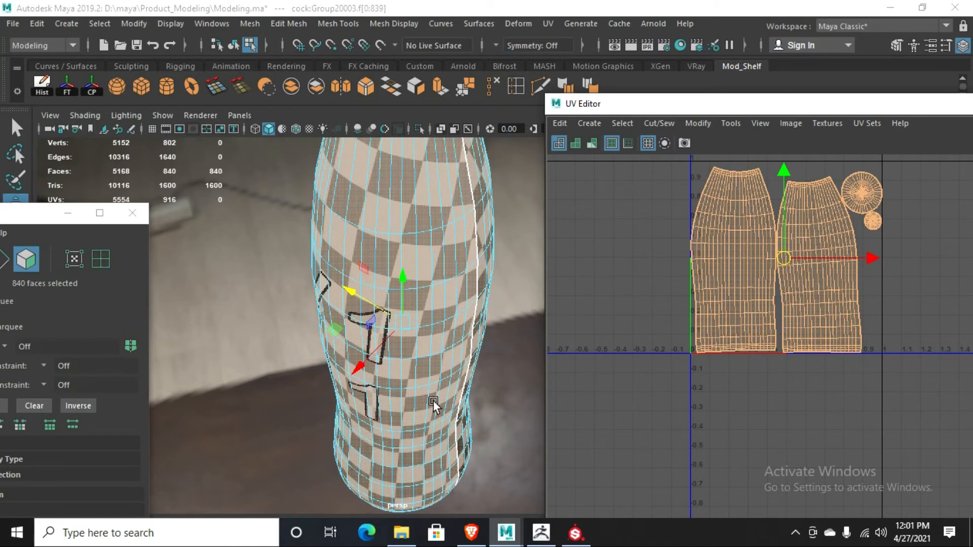
alt+drag(434, 401, 401, 320)
alt+drag(399, 384, 324, 383)
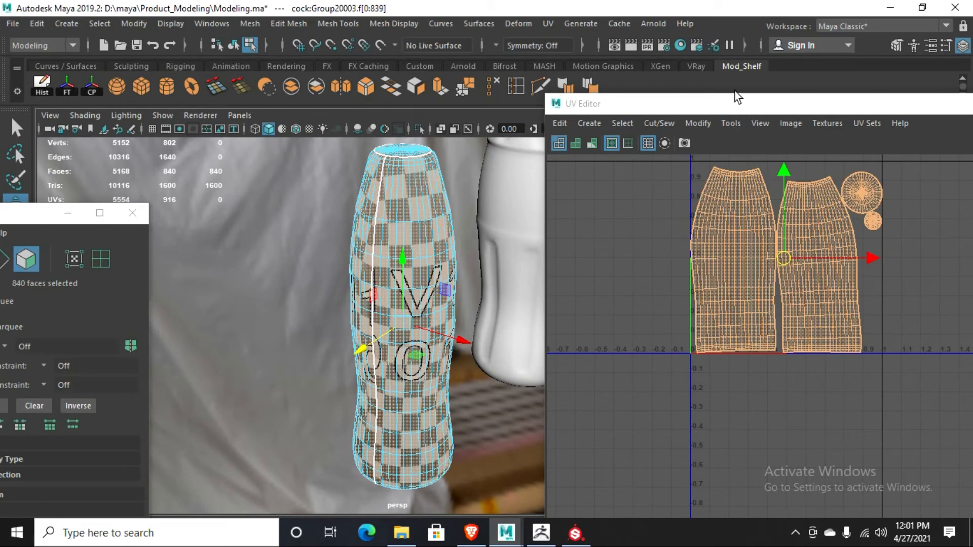
- Select the liquid mesh's first side UV shell and open the UV Toolkit's Unfold tools alongside the UV Editor
drag(749, 102, 294, 102)
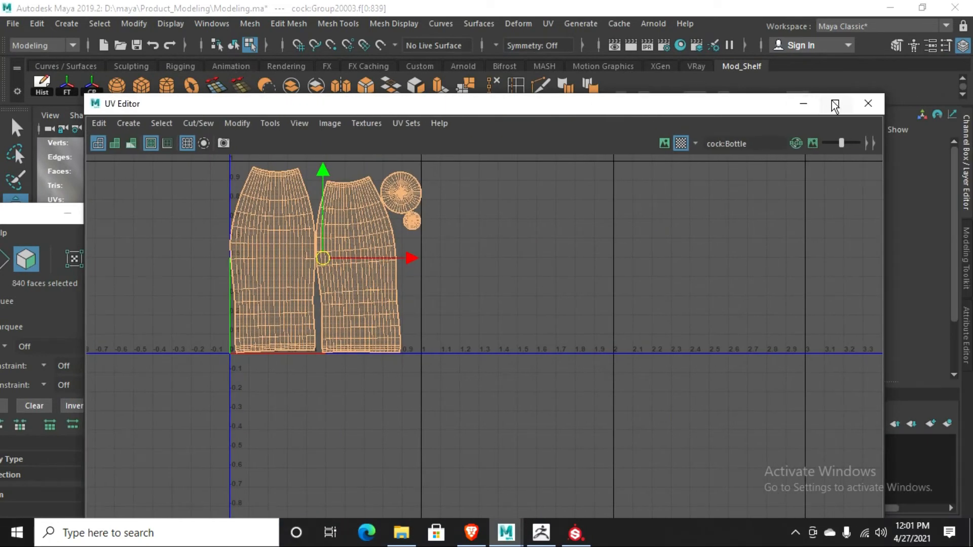
drag(427, 108, 726, 68)
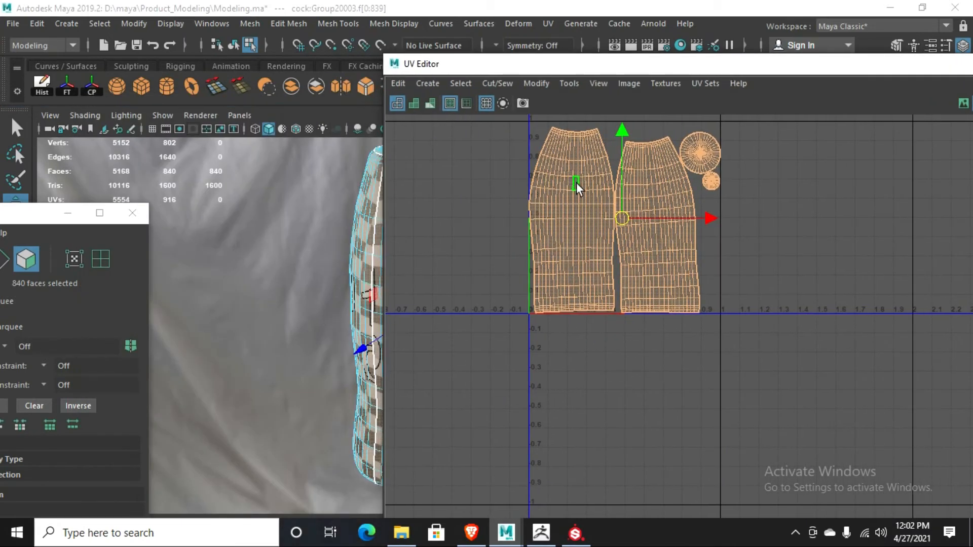
click(571, 223)
drag(41, 218, 171, 107)
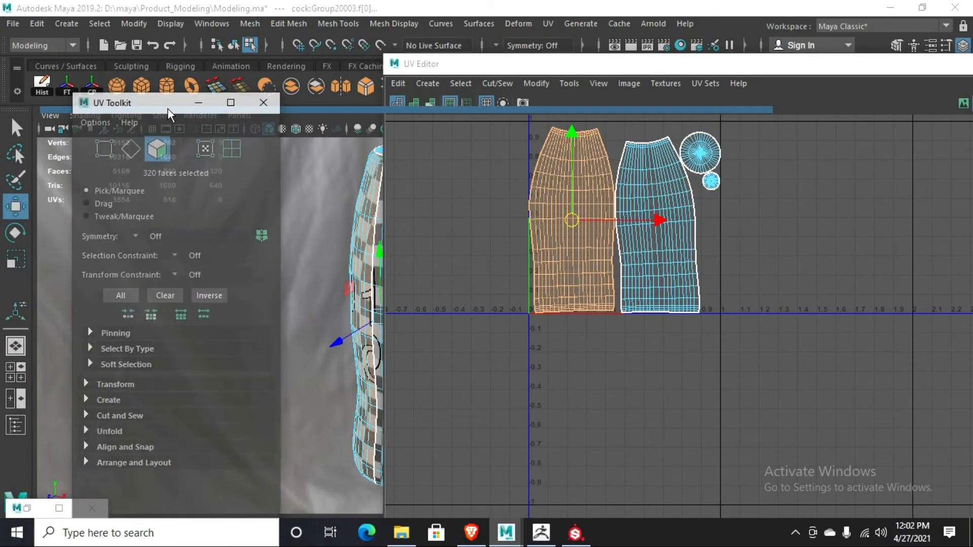
click(112, 429)
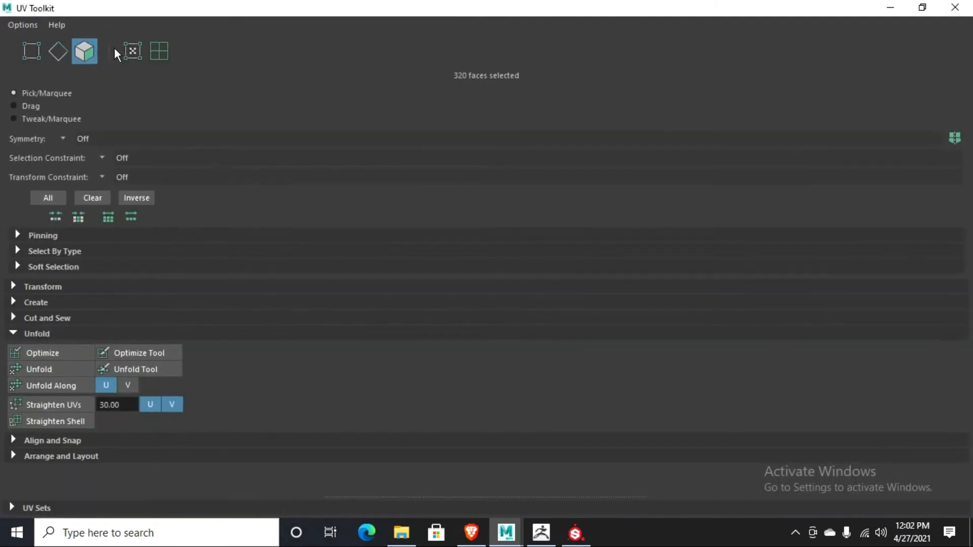
drag(282, 2, 125, 28)
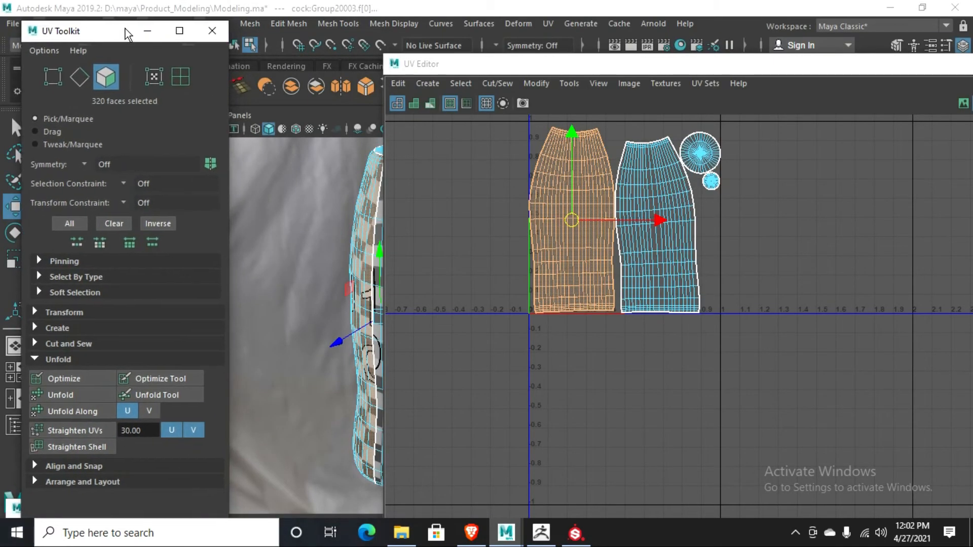
click(38, 260)
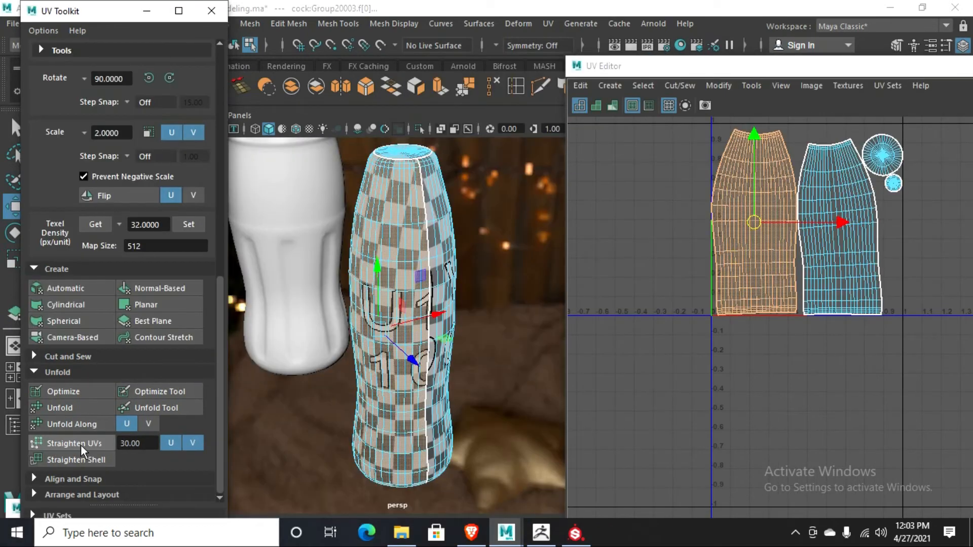
click(80, 445)
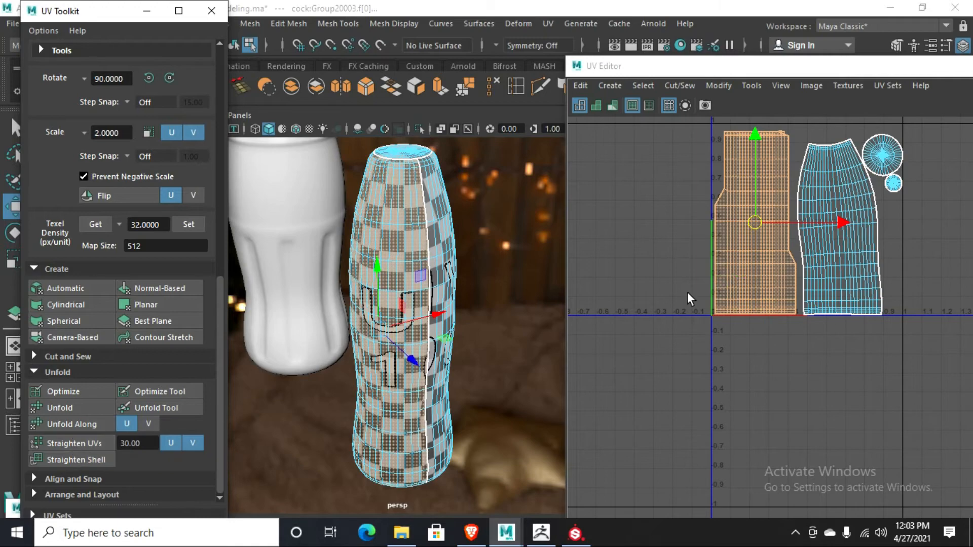
alt+drag(421, 354, 578, 324)
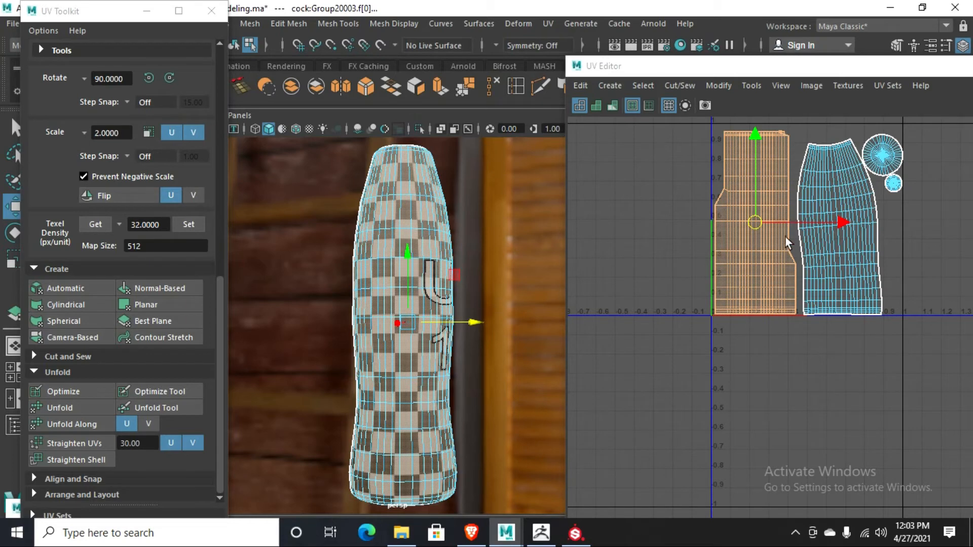
key(ctrl+z)
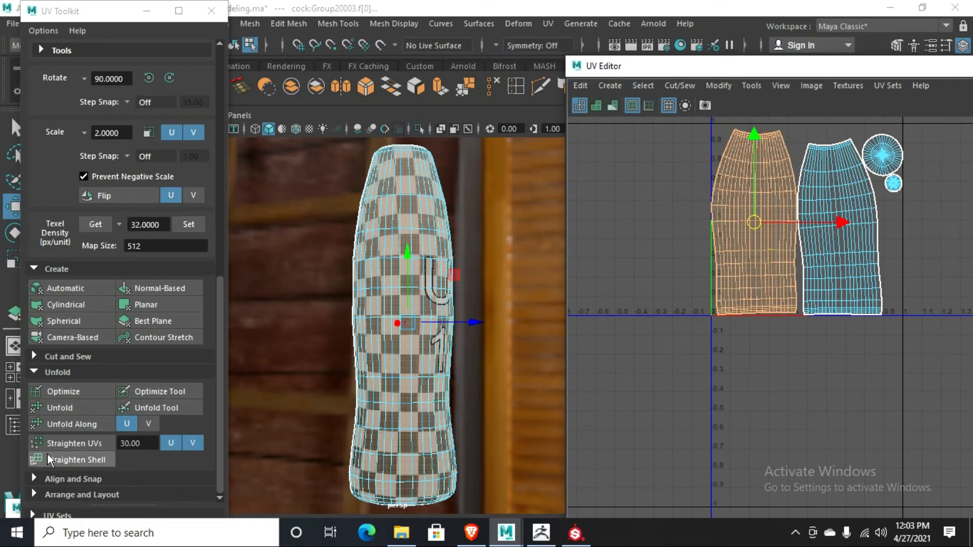
- Straighten the first side UV shell of the liquid mesh and inspect its uneven borders
click(70, 459)
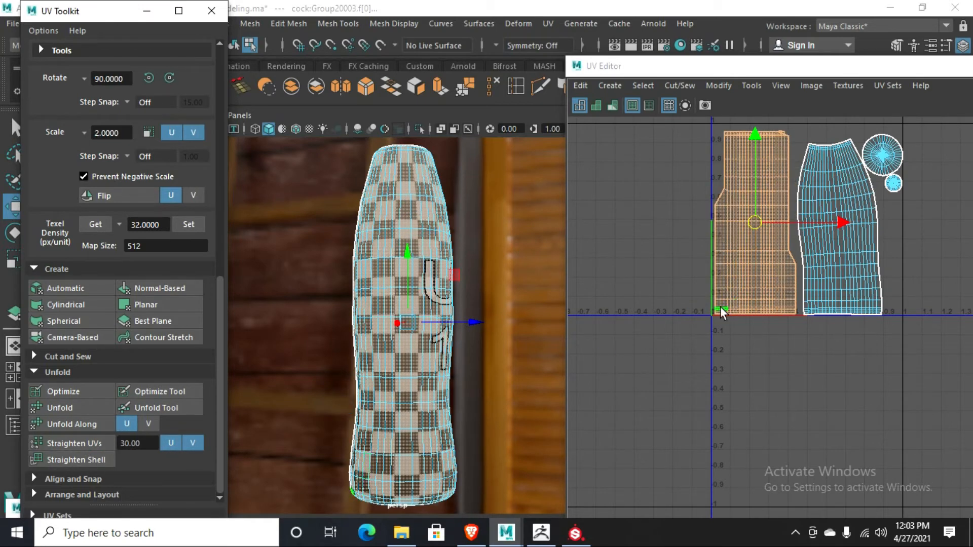
alt+middle_drag(713, 317, 662, 349)
scroll(715, 273, up, 3)
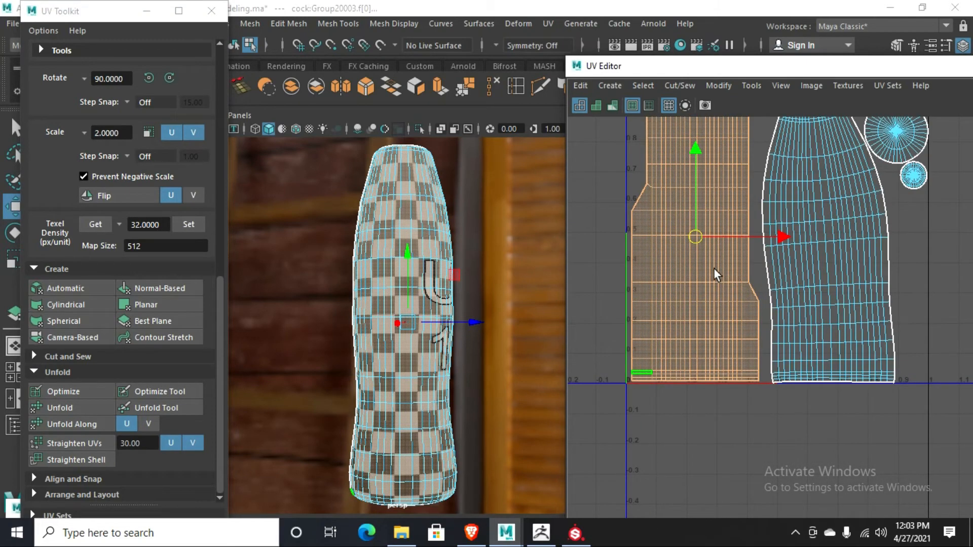
scroll(715, 269, up, 1)
scroll(730, 317, down, 3)
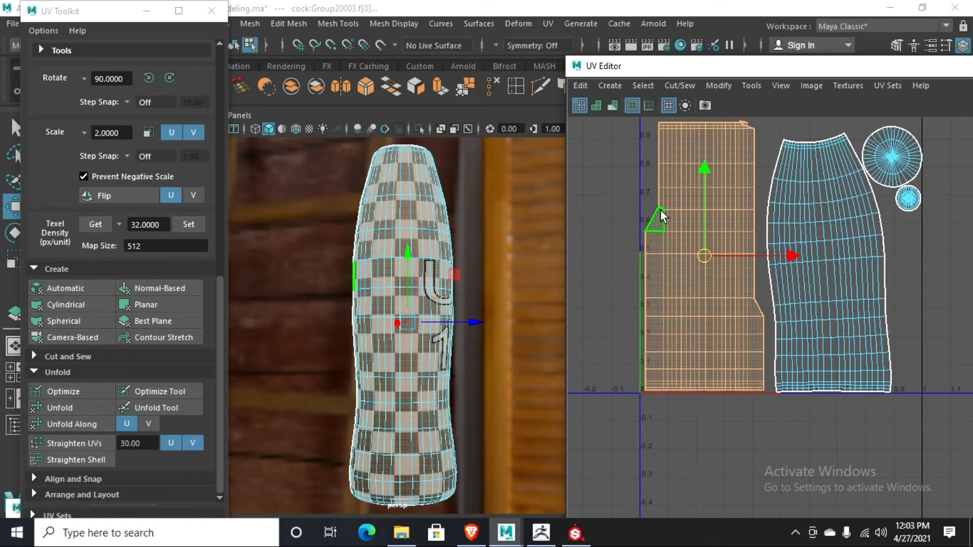
- Select all UVs along the first side shell's left border and align them to the minimum U value
right_drag(661, 212, 709, 212)
drag(600, 176, 646, 393)
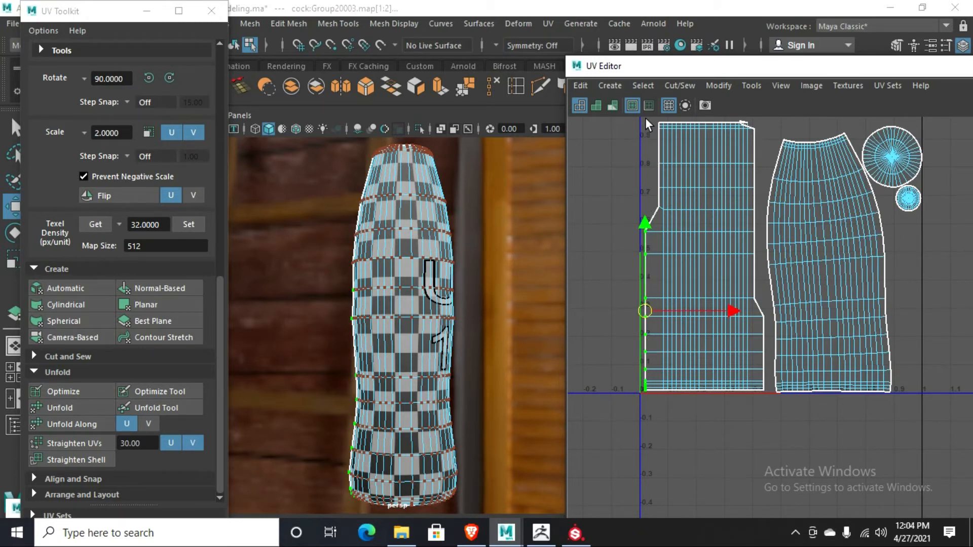
drag(647, 121, 661, 223)
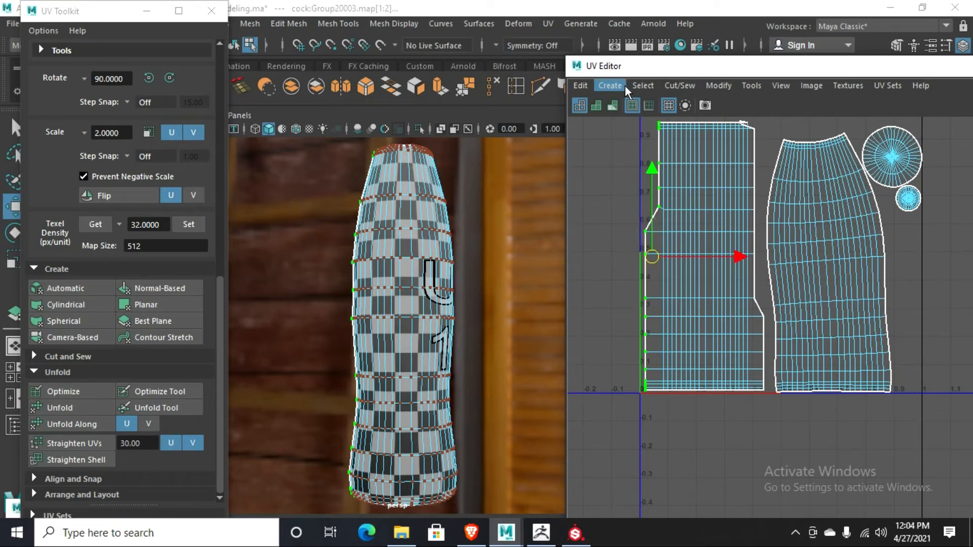
click(718, 85)
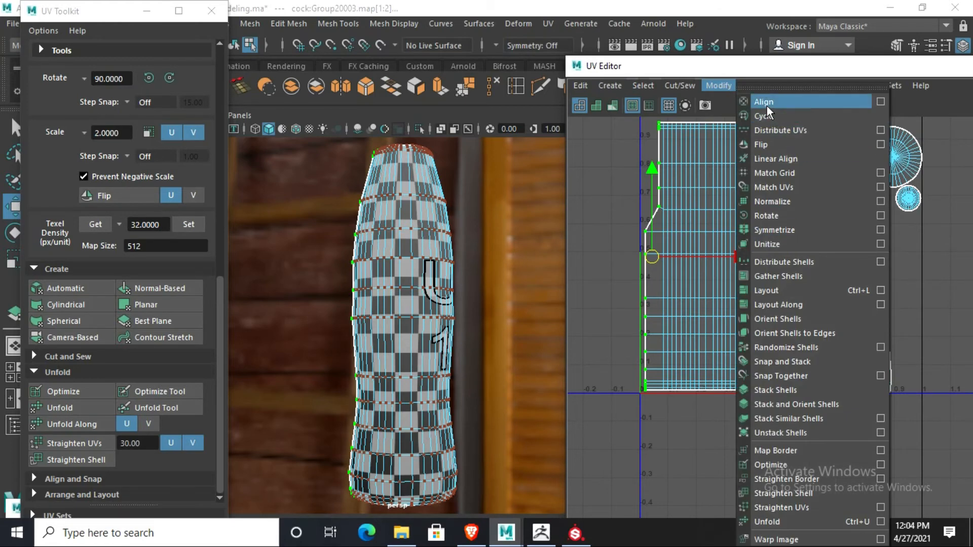
click(880, 99)
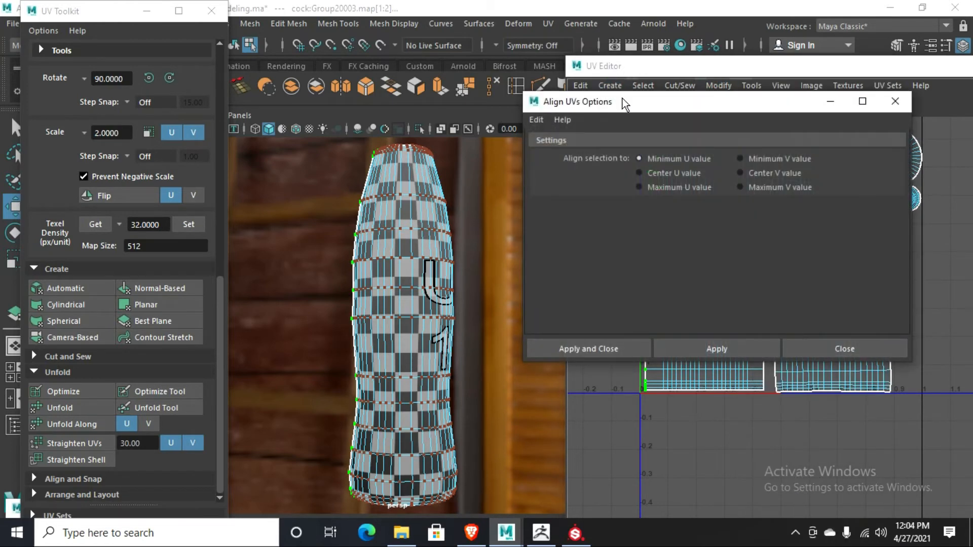
drag(634, 100, 193, 65)
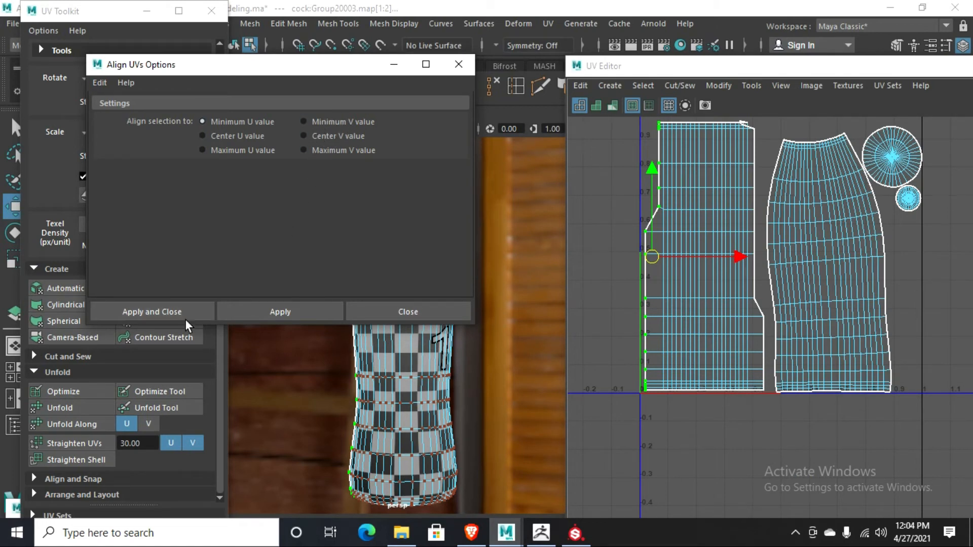
click(255, 317)
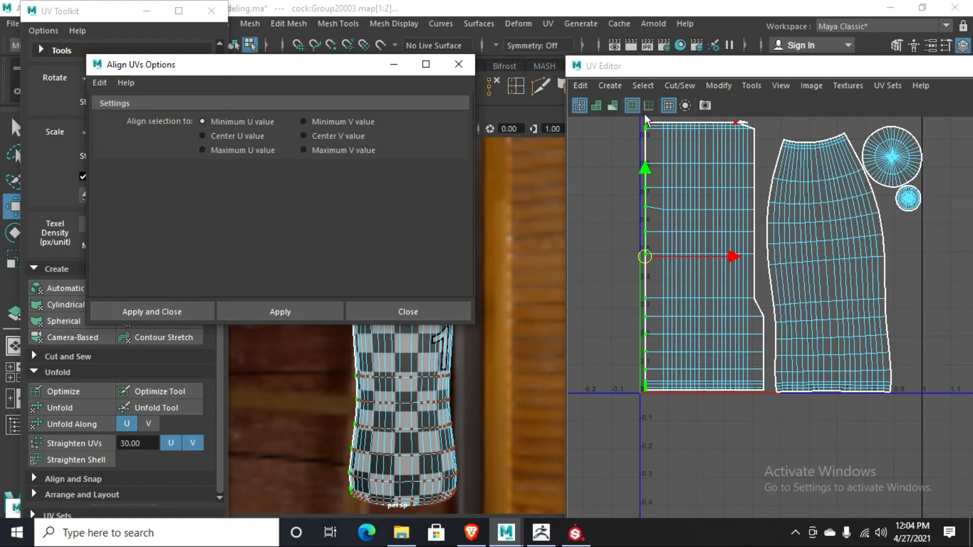
- Select the first side shell's right border UVs, including the folded top corner, and align them to the minimum U value
click(754, 131)
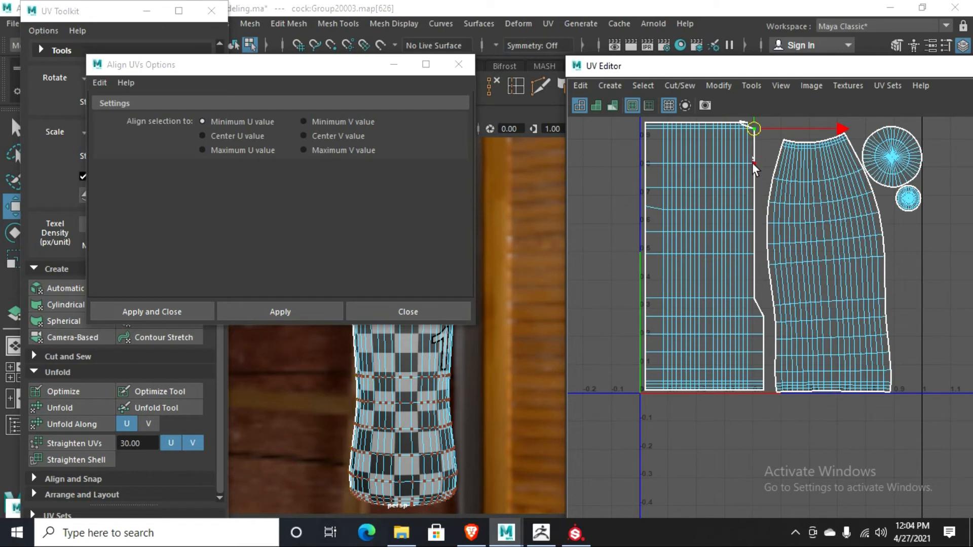
drag(753, 161, 763, 305)
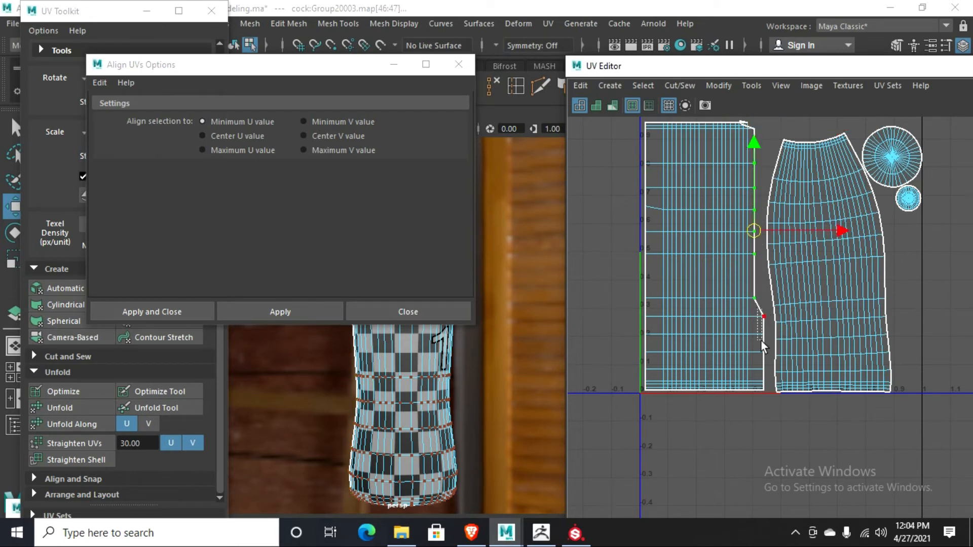
drag(763, 348, 771, 402)
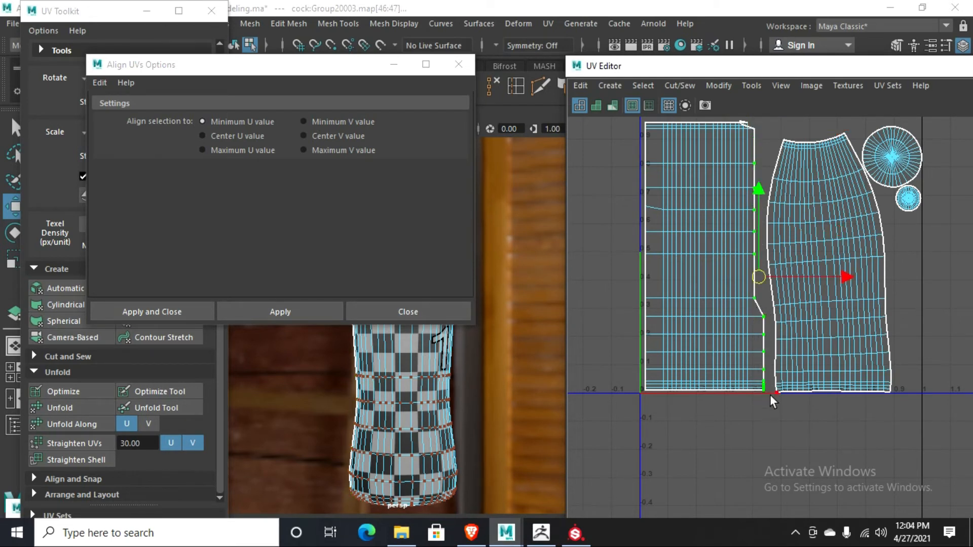
scroll(768, 133, up, 2)
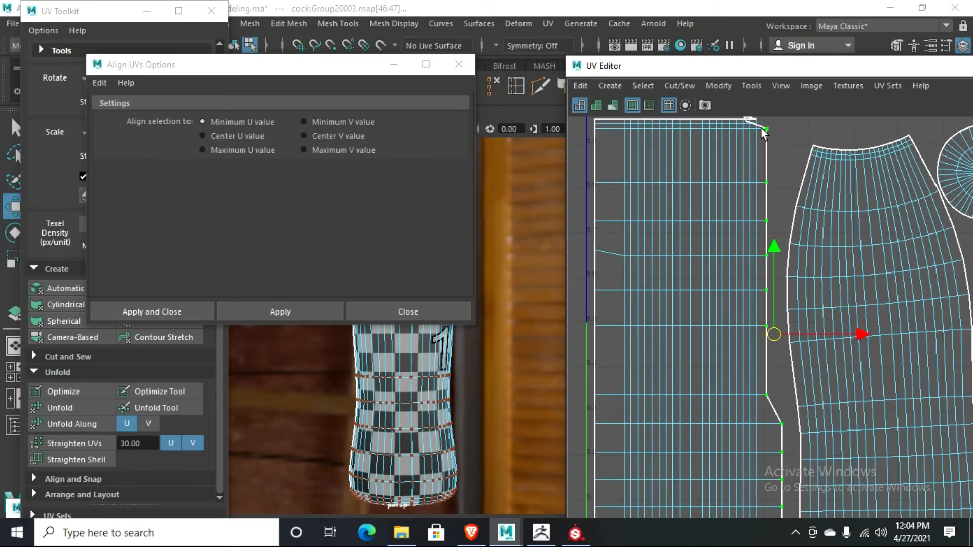
scroll(760, 133, up, 2)
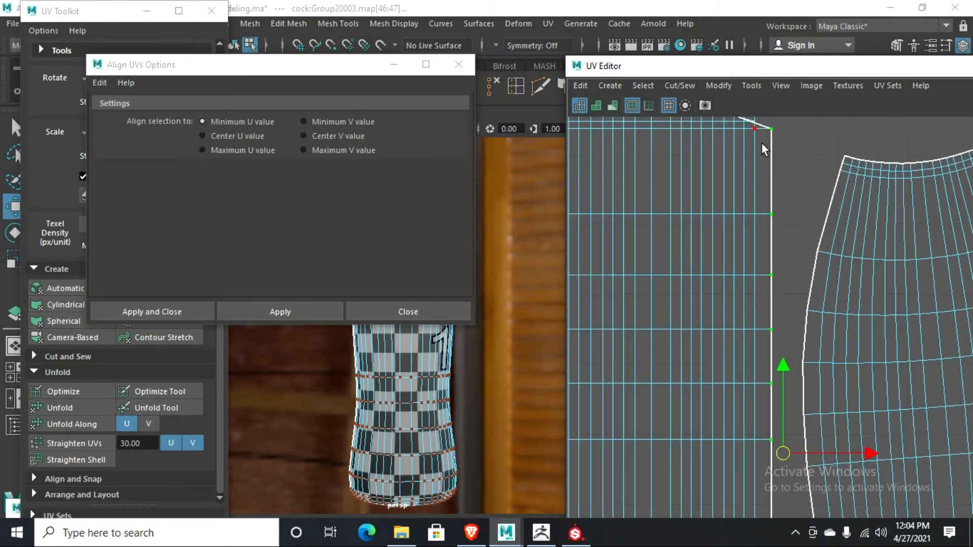
scroll(765, 152, down, 5)
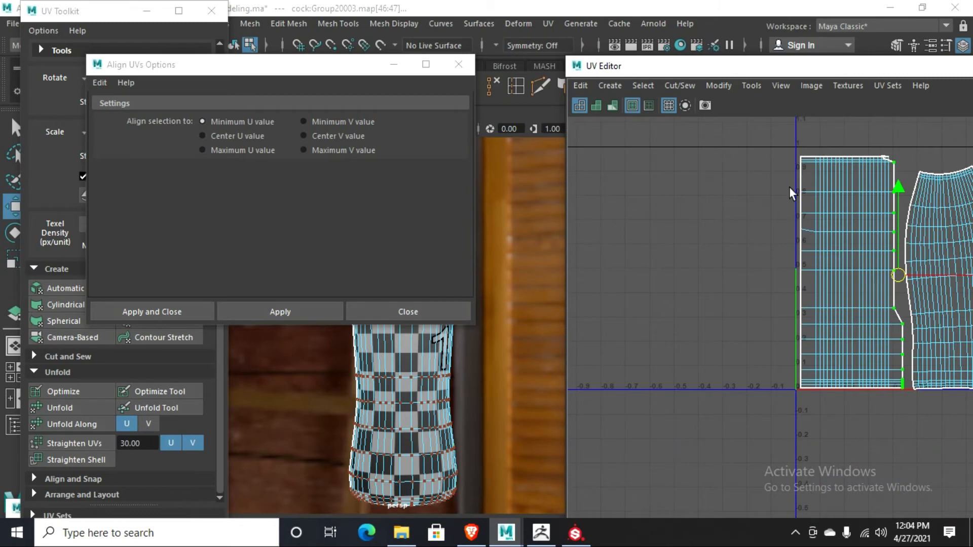
drag(846, 72, 615, 116)
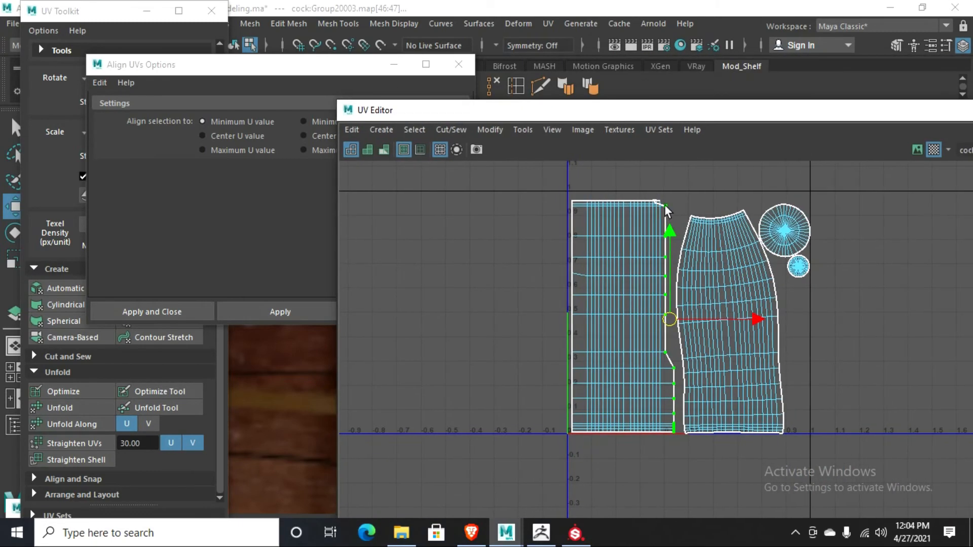
scroll(666, 210, up, 4)
scroll(665, 210, up, 2)
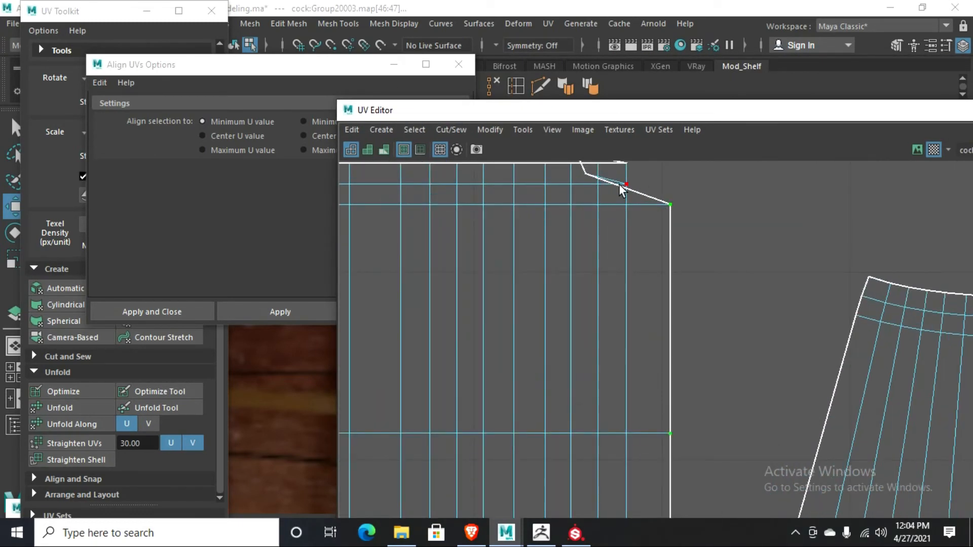
click(584, 173)
scroll(652, 182, down, 2)
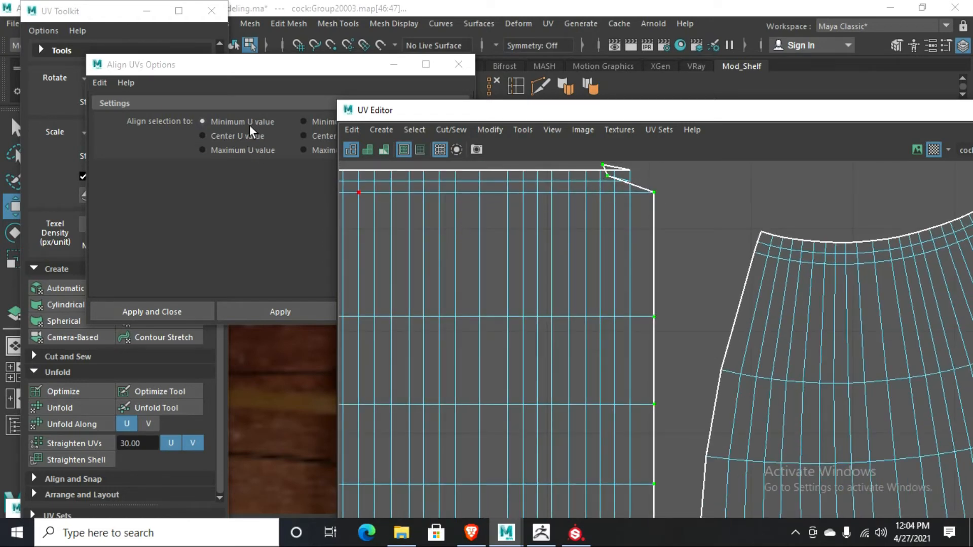
click(164, 311)
- Move the aligned right border UVs outward along U, clear of the neighbouring UV columns in the first side shell
scroll(592, 281, down, 2)
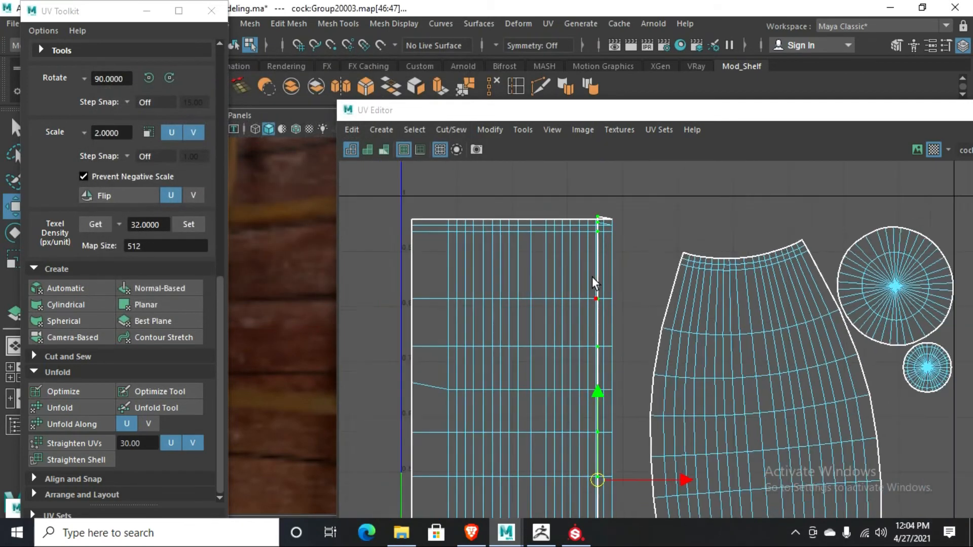
scroll(593, 281, down, 2)
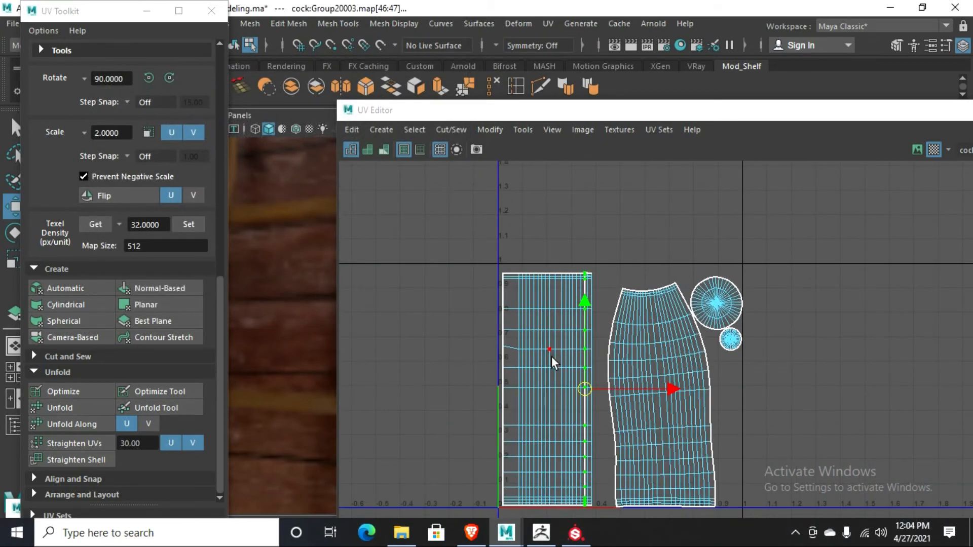
scroll(521, 350, up, 2)
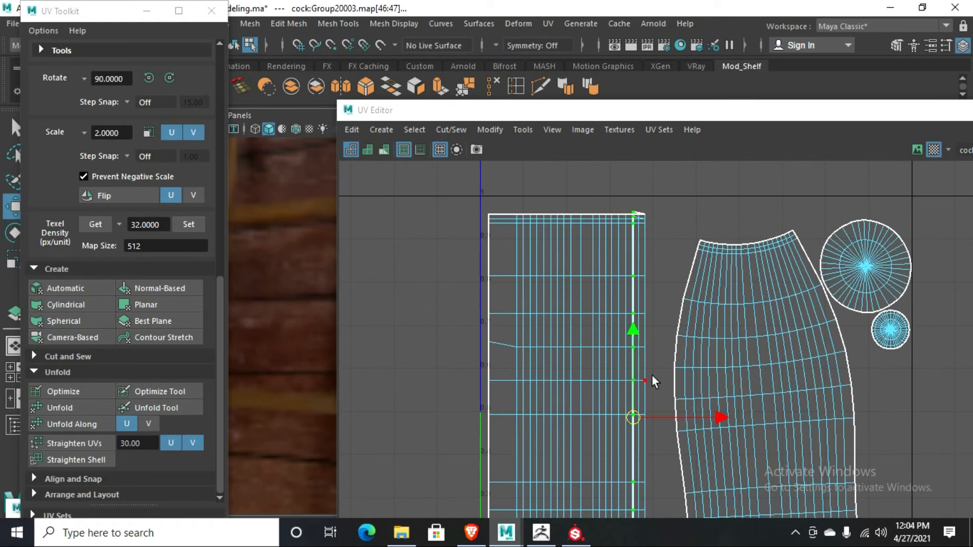
drag(660, 419, 681, 421)
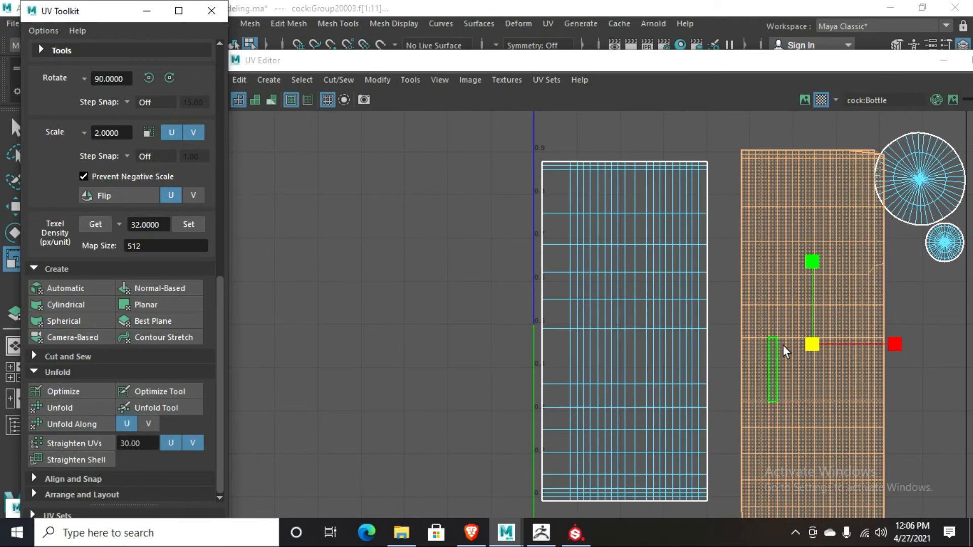
- Select the second side shell's left border UVs, including the slanted bottom corner, and align them to the minimum U value
scroll(808, 409, down, 1)
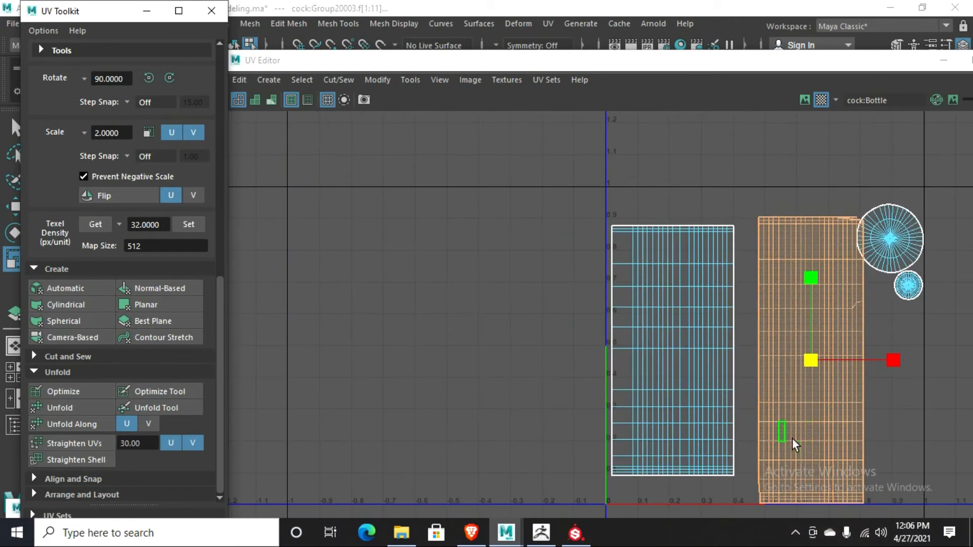
scroll(760, 354, up, 1)
right_drag(759, 303, 783, 284)
drag(743, 151, 757, 460)
drag(755, 505, 756, 504)
scroll(788, 473, down, 2)
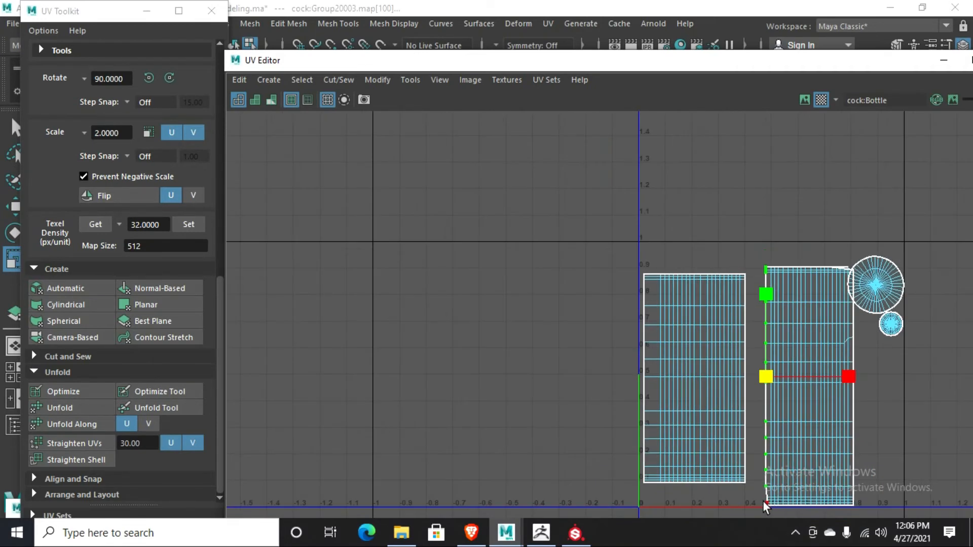
scroll(766, 505, up, 5)
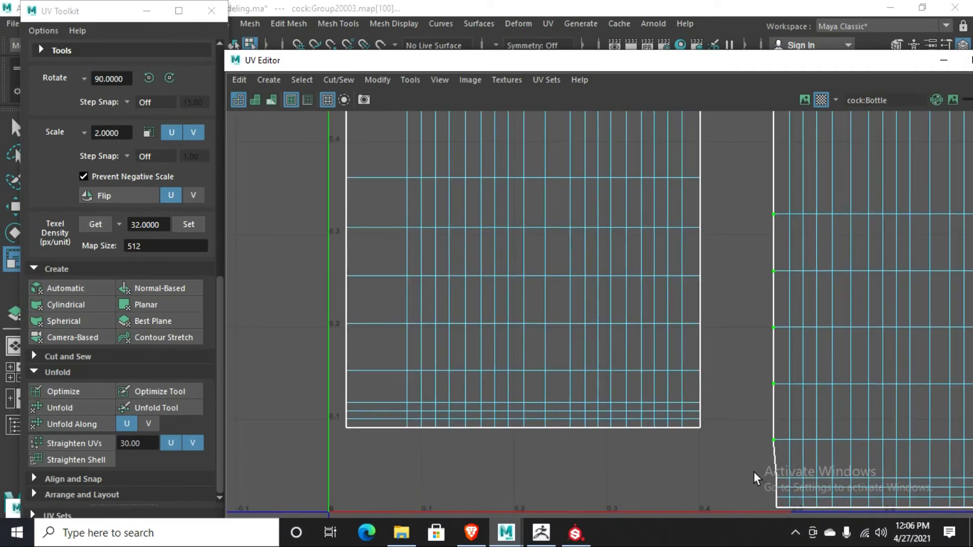
shift+drag(756, 479, 782, 517)
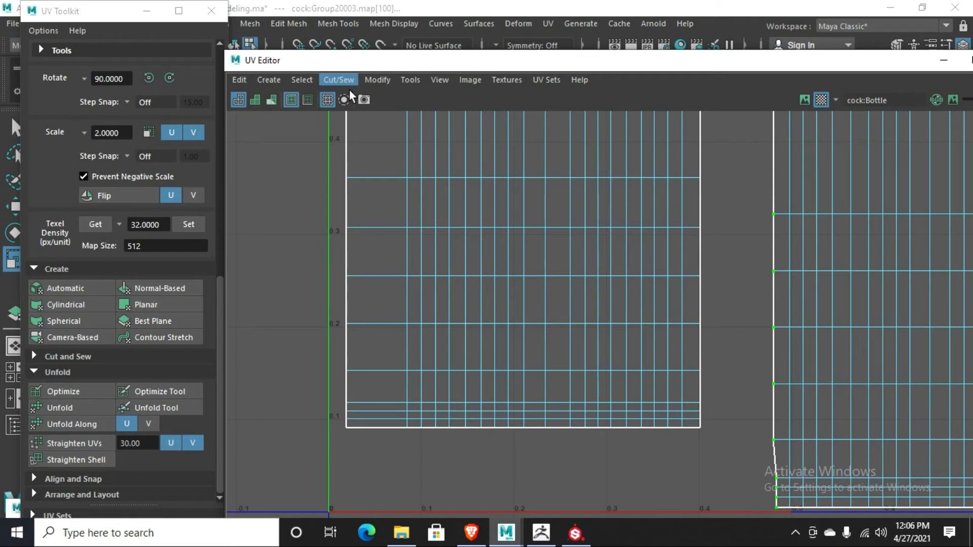
click(378, 80)
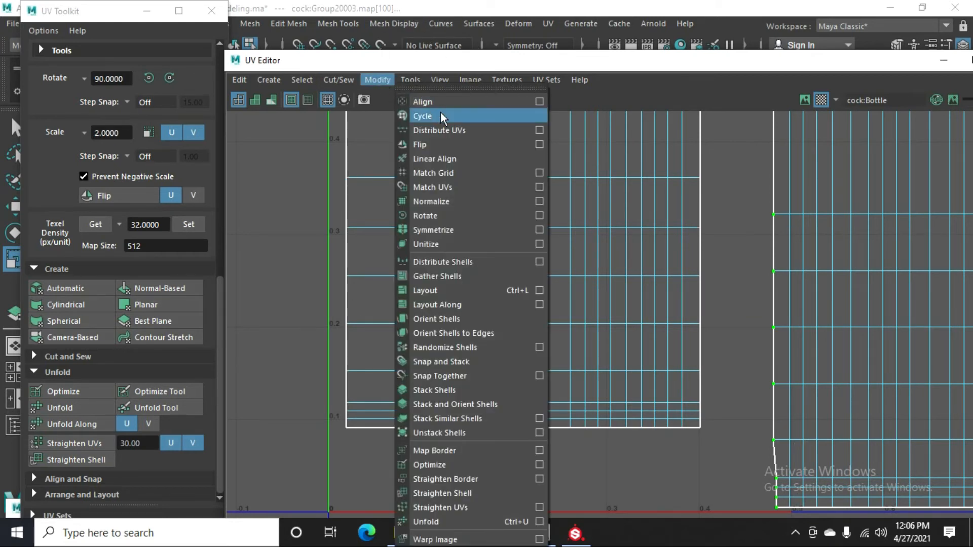
click(536, 102)
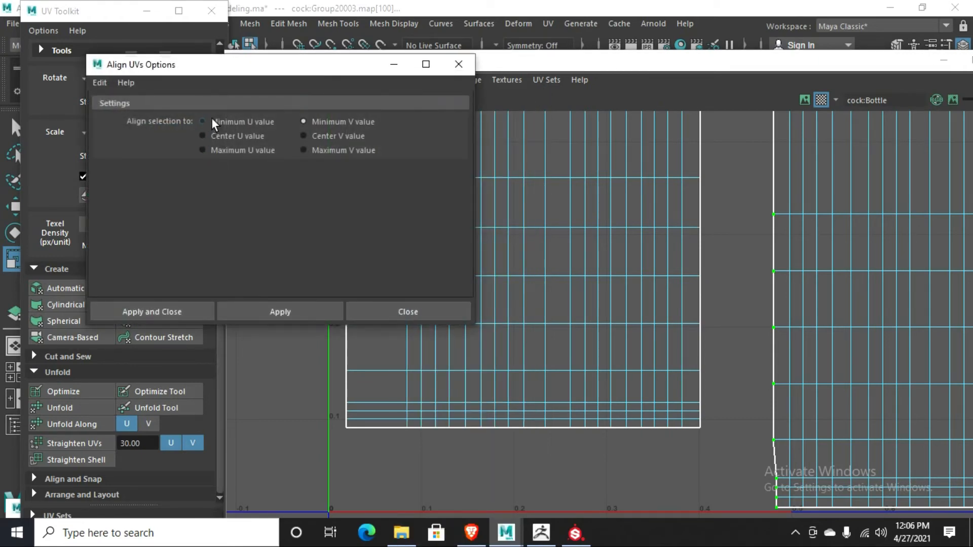
click(162, 311)
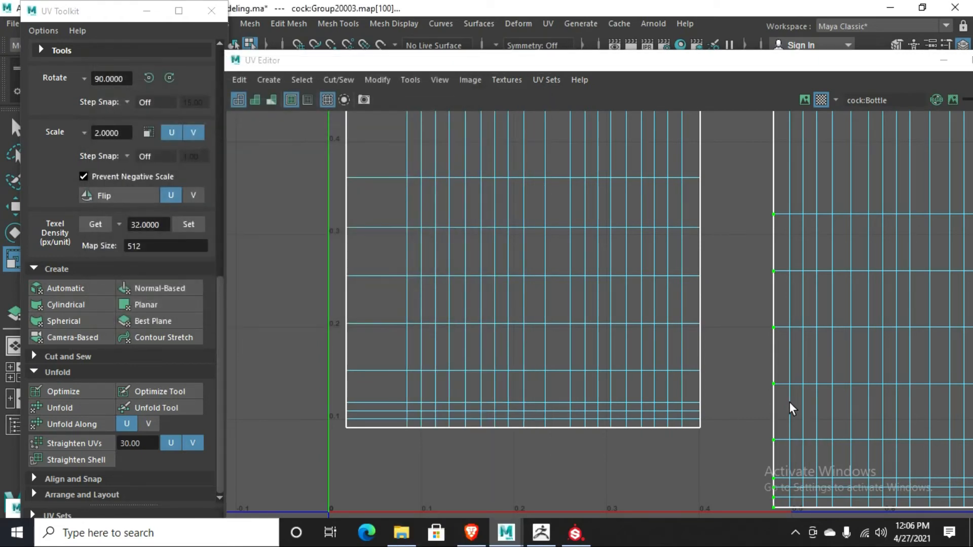
scroll(784, 401, down, 2)
scroll(784, 400, down, 2)
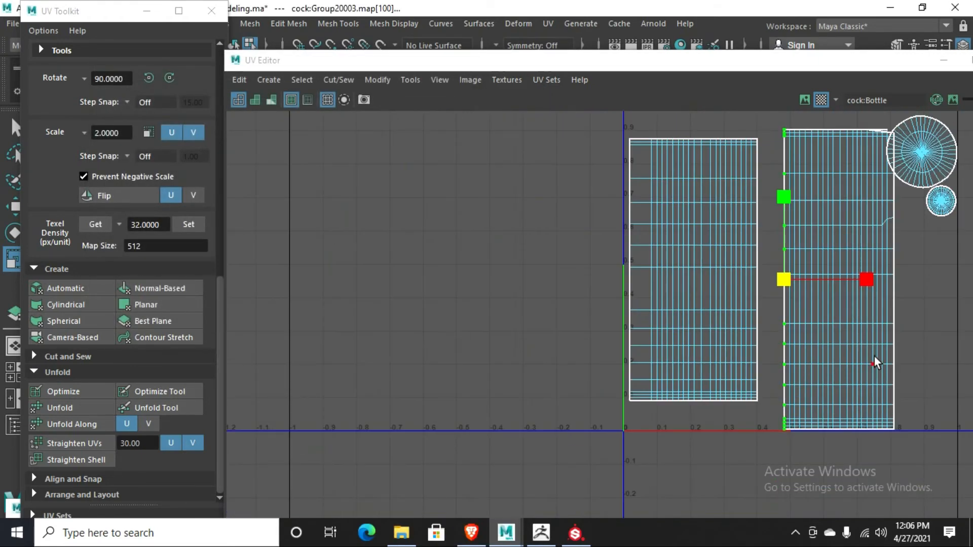
- Select all UVs of the second side shell and move it into the empty negative U area, clear of the cap shells
click(903, 431)
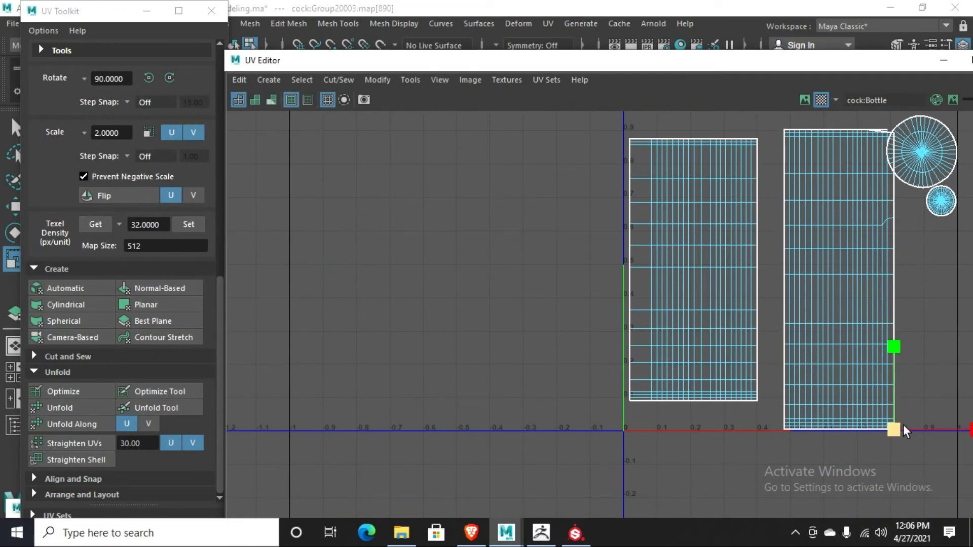
click(900, 401)
shift+double_click(900, 384)
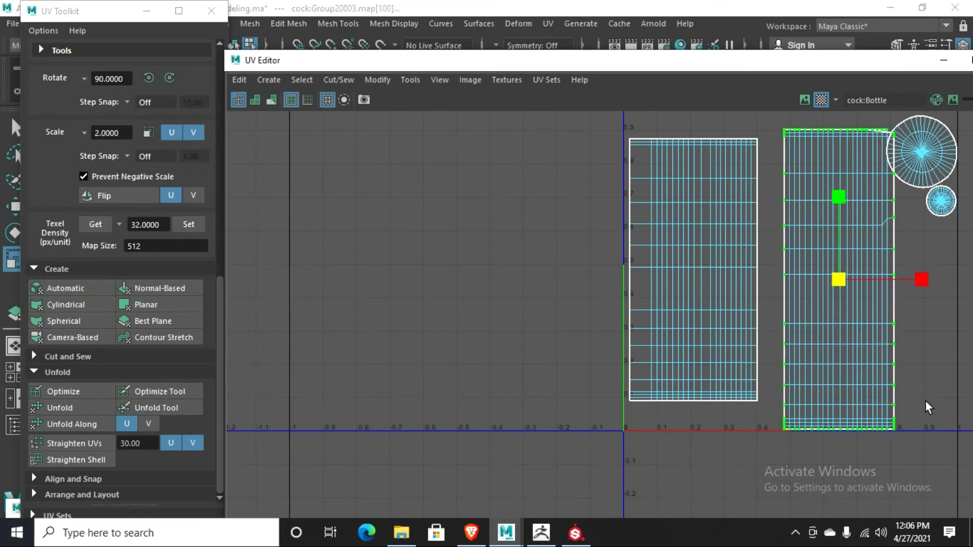
double_click(830, 325)
key(w)
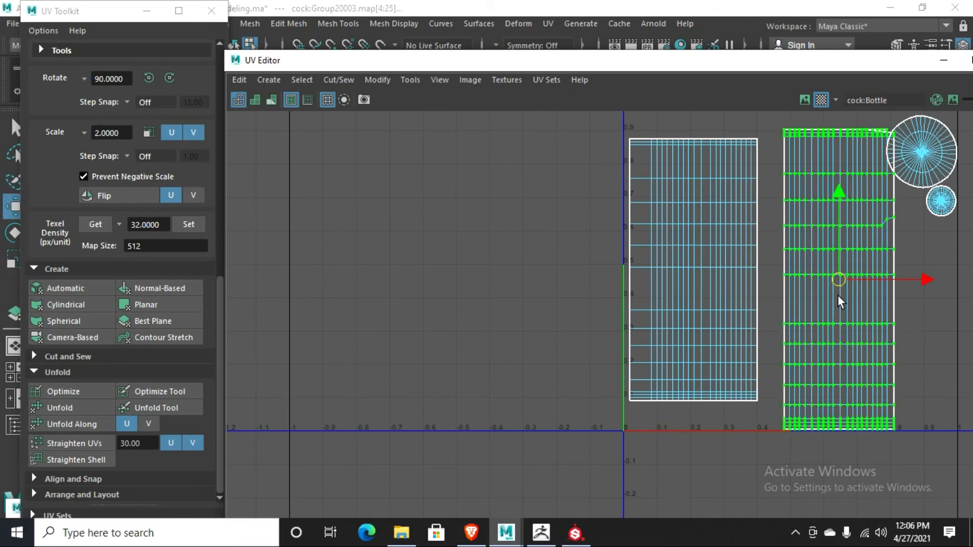
drag(839, 279, 468, 305)
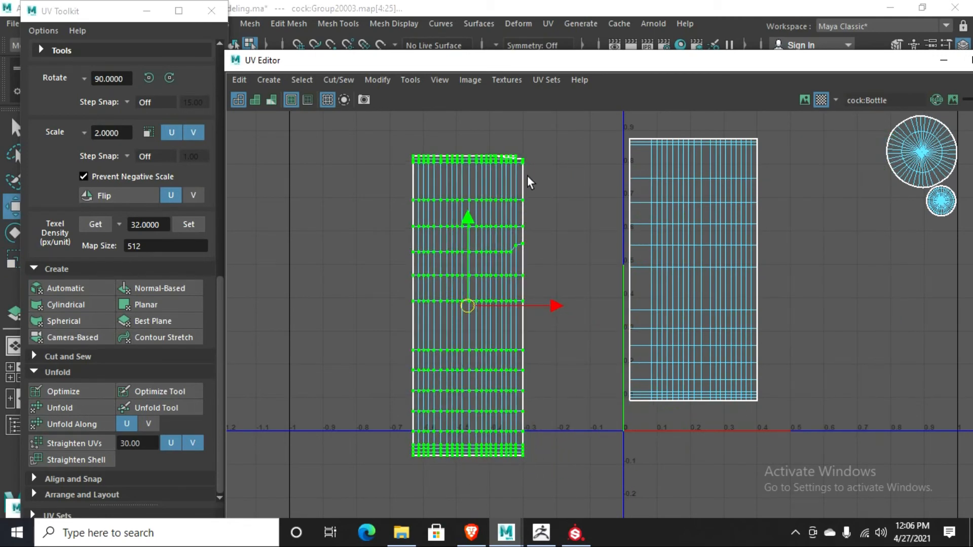
- Align the second side shell's right border UVs, including the folded top corner, to the minimum U value and move them outward past the neighbouring columns
drag(519, 192, 578, 486)
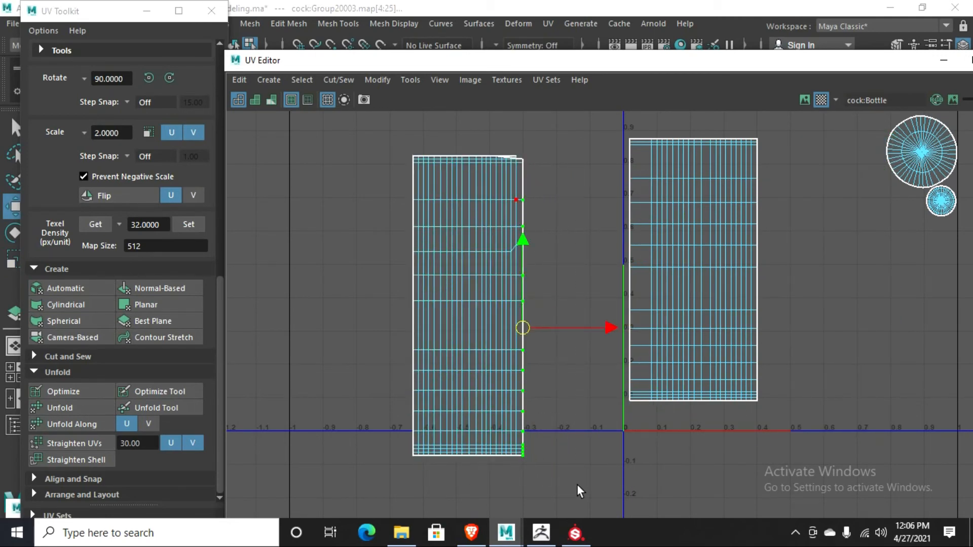
scroll(534, 174, up, 2)
scroll(534, 175, up, 3)
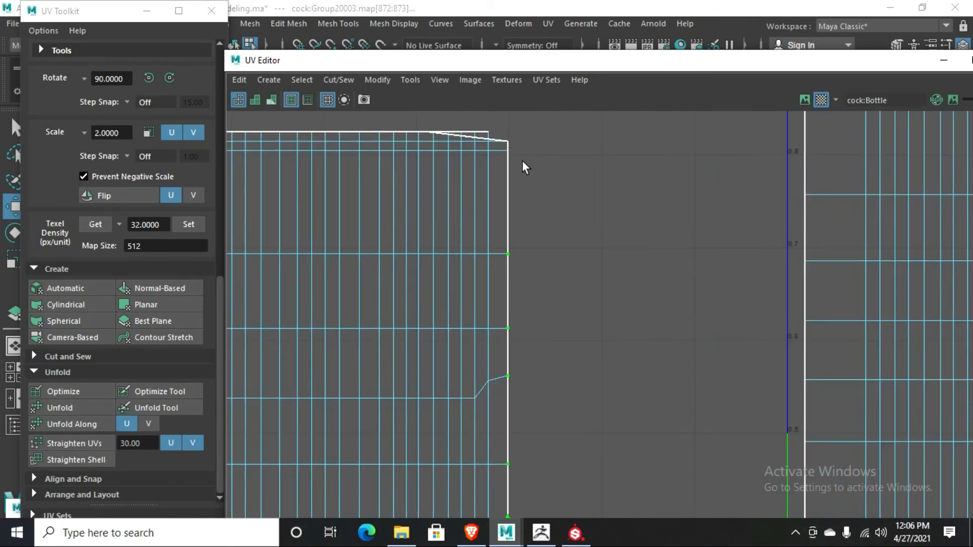
shift+drag(532, 207, 502, 114)
click(433, 133)
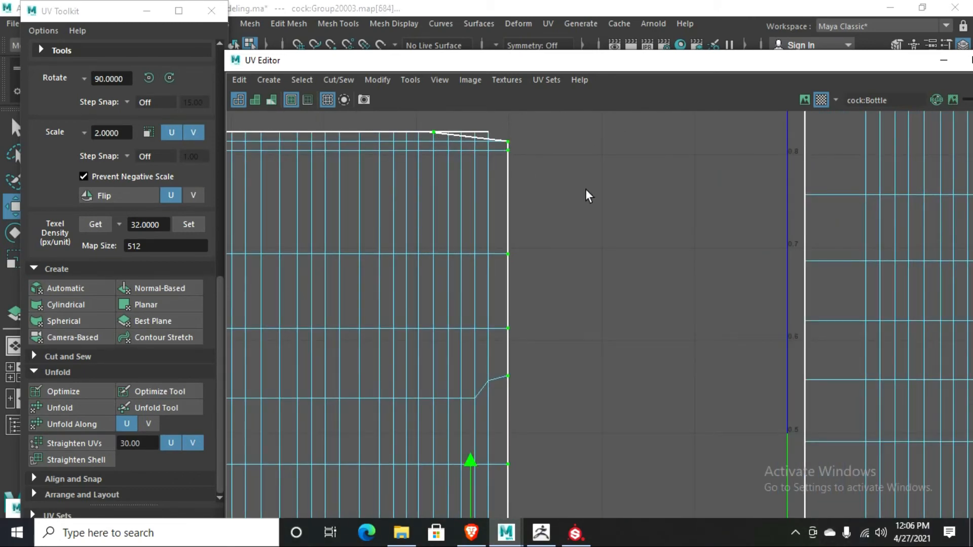
shift+click(433, 134)
shift+click(429, 133)
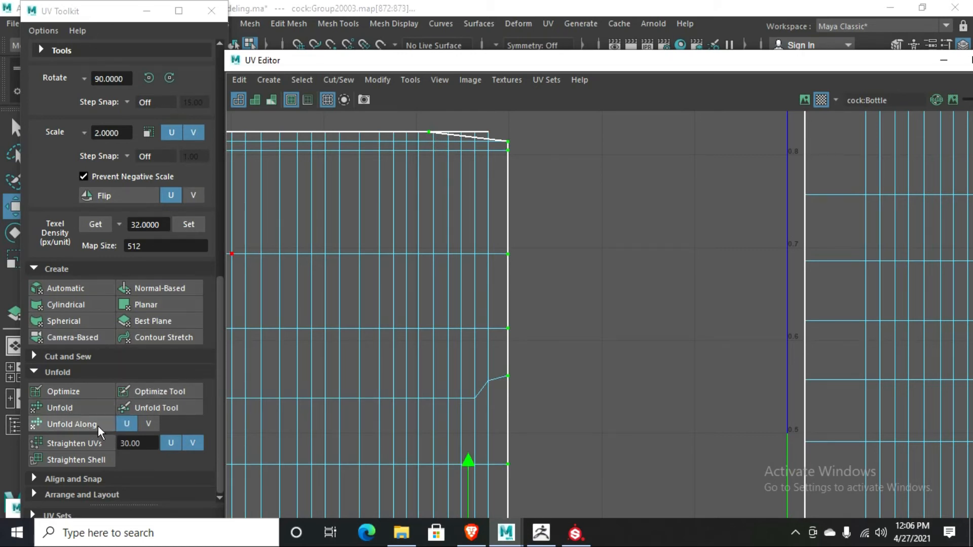
click(378, 80)
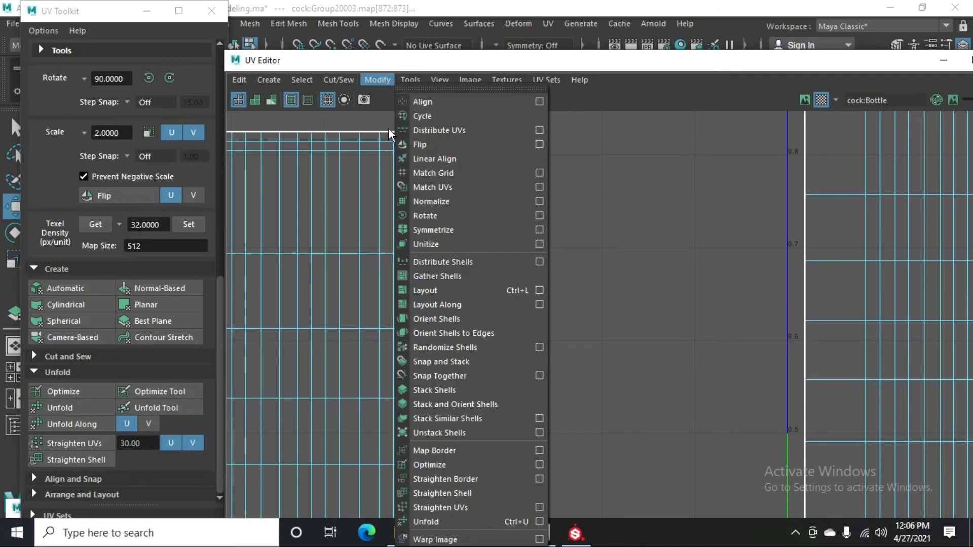
click(450, 104)
scroll(470, 332, down, 5)
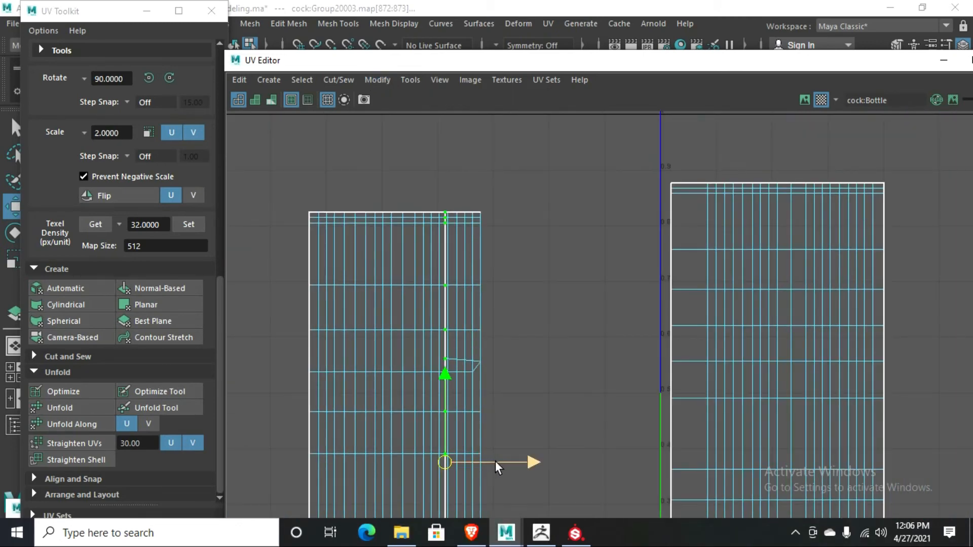
drag(496, 466, 538, 469)
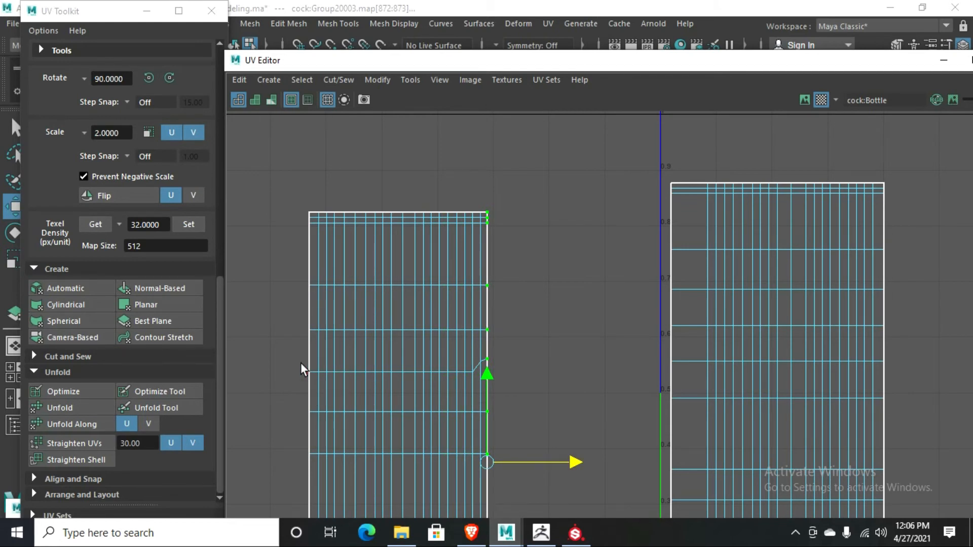
- Select the kinked horizontal UV row in the second side shell and align it to the minimum V value
drag(300, 353, 556, 406)
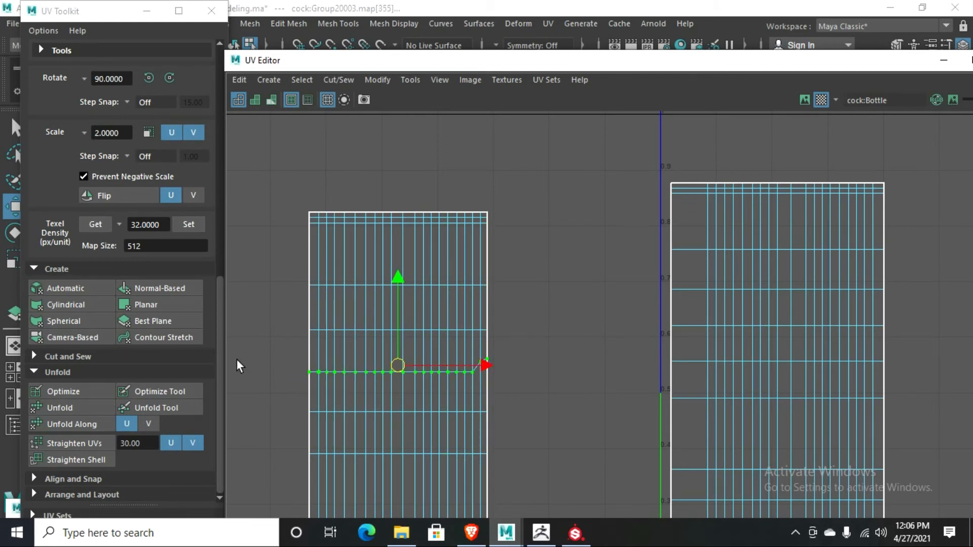
click(371, 81)
click(533, 108)
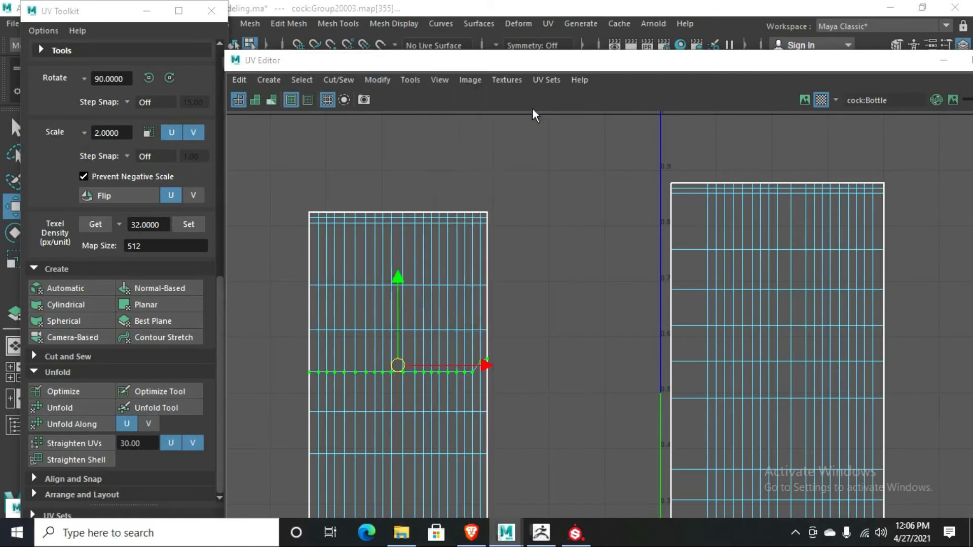
click(355, 127)
click(143, 315)
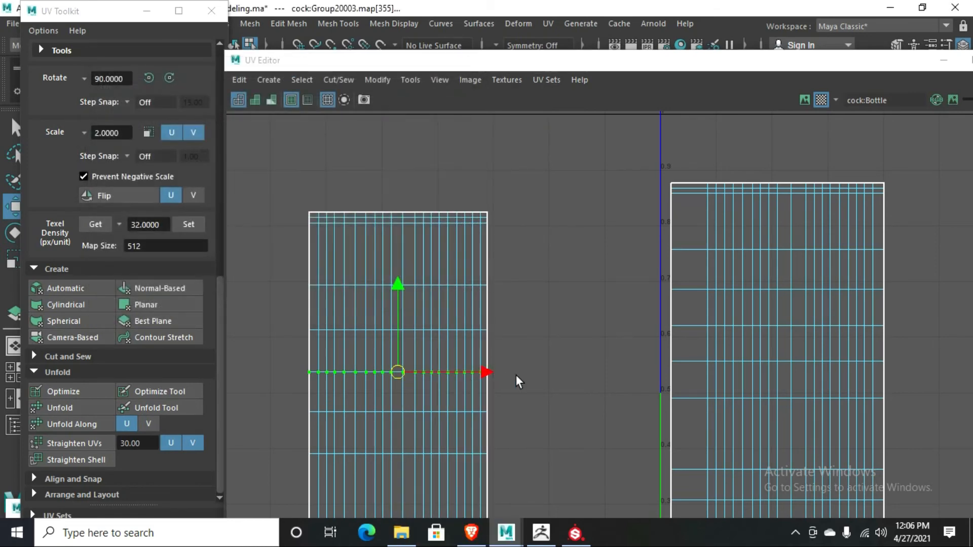
scroll(354, 434, down, 3)
scroll(494, 517, up, 2)
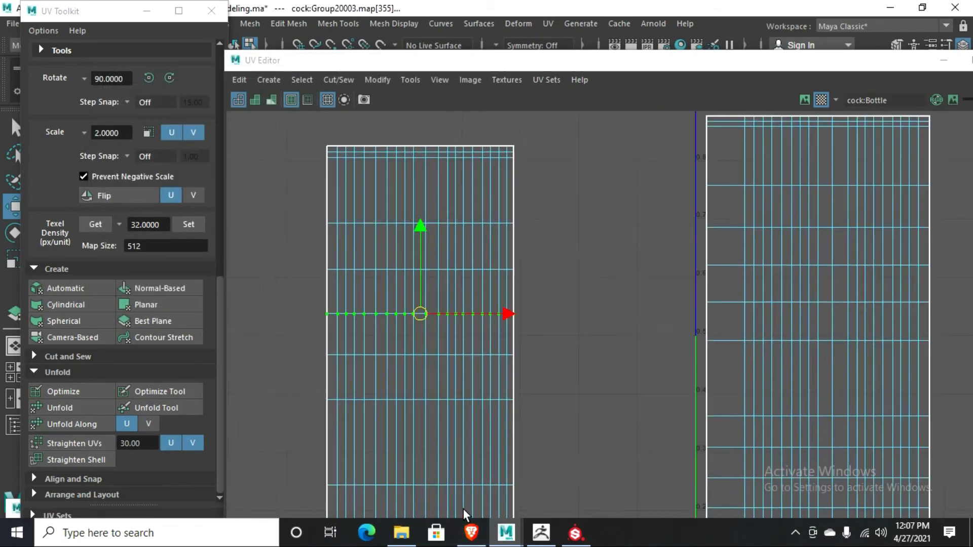
scroll(471, 507, down, 1)
scroll(471, 494, down, 3)
drag(370, 319, 523, 546)
drag(454, 439, 439, 265)
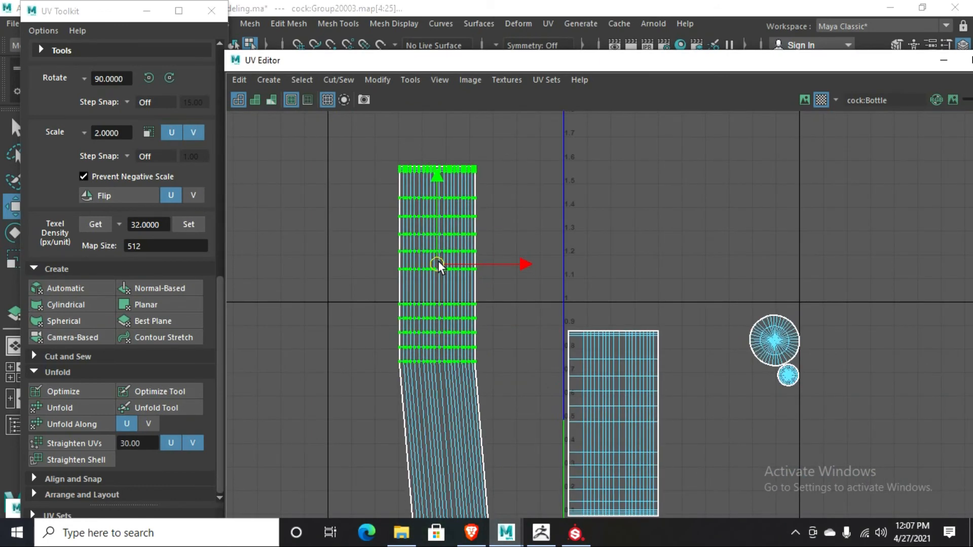
key(ctrl+z)
- Move the complete second side shell up along V, above the 0–1 UV row, and straighten its UVs in both U and V
scroll(426, 365, down, 3)
drag(398, 337, 482, 491)
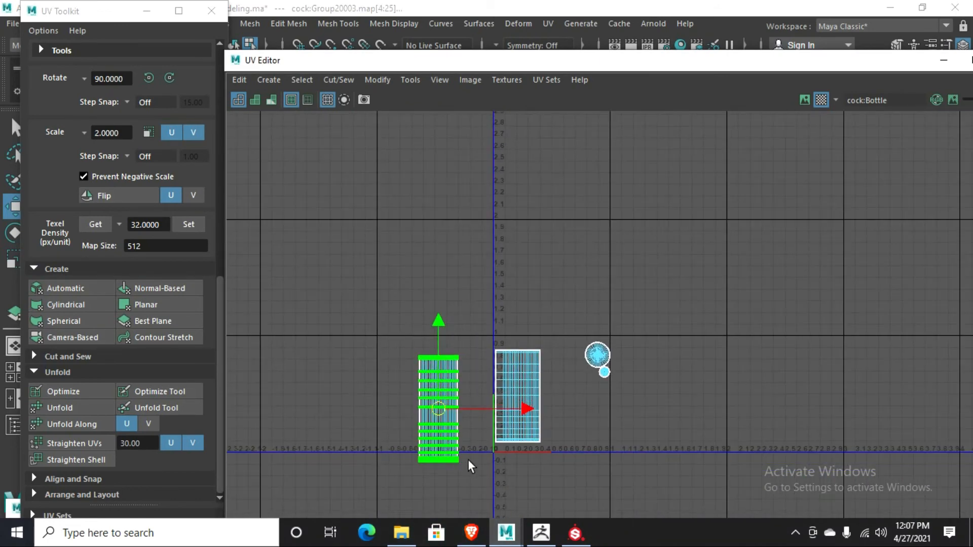
drag(438, 409, 433, 283)
scroll(428, 311, up, 5)
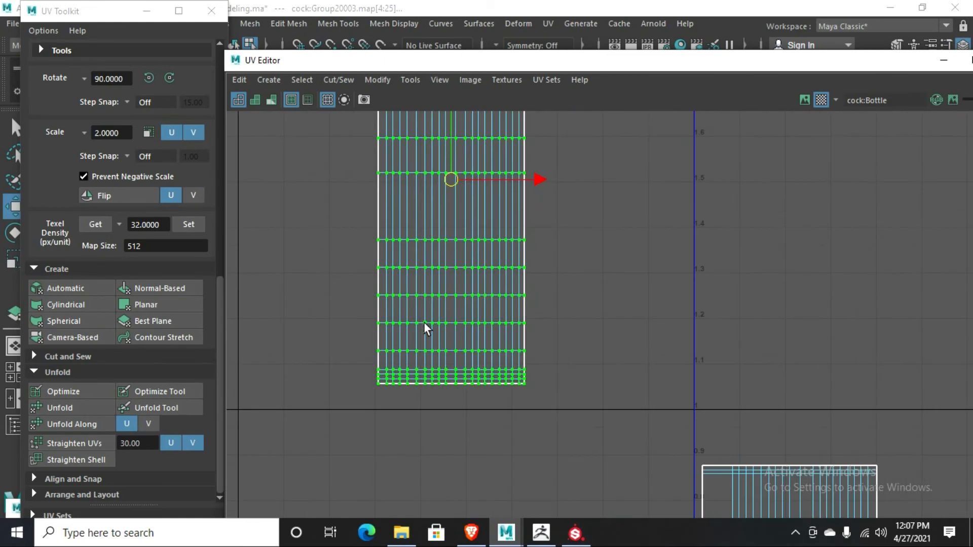
scroll(498, 360, down, 5)
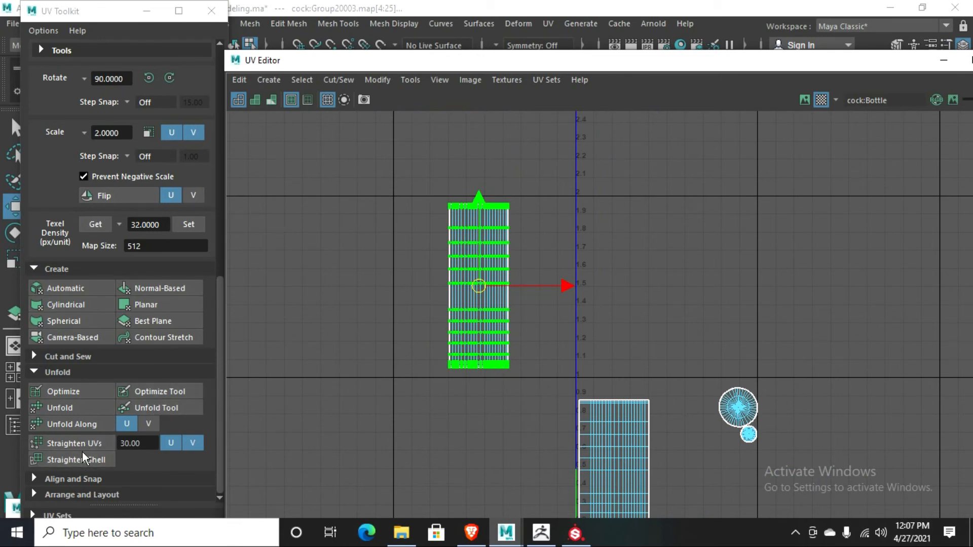
click(81, 444)
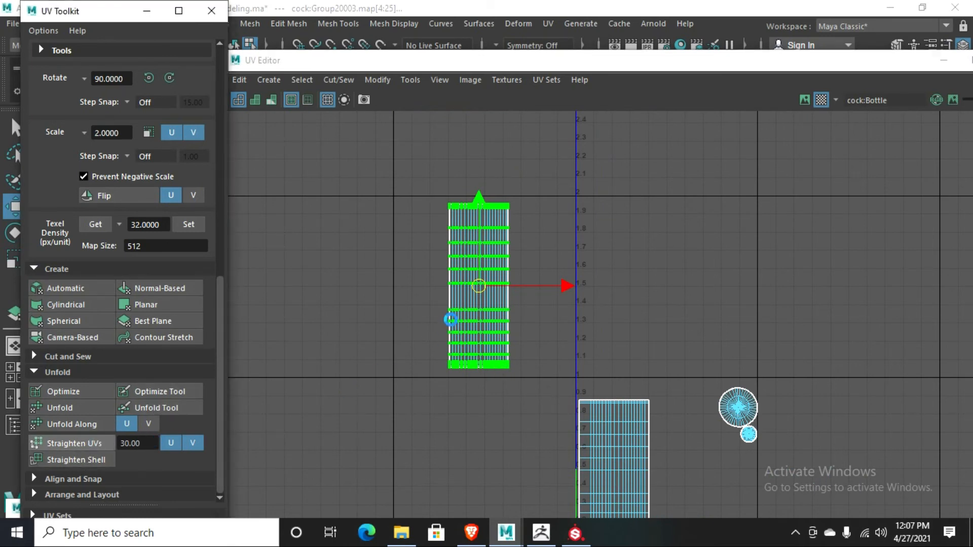
click(558, 324)
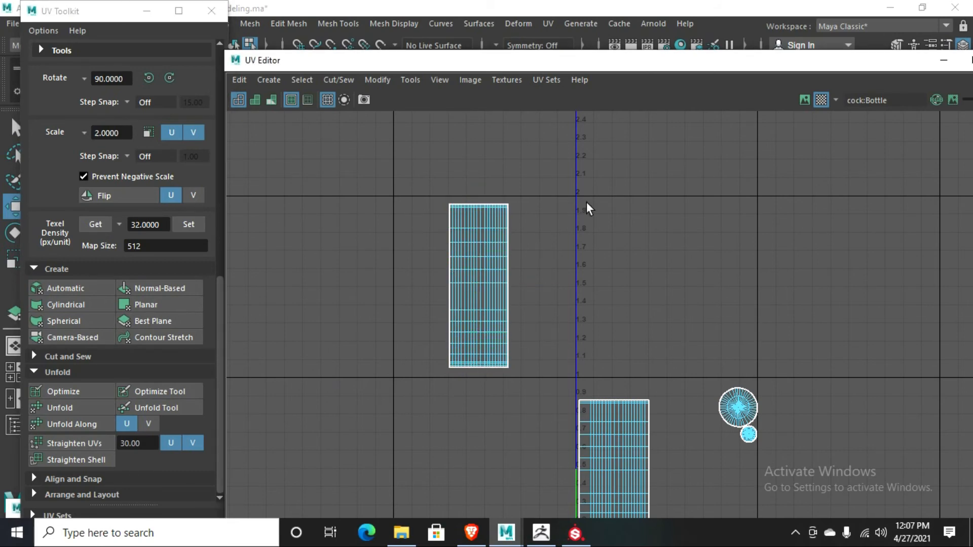
- Move the UV Editor window aside to inspect the checker pattern on the liquid mesh in the viewport
drag(520, 71, 710, 123)
scroll(451, 342, up, 3)
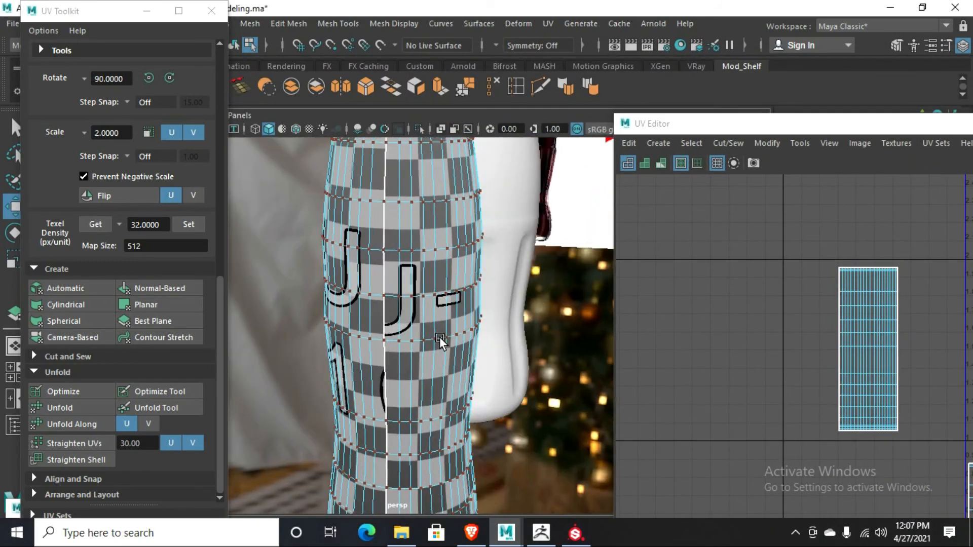
scroll(827, 394, down, 2)
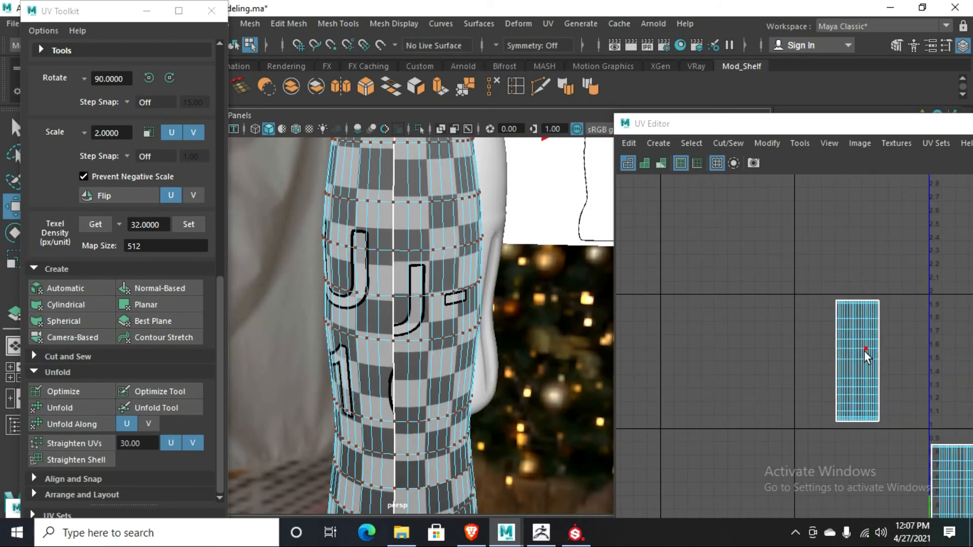
- Select the second side shell, scale it down along V, and shift it lower to match its checkers to the adjoining shell
right_drag(864, 358, 857, 315)
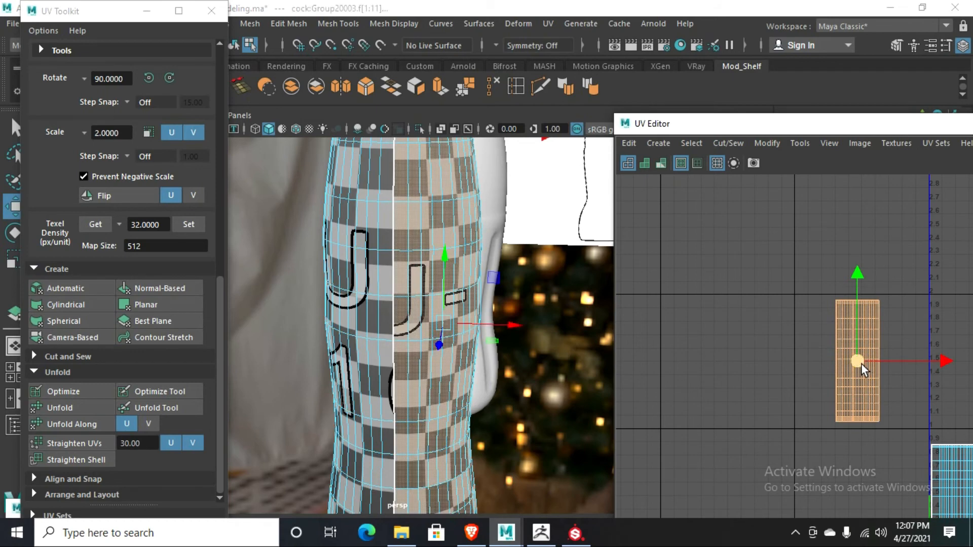
key(r)
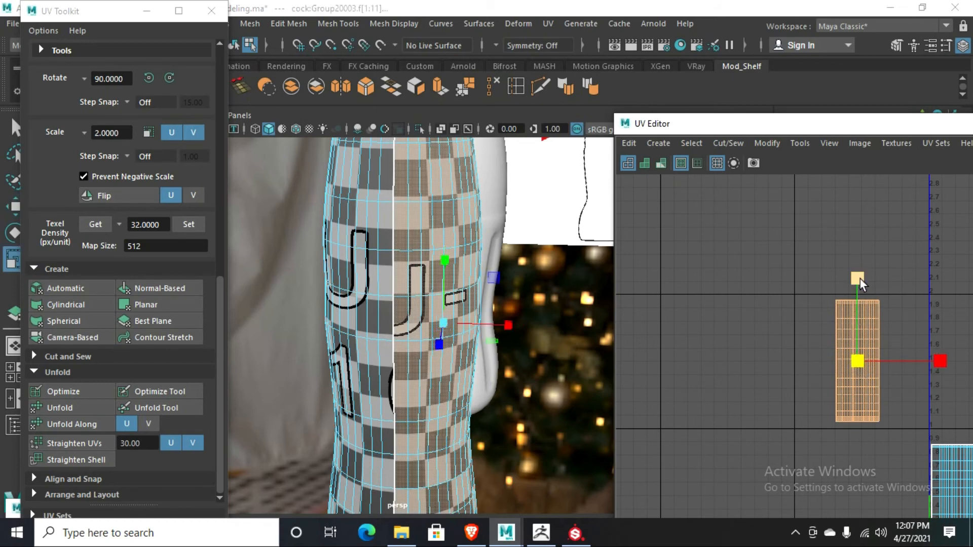
drag(860, 278, 858, 289)
key(w)
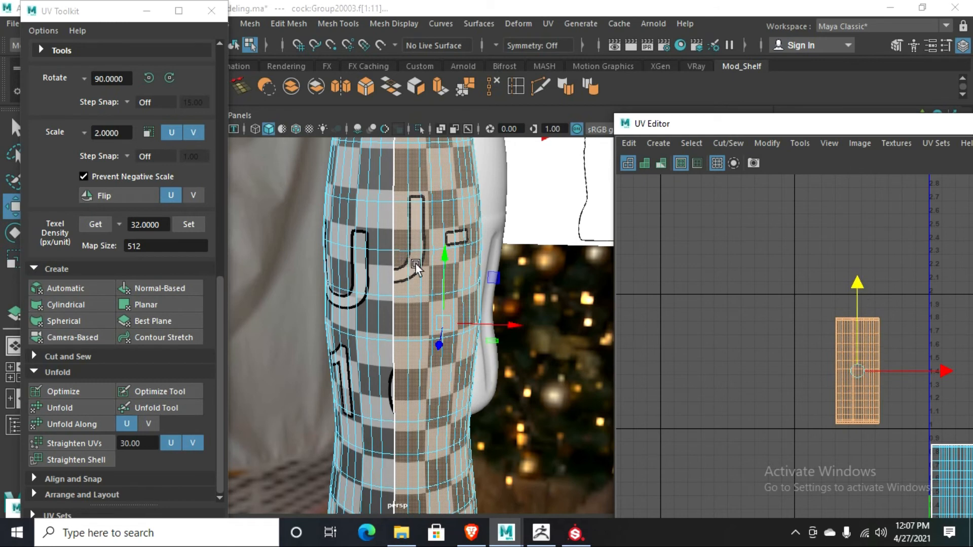
drag(857, 287, 857, 294)
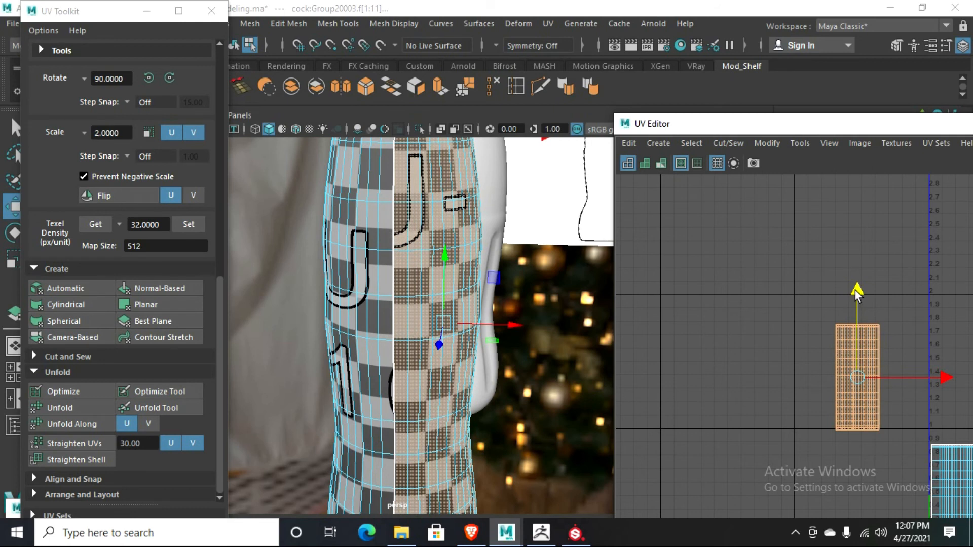
- Select all of the liquid mesh's UV shells, lay them out in the 0–1 UV space, and inspect the checker pattern
drag(857, 295, 855, 295)
scroll(880, 394, down, 6)
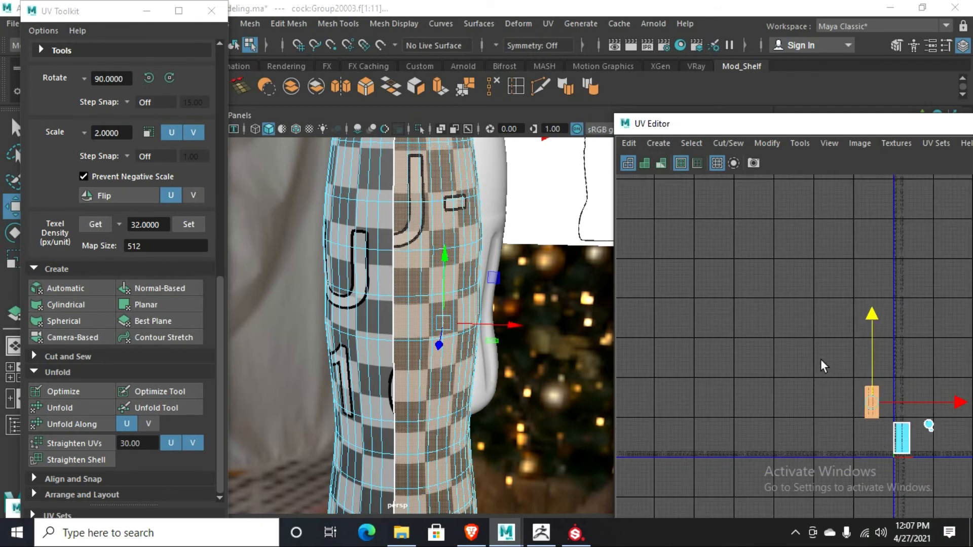
drag(819, 356, 968, 488)
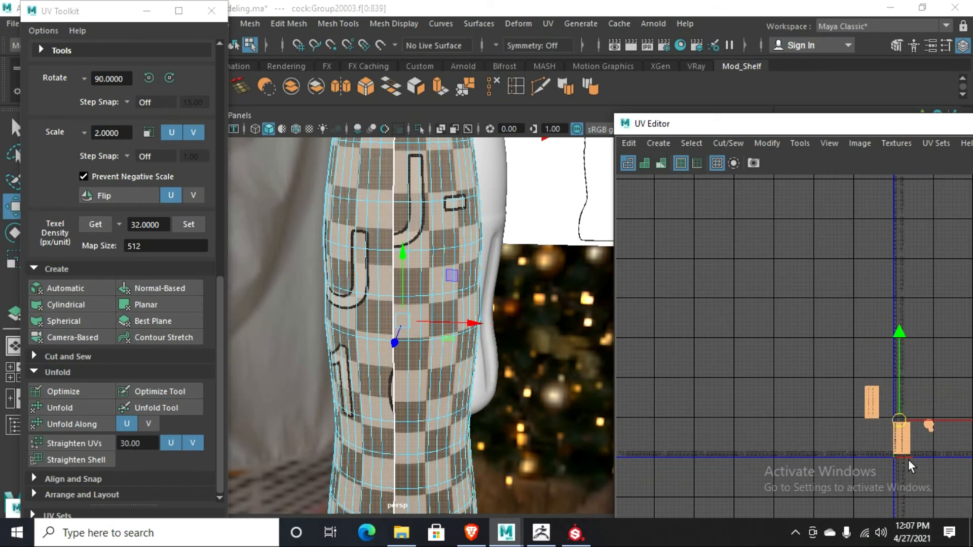
key(ctrl+l)
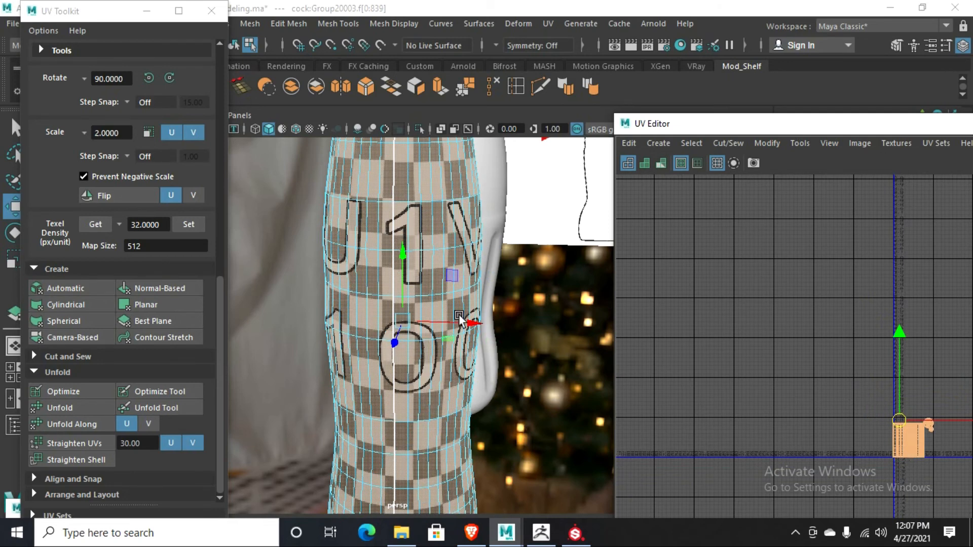
scroll(459, 317, down, 4)
alt+drag(458, 299, 443, 353)
scroll(444, 354, up, 3)
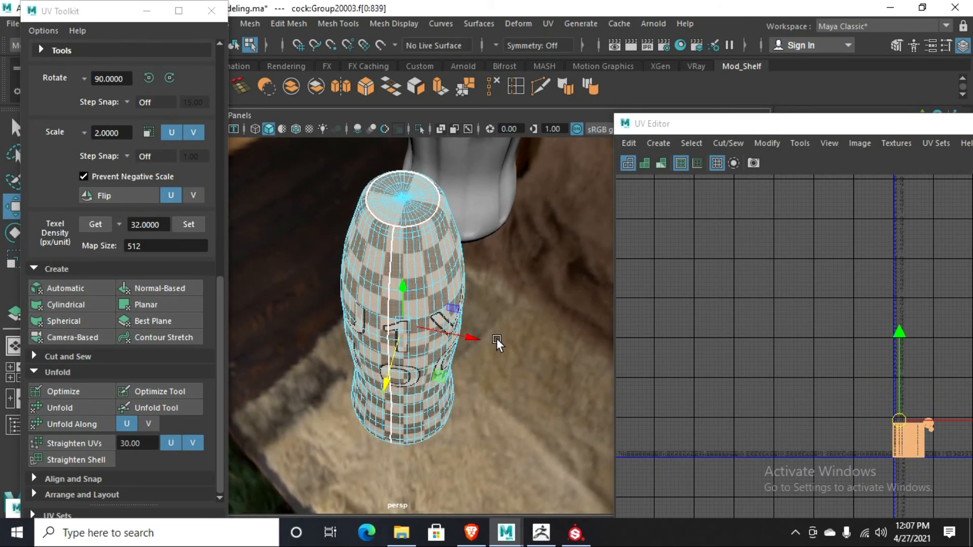
scroll(921, 434, up, 3)
scroll(944, 448, up, 3)
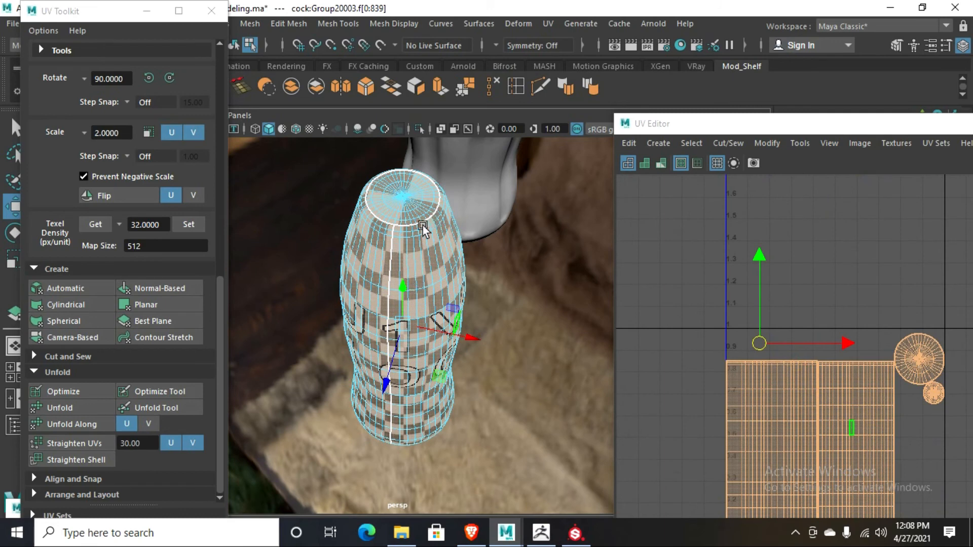
- Select the small round UV shell of the liquid's top end and scale it up slightly to match the neighbouring checkers
click(920, 361)
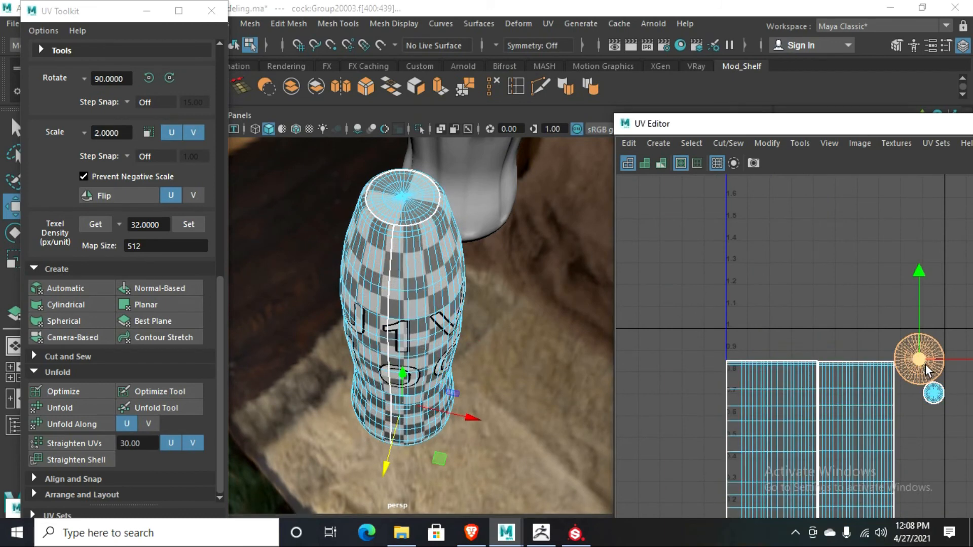
click(934, 395)
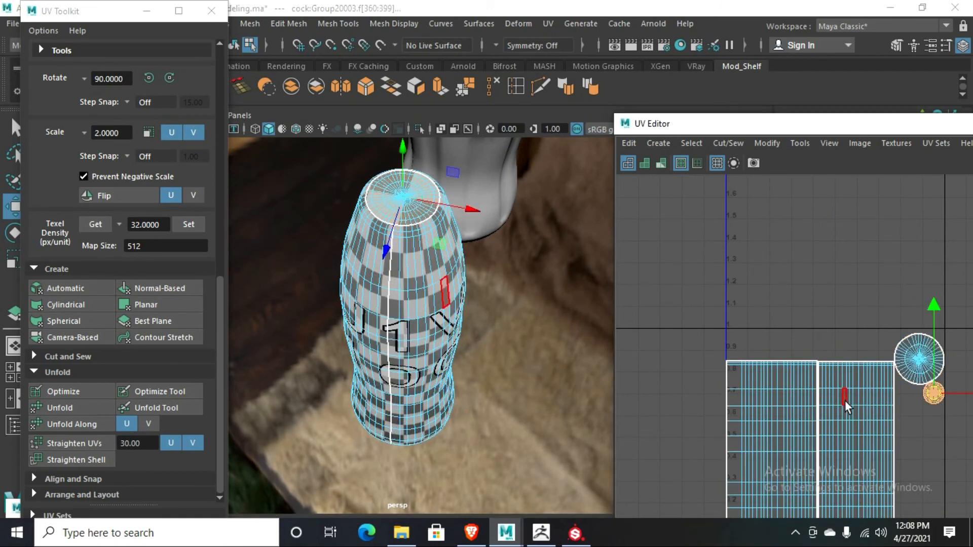
key(r)
middle_drag(949, 398, 972, 372)
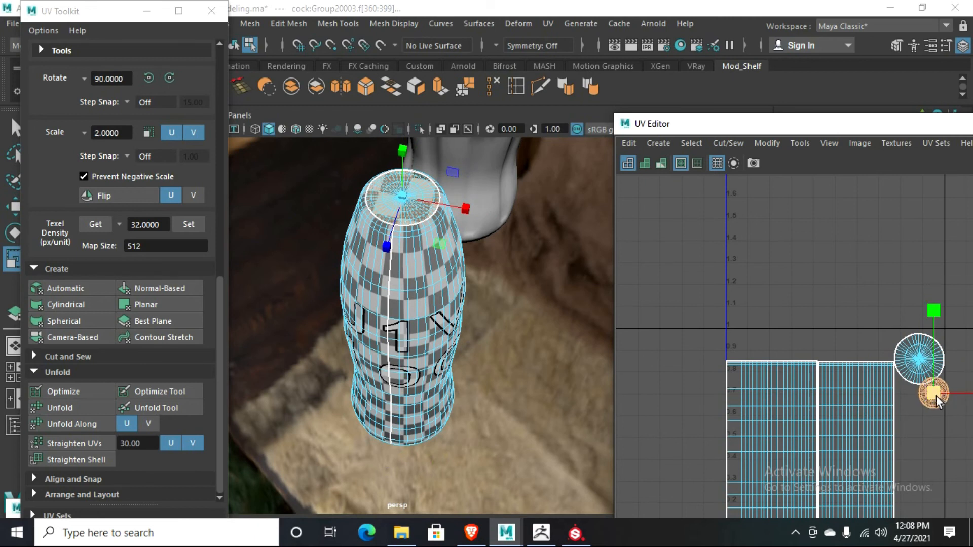
middle_drag(938, 401, 945, 397)
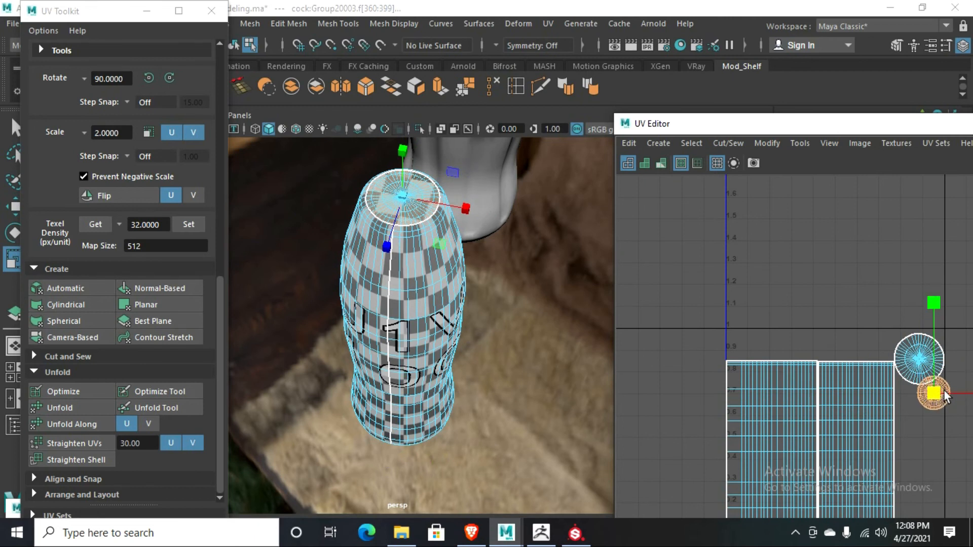
drag(944, 390, 936, 389)
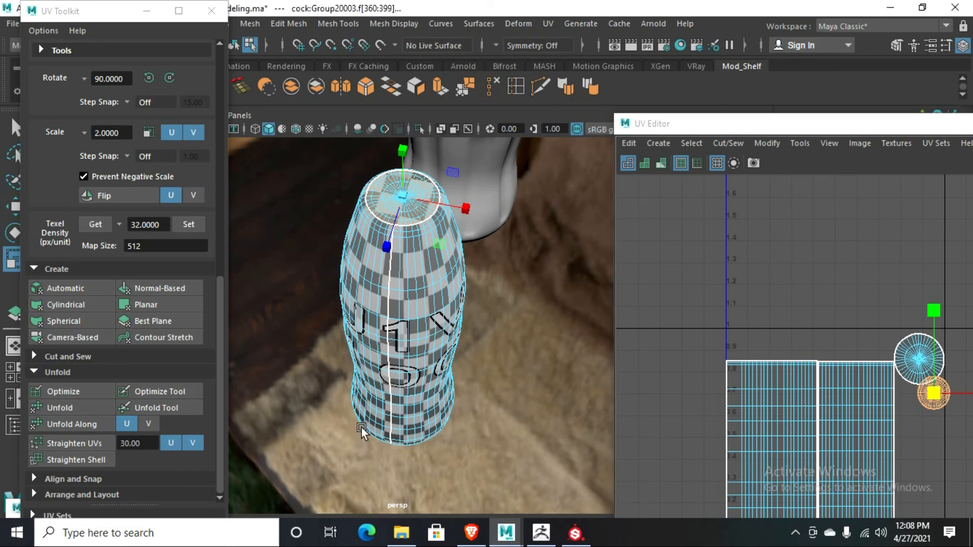
alt+drag(361, 430, 385, 350)
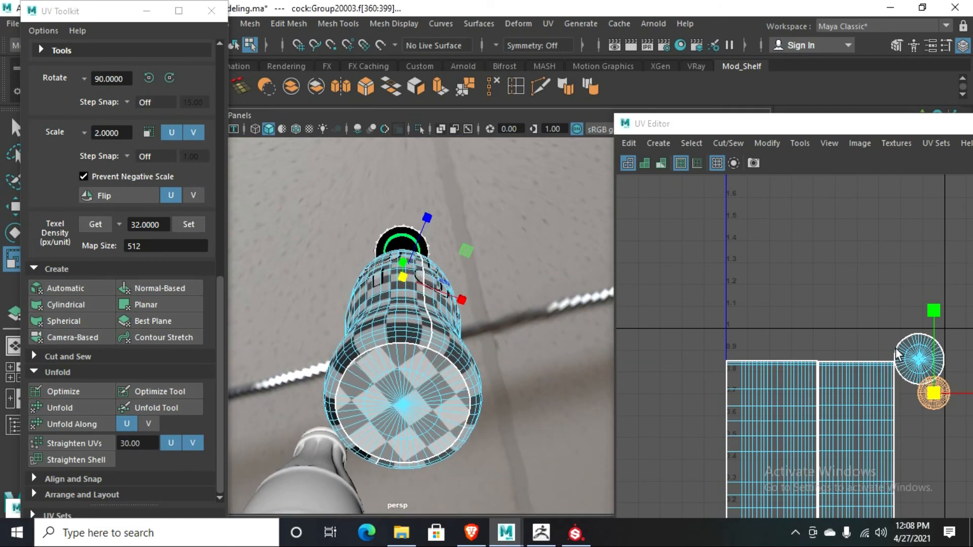
- Lay out all the liquid mesh's UV shells again and inspect the checkers from the side
scroll(707, 348, down, 4)
drag(671, 294, 947, 531)
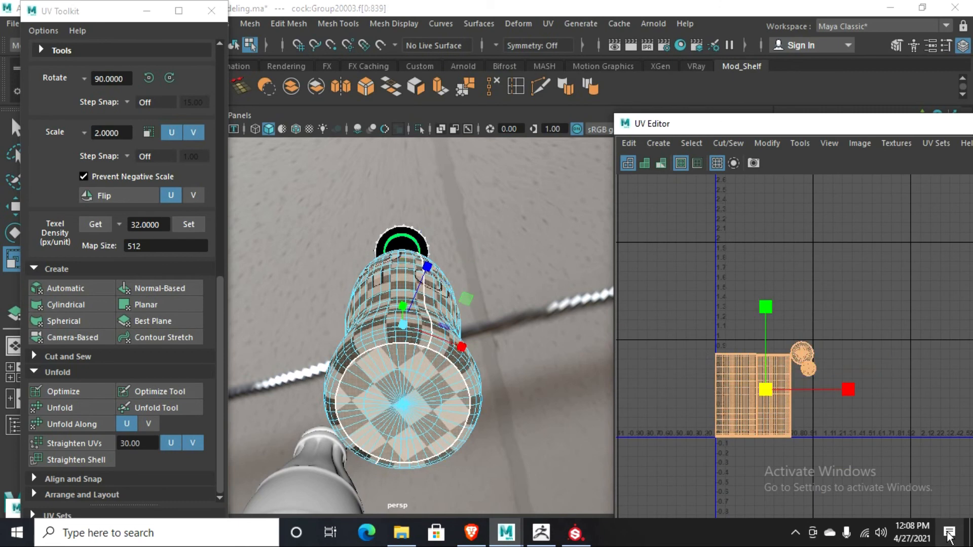
alt+drag(459, 349, 439, 421)
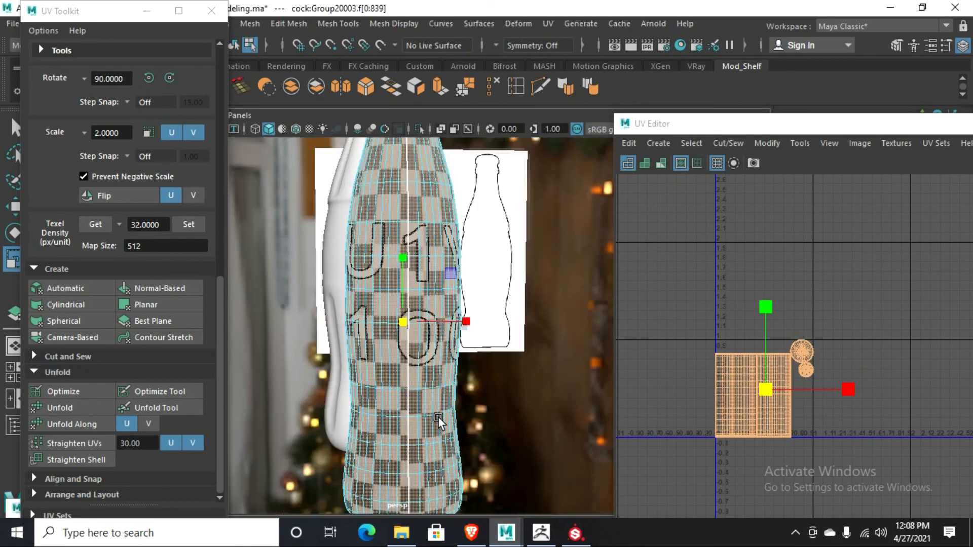
scroll(442, 424, down, 5)
alt+drag(410, 277, 406, 324)
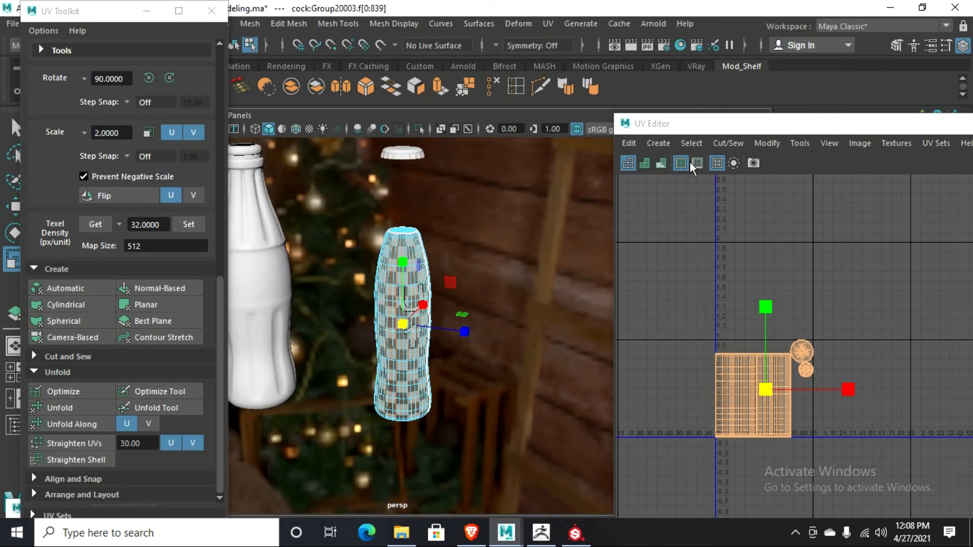
- Close the UV Editor and minimize the UV Toolkit to clear the viewport
drag(700, 129, 455, 168)
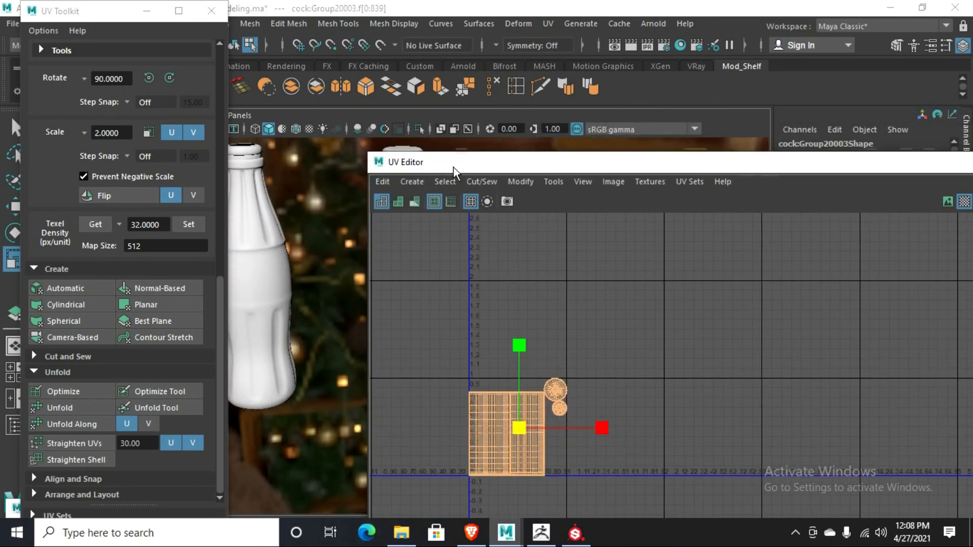
drag(794, 166, 591, 151)
click(941, 148)
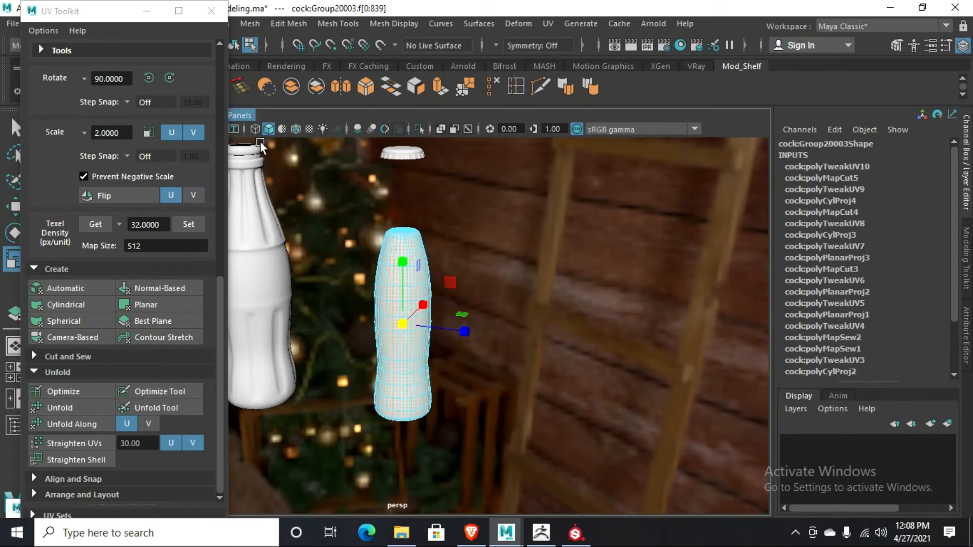
click(146, 11)
- Return the liquid mesh to object mode, select it and delete its construction history
right_drag(408, 294, 456, 143)
click(523, 209)
click(429, 294)
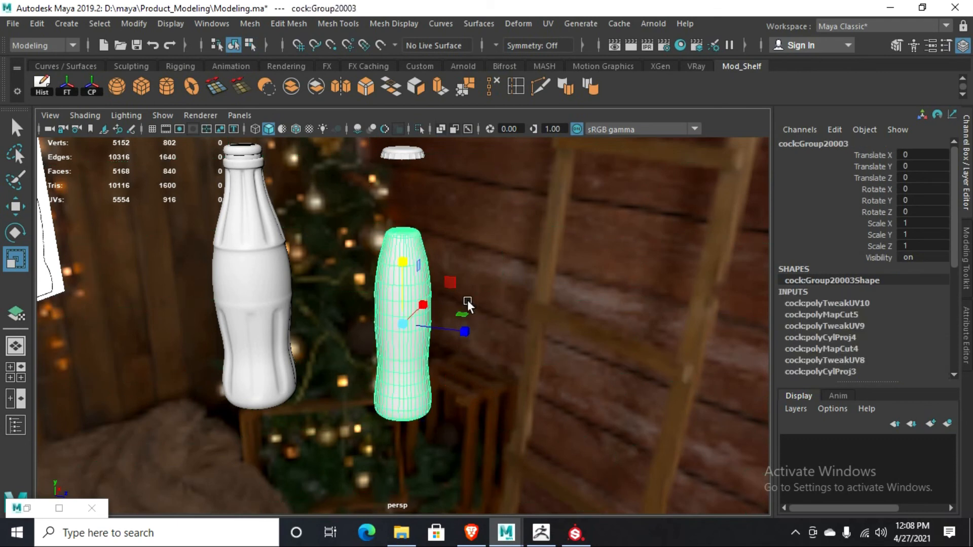
click(53, 89)
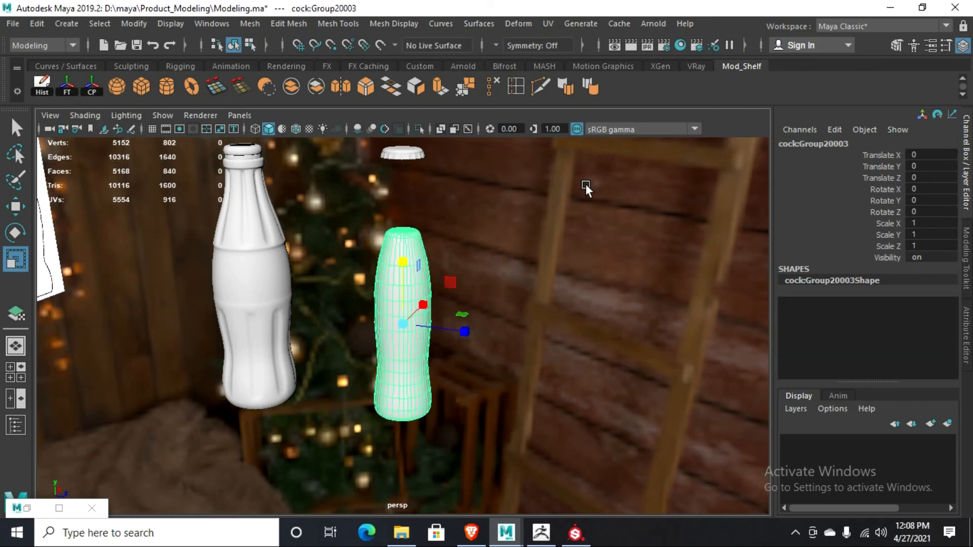
- Assign a new Arnold aiStandardSurface material to the liquid mesh and name it Fluid
right_drag(413, 260, 418, 501)
click(360, 192)
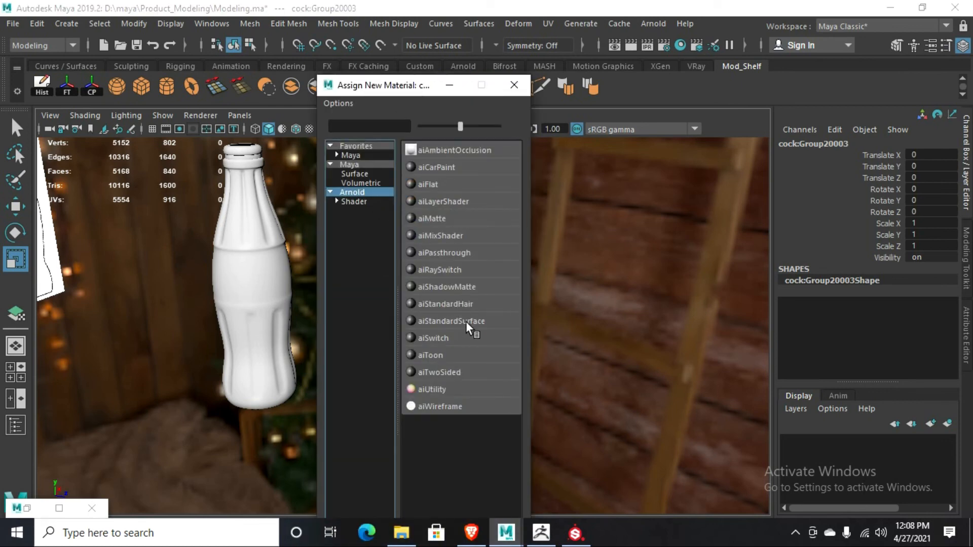
click(451, 320)
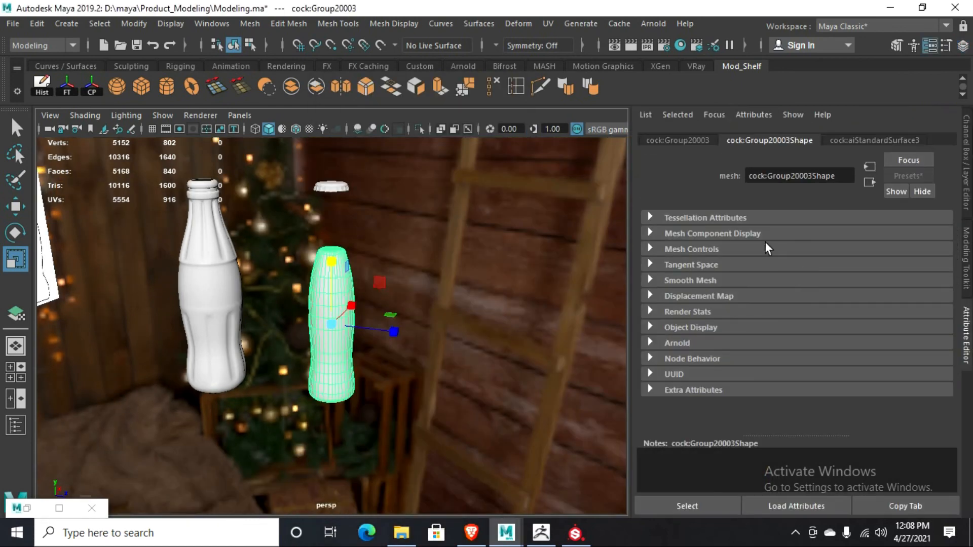
click(853, 142)
drag(843, 175, 720, 194)
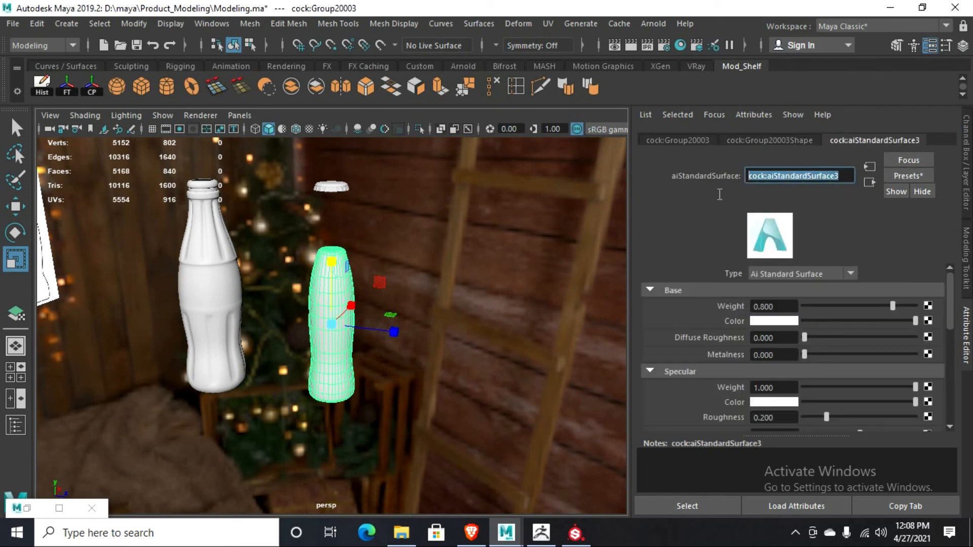
key(BackSpace)
text(Fluid)
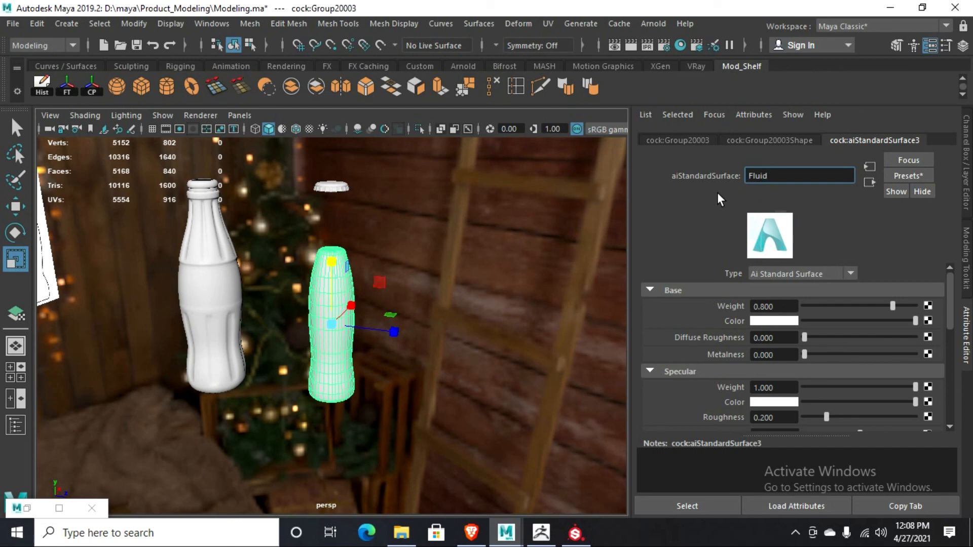
key(Return)
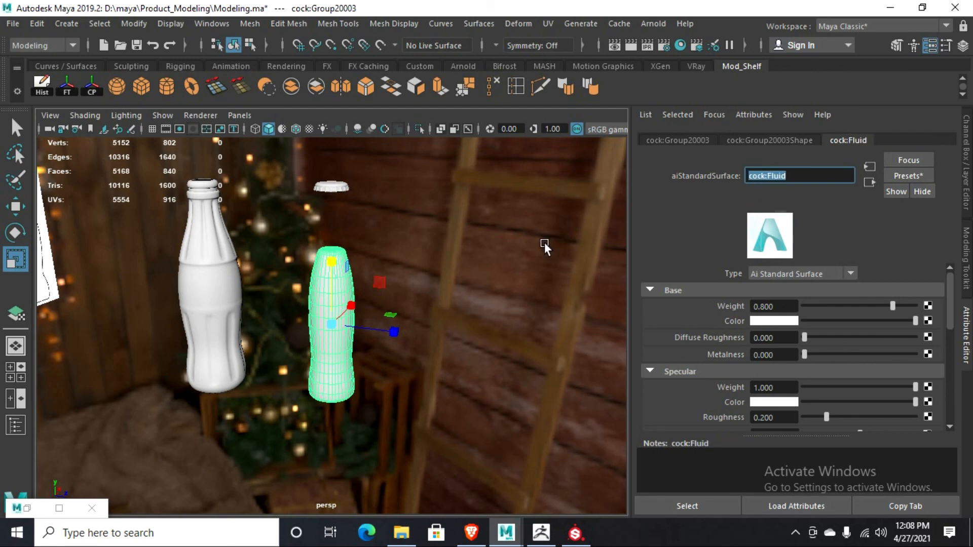
- Select the bottle mesh and set its Translate Z to 0 to place it back around the liquid
click(244, 261)
click(225, 263)
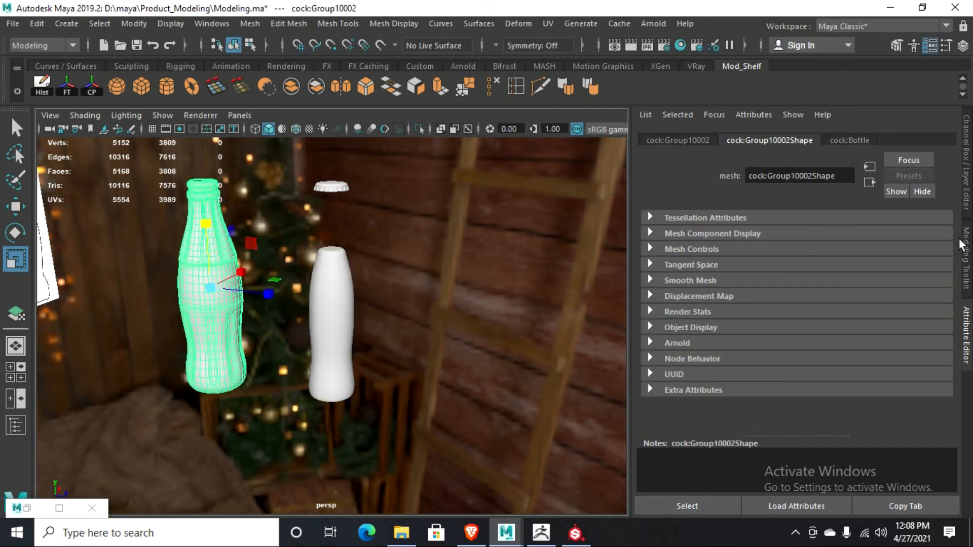
click(966, 167)
click(943, 180)
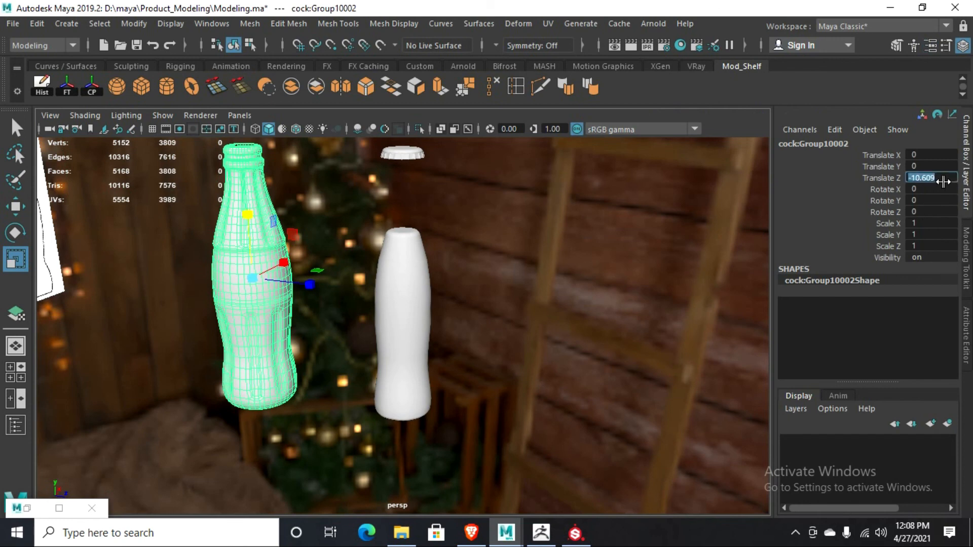
text(0)
key(Return)
- Export the selected bottle, cap and liquid meshes as FBX, replacing Texture_Start_Lesson.fbx in D:\maya\Product_Modeling, and dismiss the export report
click(13, 24)
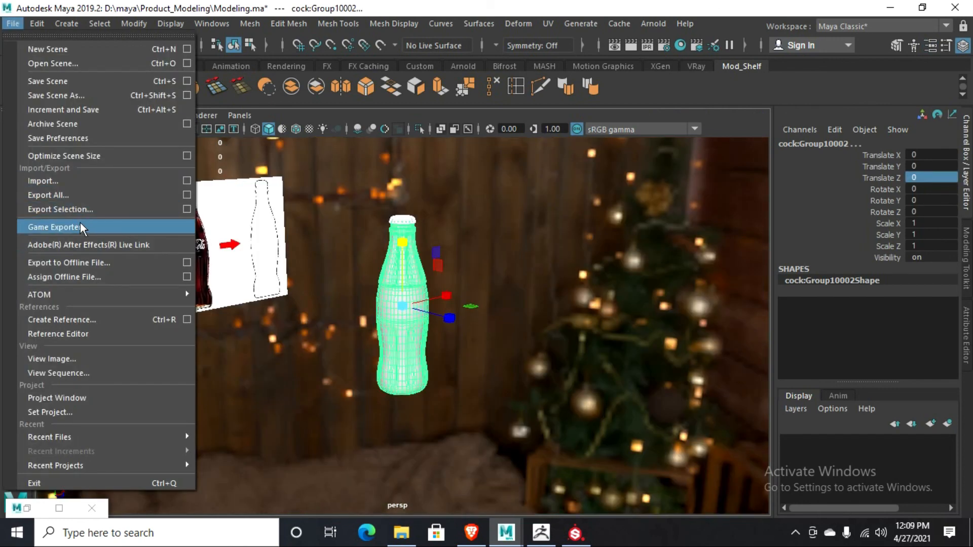
click(184, 208)
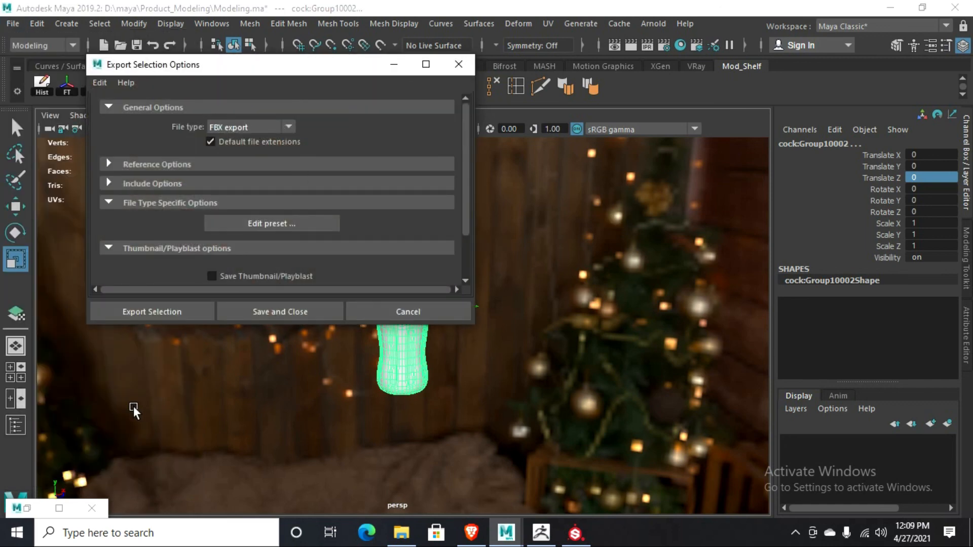
click(180, 312)
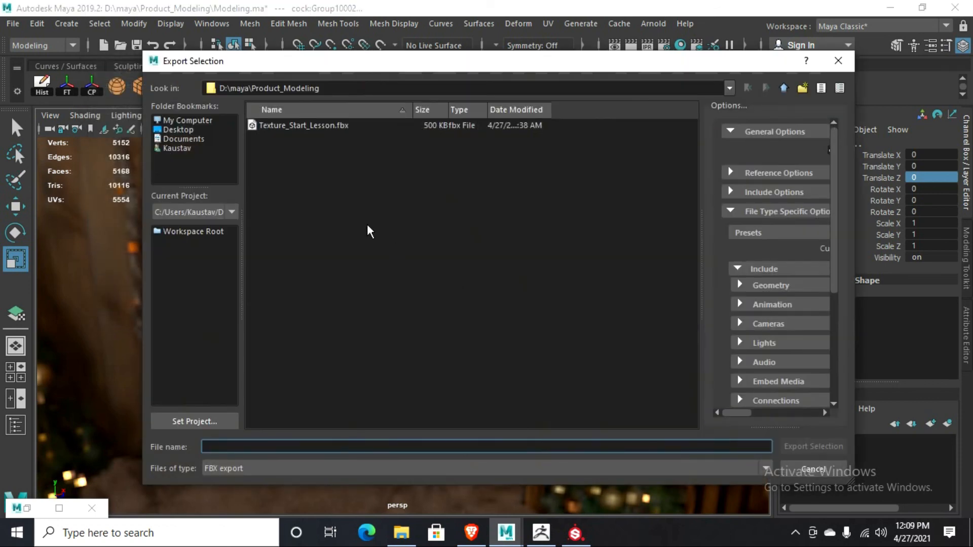
click(305, 127)
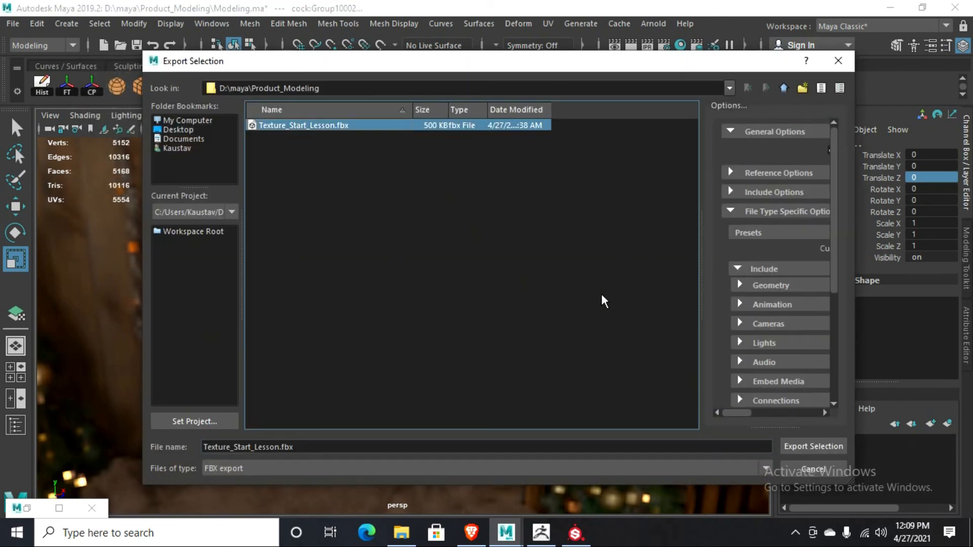
click(805, 446)
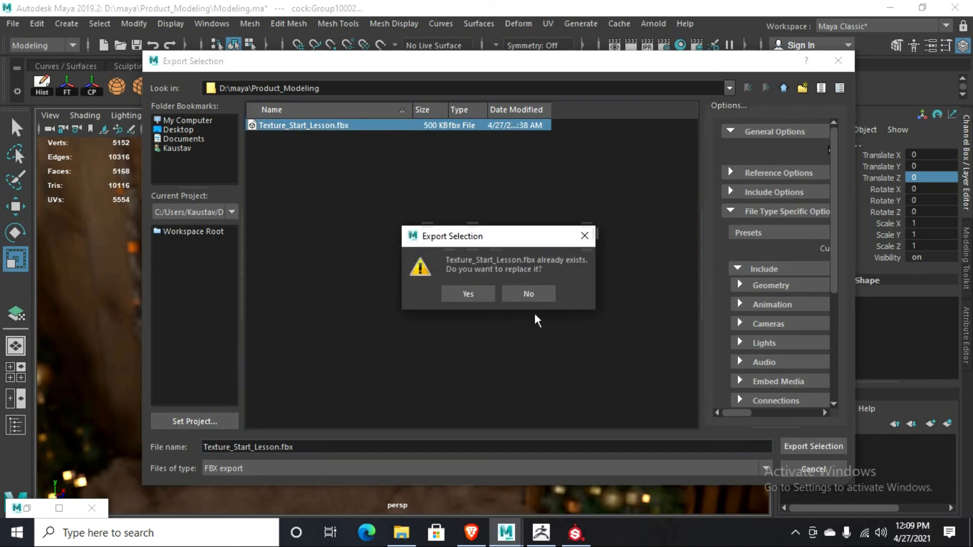
click(466, 295)
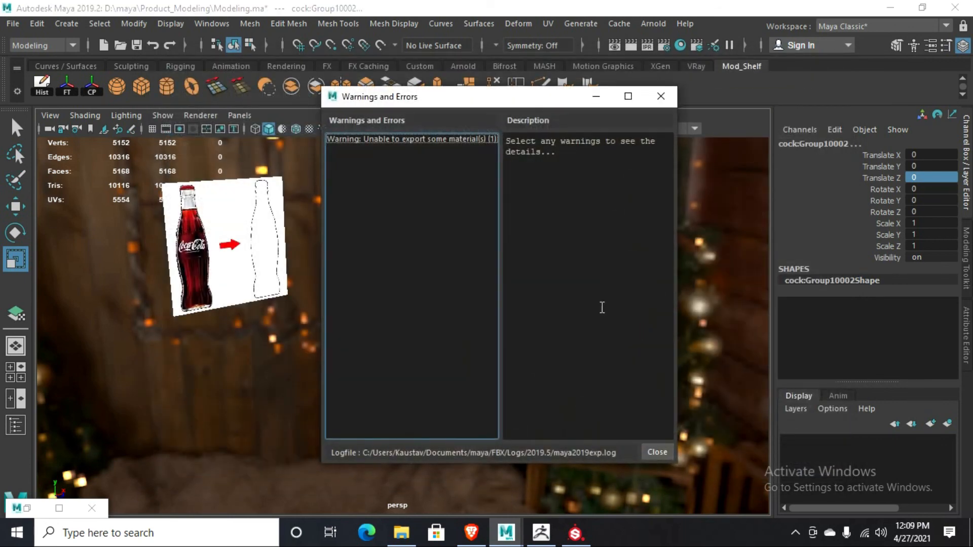
click(658, 98)
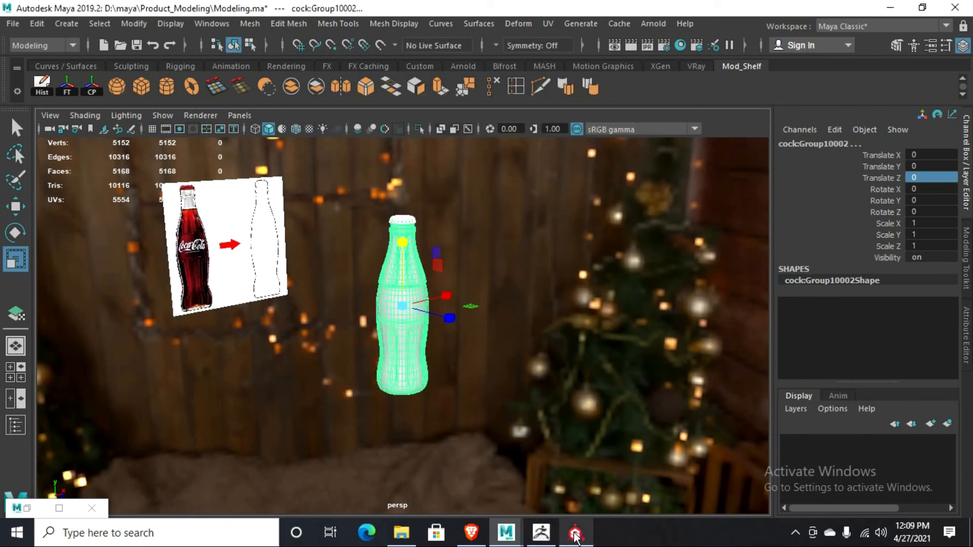
- Switch to Substance Painter with the bottle's texturing project
mouse_move(575, 535)
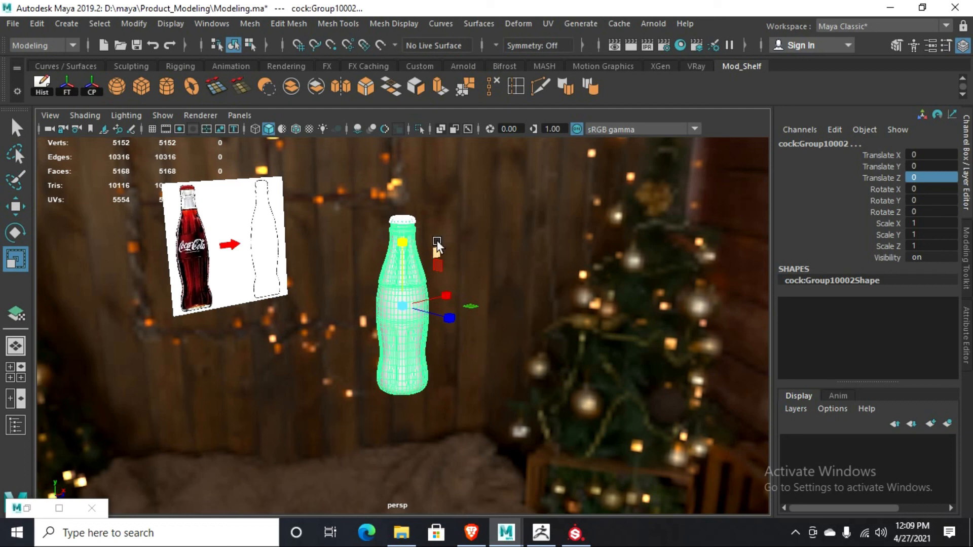
click(576, 535)
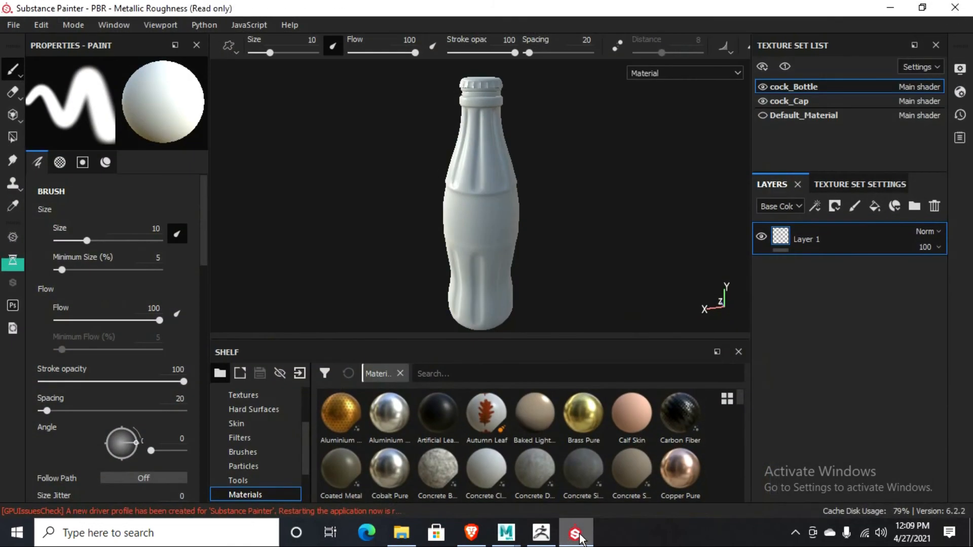